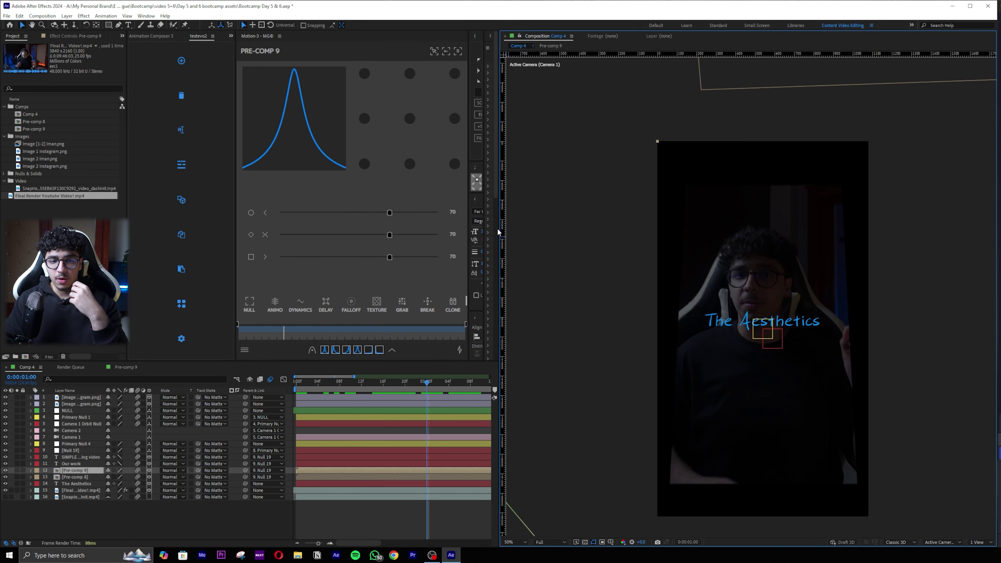
# Resize the workspace panels so the composition viewer is a narrow column and the tools, Character and effects panels have more room
pyautogui.moveTo(499, 229); pyautogui.dragTo(747, 217)
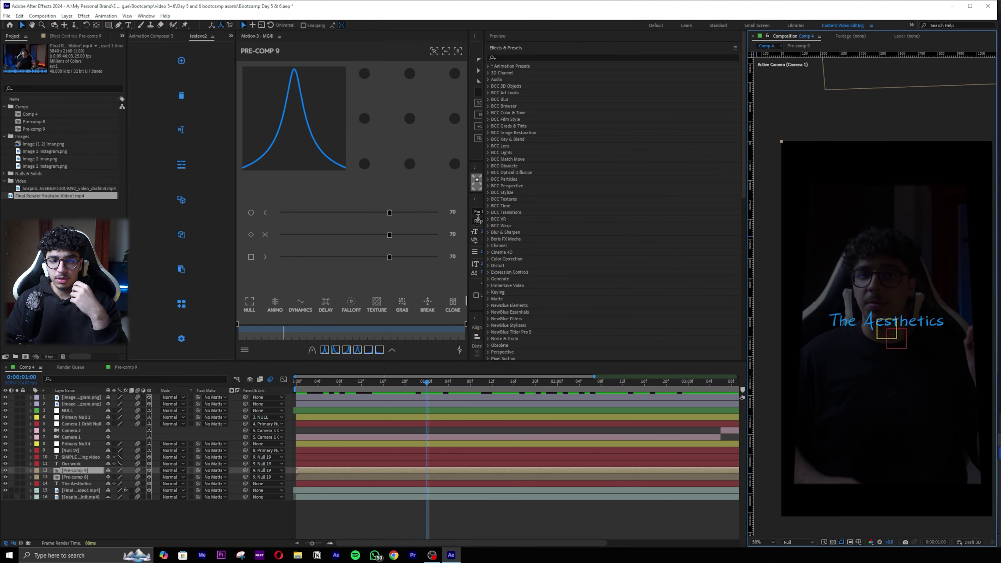
pyautogui.moveTo(484, 209); pyautogui.dragTo(632, 196)
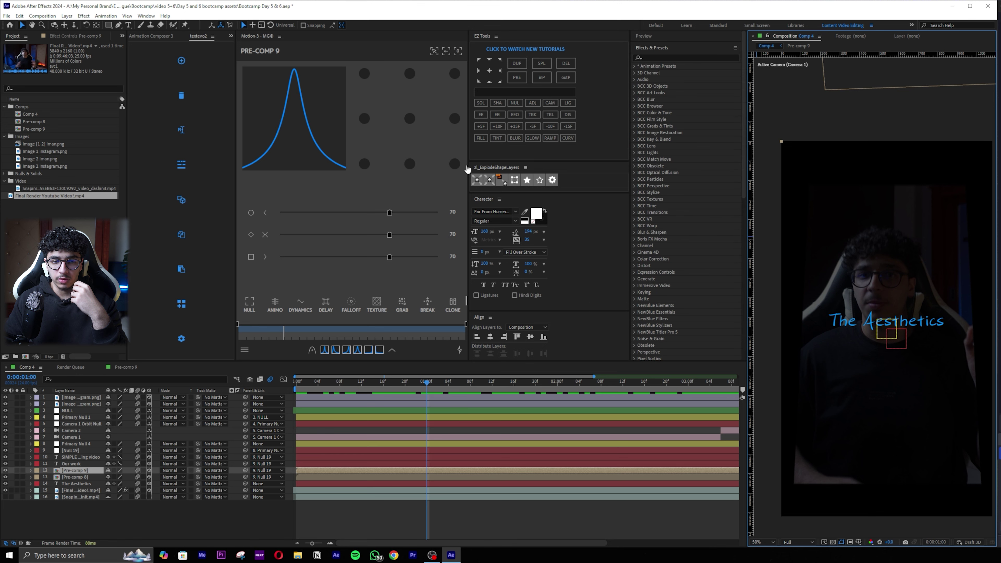
pyautogui.moveTo(468, 171); pyautogui.dragTo(480, 170)
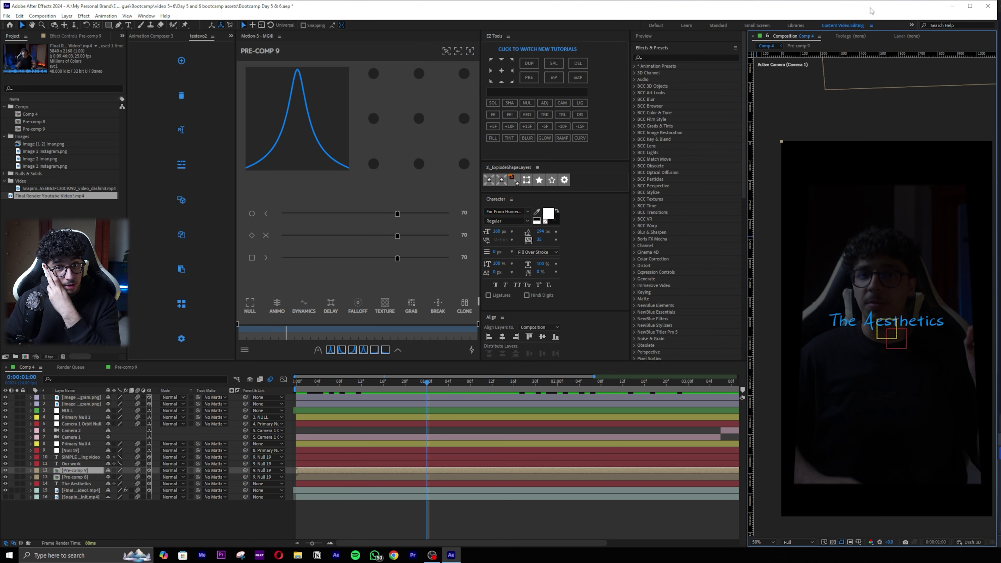
# Save the current panel layout as a new workspace named "Short form panel"
pyautogui.click(146, 16)
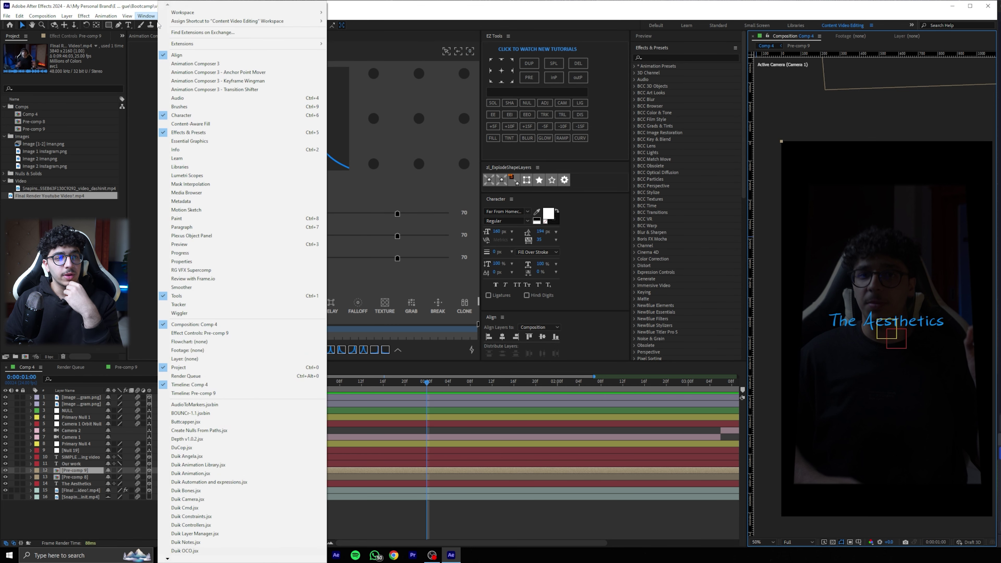
pyautogui.moveTo(246, 14)
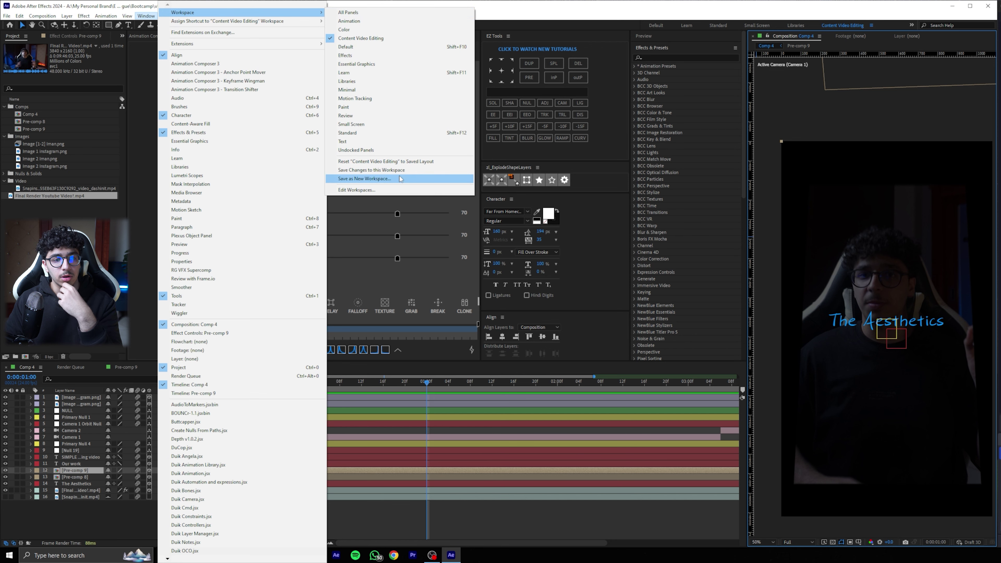
pyautogui.click(367, 178)
pyautogui.write('Short form panel')
pyautogui.press('Return')
# Return to the start of the composition and change the font of "The Aesthetics" to Neue Haas Grotesk Display Pro 75 Bold
pyautogui.moveTo(451, 388); pyautogui.dragTo(380, 384)
pyautogui.click(915, 335)
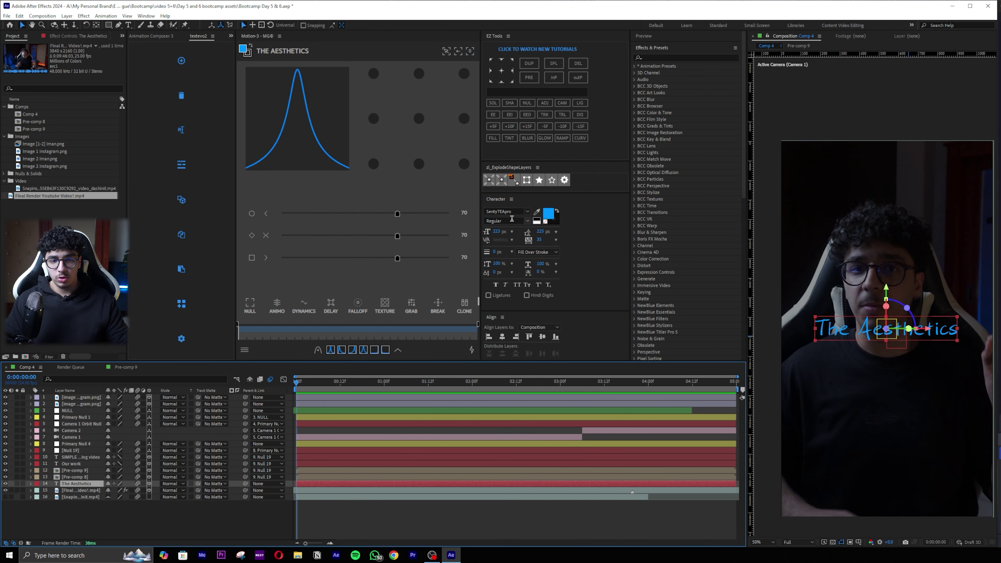
pyautogui.click(513, 212)
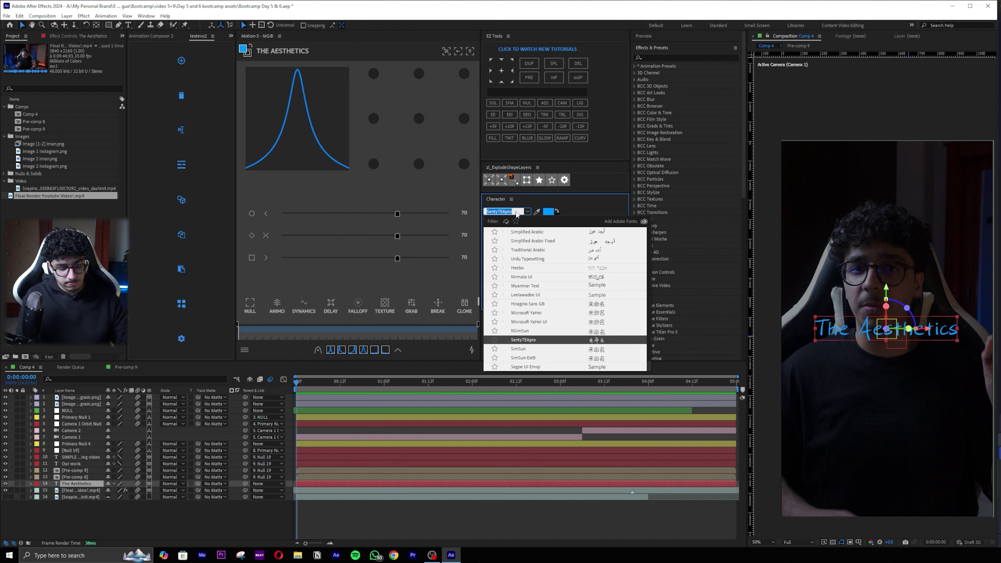
pyautogui.write('neue')
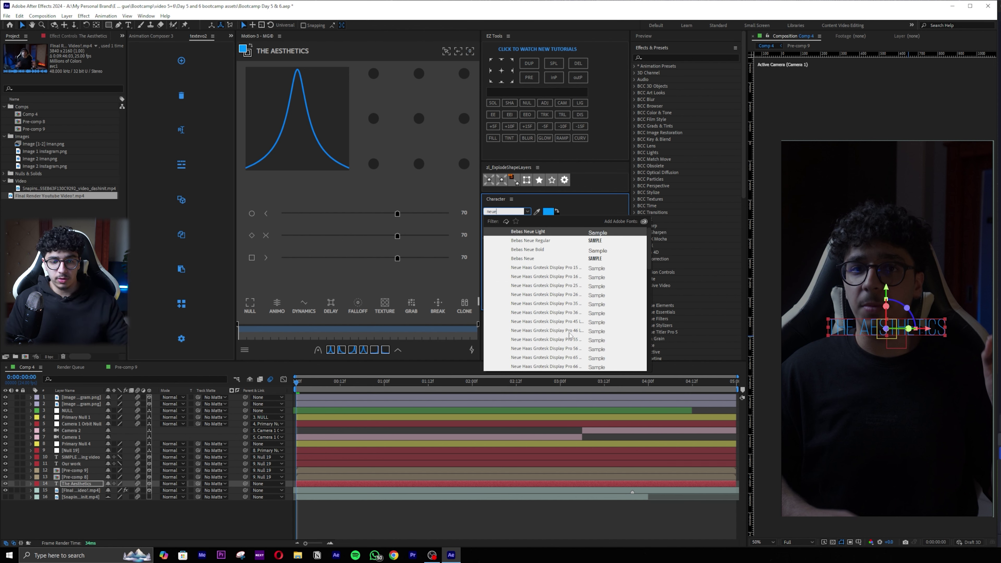
pyautogui.scroll(-1, 567, 338)
pyautogui.click(584, 365)
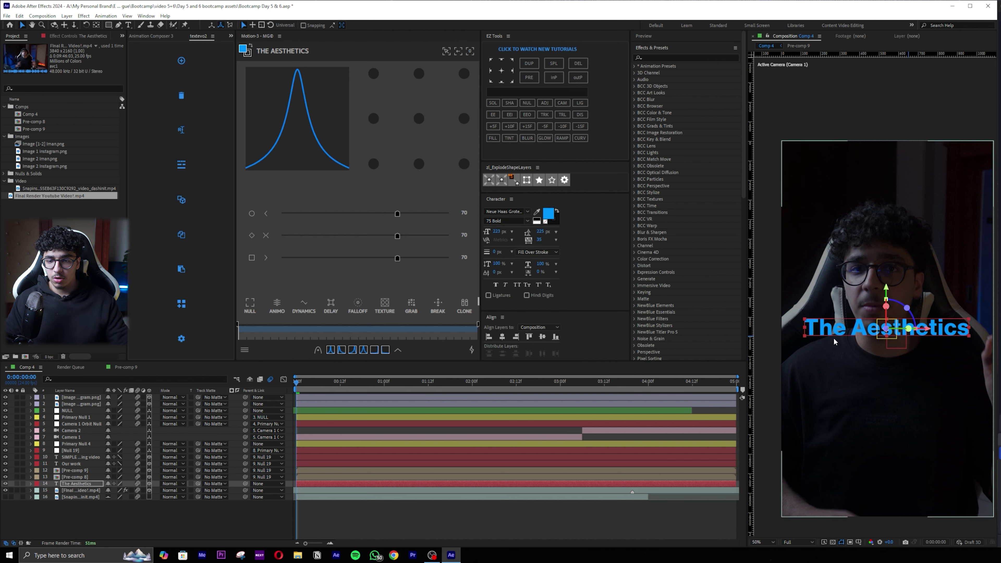
# Move "The Aesthetics" down onto the speaker's chest and change its fill colour to white
pyautogui.moveTo(852, 315); pyautogui.dragTo(859, 367)
pyautogui.click(549, 216)
pyautogui.click(525, 245)
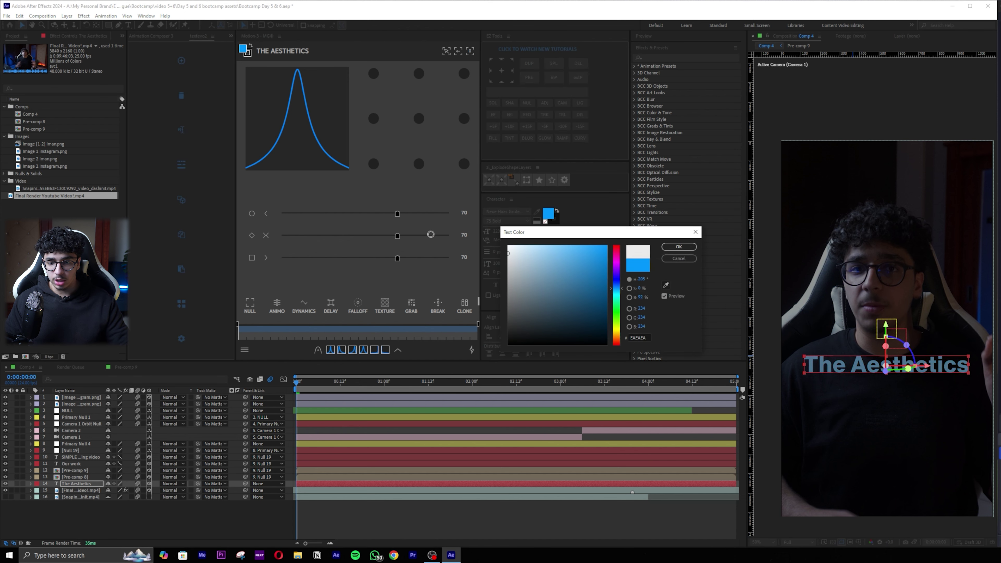
pyautogui.click(679, 249)
pyautogui.click(312, 484)
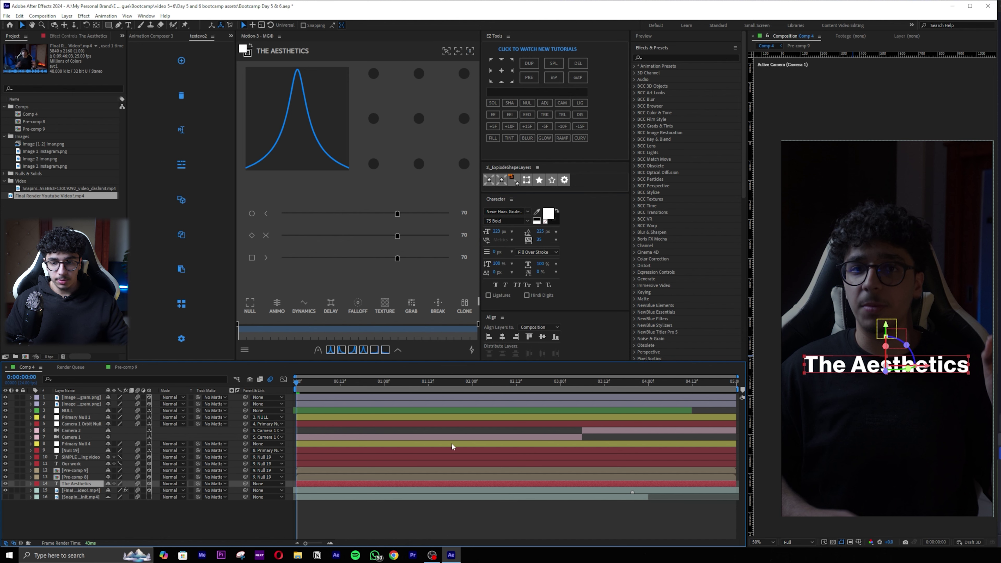
# Apply the Deep Glow effect to "The Aesthetics" text layer and enable its Unmult option
pyautogui.press('.')
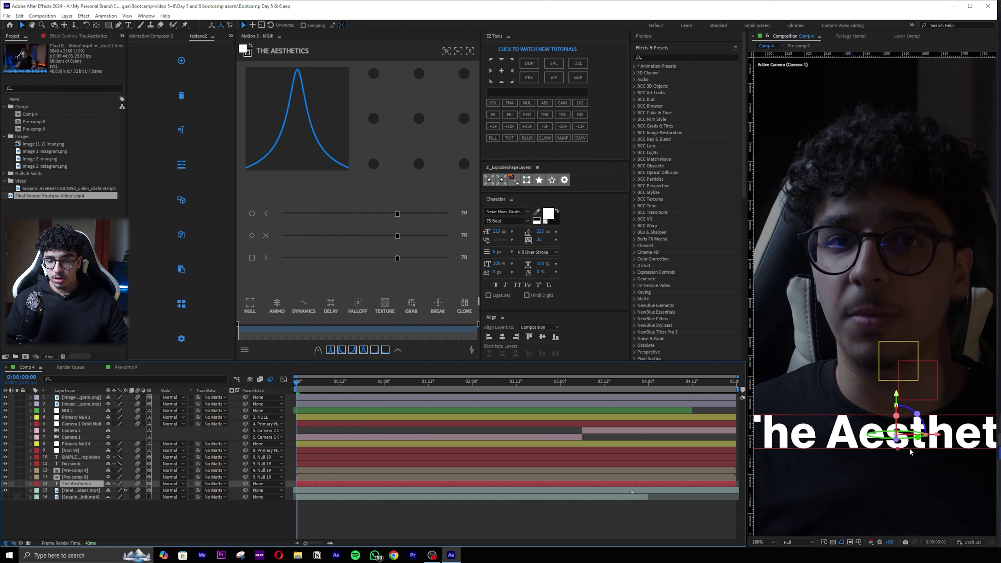
pyautogui.moveTo(910, 450); pyautogui.dragTo(939, 343)
pyautogui.scroll(1, 828, 363)
pyautogui.moveTo(828, 363); pyautogui.dragTo(908, 327)
pyautogui.scroll(-1, 909, 339)
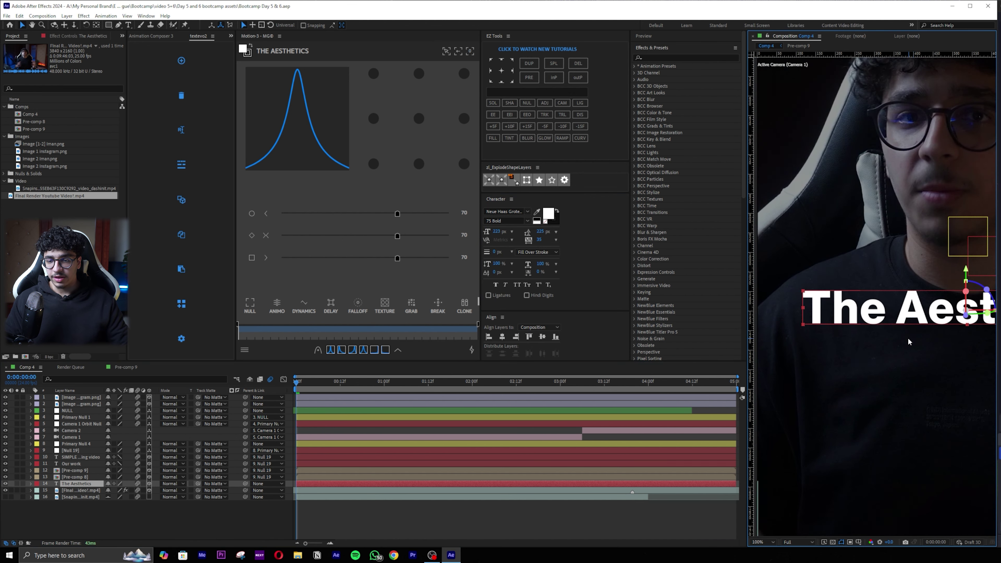
pyautogui.scroll(-2, 908, 337)
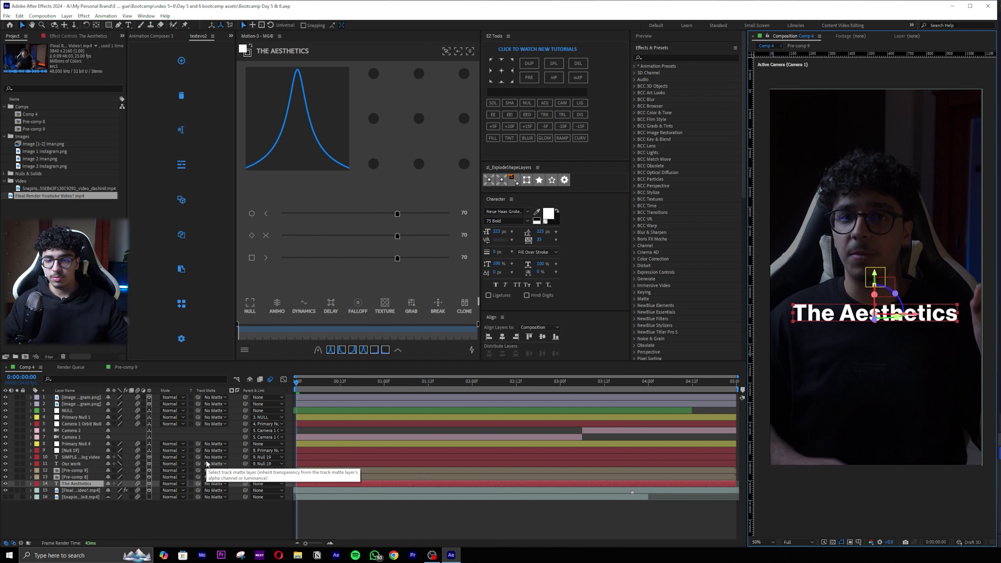
pyautogui.hotkey('ctrl', 'space')
pyautogui.write('deep')
pyautogui.press('Return')
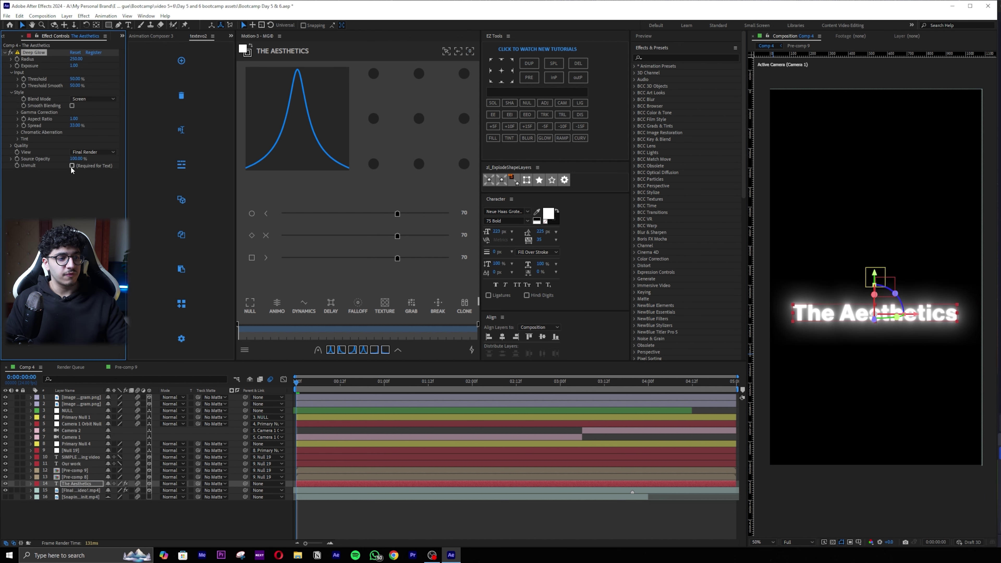
pyautogui.click(72, 166)
# Set the Deep Glow exposure to 0.30
pyautogui.click(74, 65)
pyautogui.write('2')
pyautogui.press('BackSpace')
pyautogui.write('3')
pyautogui.press('Return')
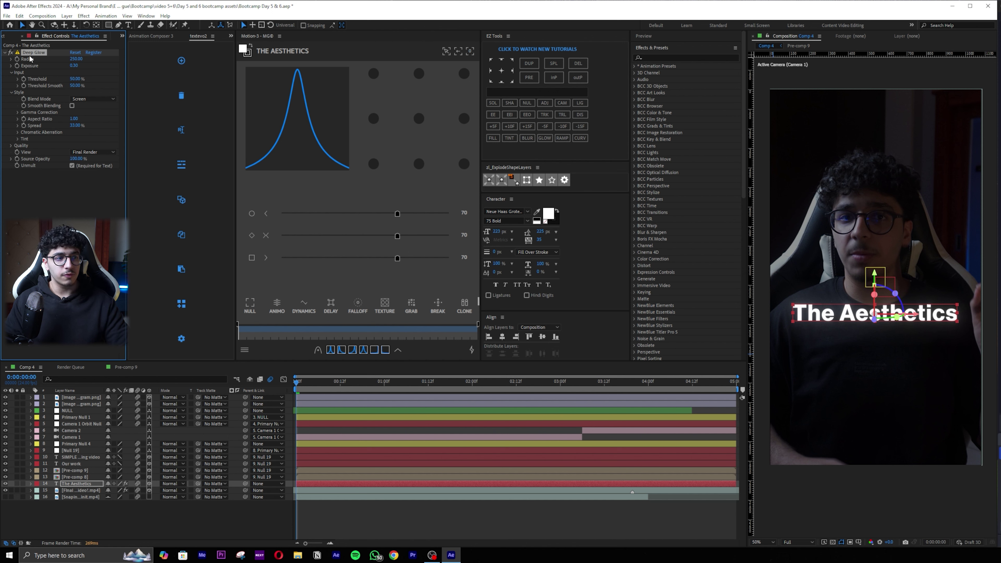
# Raise the Deep Glow radius to about 472 and fine-tune its exposure to about 0.28
pyautogui.click(42, 48)
pyautogui.click(40, 52)
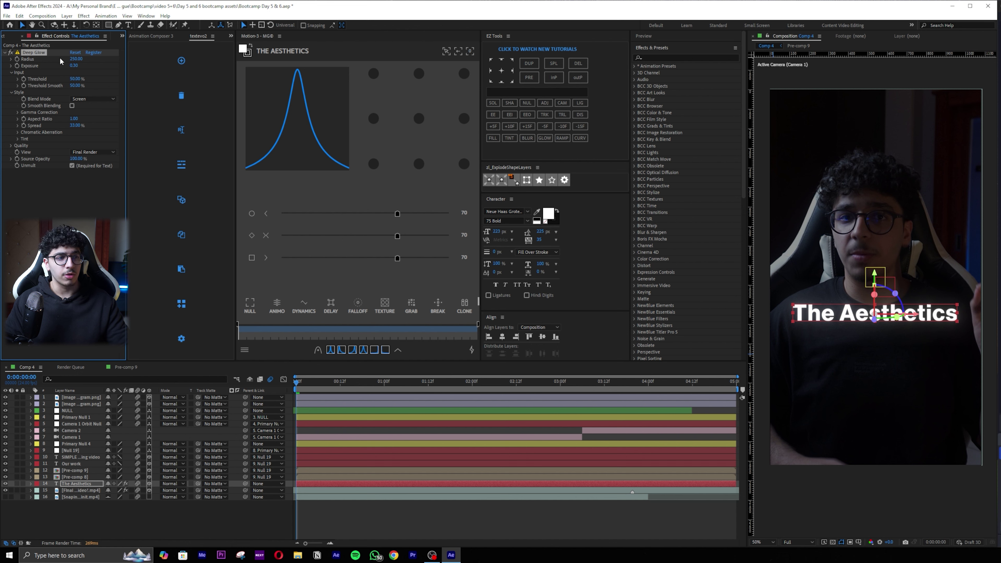
pyautogui.moveTo(91, 58); pyautogui.dragTo(99, 60)
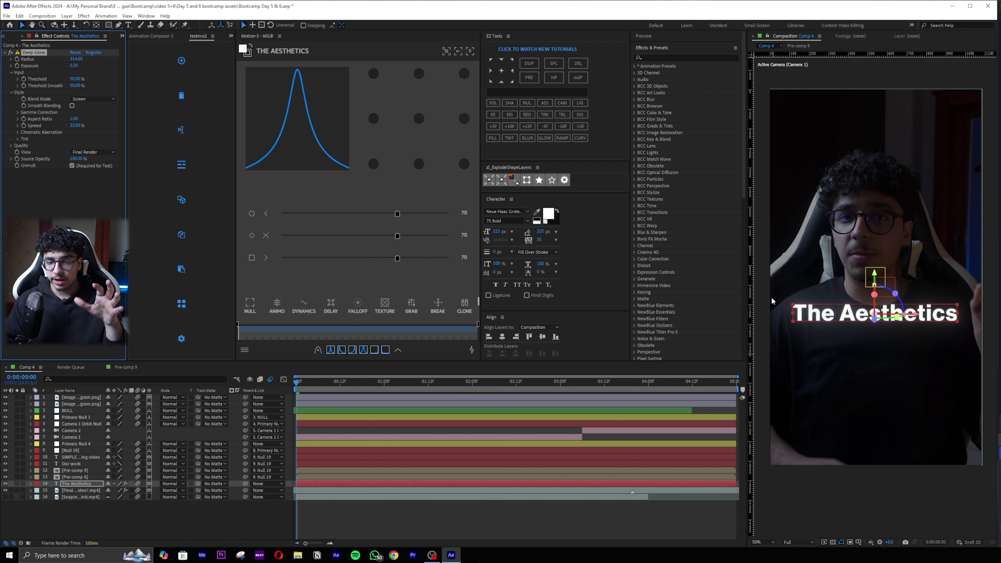
pyautogui.scroll(2, 861, 314)
pyautogui.scroll(-2, 860, 315)
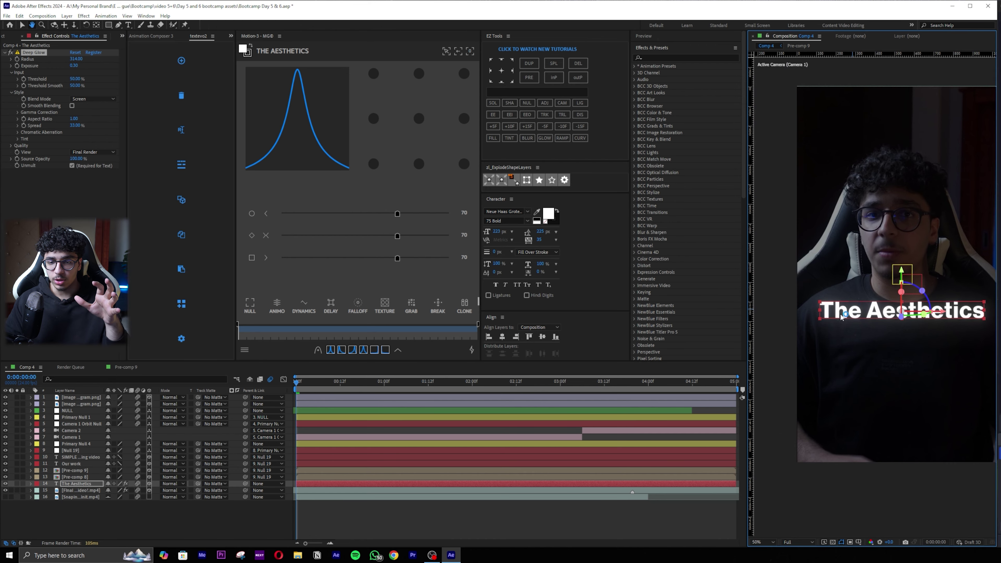
pyautogui.scroll(3, 887, 285)
pyautogui.scroll(-3, 888, 285)
pyautogui.scroll(2, 899, 293)
pyautogui.moveTo(901, 316); pyautogui.dragTo(846, 345)
pyautogui.moveTo(72, 66)
pyautogui.mouseDown()
pyautogui.moveTo(147, 59)
pyautogui.moveTo(66, 64)
pyautogui.mouseUp()
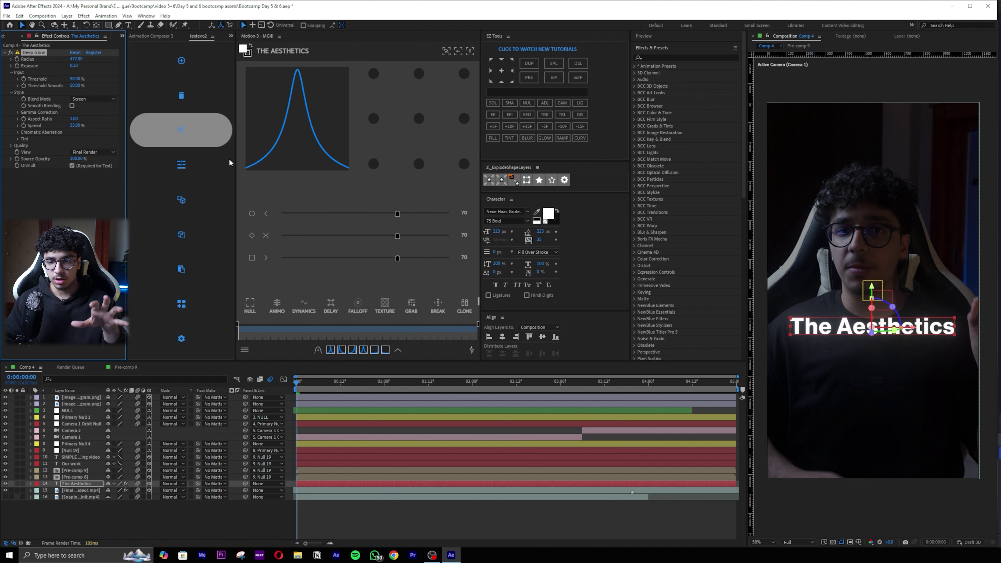
# Change the fill colour of "The Aesthetics" to a light grey, about CFCFCF
pyautogui.click(590, 525)
pyautogui.scroll(-3, 823, 300)
pyautogui.scroll(1, 823, 300)
pyautogui.scroll(4, 823, 300)
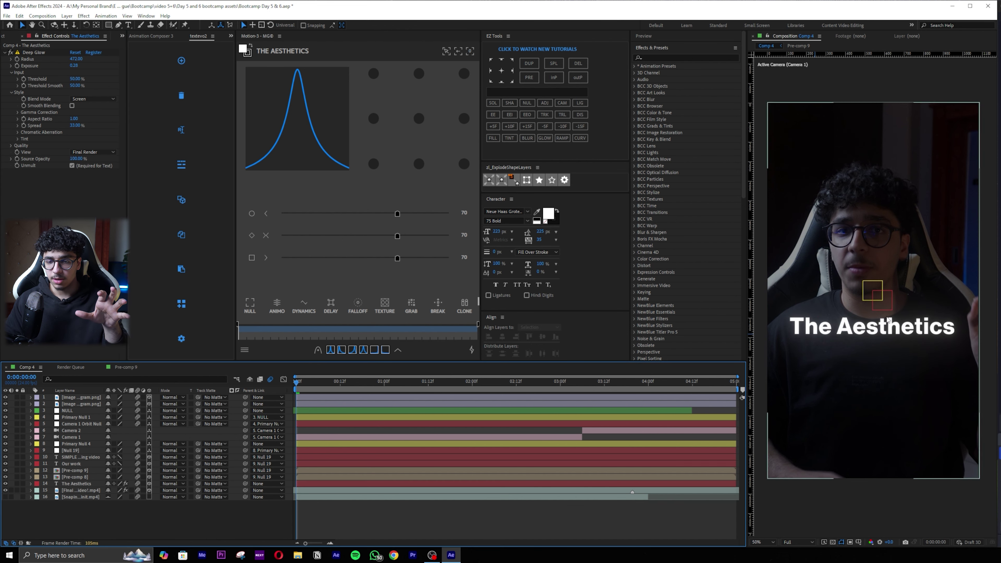
pyautogui.click(828, 335)
pyautogui.scroll(2, 828, 335)
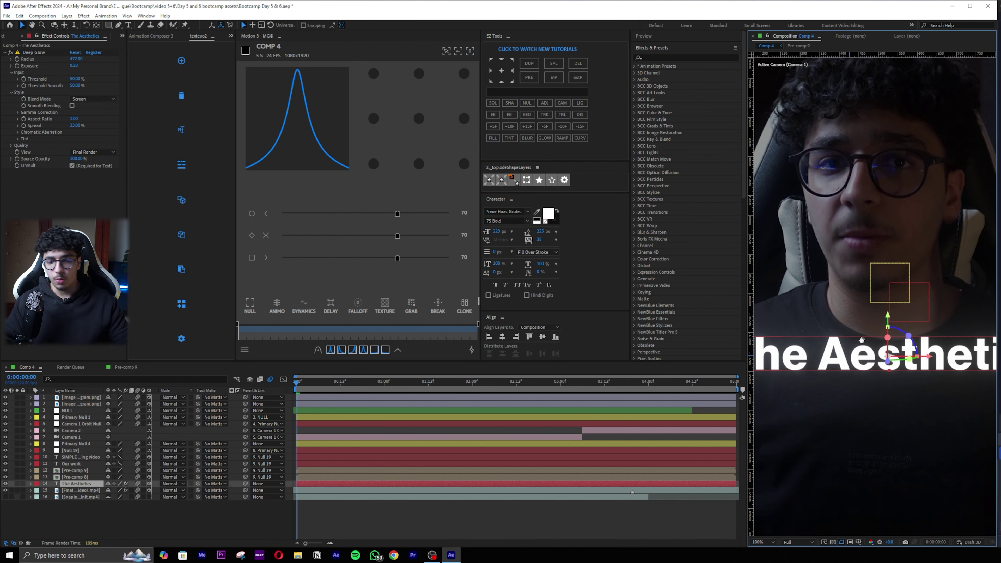
pyautogui.click(549, 214)
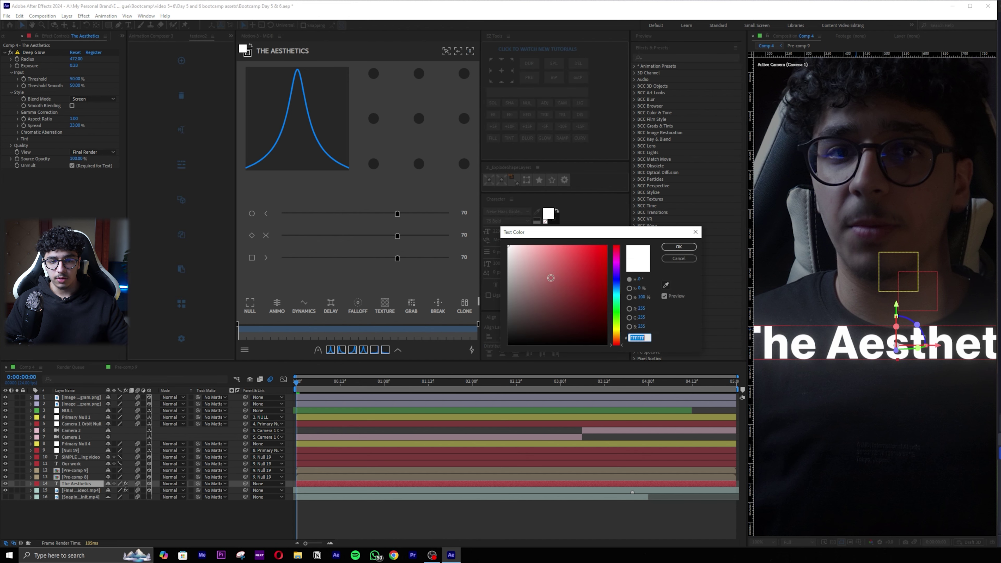
pyautogui.moveTo(487, 258); pyautogui.dragTo(489, 268)
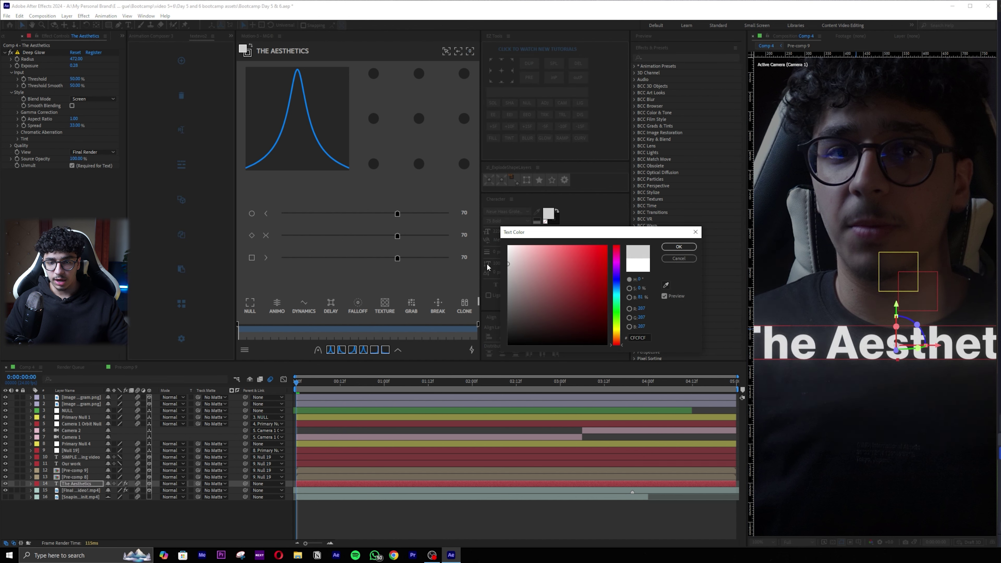
pyautogui.click(685, 248)
# Add CC Light Sweep to "The Aesthetics" with its center on the lettering, and order it above Deep Glow
pyautogui.scroll(-1, 876, 297)
pyautogui.hotkey('ctrl', 'space')
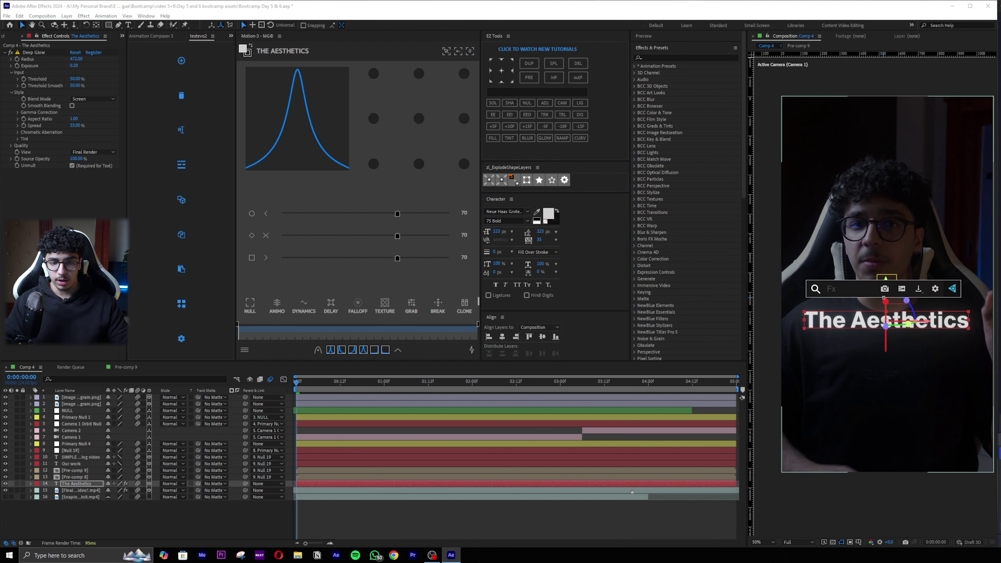
pyautogui.write('ccls')
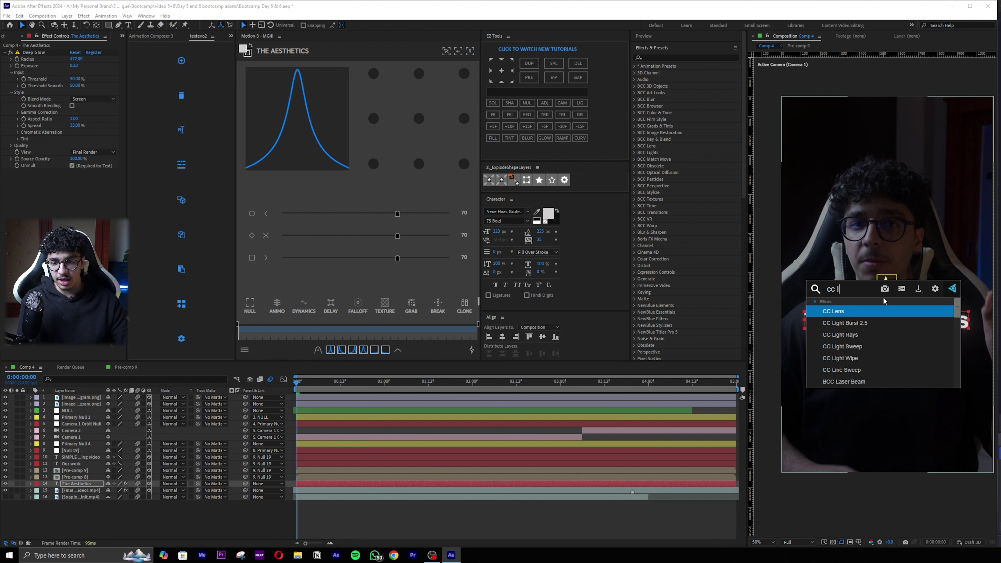
pyautogui.press('Return')
pyautogui.moveTo(886, 192); pyautogui.dragTo(829, 330)
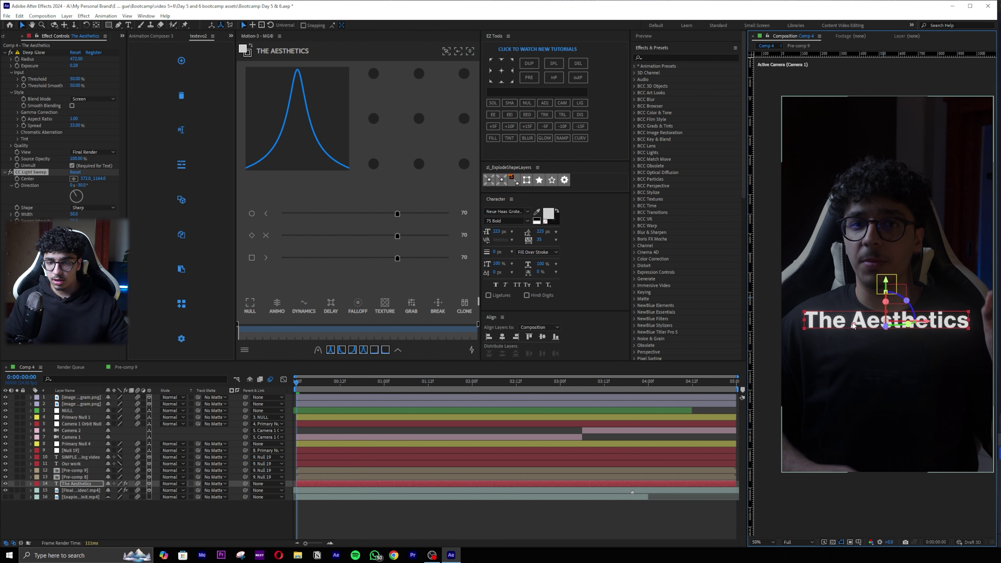
pyautogui.scroll(4, 852, 324)
pyautogui.moveTo(35, 53); pyautogui.dragTo(51, 246)
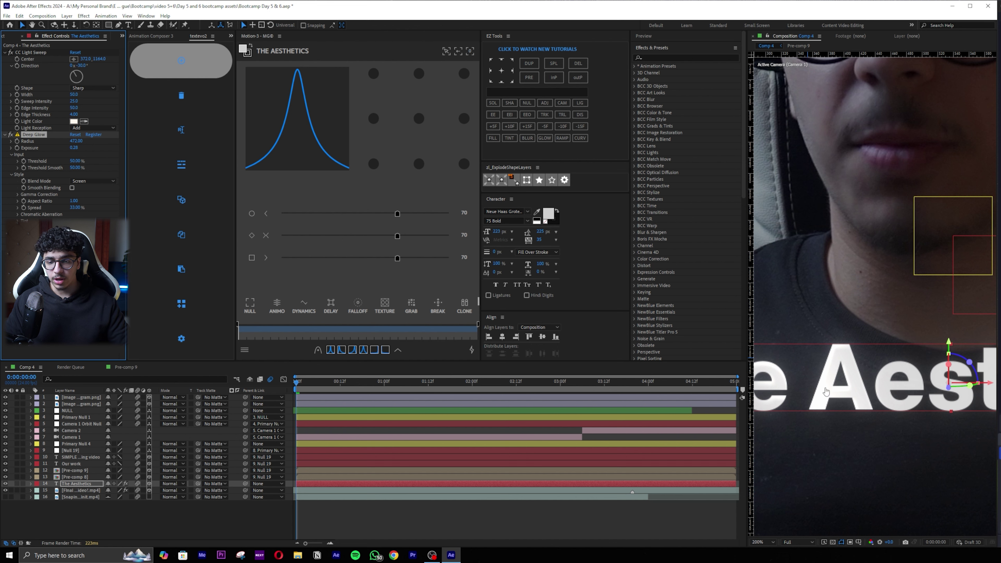
# Reposition the CC Light Sweep center along the lettering to just past the middle of "The Aesthetics"
pyautogui.moveTo(850, 384); pyautogui.dragTo(893, 399)
pyautogui.scroll(-2, 894, 397)
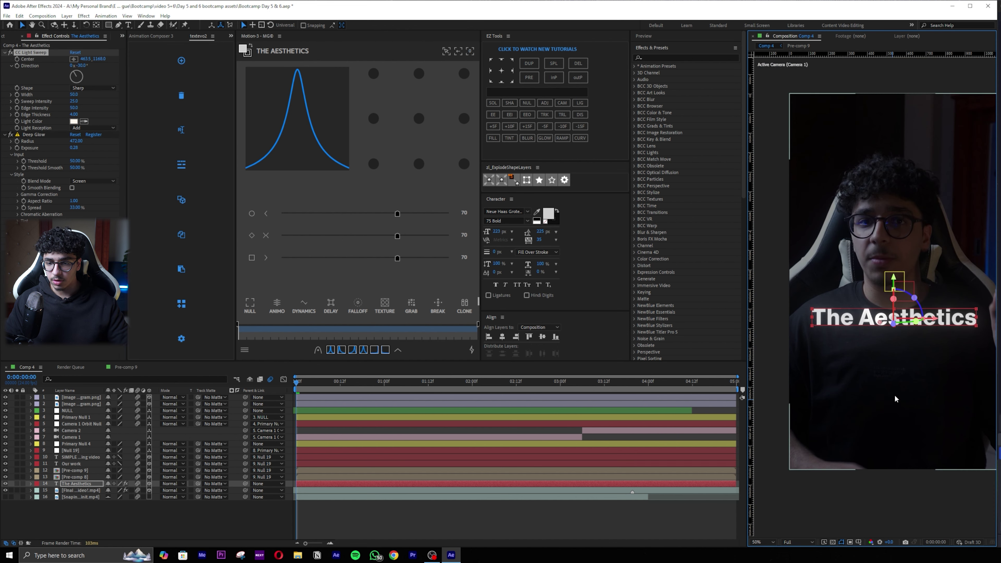
pyautogui.scroll(1, 894, 395)
pyautogui.moveTo(885, 348); pyautogui.dragTo(937, 349)
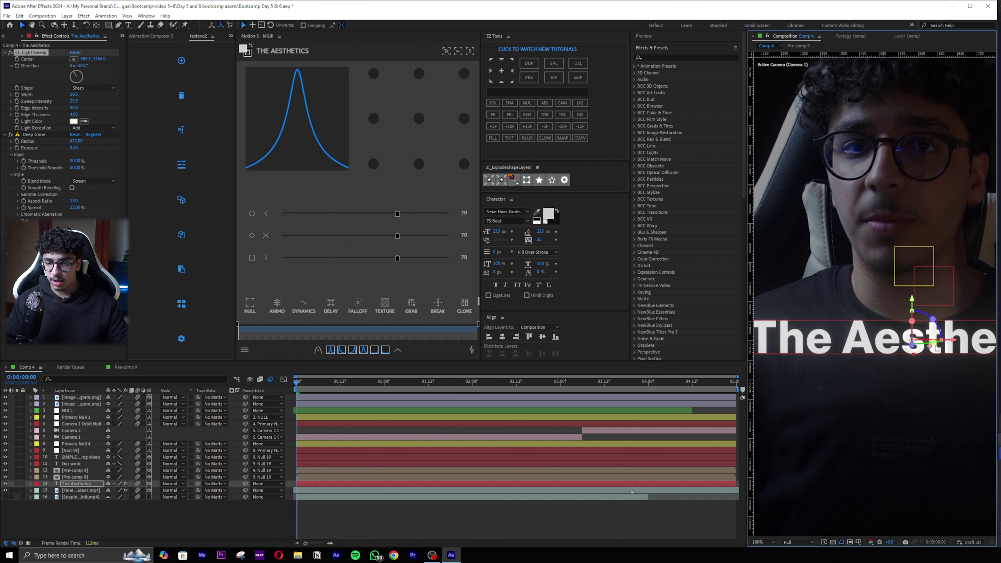
pyautogui.scroll(-2, 942, 346)
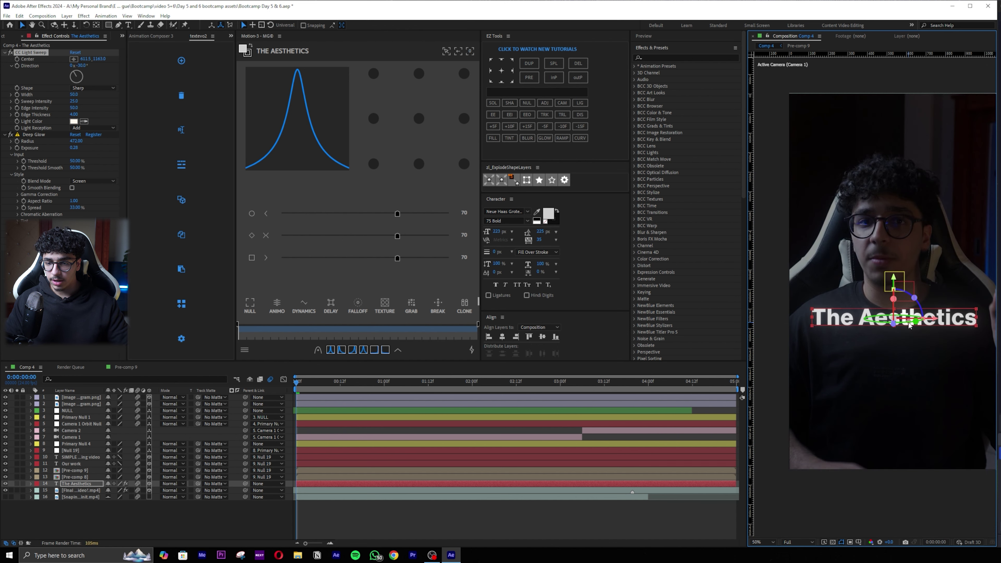
pyautogui.scroll(2, 909, 325)
pyautogui.moveTo(937, 349); pyautogui.dragTo(935, 349)
pyautogui.scroll(-2, 930, 367)
# Widen the CC Light Sweep to about 363 and inspect the title's highlight with the layer deselected
pyautogui.press('v')
pyautogui.moveTo(73, 96); pyautogui.dragTo(161, 100)
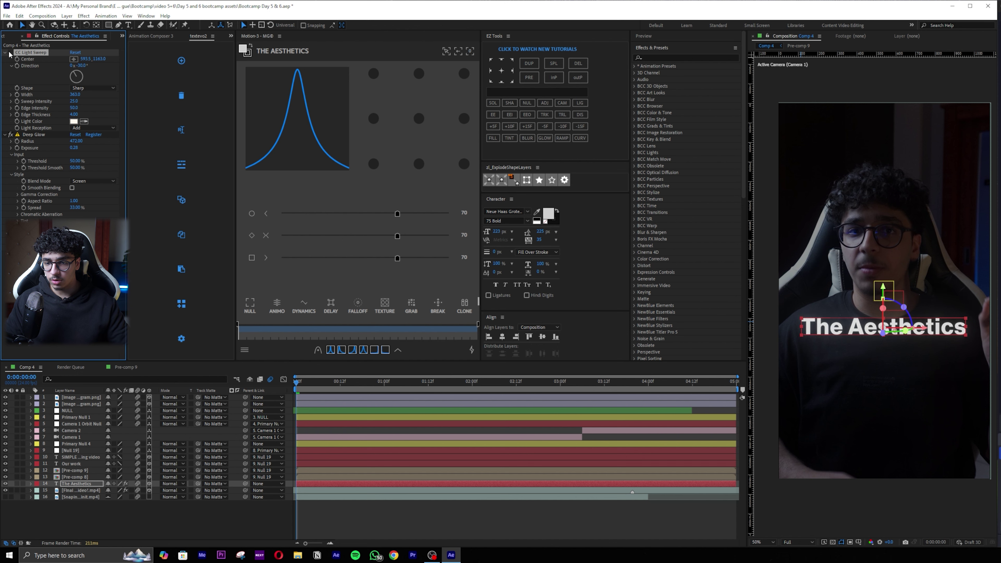
pyautogui.click(584, 517)
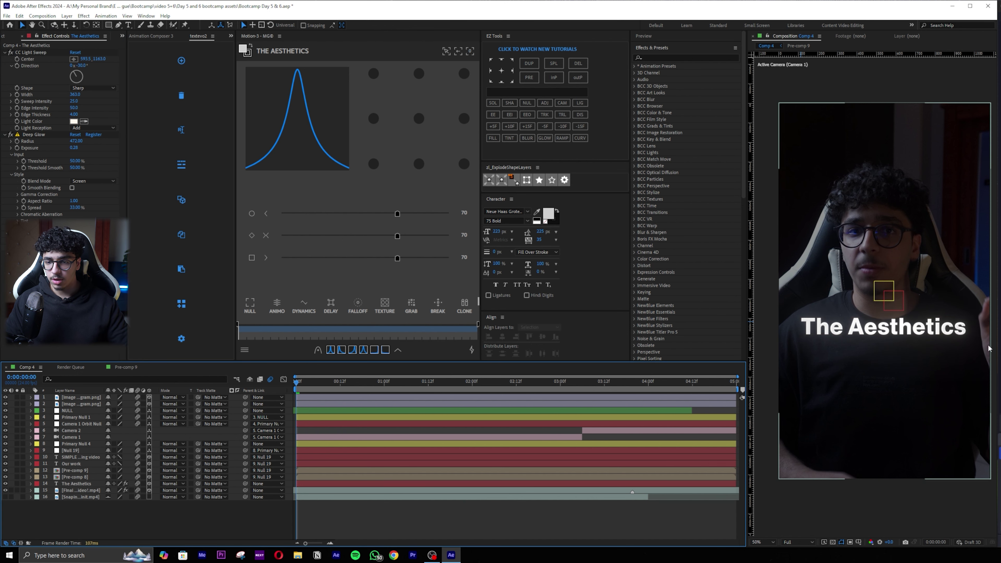
pyautogui.scroll(4, 913, 343)
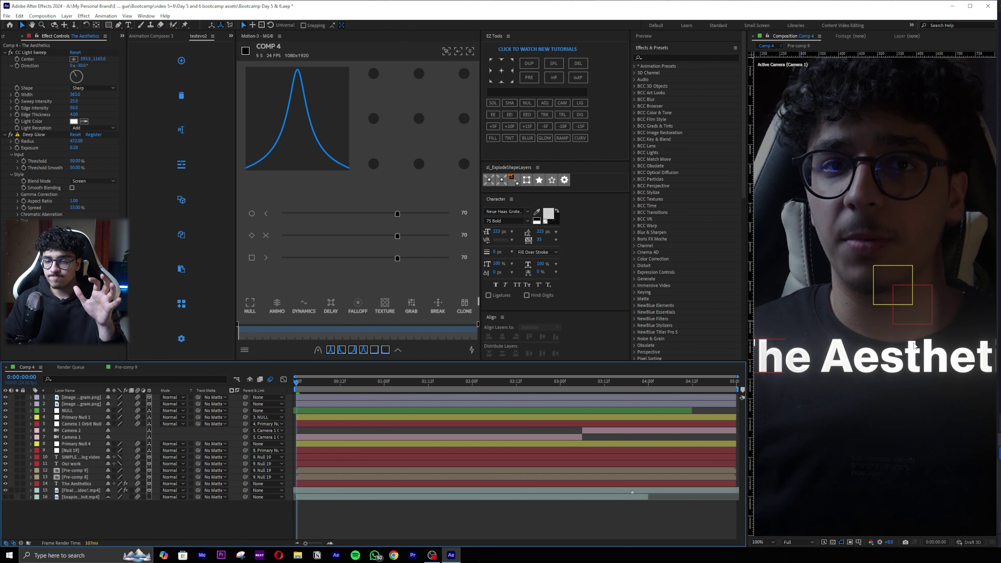
pyautogui.moveTo(931, 330); pyautogui.dragTo(835, 332)
pyautogui.press('v')
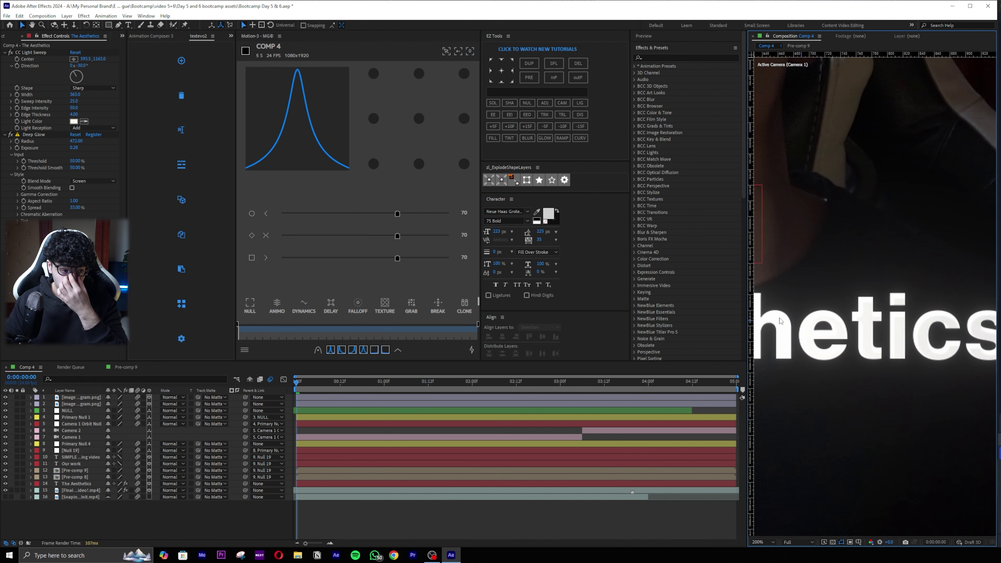
# Try a blue and a yellow-green light colour with a stronger sweep intensity on CC Light Sweep, and undo the changes
pyautogui.scroll(-4, 828, 255)
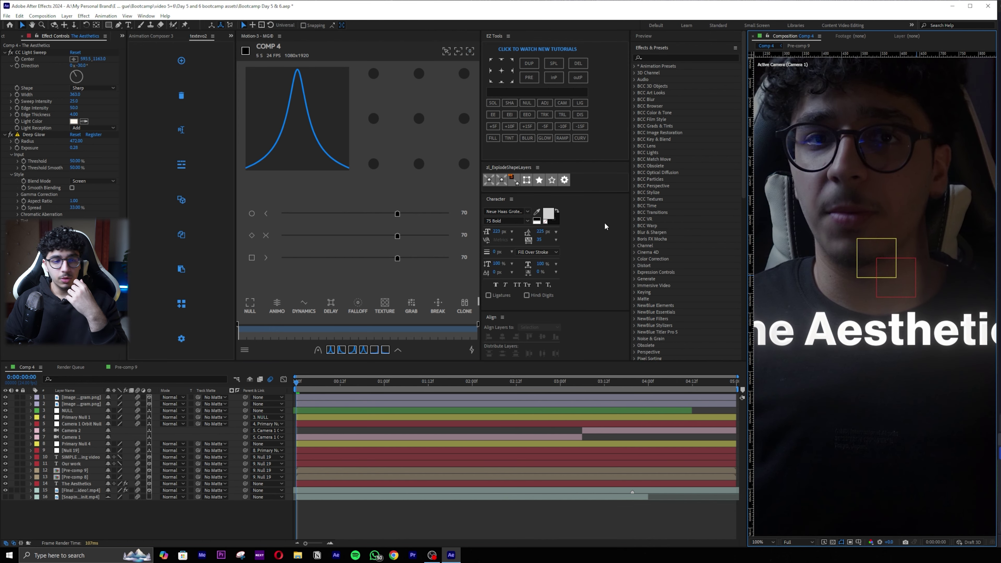
pyautogui.click(74, 121)
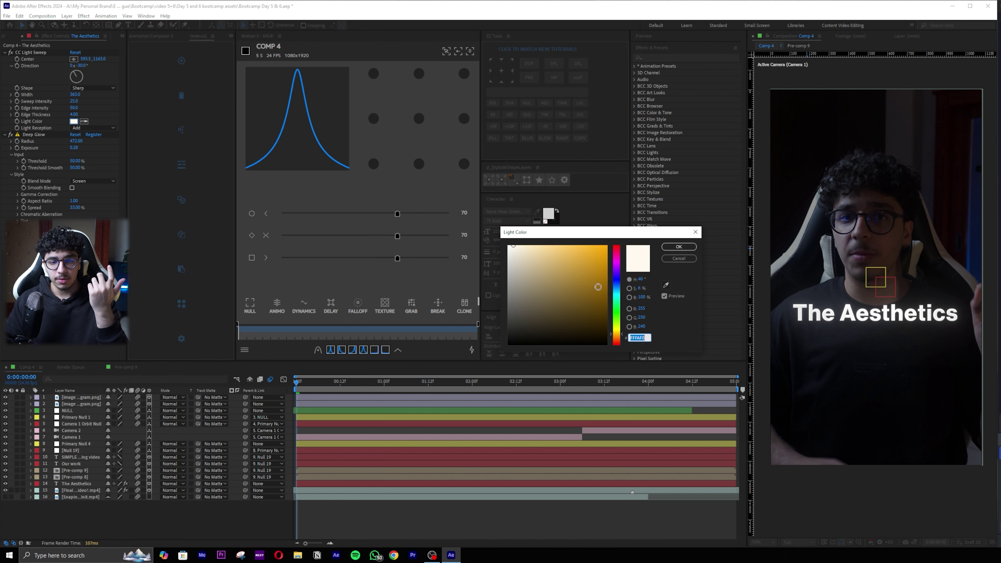
pyautogui.moveTo(617, 257); pyautogui.dragTo(617, 280)
pyautogui.moveTo(592, 258); pyautogui.dragTo(669, 215)
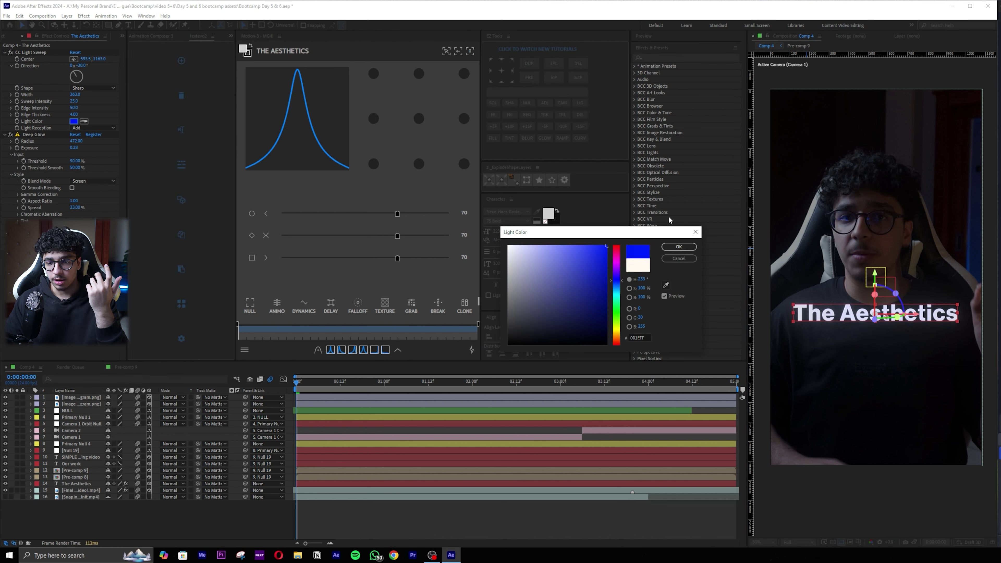
pyautogui.moveTo(617, 281); pyautogui.dragTo(620, 327)
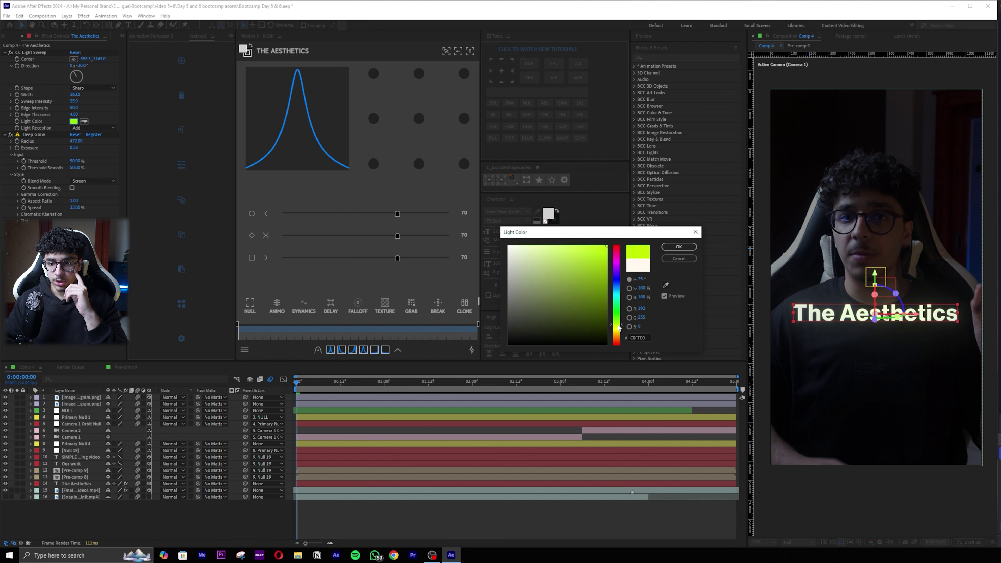
pyautogui.click(685, 249)
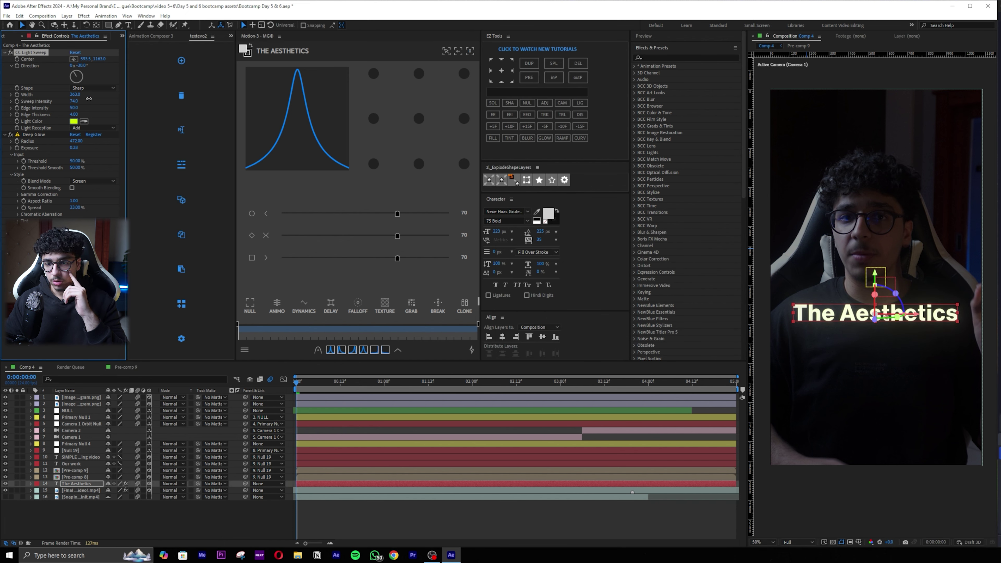
pyautogui.hotkey('ctrl', 'z')
pyautogui.hotkey('ctrl', 'z')
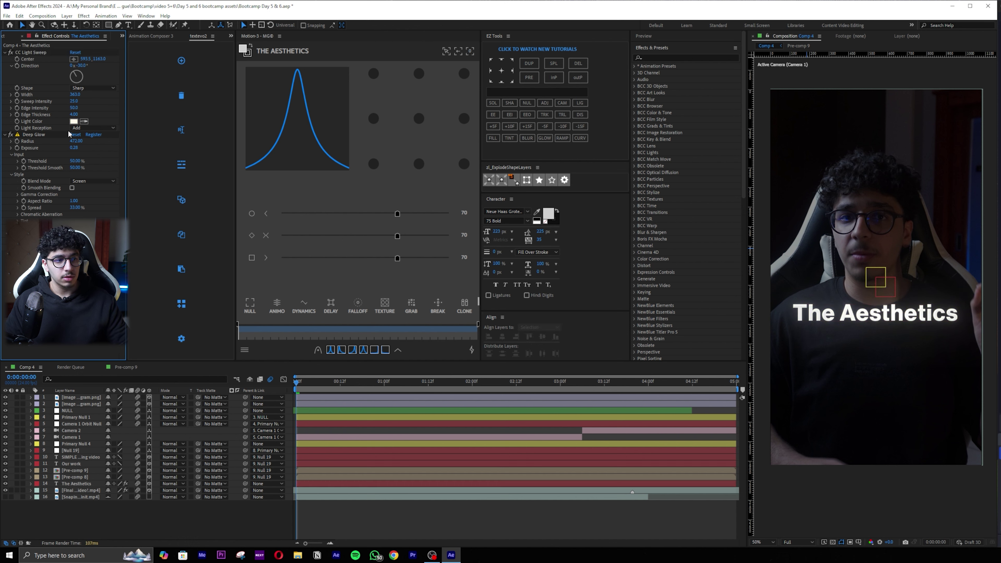
# Set the CC Light Sweep light colour to white and check the deselected title in the frame
pyautogui.click(73, 121)
pyautogui.click(508, 246)
pyautogui.press('Escape')
pyautogui.click(694, 518)
pyautogui.moveTo(892, 330); pyautogui.dragTo(890, 345)
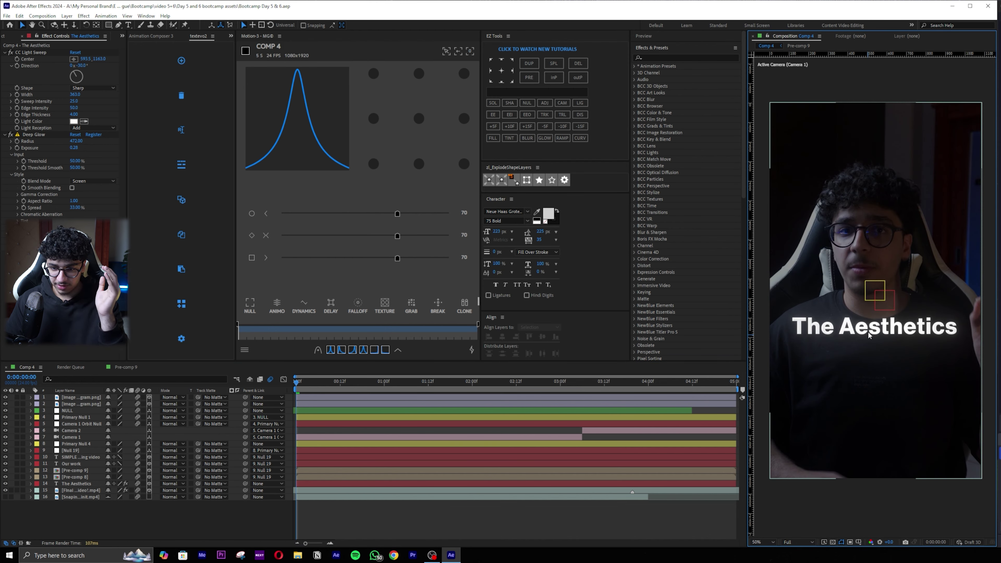
# Add a Position text animator to "The Aesthetics" and set its value to 0, 187
pyautogui.click(48, 483)
pyautogui.click(30, 484)
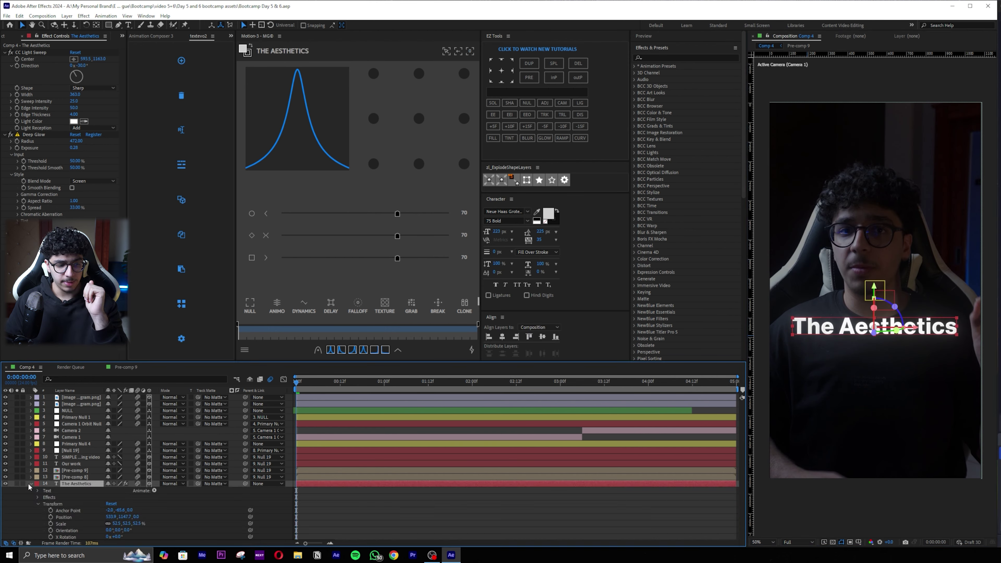
pyautogui.click(154, 490)
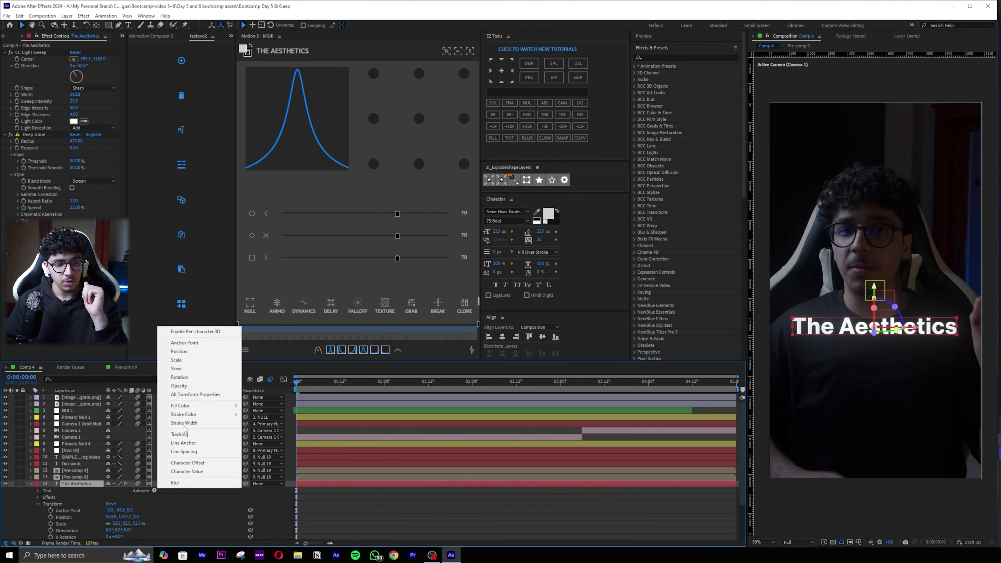
pyautogui.click(196, 357)
pyautogui.scroll(-3, 95, 477)
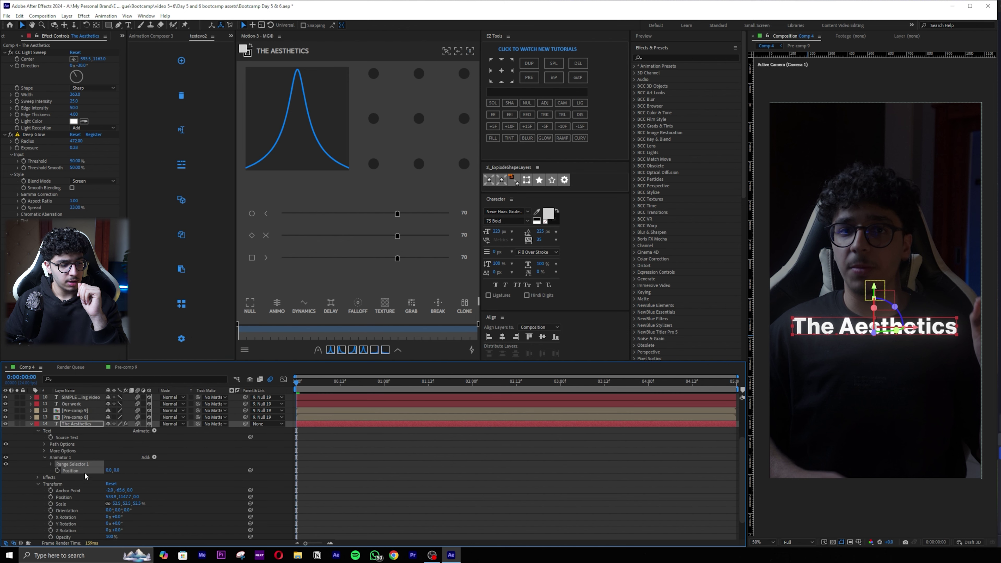
pyautogui.click(50, 464)
pyautogui.scroll(-1, 123, 467)
pyautogui.moveTo(116, 477); pyautogui.dragTo(214, 451)
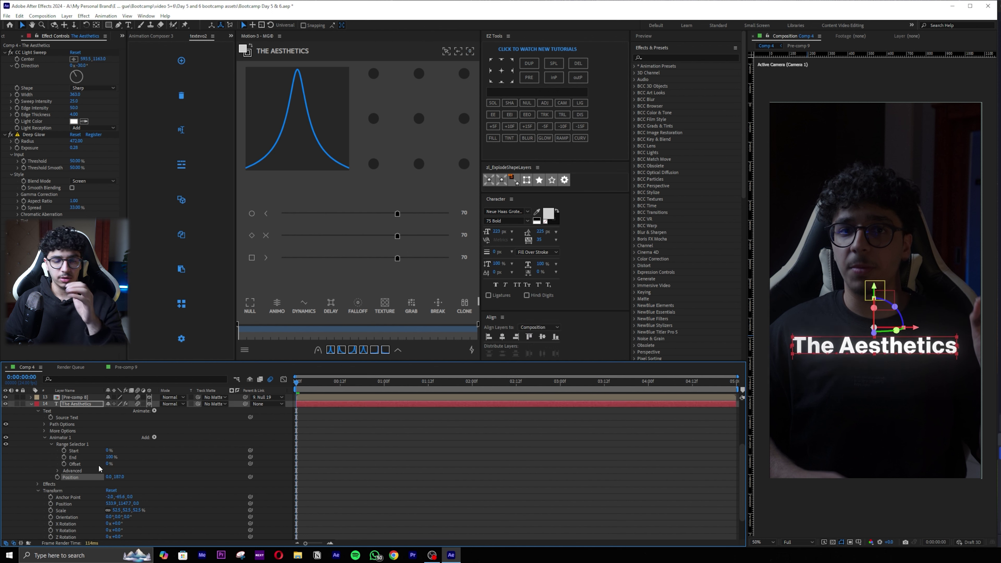
# Set the range selector's advanced options to be based on Words with a Ramp Up shape
pyautogui.click(57, 471)
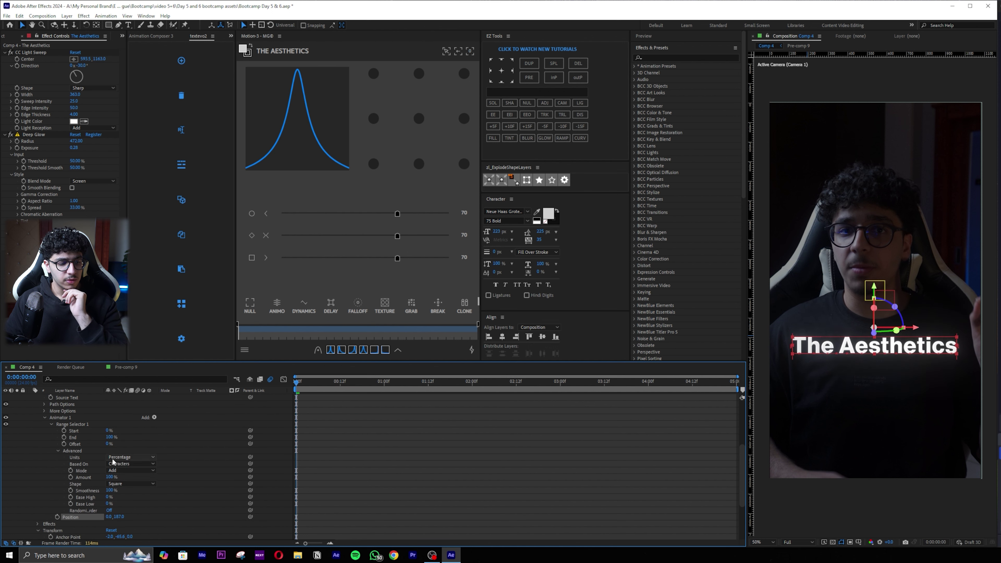
pyautogui.scroll(2, 129, 470)
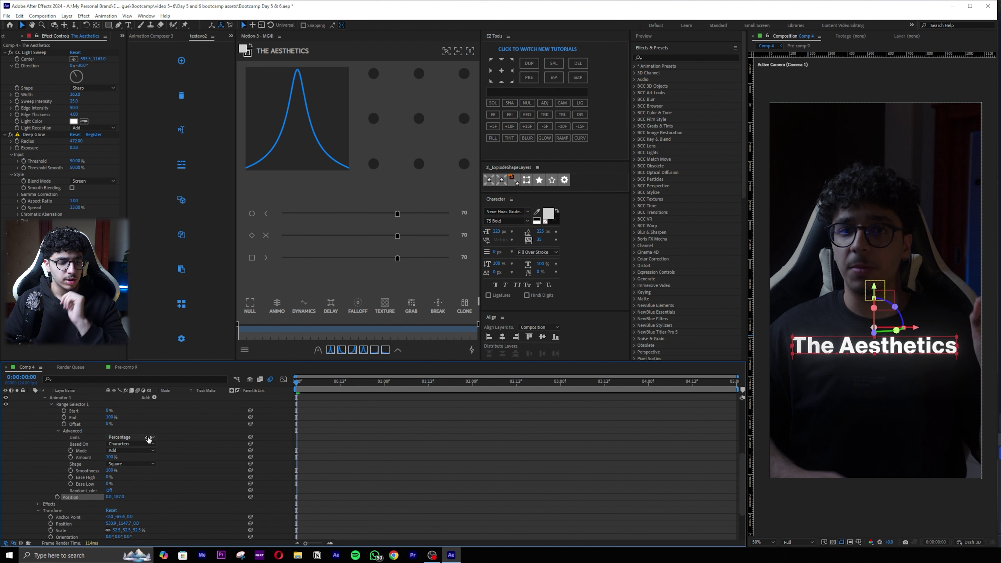
pyautogui.click(126, 444)
pyautogui.click(124, 470)
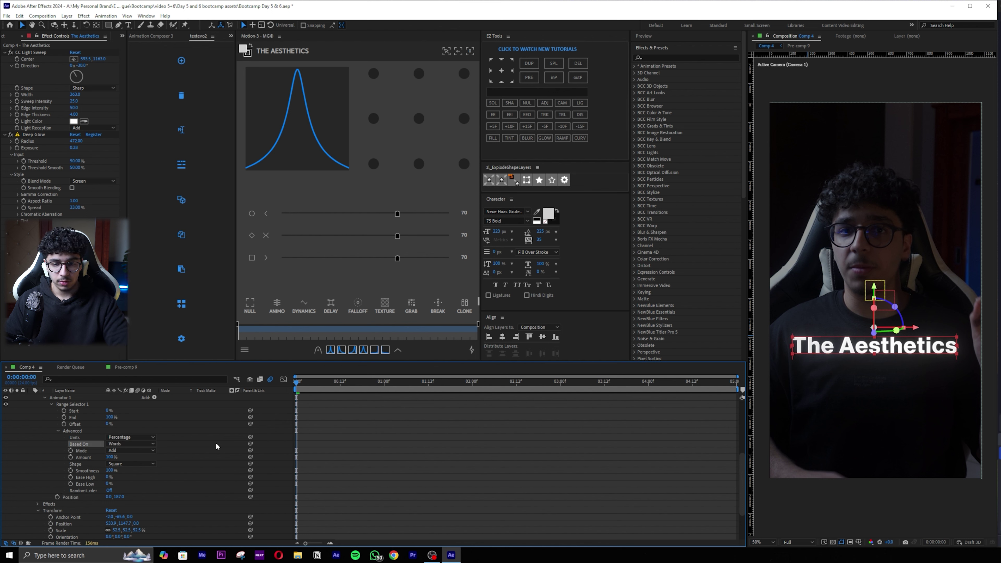
pyautogui.click(128, 464)
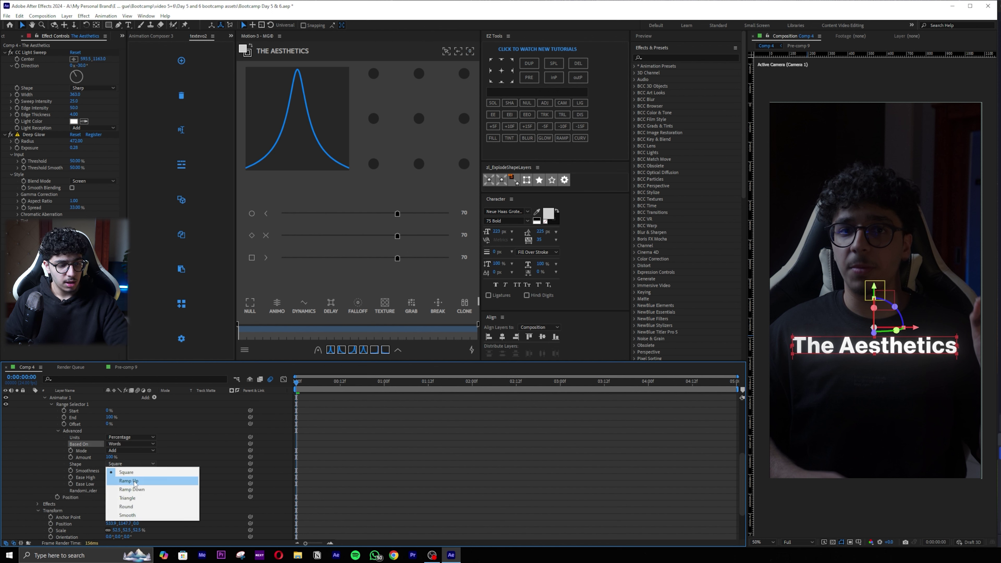
pyautogui.click(130, 481)
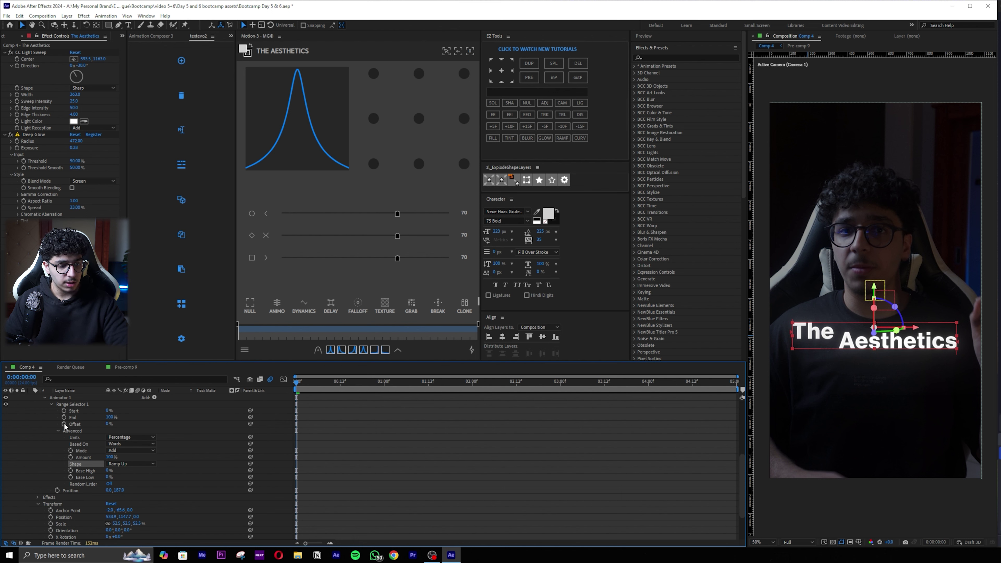
# Keyframe the range selector's Offset from -100% at the start to 100% at about 1:01
pyautogui.moveTo(109, 425); pyautogui.dragTo(65, 423)
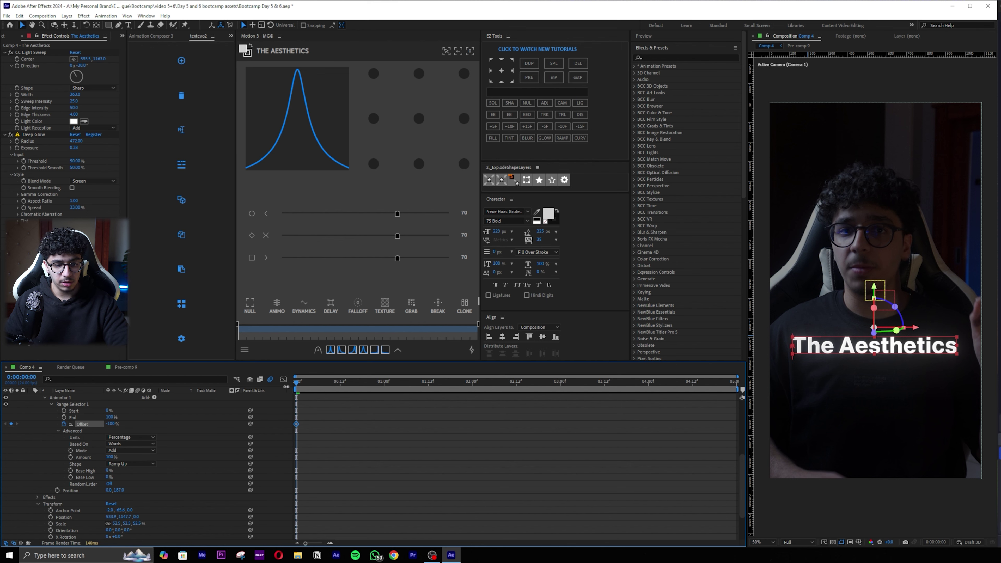
pyautogui.press('space')
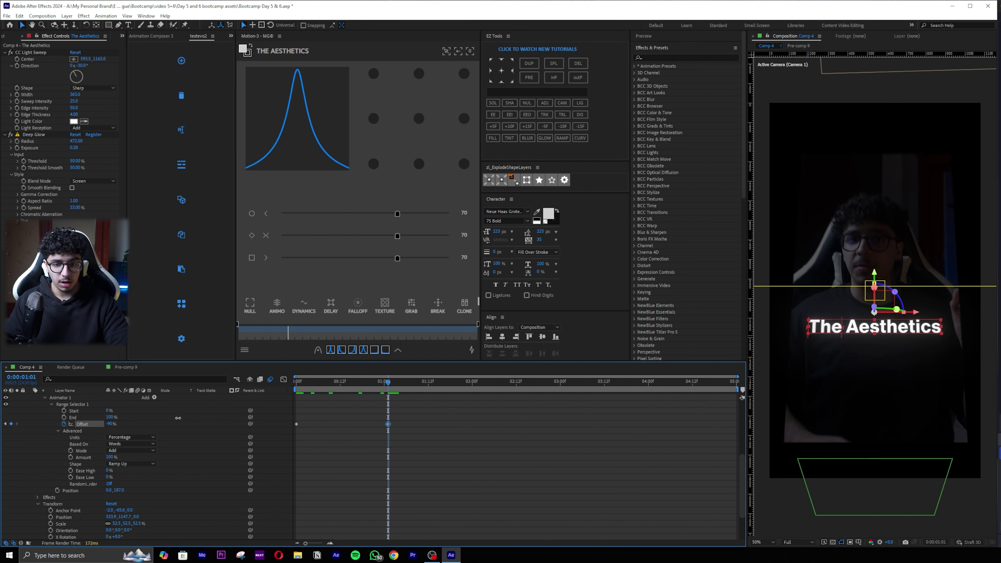
pyautogui.moveTo(178, 418); pyautogui.dragTo(379, 406)
pyautogui.press('Home')
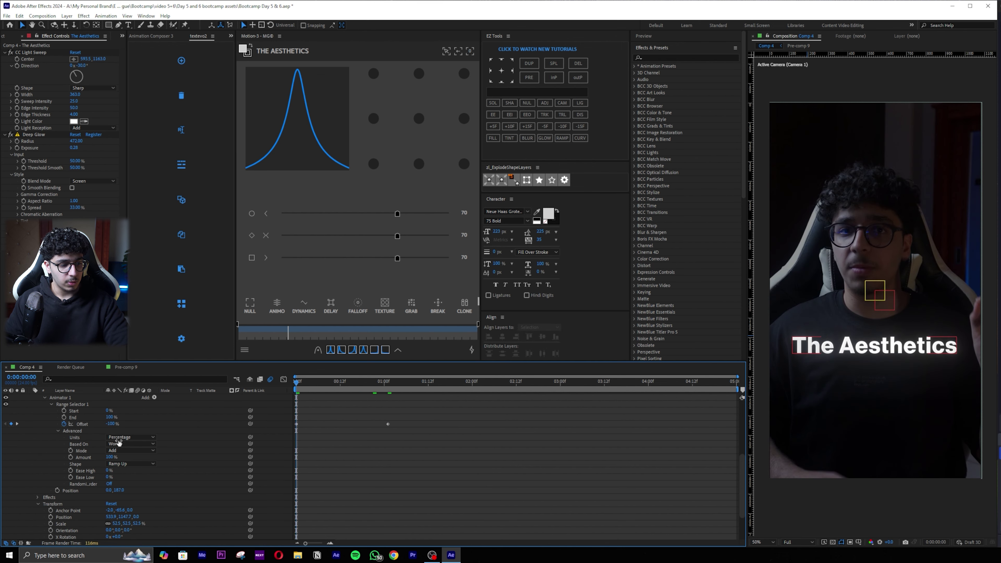
# Add an Opacity property at 0% to the title's text animator and preview the word-by-word reveal
pyautogui.scroll(1, 154, 418)
pyautogui.click(154, 418)
pyautogui.moveTo(157, 421)
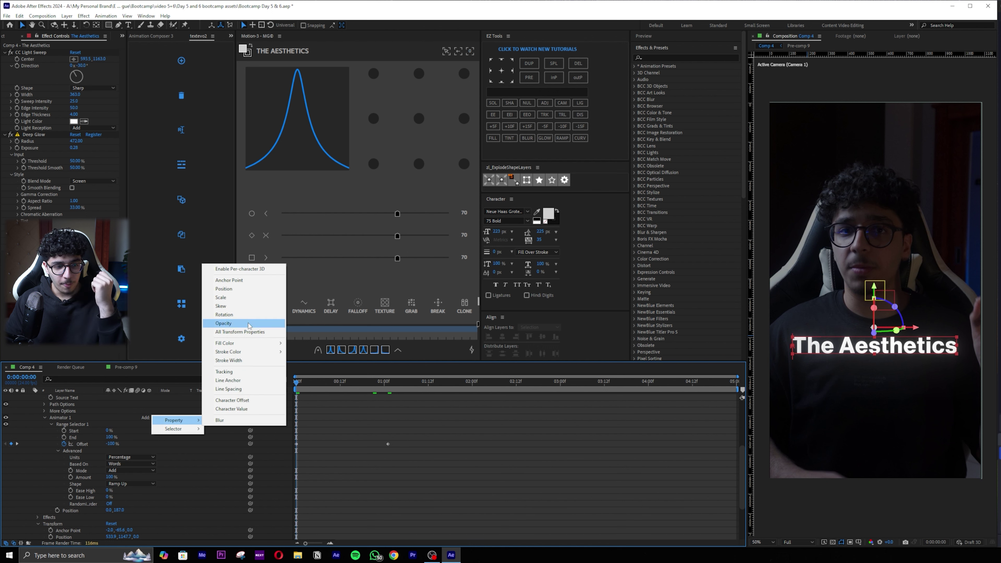
pyautogui.click(237, 323)
pyautogui.moveTo(111, 518); pyautogui.dragTo(30, 519)
pyautogui.click(435, 490)
pyautogui.press('space')
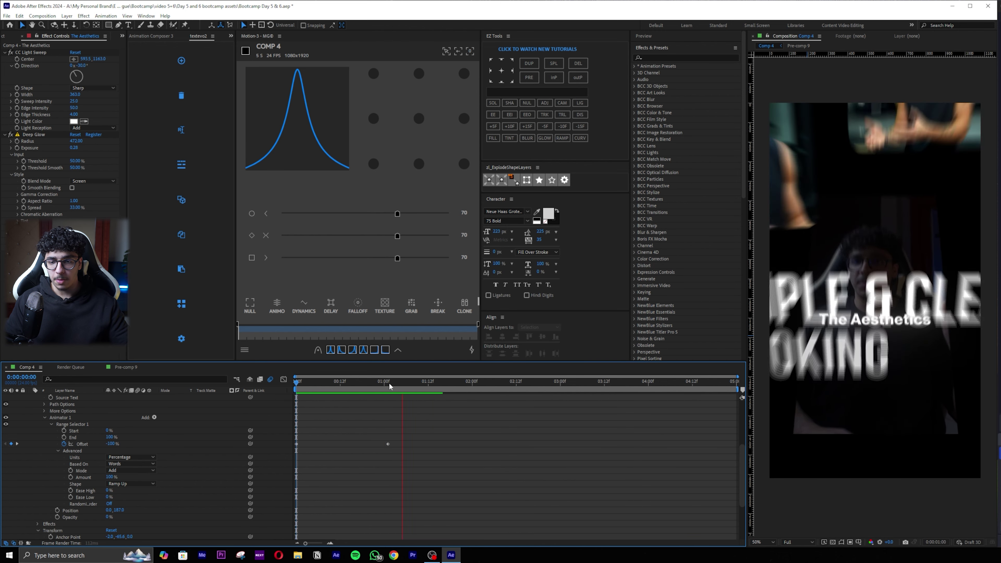
# Set Ease Low to 100% and move the second Offset keyframe to about frame 16, previewing the reveal
pyautogui.moveTo(109, 497); pyautogui.dragTo(319, 490)
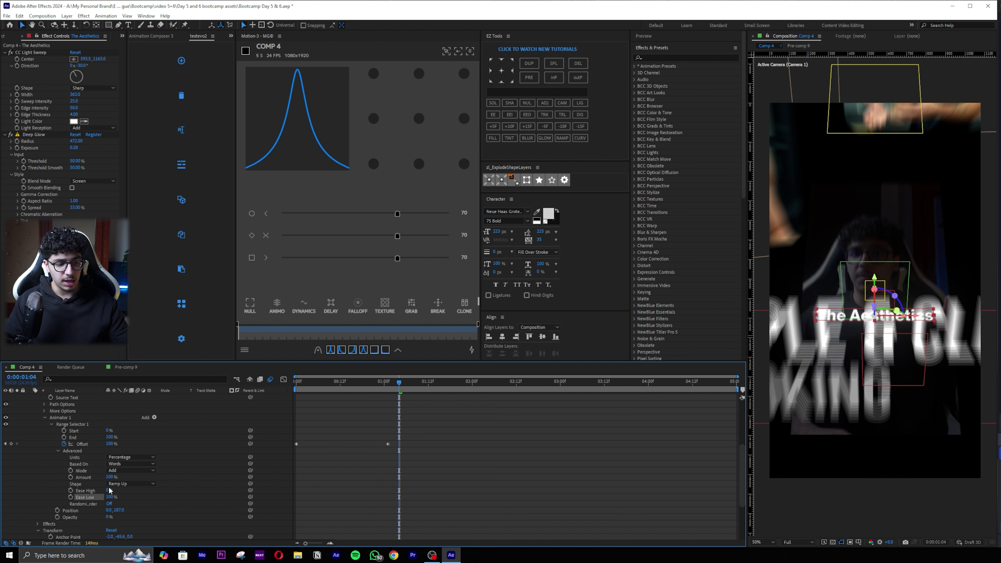
pyautogui.moveTo(384, 445); pyautogui.dragTo(355, 445)
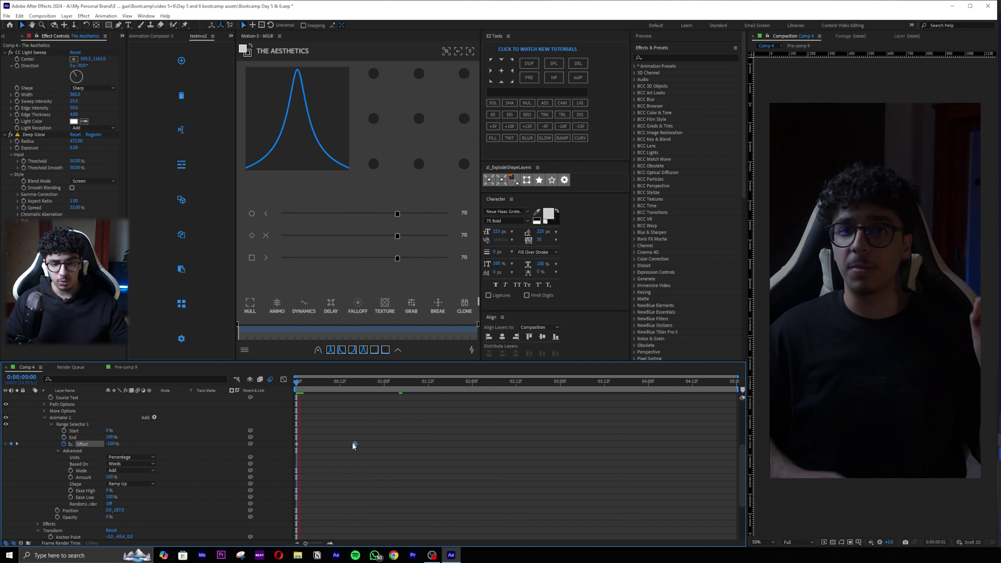
pyautogui.press('space')
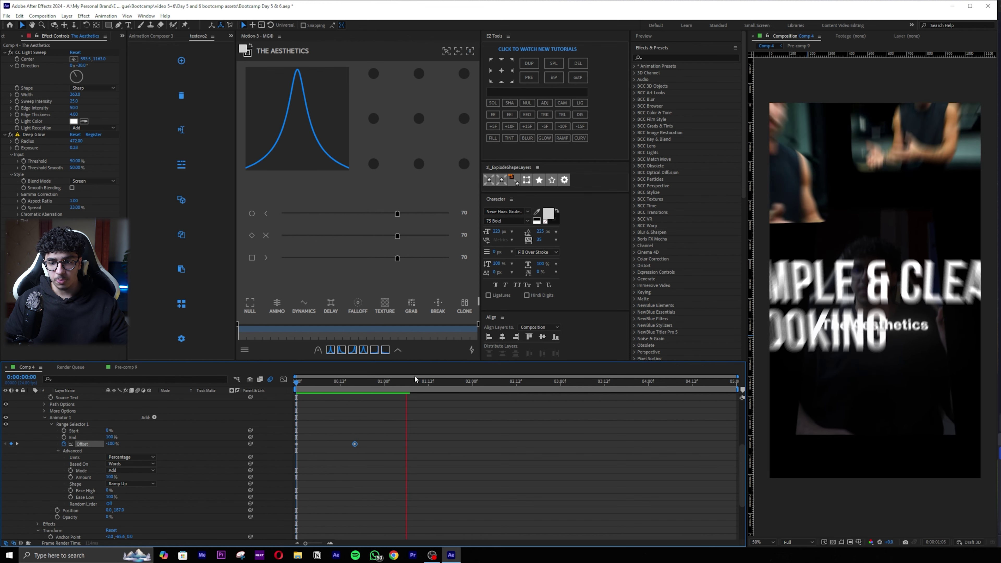
pyautogui.press('space')
pyautogui.press('space')
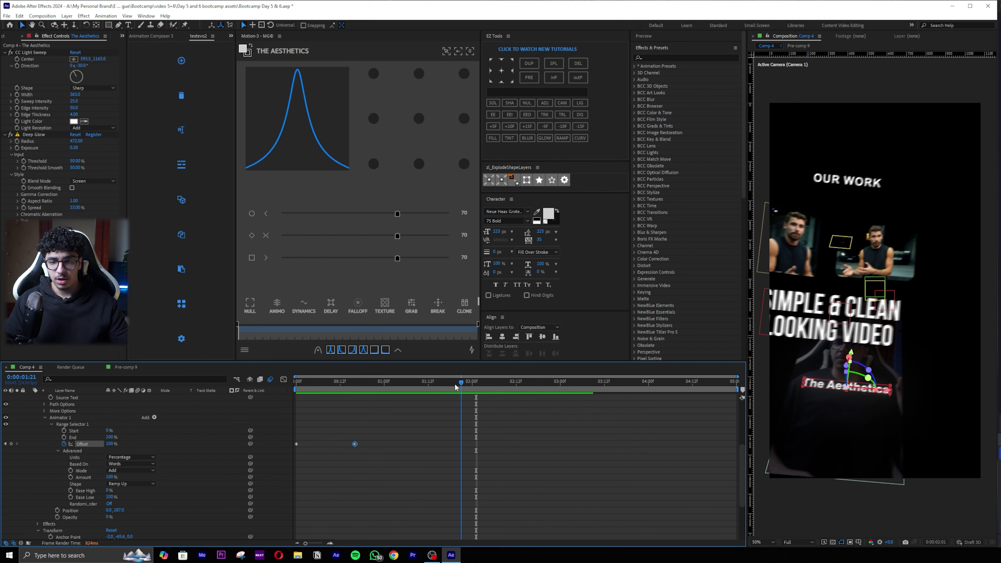
# Review the composition's layout around 1:17 and inspect the two pre-composed clips beneath "OUR WORK"
pyautogui.moveTo(454, 383); pyautogui.dragTo(443, 358)
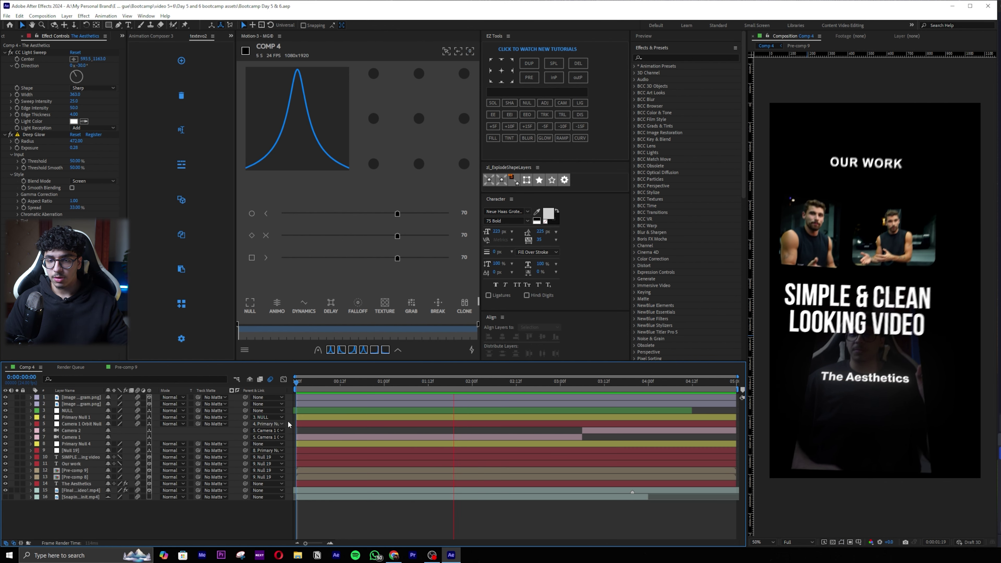
pyautogui.press('space')
pyautogui.moveTo(443, 381)
pyautogui.mouseDown()
pyautogui.moveTo(426, 374)
pyautogui.moveTo(447, 368)
pyautogui.mouseUp()
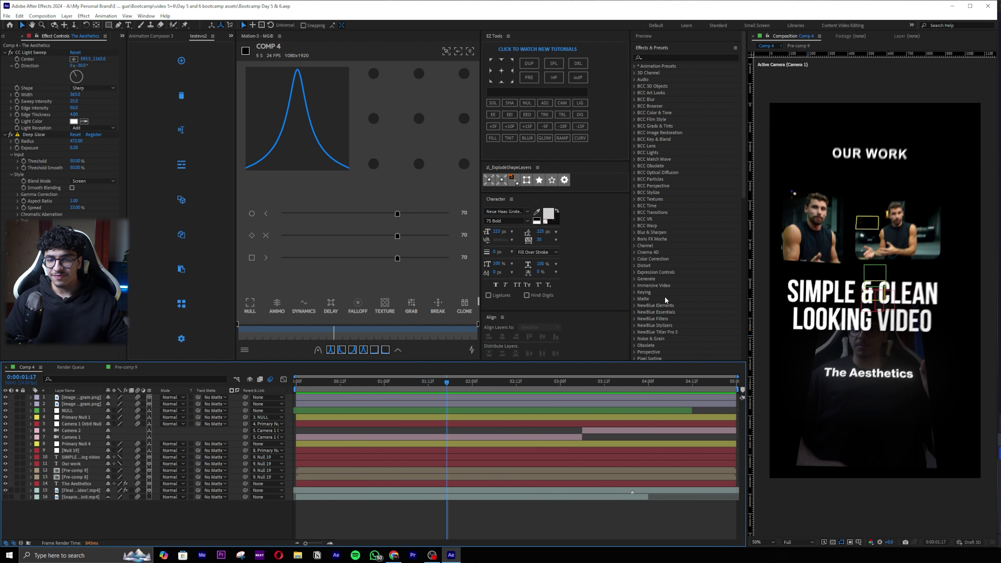
pyautogui.click(833, 233)
pyautogui.click(885, 233)
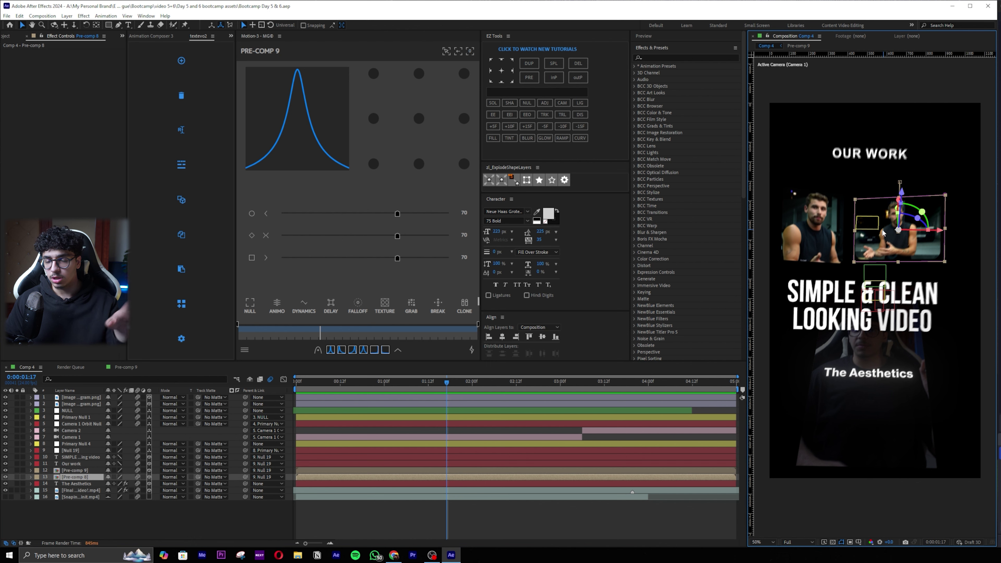
pyautogui.click(515, 525)
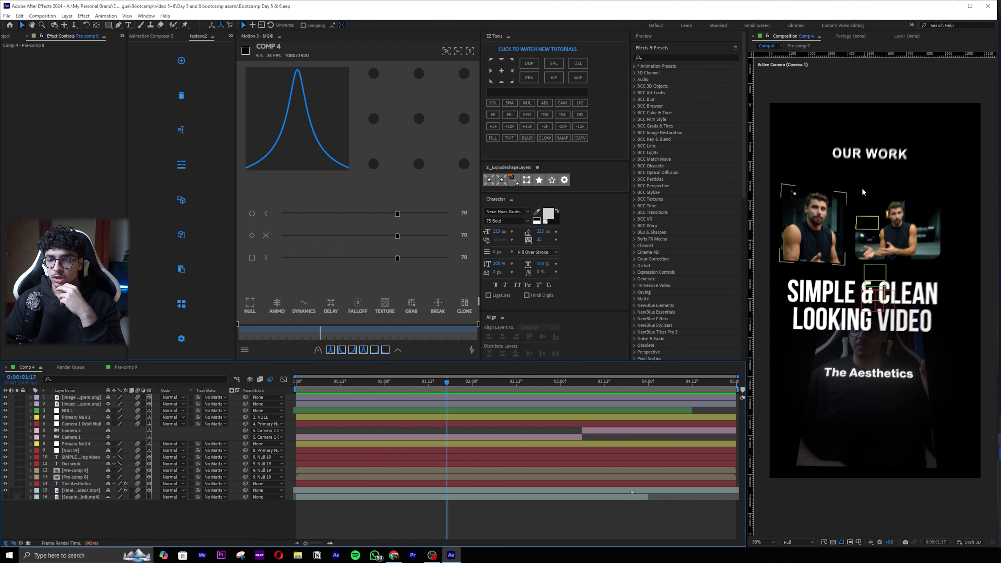
# Change the font of only the "LOOKING VIDEO" line to Far From Homecoming, viewing the frame at 1:18
pyautogui.moveTo(446, 382)
pyautogui.mouseDown()
pyautogui.moveTo(357, 382)
pyautogui.moveTo(451, 382)
pyautogui.mouseUp()
pyautogui.click(792, 317)
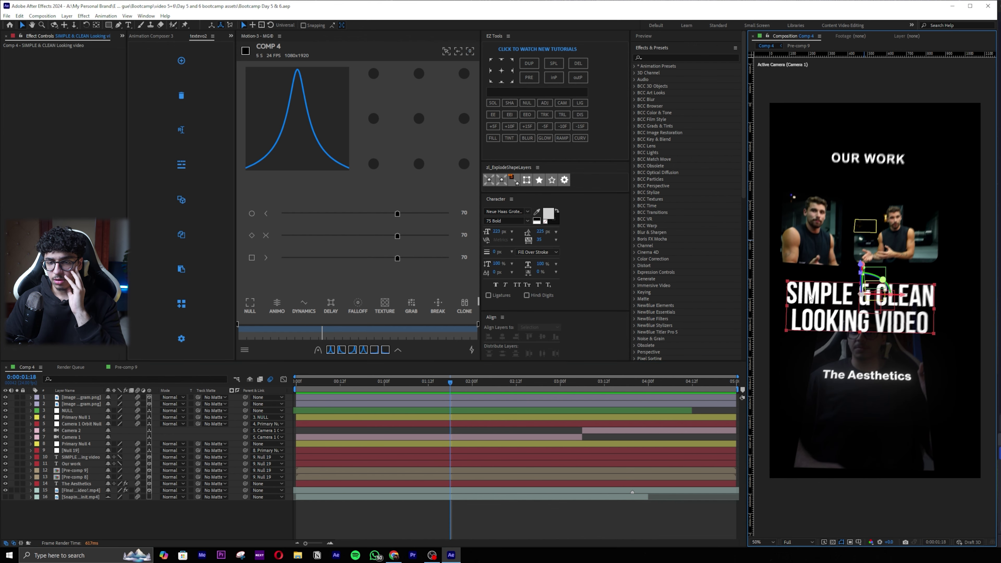
pyautogui.doubleClick(823, 320)
pyautogui.doubleClick(826, 320)
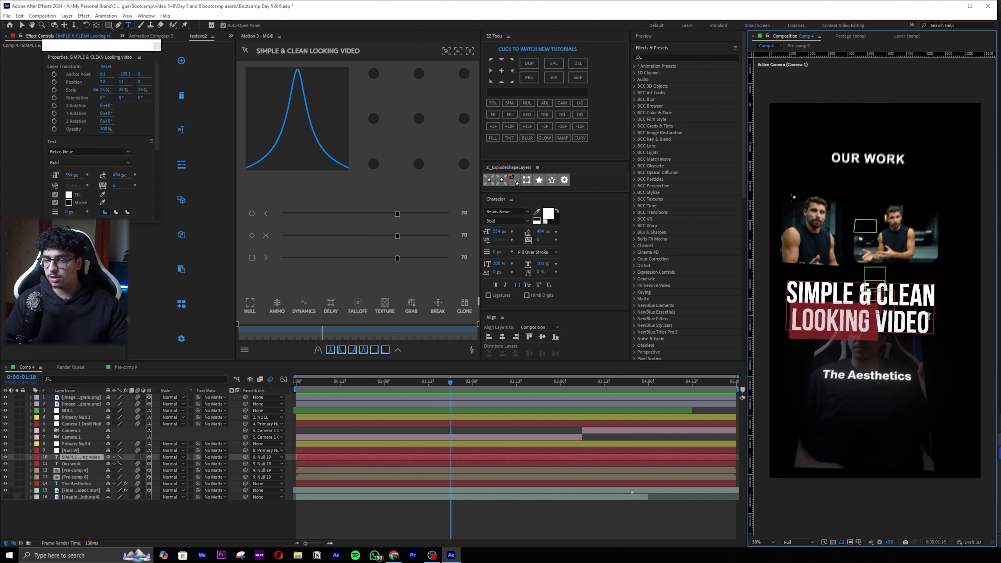
pyautogui.moveTo(926, 318); pyautogui.dragTo(927, 319)
pyautogui.click(508, 212)
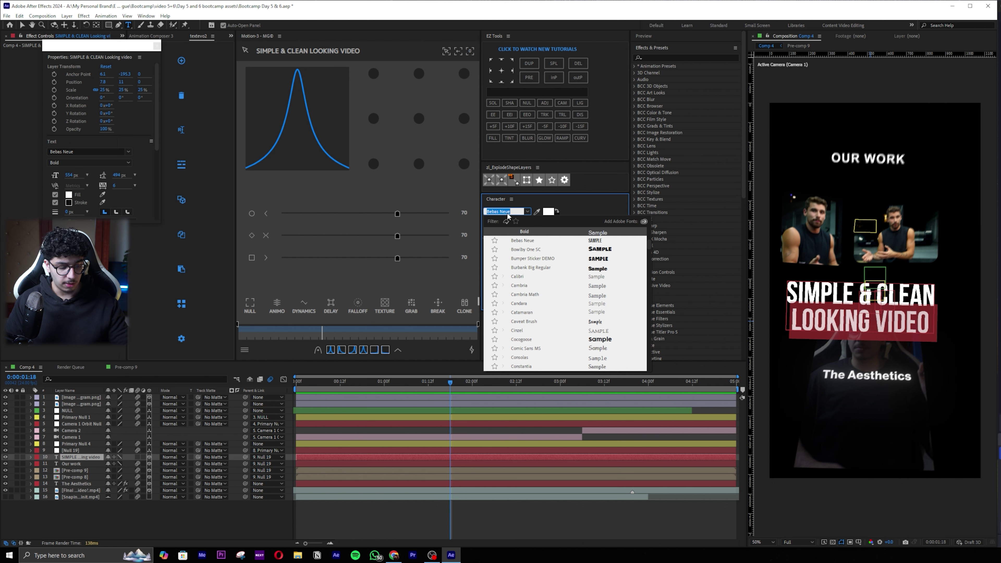
pyautogui.write('far')
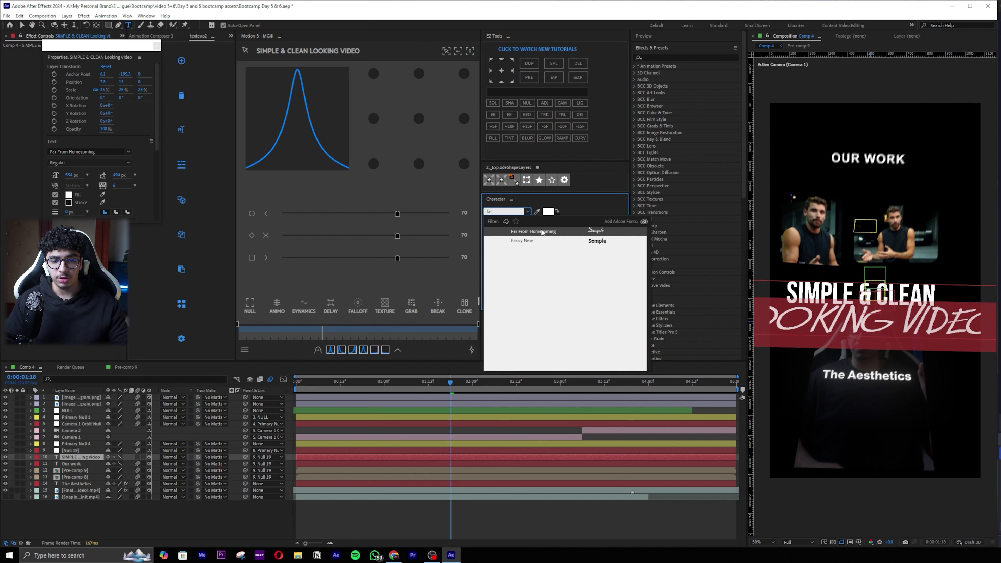
pyautogui.press('Escape')
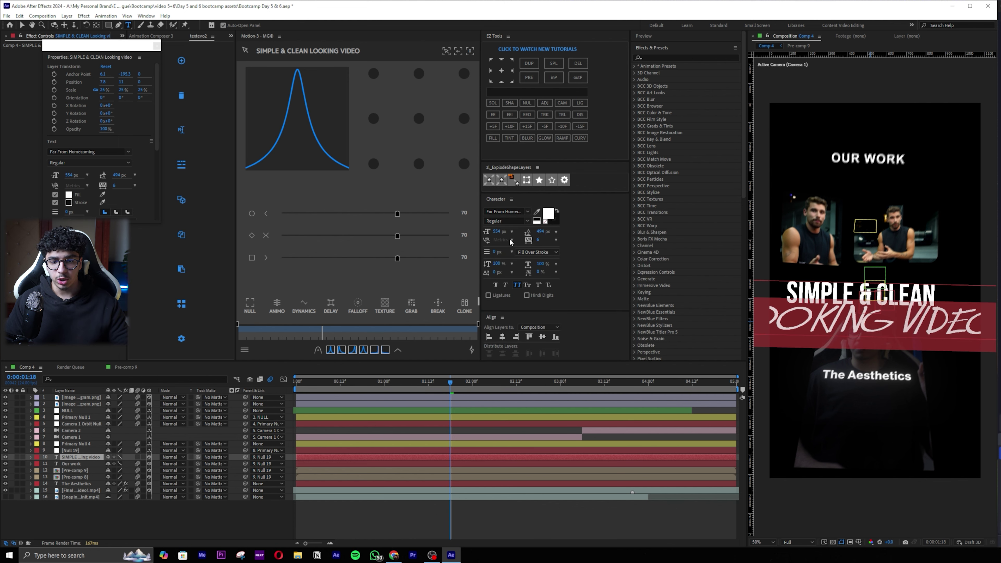
# Turn off All Caps for the "Looking video" line and reduce its size to about 445 px and leading to about 461 px
pyautogui.click(518, 284)
pyautogui.moveTo(497, 231); pyautogui.dragTo(449, 225)
pyautogui.moveTo(540, 231); pyautogui.dragTo(530, 232)
pyautogui.click(613, 513)
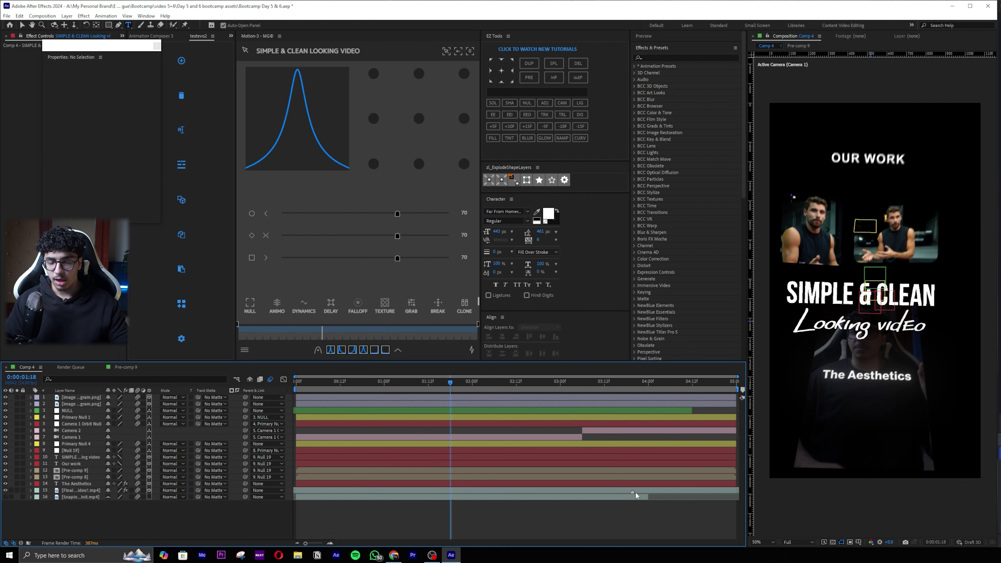
# Temporarily disable the composition's motion blur and examine the spacing and shape of the "SIMPLE & CLEAN Looking video" text up close
pyautogui.click(880, 333)
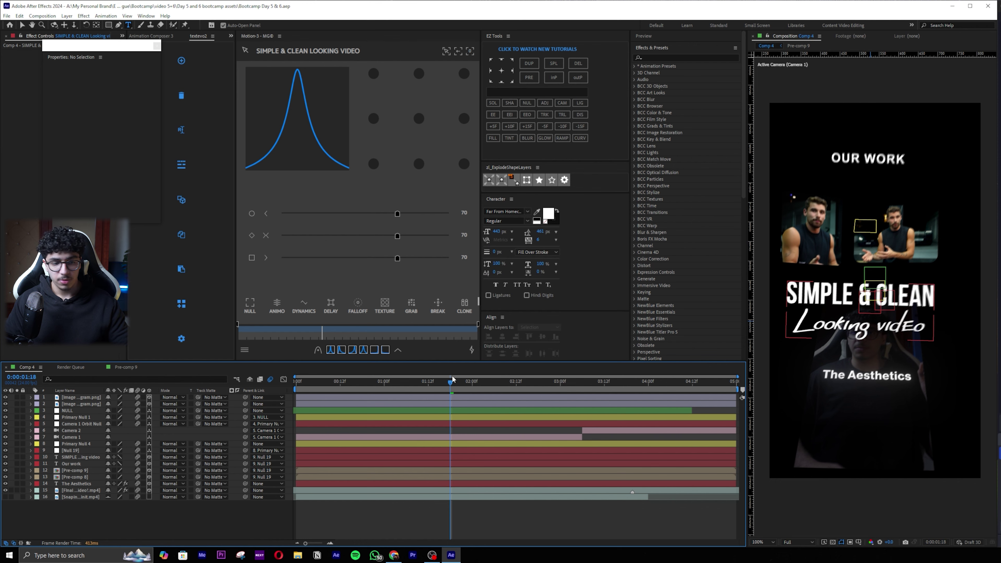
pyautogui.click(271, 379)
pyautogui.press('v')
pyautogui.click(888, 347)
pyautogui.scroll(3, 887, 346)
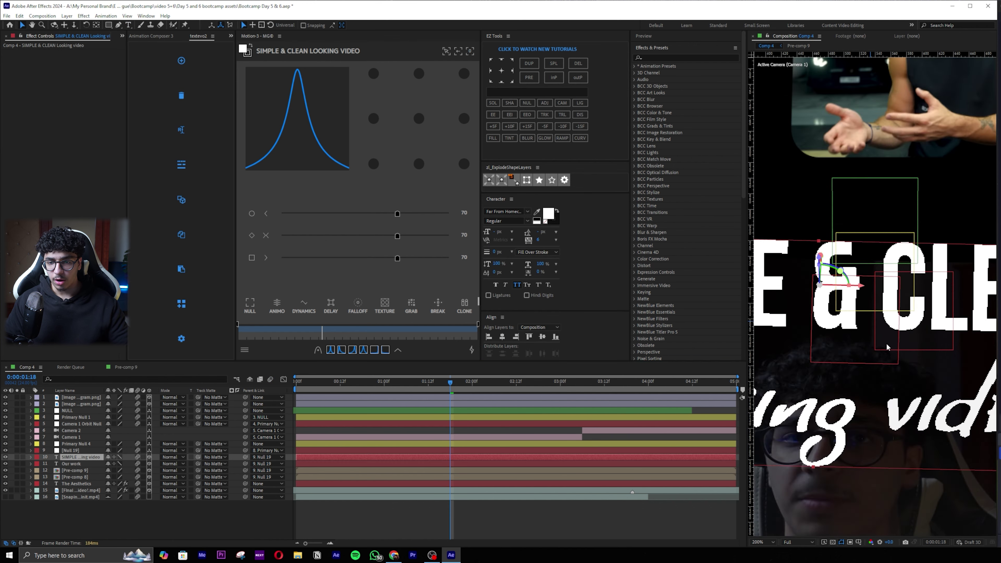
pyautogui.scroll(-3, 919, 341)
pyautogui.scroll(2, 926, 359)
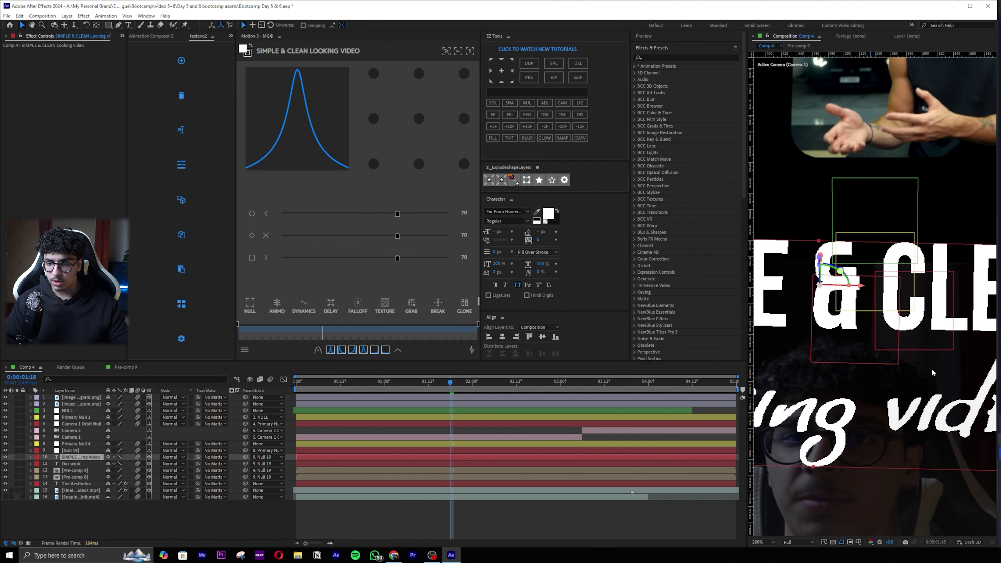
pyautogui.scroll(-4, 938, 323)
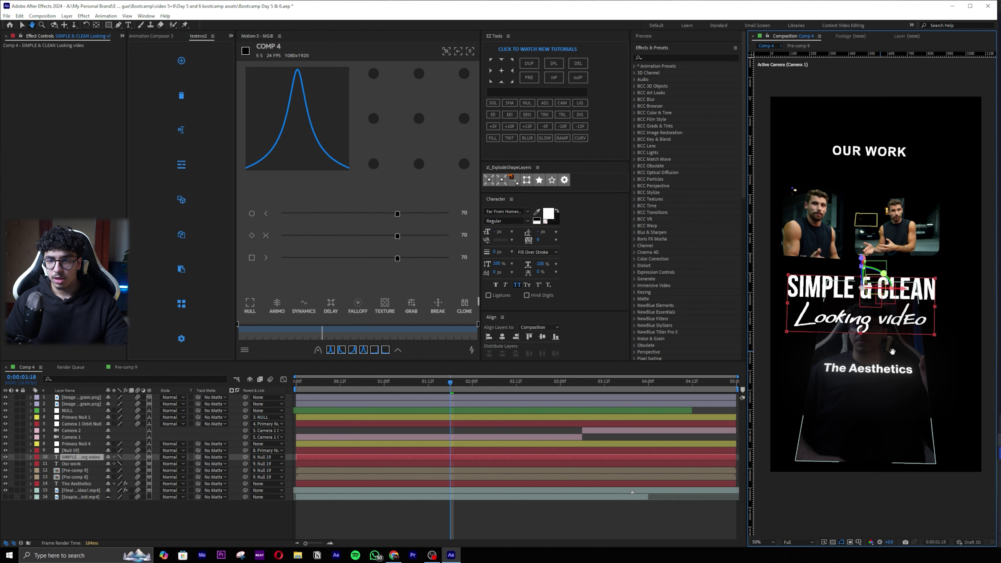
pyautogui.scroll(4, 879, 328)
pyautogui.moveTo(878, 323); pyautogui.dragTo(880, 512)
pyautogui.scroll(-4, 880, 512)
pyautogui.moveTo(888, 460); pyautogui.dragTo(905, 404)
pyautogui.scroll(2, 908, 377)
pyautogui.scroll(1, 907, 375)
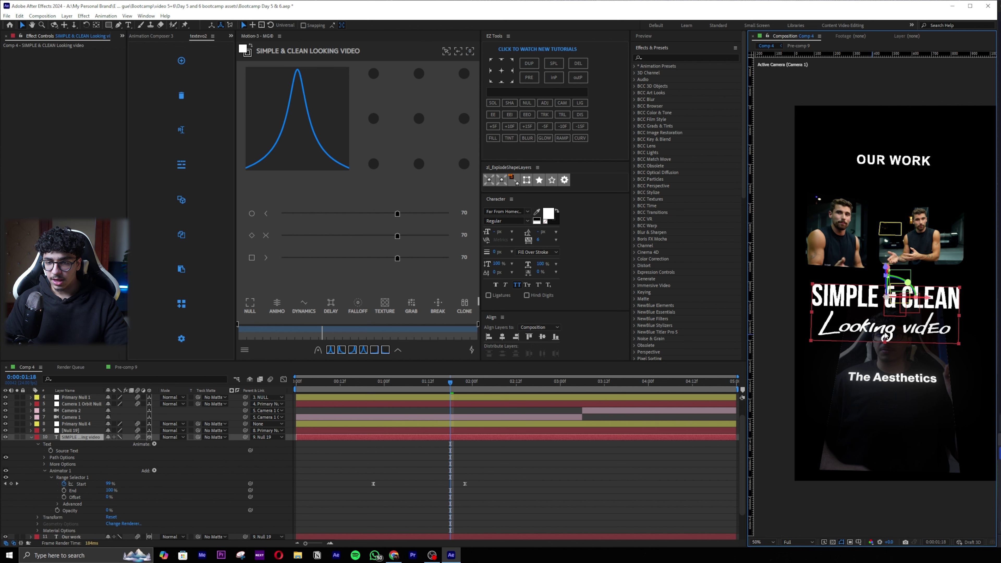
# Collapse the "SIMPLE & CLEAN Looking video" layer's properties and check its two lines in the frame with motion blur on
pyautogui.click(31, 438)
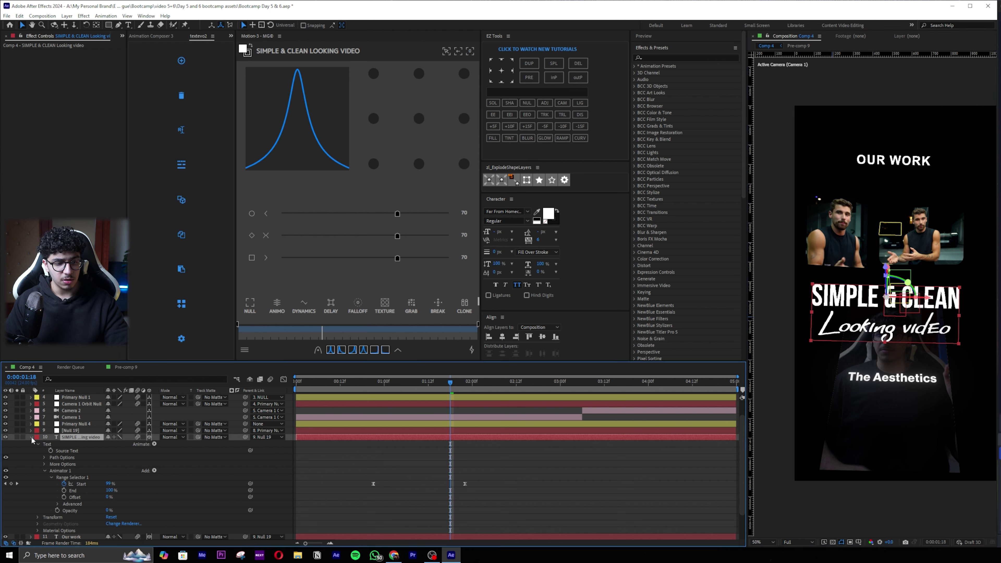
pyautogui.click(591, 520)
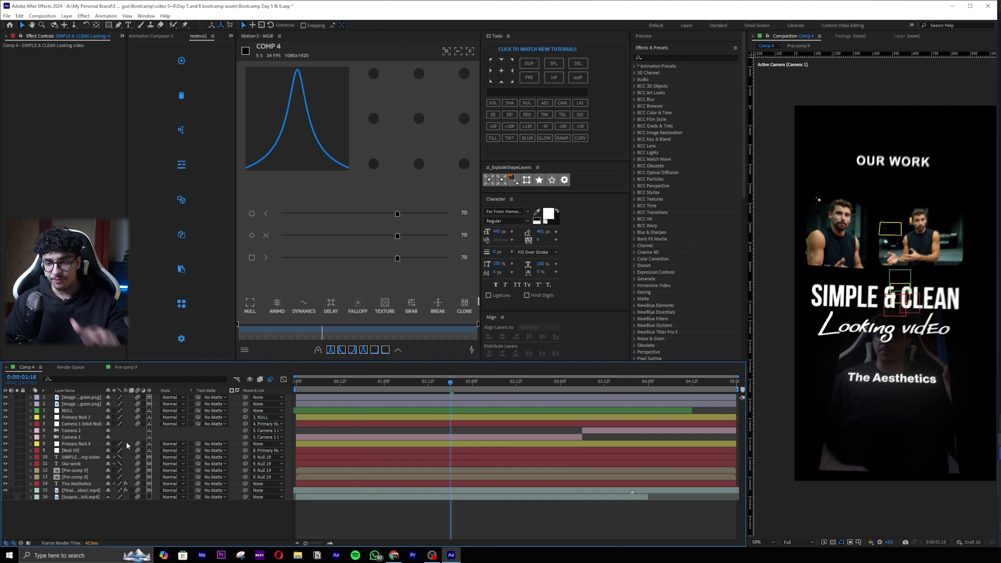
pyautogui.click(81, 458)
pyautogui.click(861, 292)
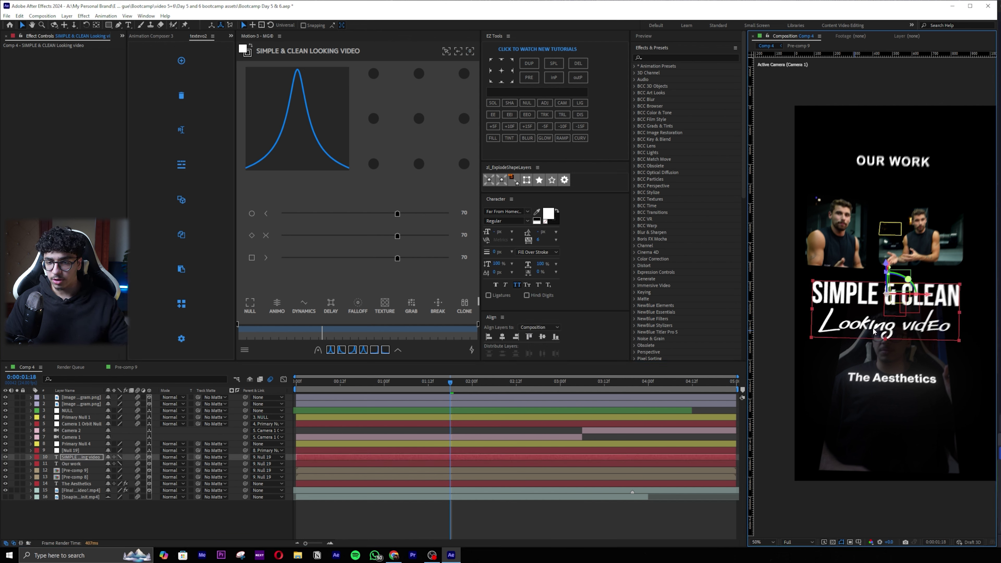
pyautogui.click(594, 517)
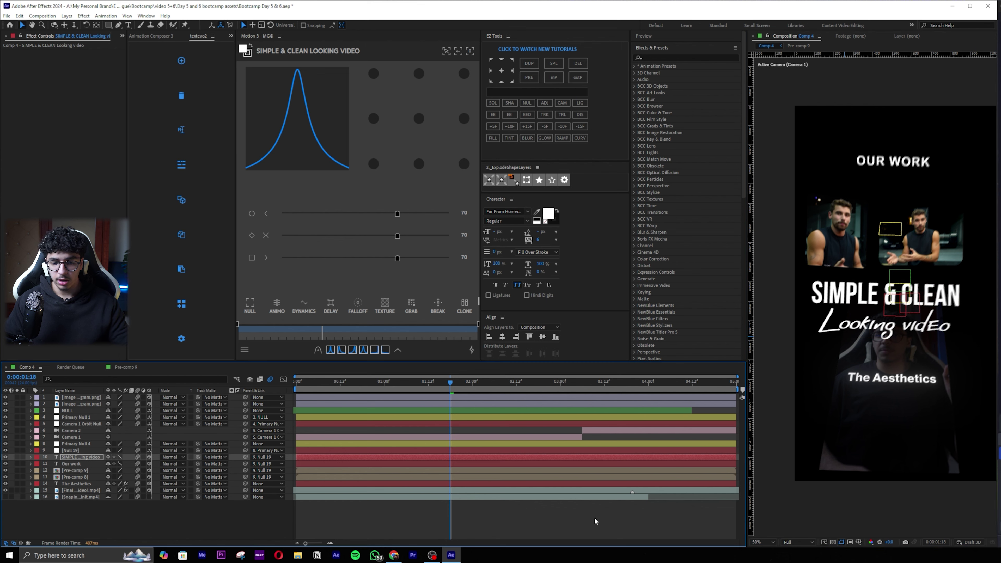
# Find and import Scribble Underline 2.mov into the composition, scale it to 47%, and place it under "Looking video"
pyautogui.hotkey('alt', 'space')
pyautogui.write('scribble')
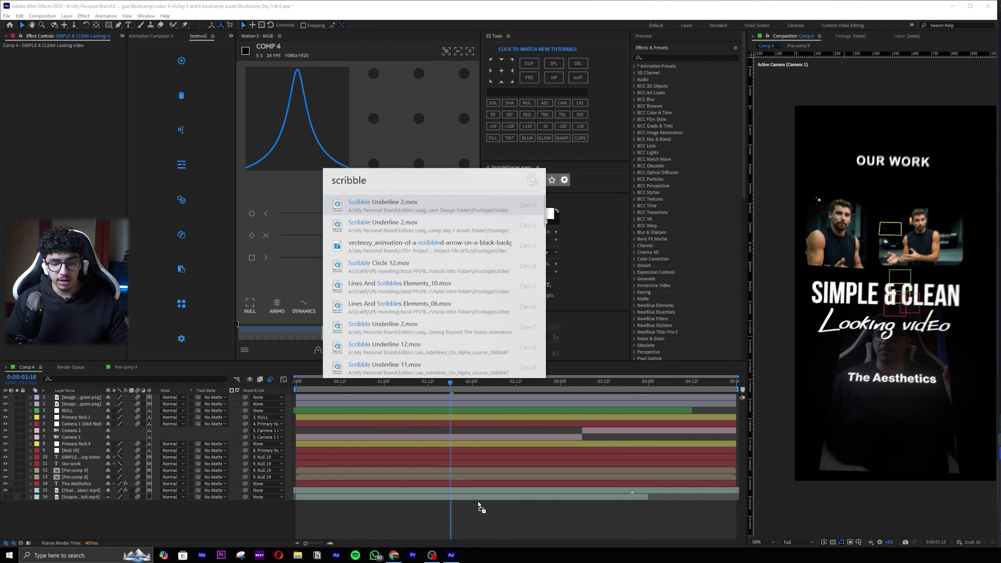
pyautogui.press('Return')
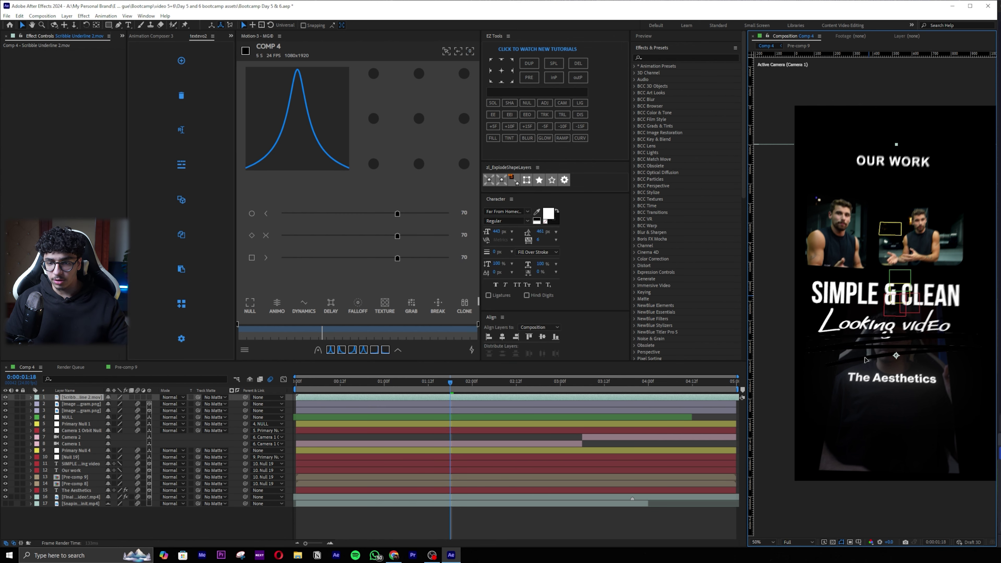
pyautogui.press('s')
pyautogui.moveTo(127, 404); pyautogui.dragTo(106, 403)
pyautogui.moveTo(872, 353); pyautogui.dragTo(859, 349)
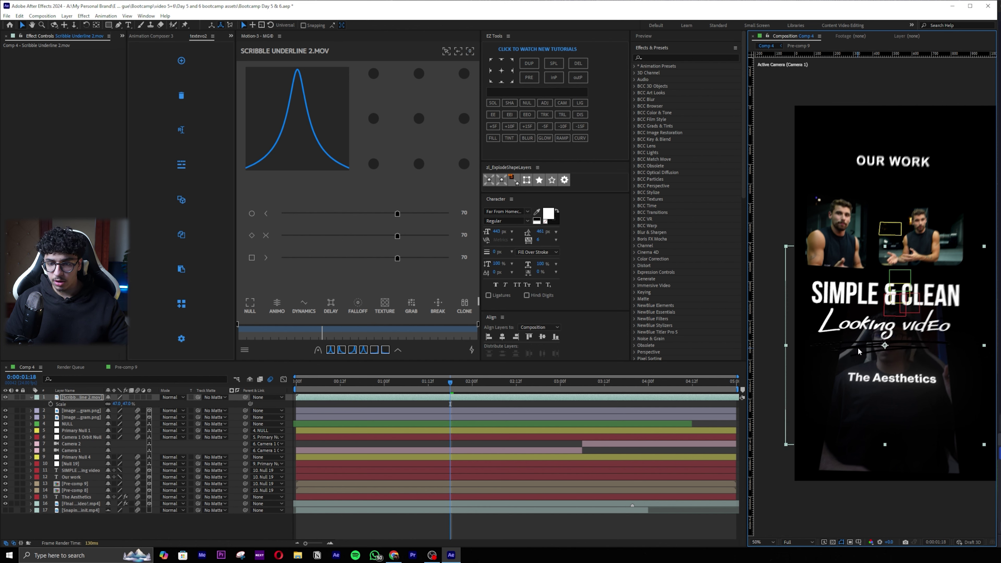
# Apply Gradient Ramp to the scribble underline and move it up closer to the "Looking video" line
pyautogui.hotkey('ctrl', 'space')
pyautogui.write('gradient ramp')
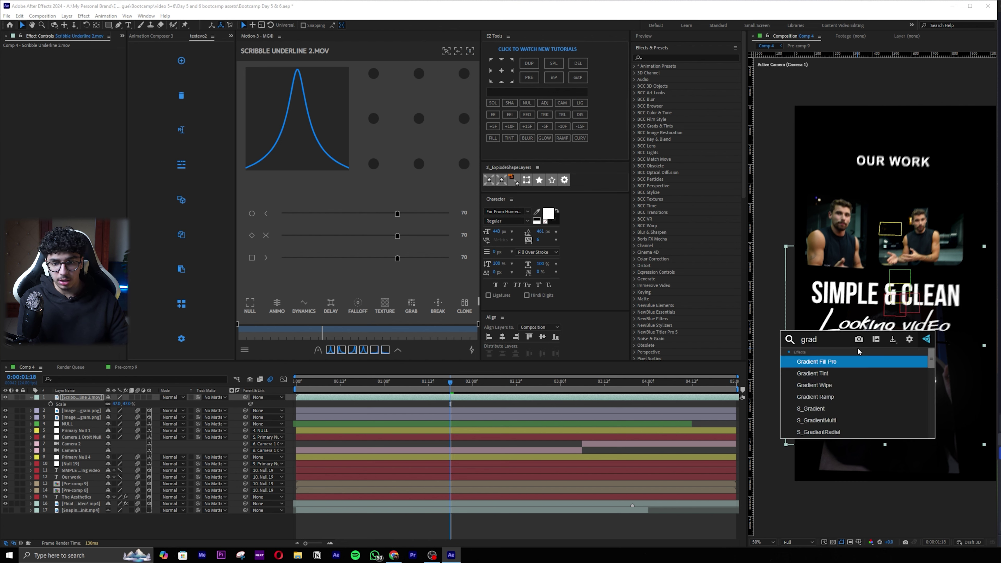
pyautogui.press('Return')
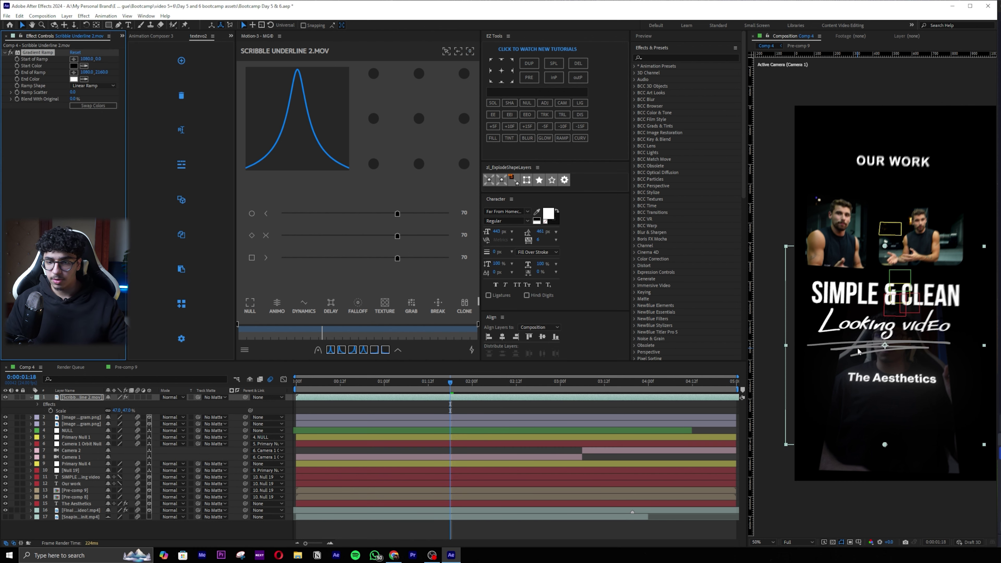
pyautogui.moveTo(909, 349); pyautogui.dragTo(914, 341)
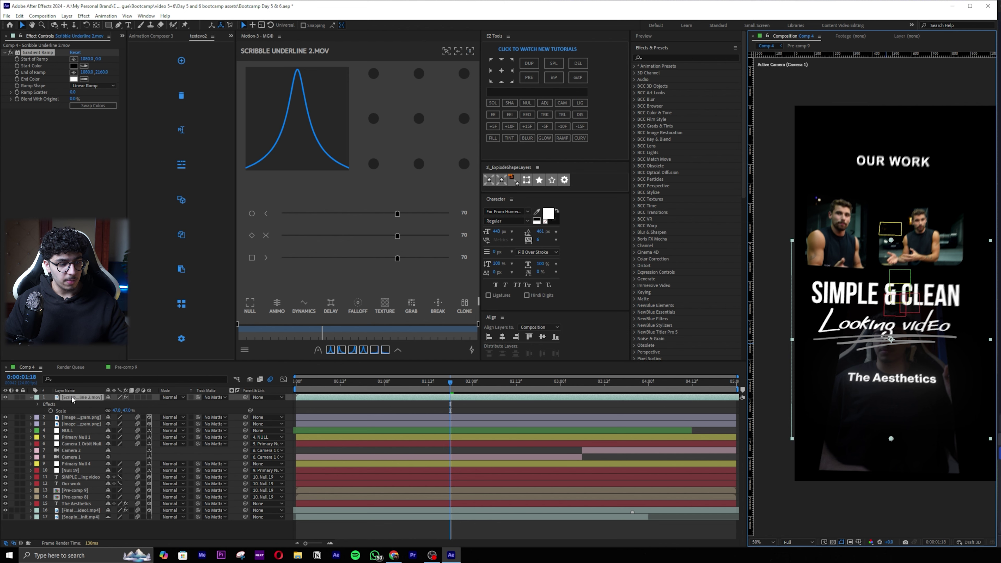
# Place the scribble underline layer directly below the "SIMPLE & CLEAN Looking video" text layer and make it 3D
pyautogui.moveTo(72, 399)
pyautogui.mouseDown()
pyautogui.moveTo(81, 510)
pyautogui.moveTo(86, 482)
pyautogui.mouseUp()
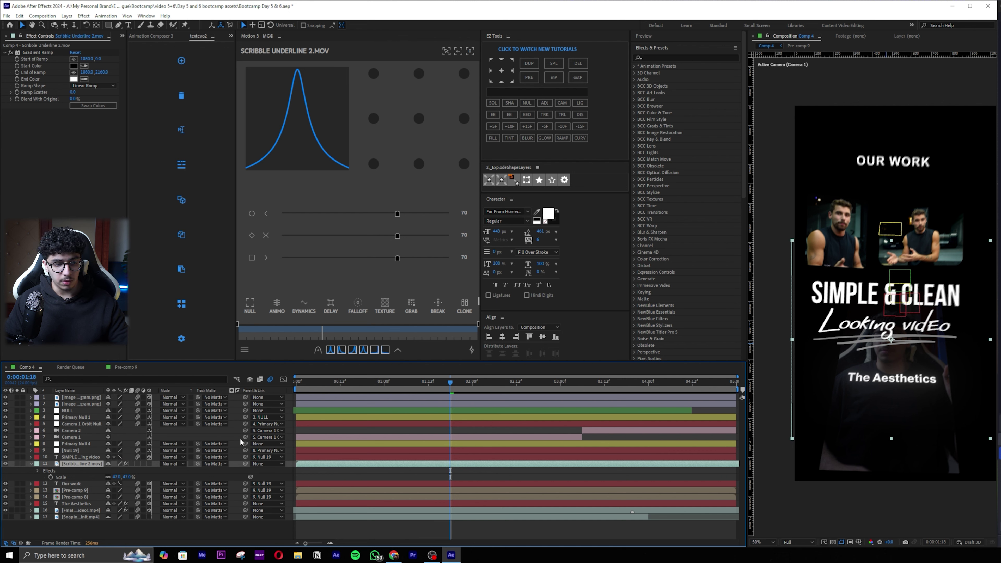
pyautogui.click(149, 464)
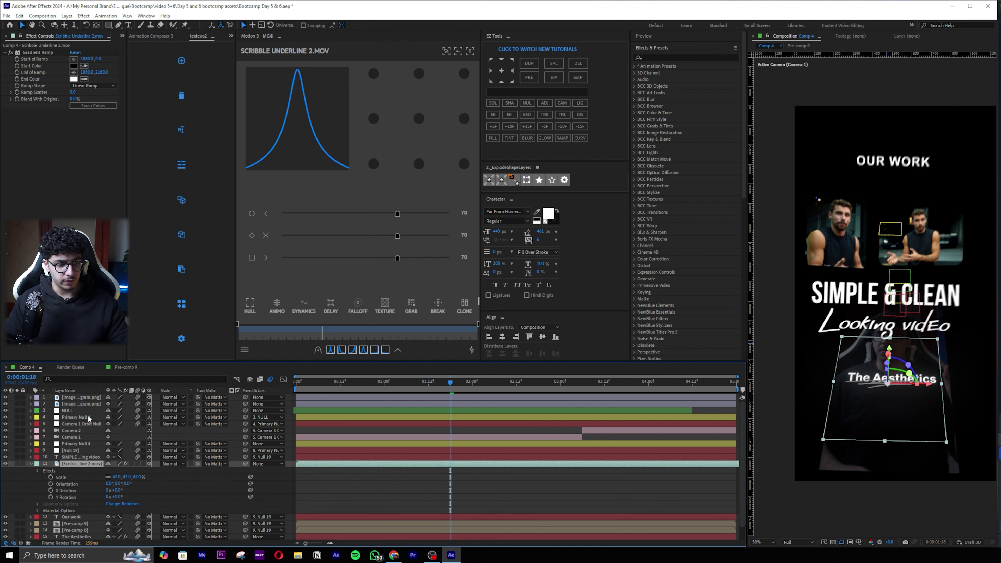
# Copy the Transform values of the "SIMPLE & CLEAN Looking video" layer and paste them onto the scribble underline's Transform
pyautogui.click(31, 458)
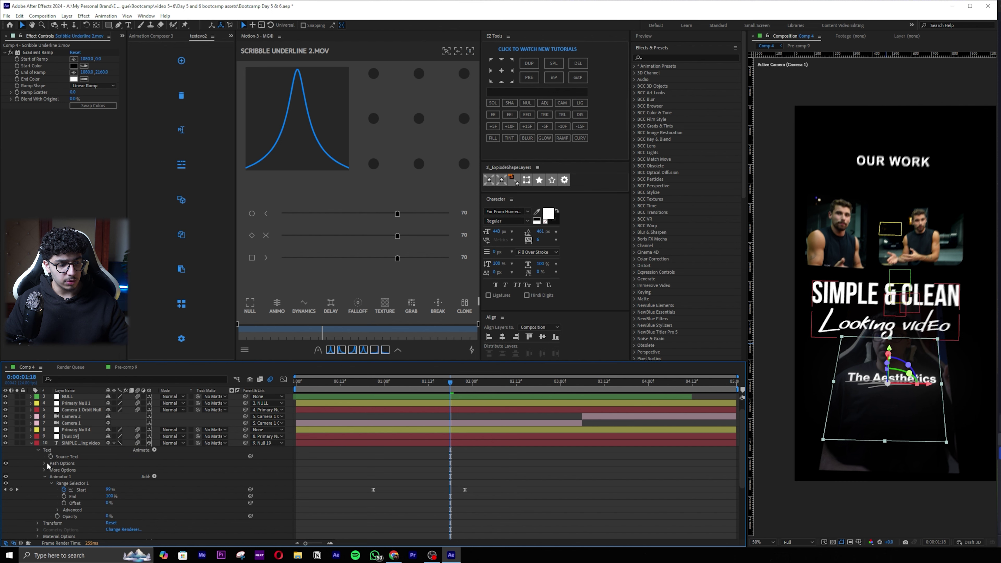
pyautogui.click(73, 443)
pyautogui.click(36, 450)
pyautogui.click(38, 450)
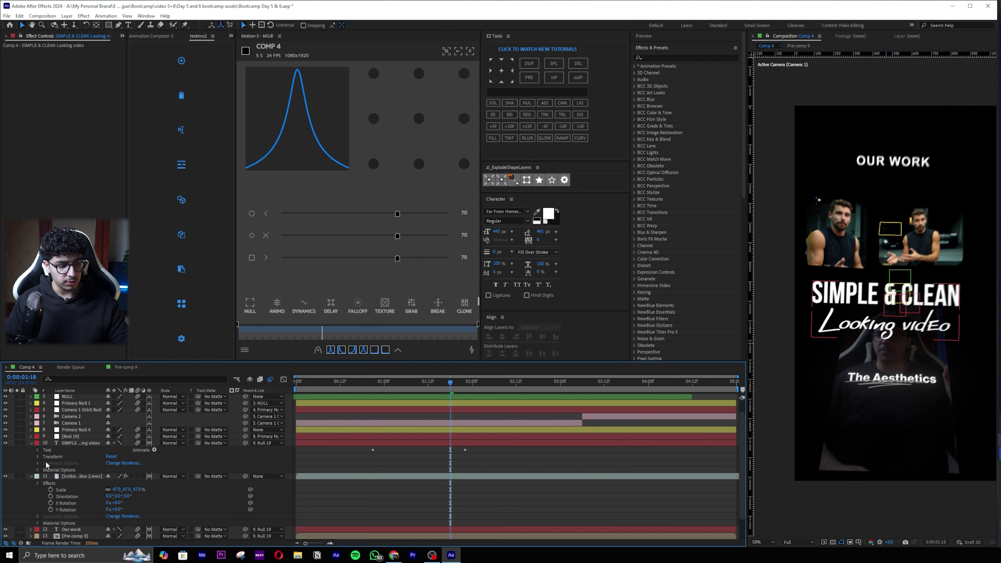
pyautogui.click(51, 457)
pyautogui.click(78, 476)
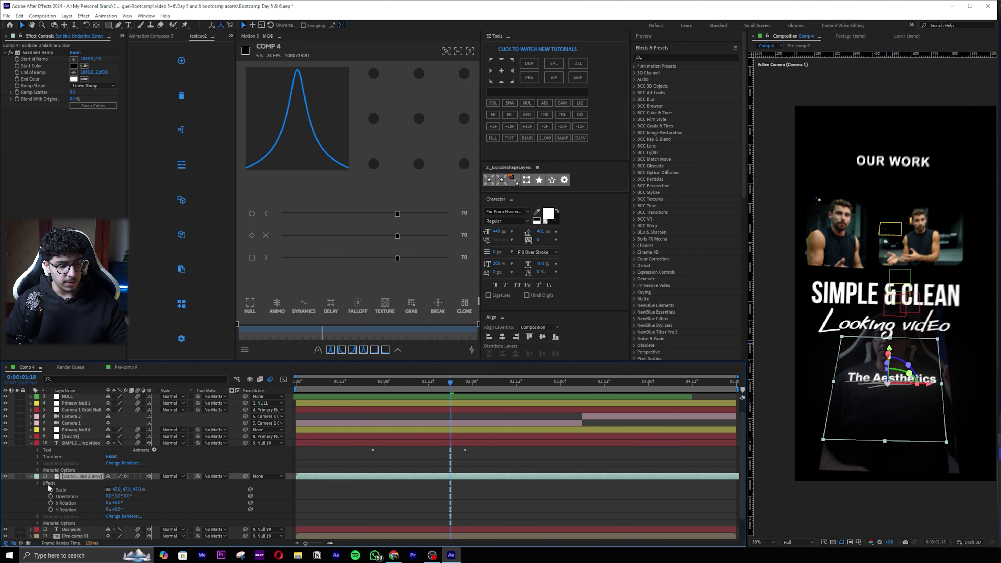
pyautogui.click(31, 476)
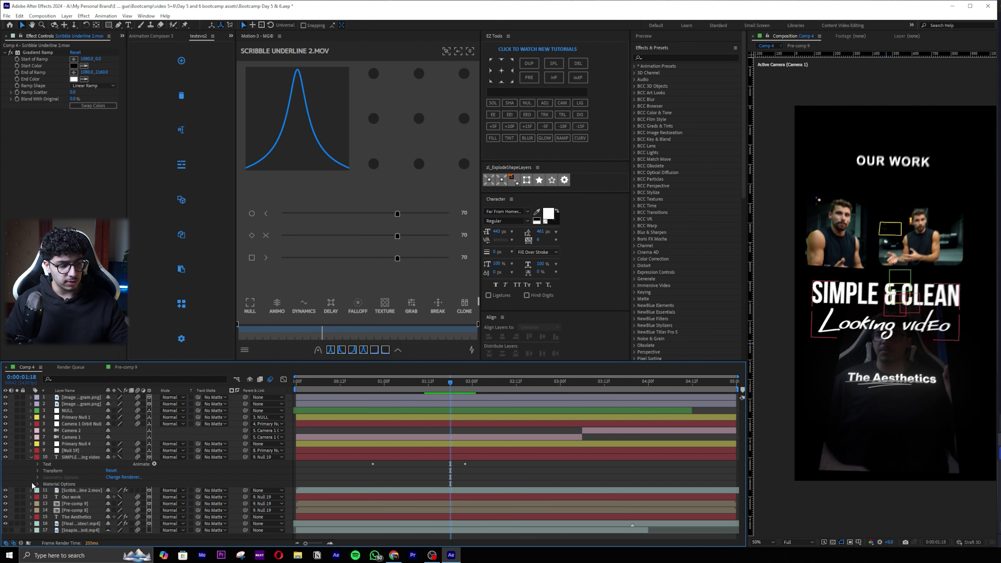
pyautogui.click(31, 490)
pyautogui.click(50, 505)
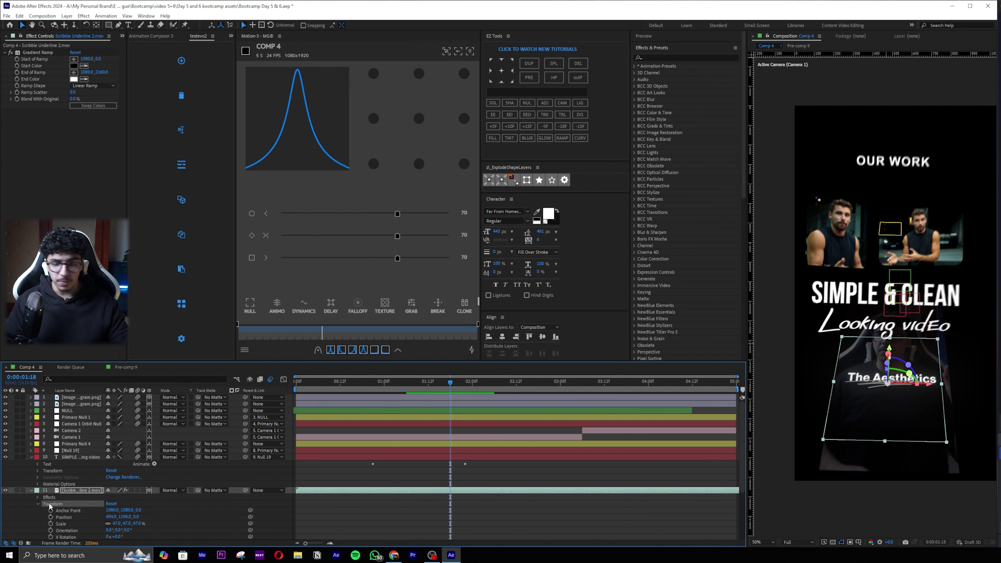
pyautogui.hotkey('ctrl', 'v')
pyautogui.scroll(1, 872, 319)
pyautogui.scroll(-1, 870, 318)
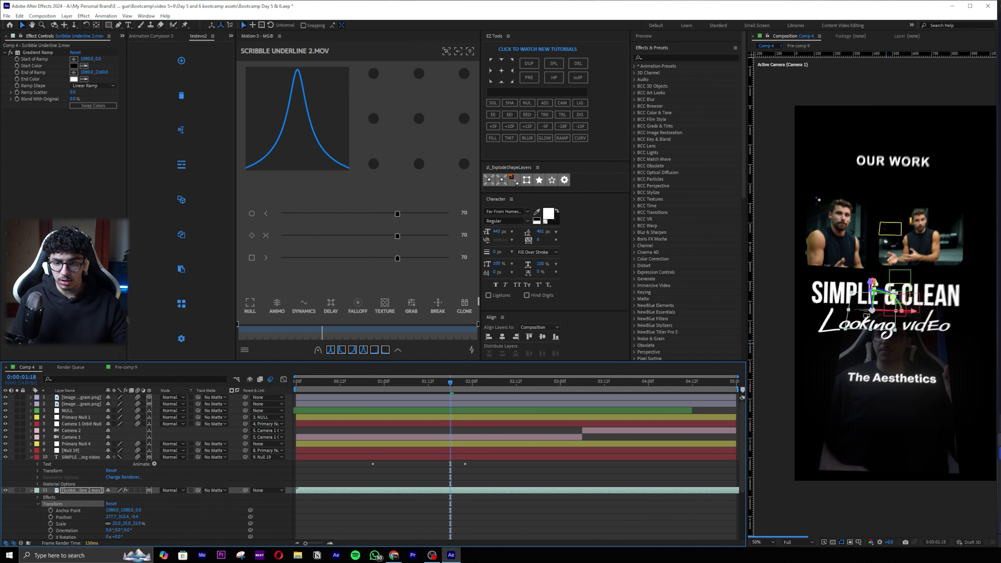
# Set the scribble underline layer's scale to about 80%
pyautogui.press('s')
pyautogui.moveTo(148, 471); pyautogui.dragTo(257, 445)
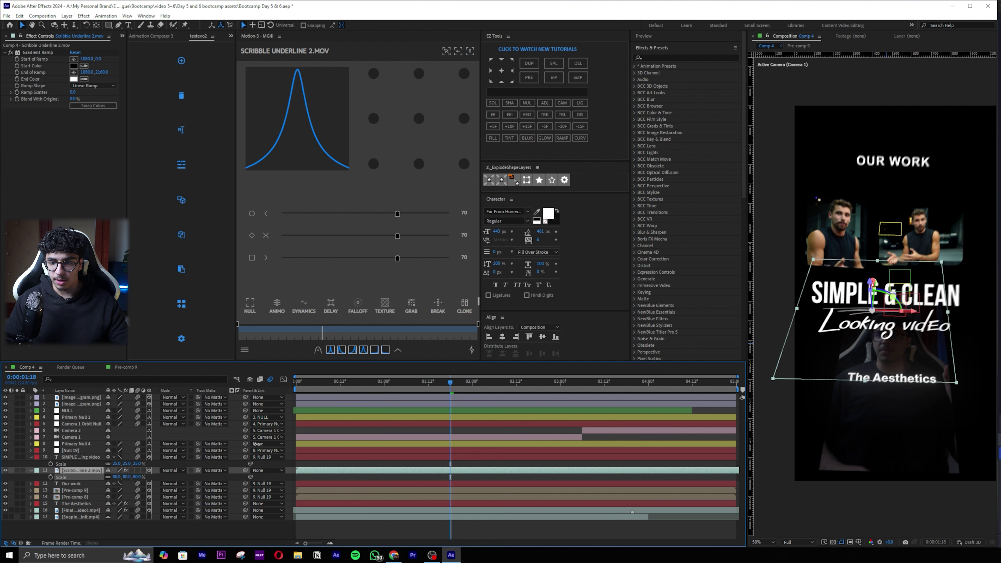
pyautogui.scroll(1, 862, 315)
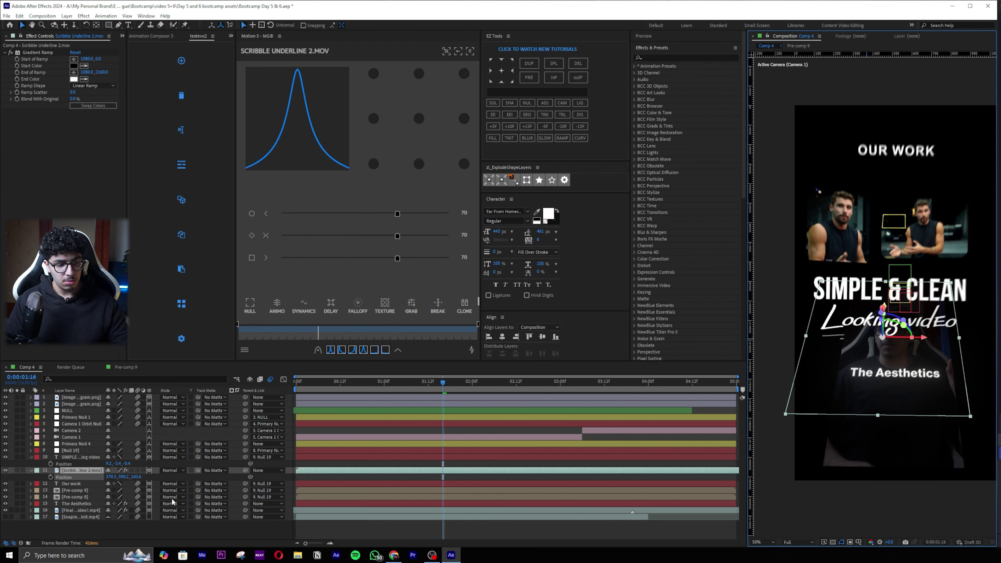
# Match the scribble underline's Z position to the text layer's and adjust its position to sit under "Looking video"
pyautogui.press('p')
pyautogui.click(132, 465)
pyautogui.hotkey('ctrl', 'c')
pyautogui.click(138, 478)
pyautogui.hotkey('ctrl', 'v')
pyautogui.press('Return')
pyautogui.scroll(1, 875, 324)
pyautogui.scroll(-1, 857, 356)
pyautogui.moveTo(123, 477)
pyautogui.mouseDown()
pyautogui.moveTo(207, 473)
pyautogui.moveTo(117, 477)
pyautogui.mouseUp()
pyautogui.click(512, 533)
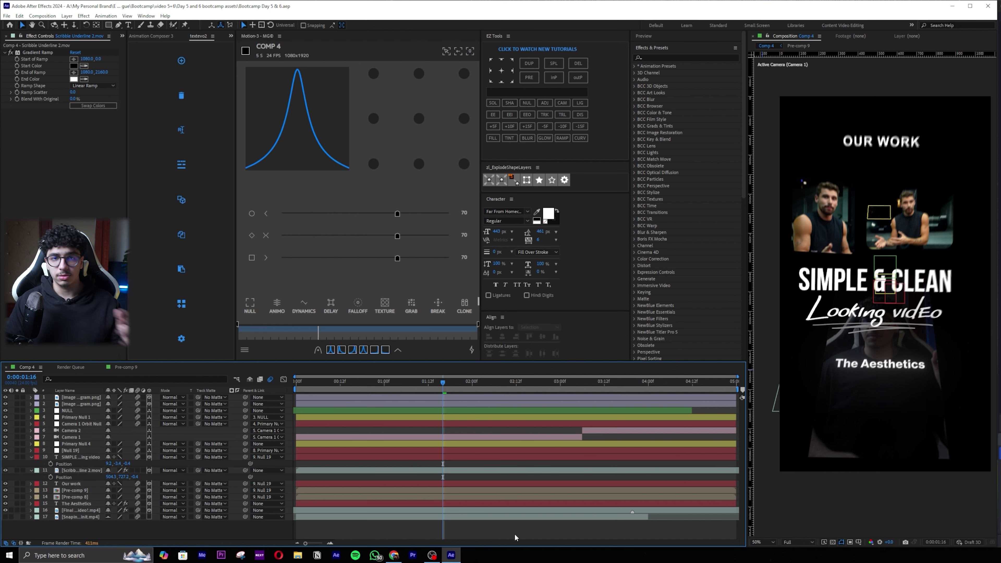
# Place the underline's Gradient Ramp end point close to its strokes and the start point far above it
pyautogui.click(80, 457)
pyautogui.click(80, 468)
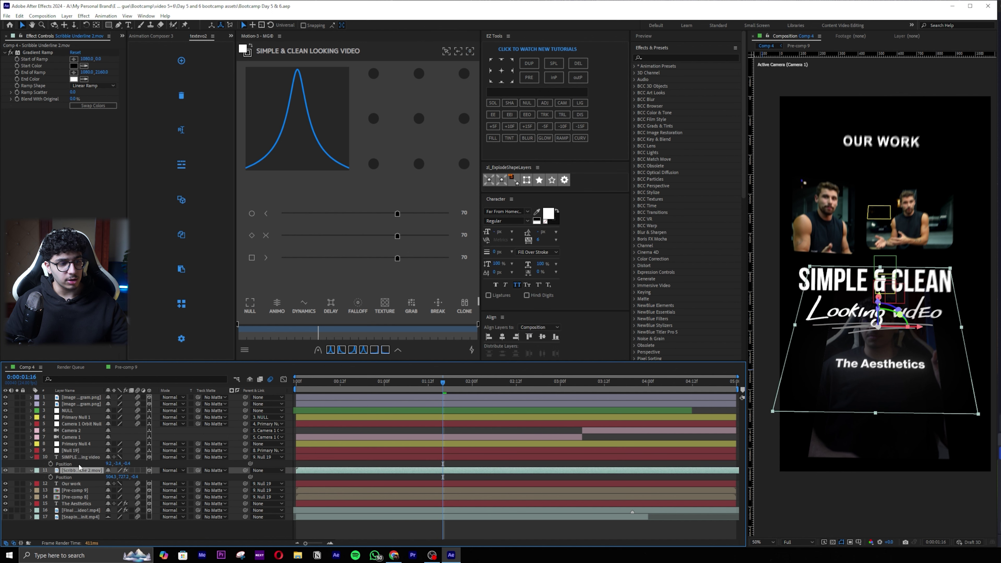
pyautogui.click(73, 73)
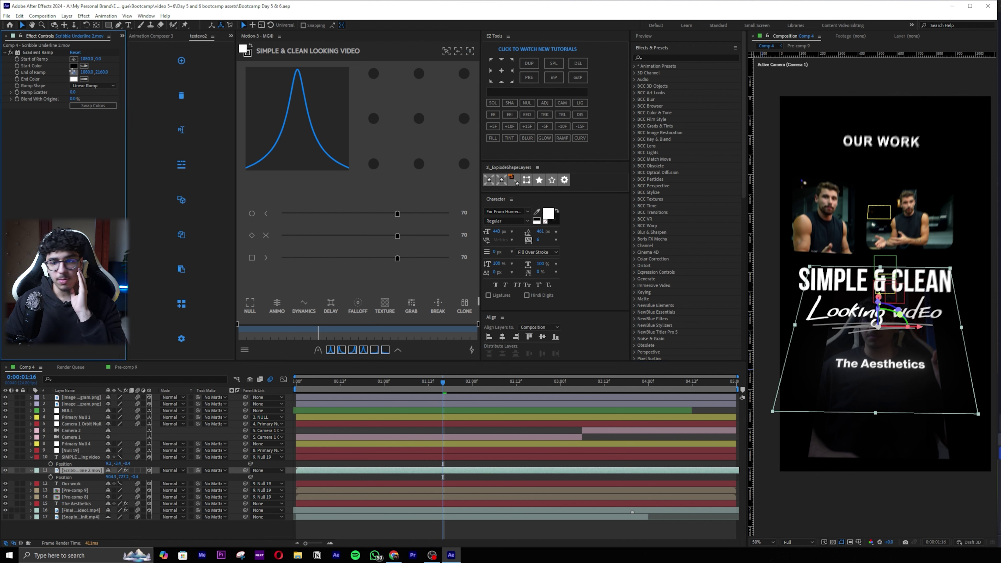
pyautogui.click(886, 335)
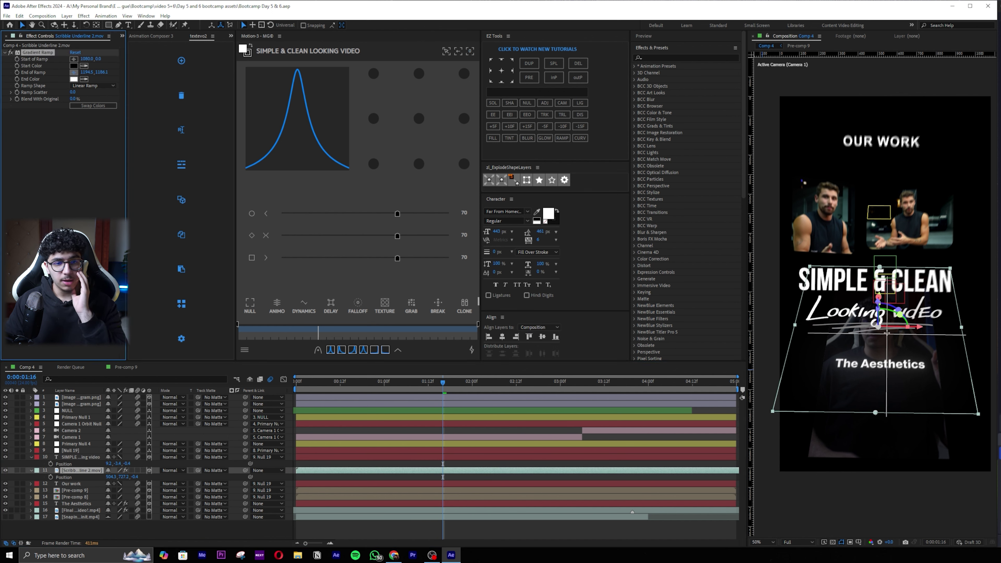
pyautogui.click(887, 334)
pyautogui.moveTo(883, 329); pyautogui.dragTo(883, 328)
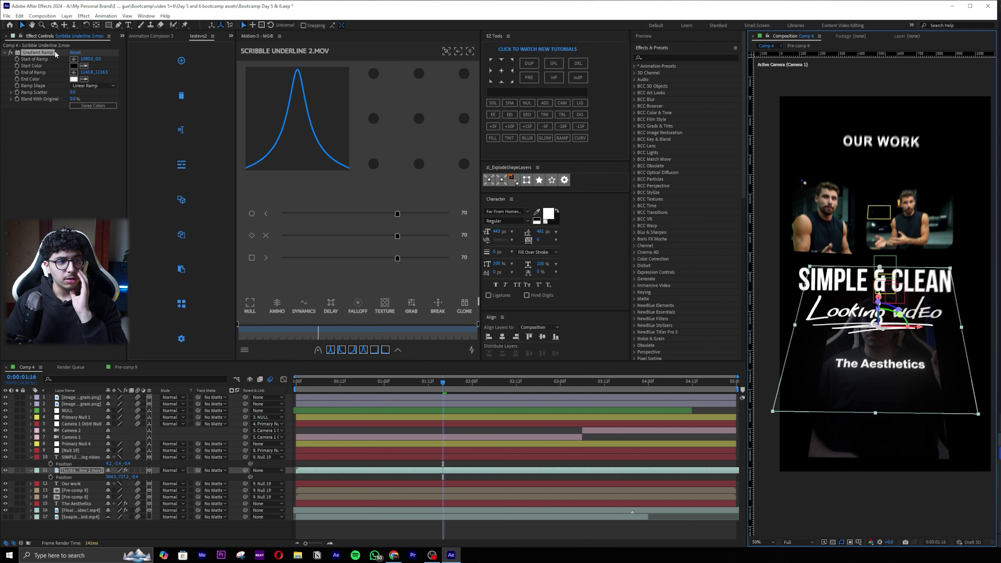
pyautogui.scroll(1, 866, 291)
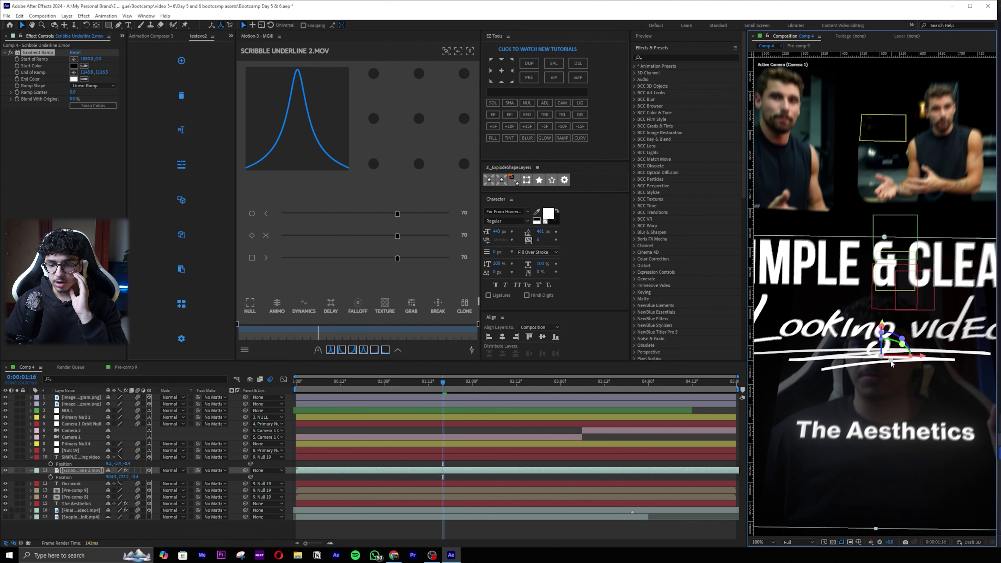
pyautogui.scroll(-2, 893, 363)
pyautogui.click(74, 58)
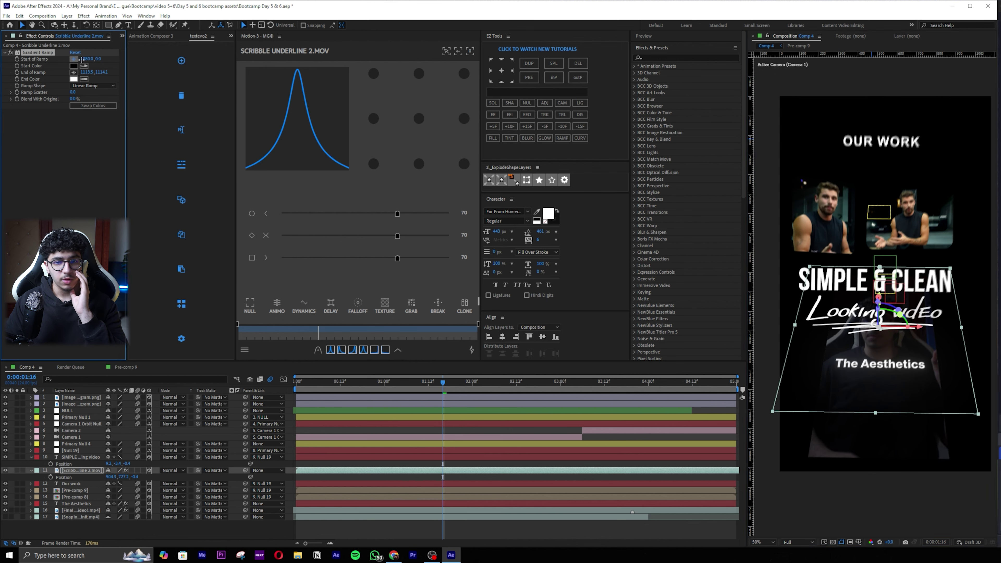
pyautogui.click(886, 117)
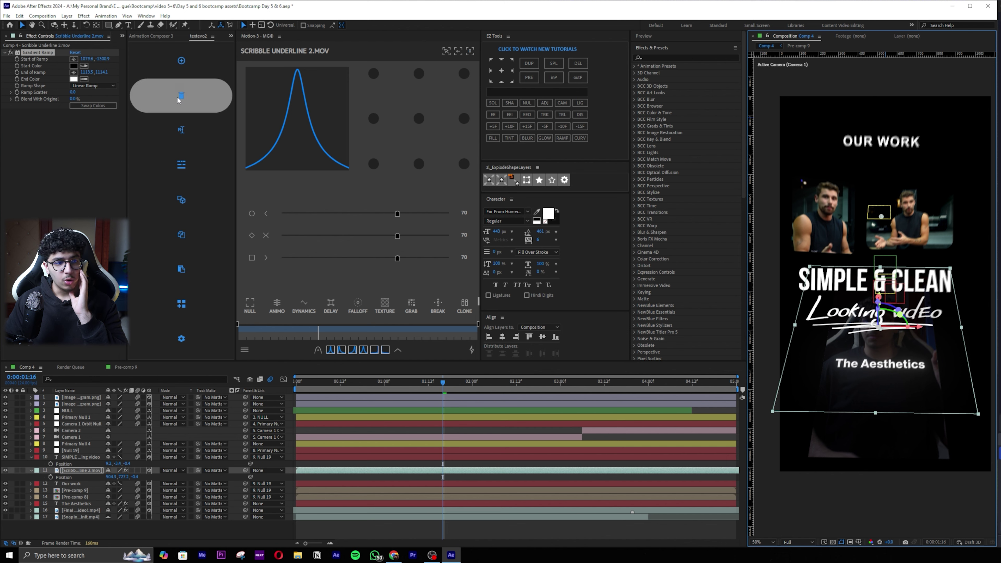
# Set the scribble underline's Gradient Ramp end color to a bright yellow-green (C0FF00)
pyautogui.click(73, 79)
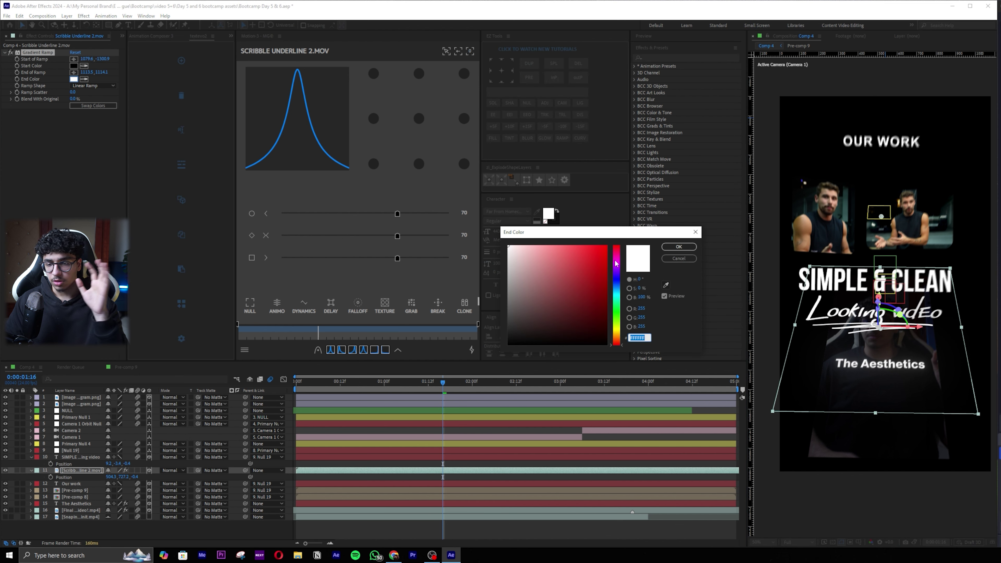
pyautogui.click(619, 277)
pyautogui.moveTo(620, 277); pyautogui.dragTo(617, 326)
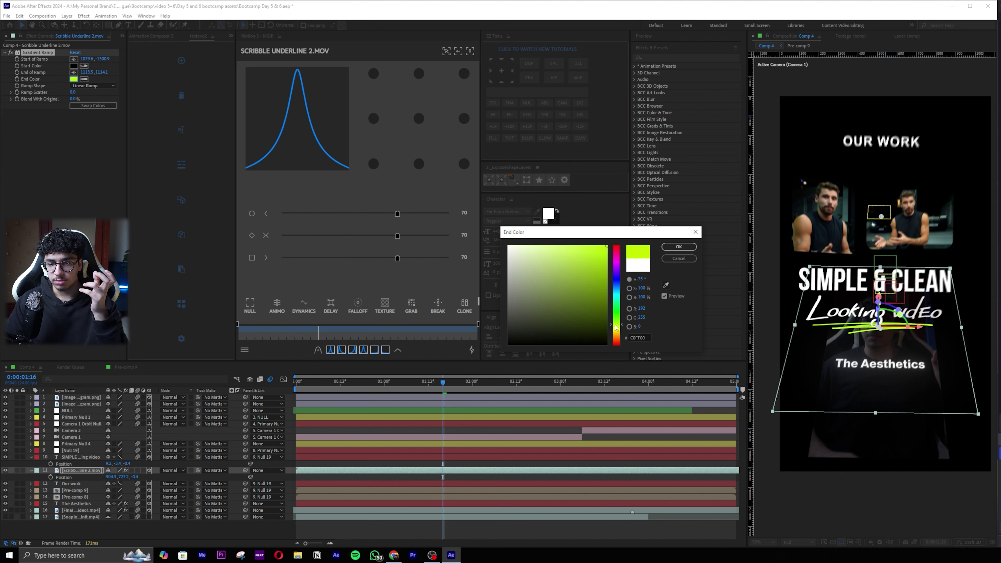
pyautogui.click(679, 246)
# Nudge the scribble underline slightly so it sits closely beneath the "Looking video" text
pyautogui.scroll(2, 875, 297)
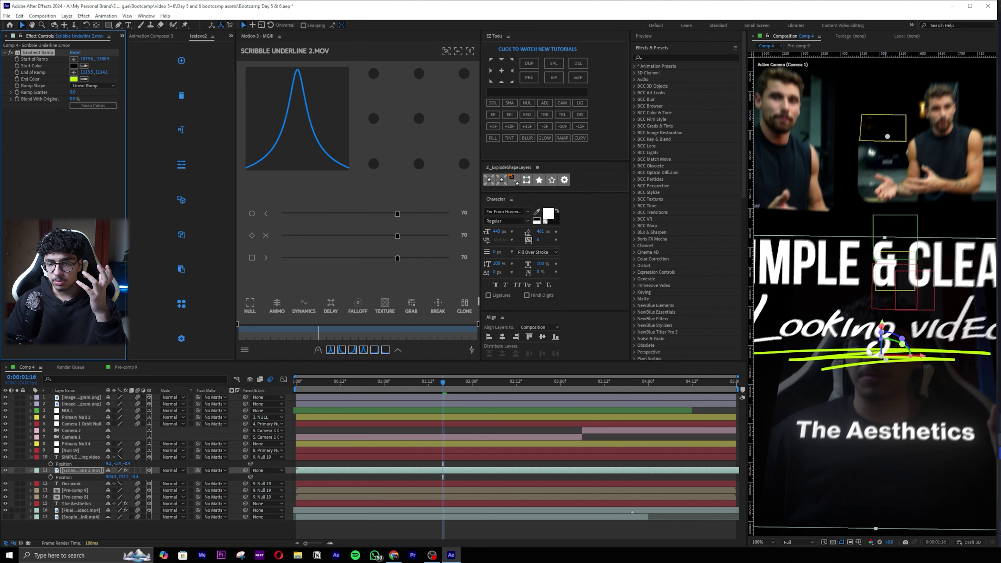
pyautogui.moveTo(859, 349); pyautogui.dragTo(861, 347)
pyautogui.scroll(-1, 836, 366)
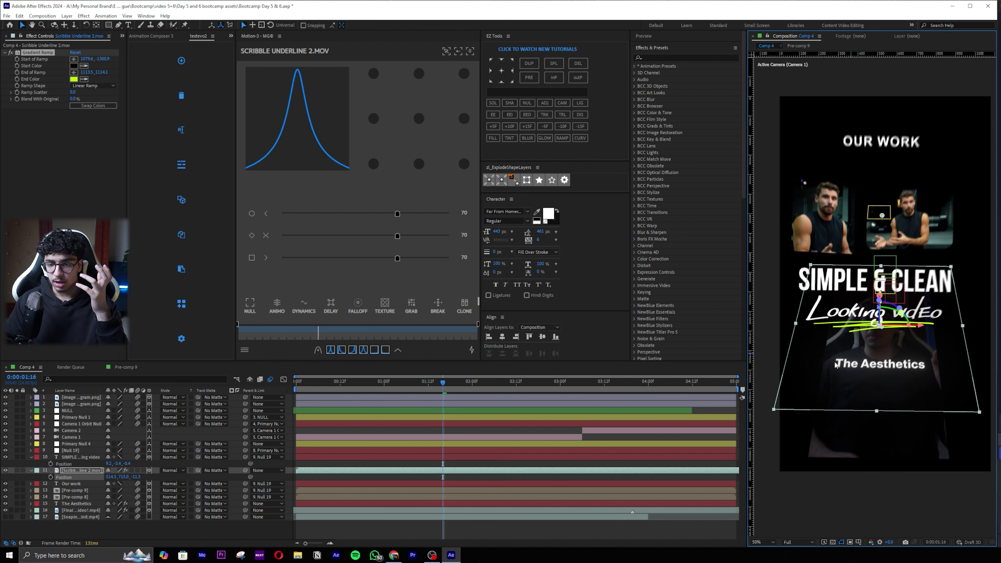
# Delay the scribble underline layer so it starts at about 1:06, and preview the comp at Quarter resolution
pyautogui.moveTo(462, 471)
pyautogui.mouseDown()
pyautogui.moveTo(584, 461)
pyautogui.moveTo(569, 458)
pyautogui.mouseUp()
pyautogui.moveTo(442, 382); pyautogui.dragTo(369, 382)
pyautogui.click(800, 542)
pyautogui.click(797, 524)
pyautogui.press('space')
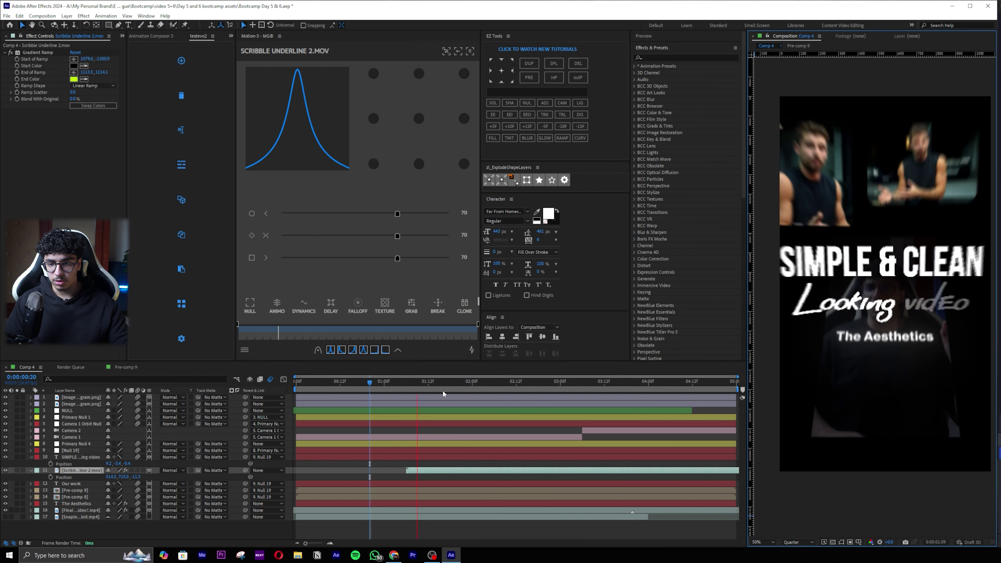
pyautogui.press('space')
# Step through the frames between about 1:19 and 2:08 to check how the underline follows the text
pyautogui.moveTo(468, 385); pyautogui.dragTo(450, 362)
pyautogui.press('pagedown')
pyautogui.press('pagedown')
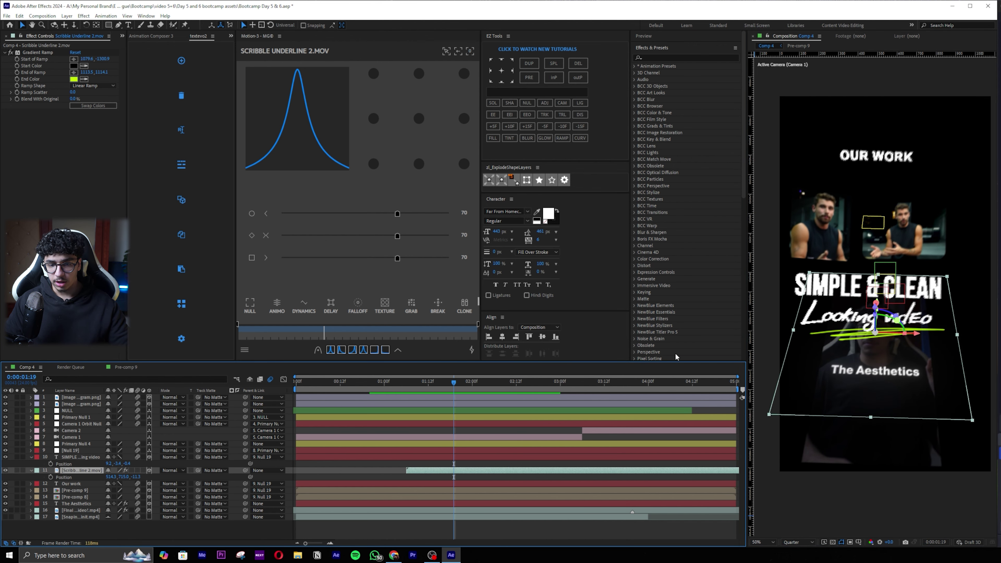
pyautogui.press('pagedown')
pyautogui.press('pagedown')
pyautogui.press('pagedown')
pyautogui.press('pagedown')
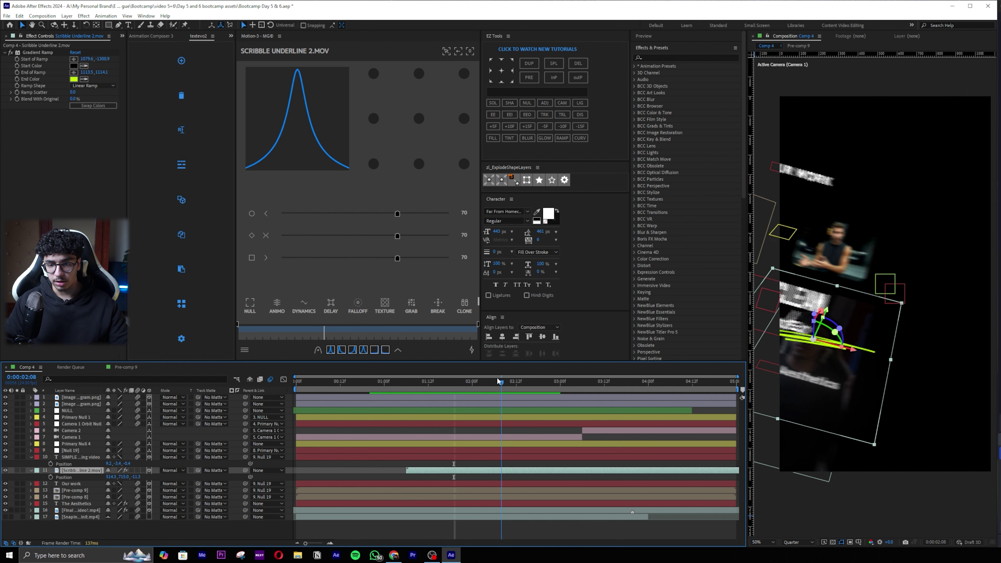
pyautogui.press('pageup')
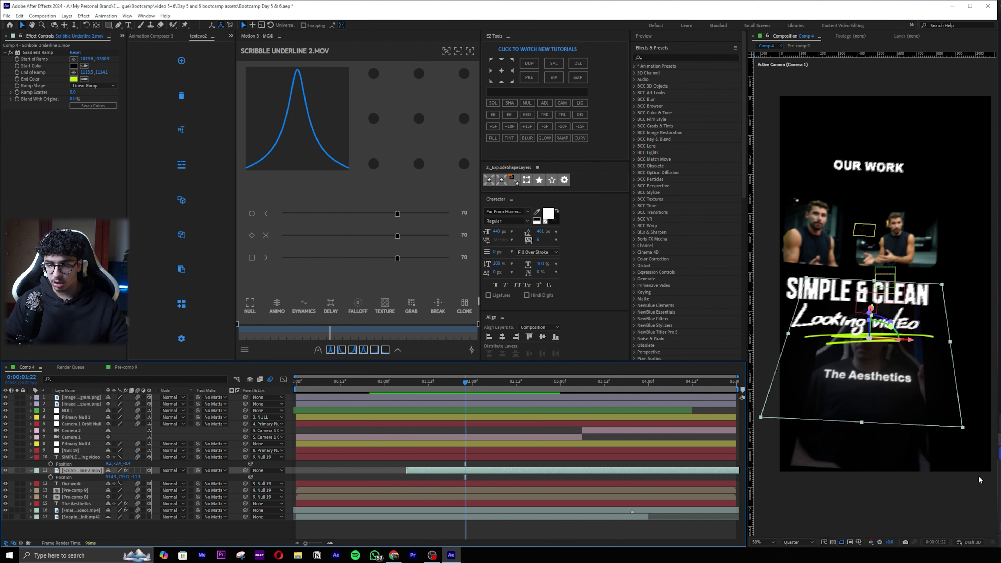
# Widen the composition viewer and inspect the underline's placement relative to the text with the camera tool
pyautogui.moveTo(745, 252); pyautogui.dragTo(605, 247)
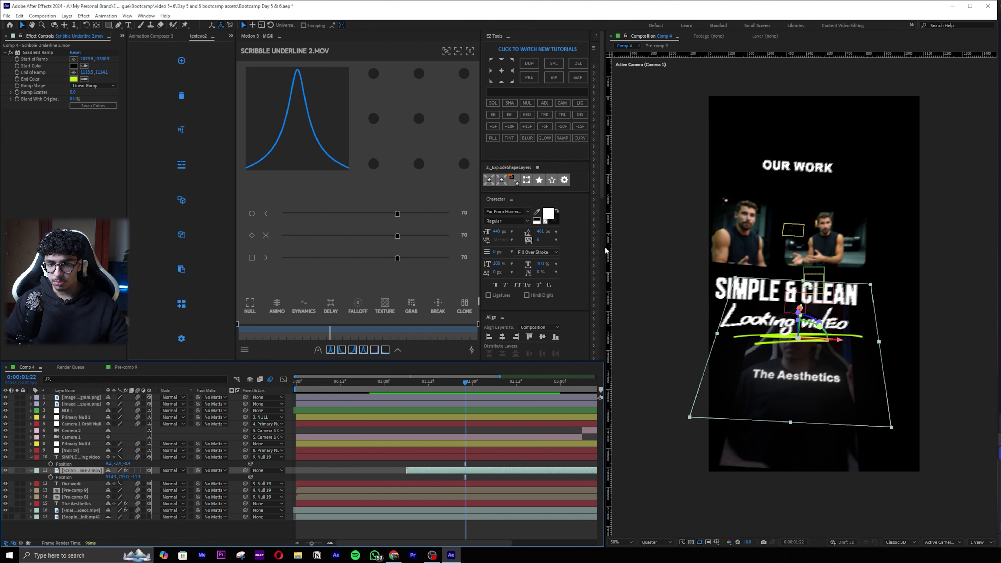
pyautogui.click(980, 542)
pyautogui.click(975, 536)
pyautogui.press('c')
pyautogui.moveTo(869, 370); pyautogui.dragTo(916, 341)
pyautogui.scroll(-3, 892, 360)
pyautogui.scroll(2, 922, 342)
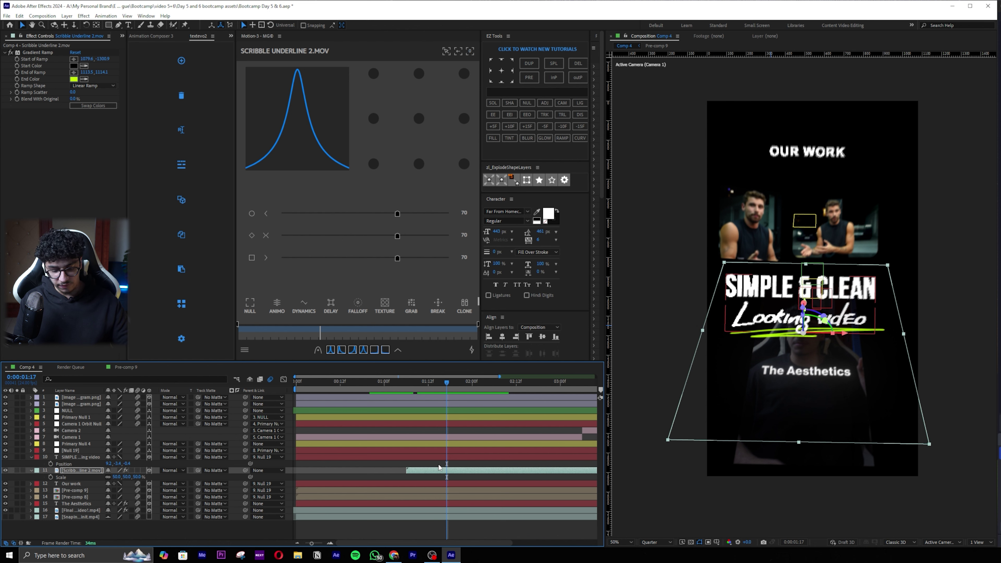
# Undo the last underline change and scale the scribble underline layer to about 36% at around 1:20
pyautogui.hotkey('ctrl', 'z')
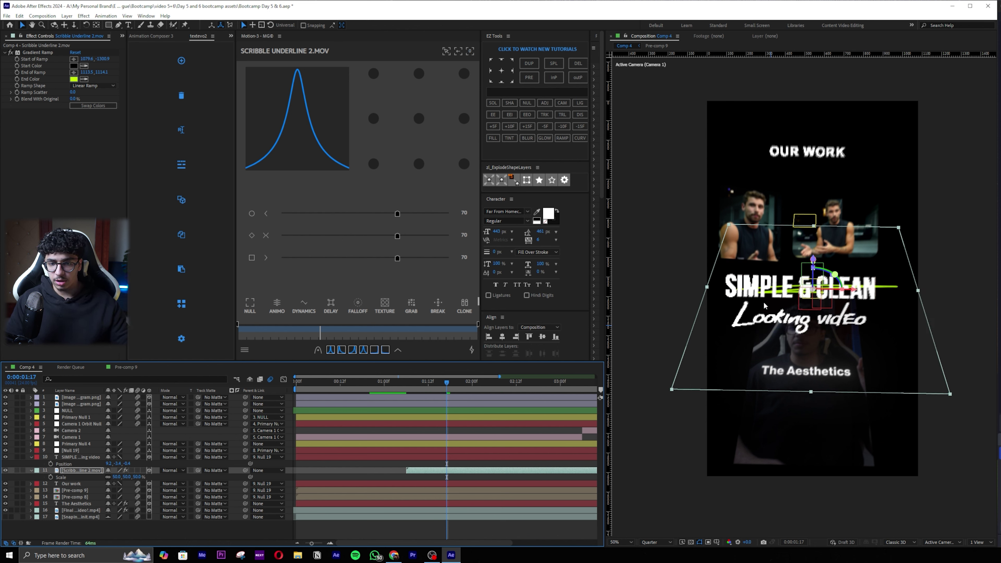
pyautogui.press('o')
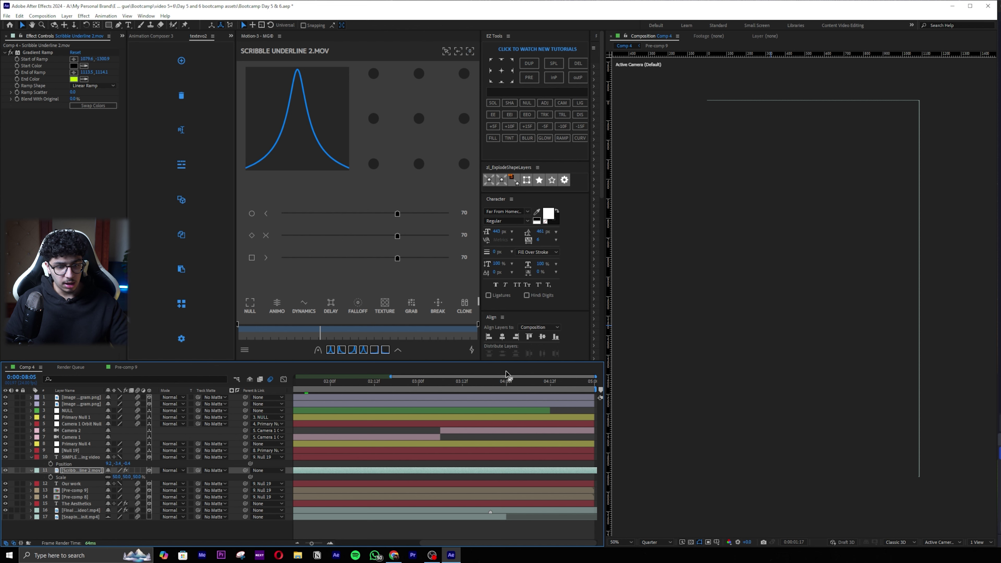
pyautogui.moveTo(349, 380); pyautogui.dragTo(311, 381)
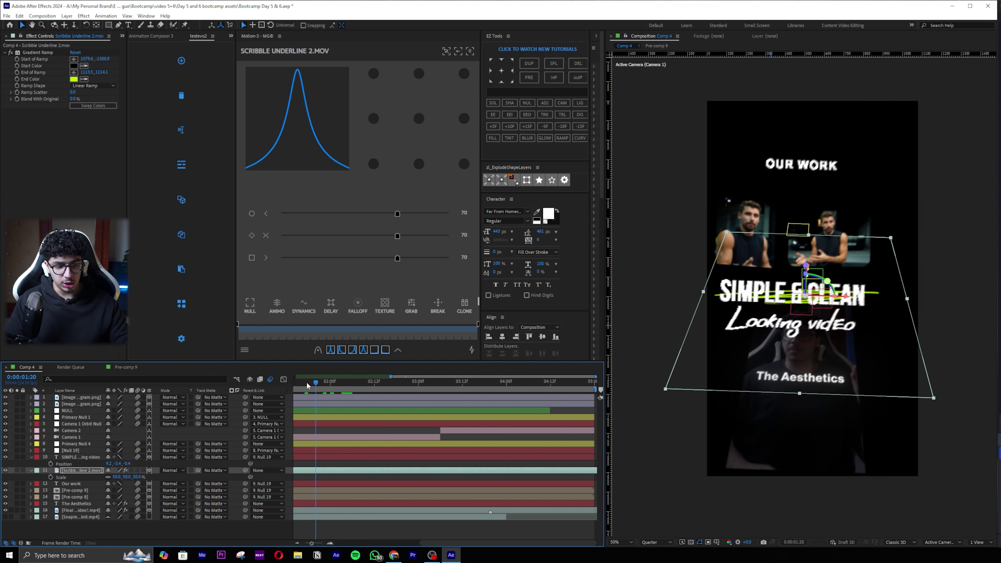
pyautogui.moveTo(123, 477)
pyautogui.mouseDown()
pyautogui.moveTo(237, 461)
pyautogui.moveTo(225, 463)
pyautogui.mouseUp()
pyautogui.moveTo(111, 477)
pyautogui.mouseDown()
pyautogui.moveTo(99, 478)
pyautogui.moveTo(126, 474)
pyautogui.mouseUp()
# Switch the preview to Full resolution and place the resized underline directly beneath "Looking video"
pyautogui.click(655, 542)
pyautogui.click(660, 497)
pyautogui.scroll(1, 767, 352)
pyautogui.moveTo(752, 378); pyautogui.dragTo(768, 372)
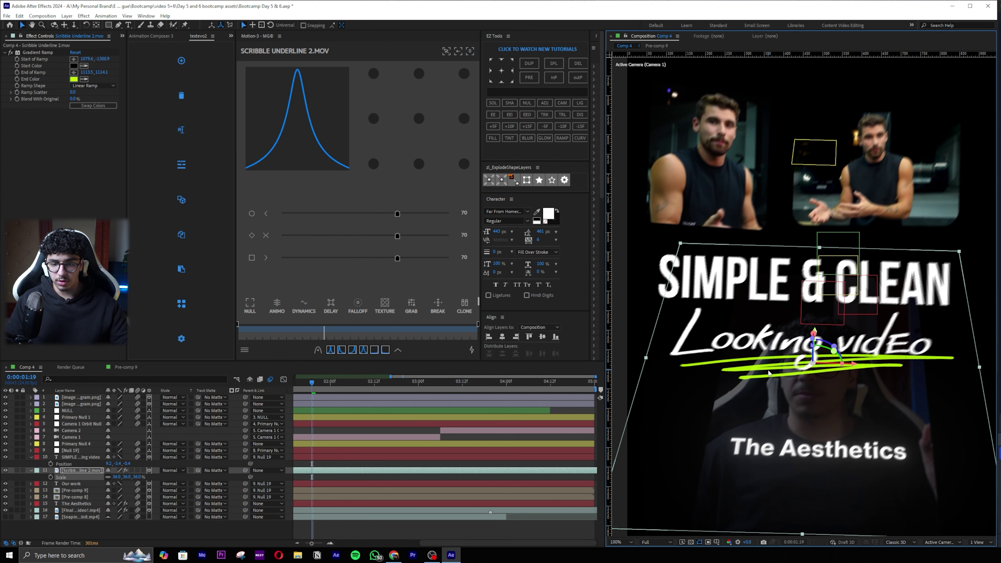
# Set the scribble underline's Z Rotation to about 4.2° and preview the motion
pyautogui.press('r')
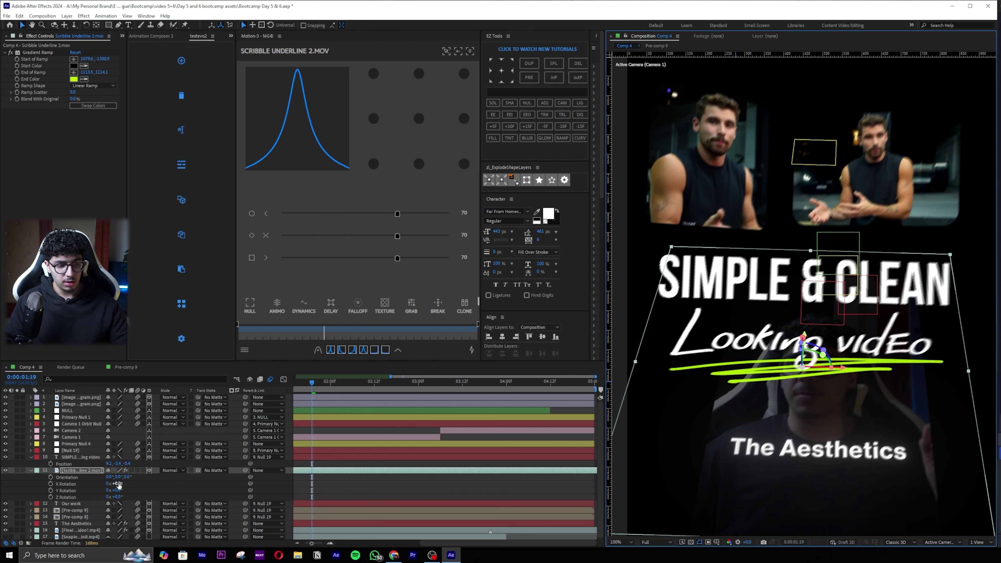
pyautogui.moveTo(114, 498); pyautogui.dragTo(131, 498)
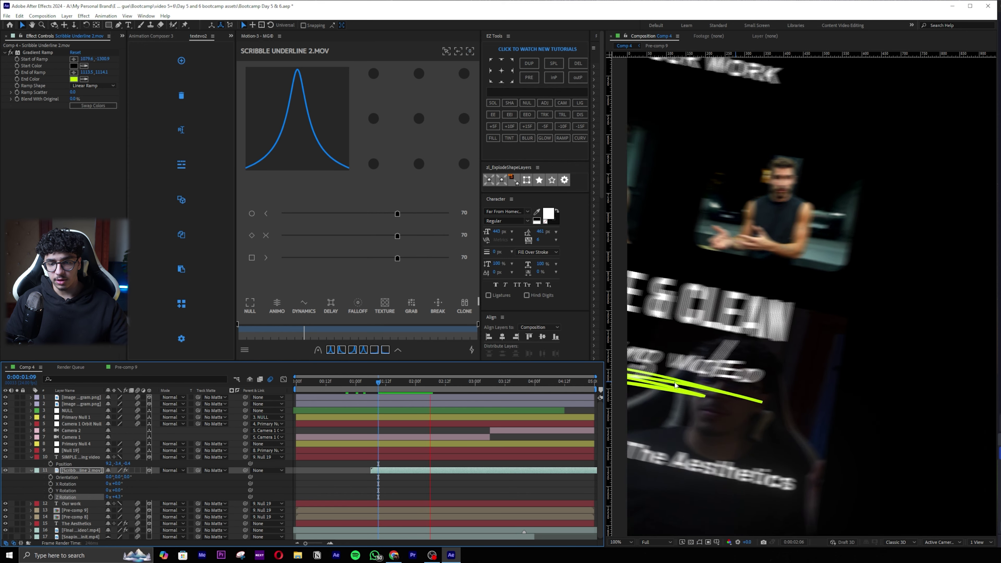
pyautogui.press('space')
pyautogui.scroll(-1, 743, 362)
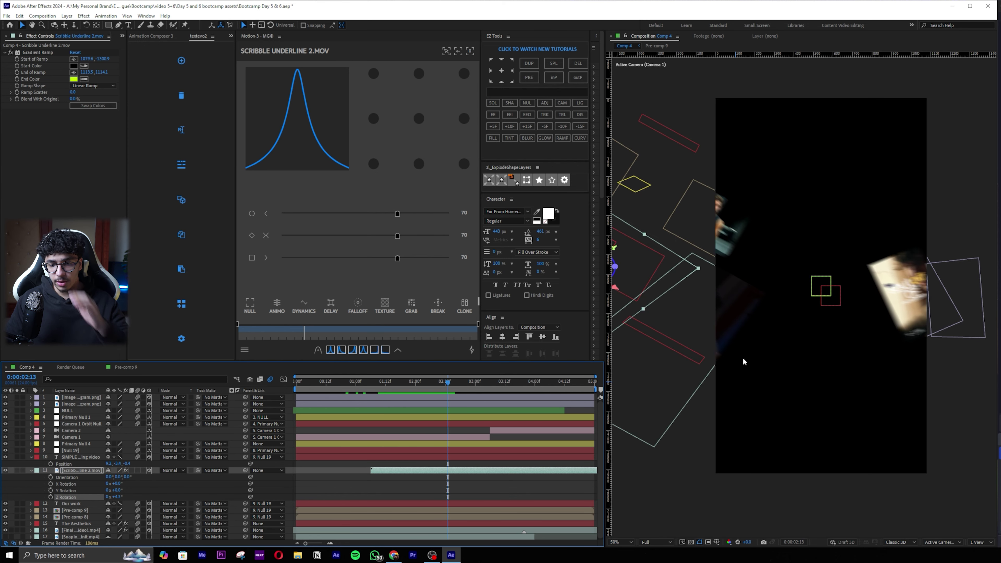
# Move the scribble underline layer earlier to start at about 0:22, and preview the comp at Quarter resolution
pyautogui.moveTo(448, 381); pyautogui.dragTo(345, 385)
pyautogui.moveTo(413, 471); pyautogui.dragTo(405, 472)
pyautogui.click(661, 541)
pyautogui.click(661, 523)
pyautogui.press('space')
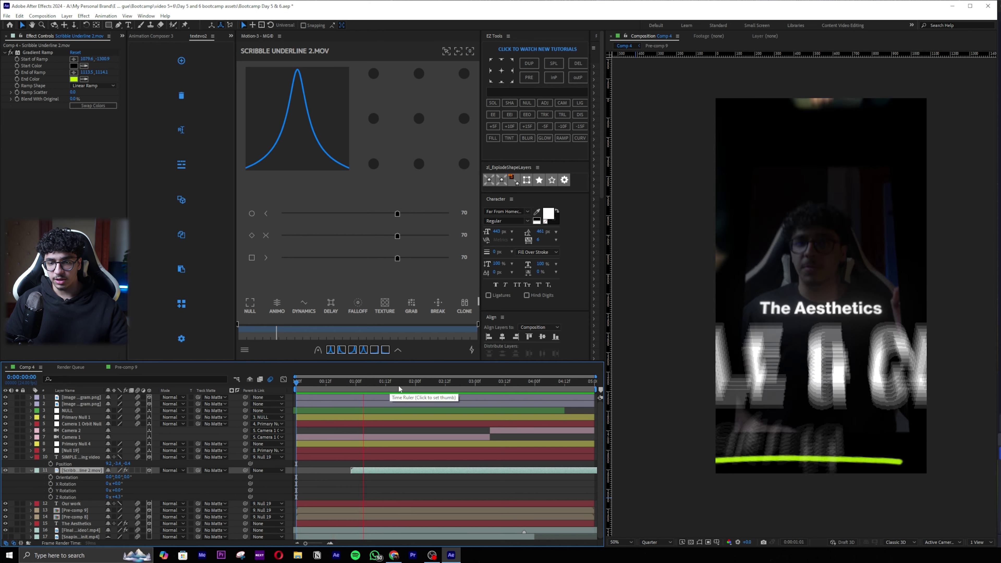
pyautogui.press('space')
pyautogui.moveTo(408, 383); pyautogui.dragTo(398, 356)
pyautogui.press('space')
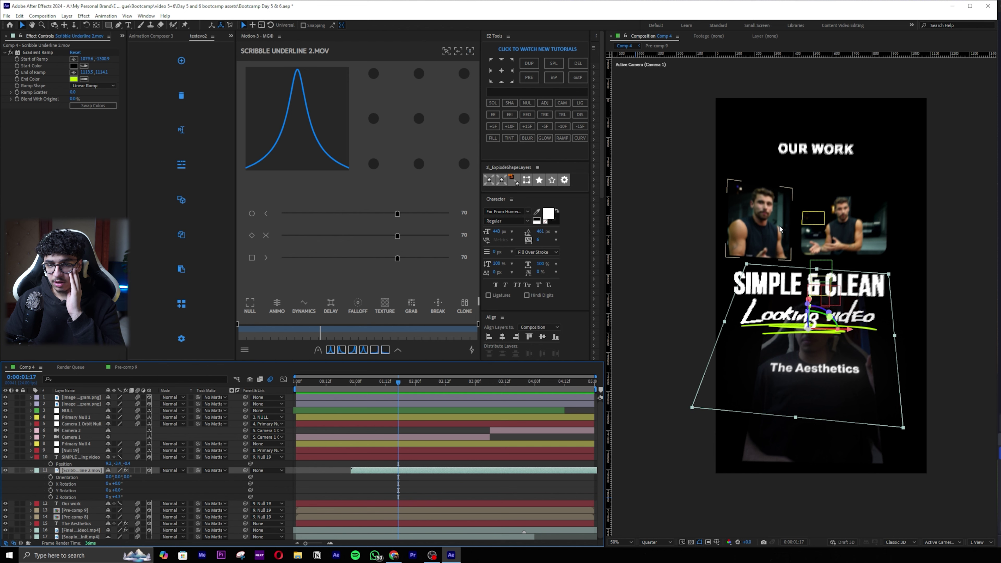
pyautogui.click(782, 229)
pyautogui.click(850, 227)
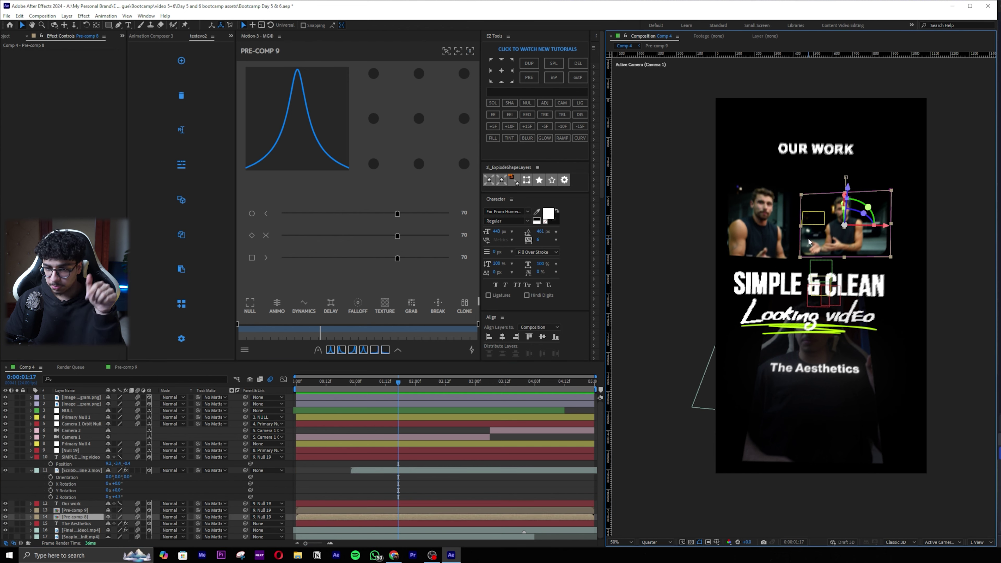
pyautogui.click(443, 489)
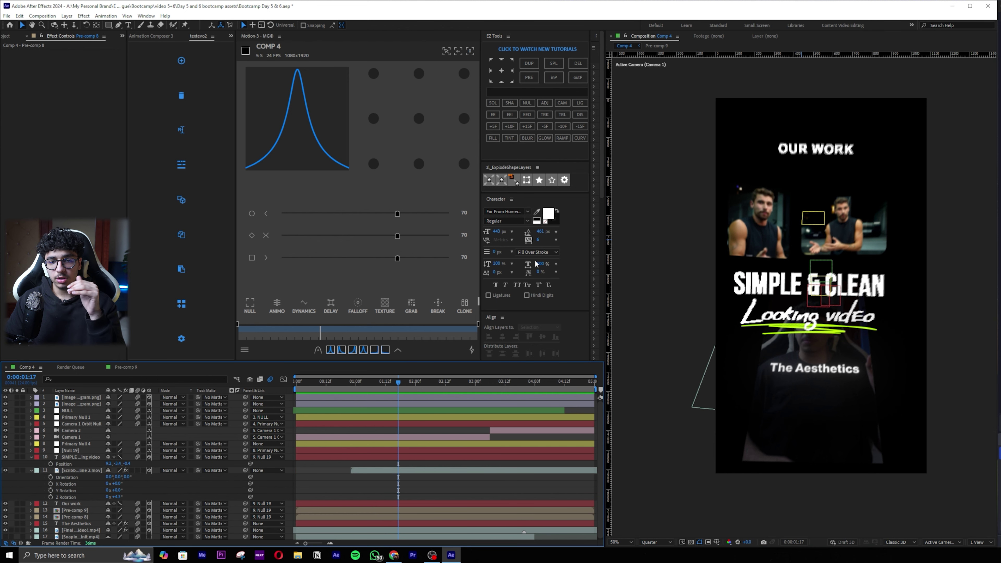
# Add a Rotation text animator to the "OUR WORK" layer, viewing it at Full resolution
pyautogui.click(827, 150)
pyautogui.click(655, 543)
pyautogui.click(663, 498)
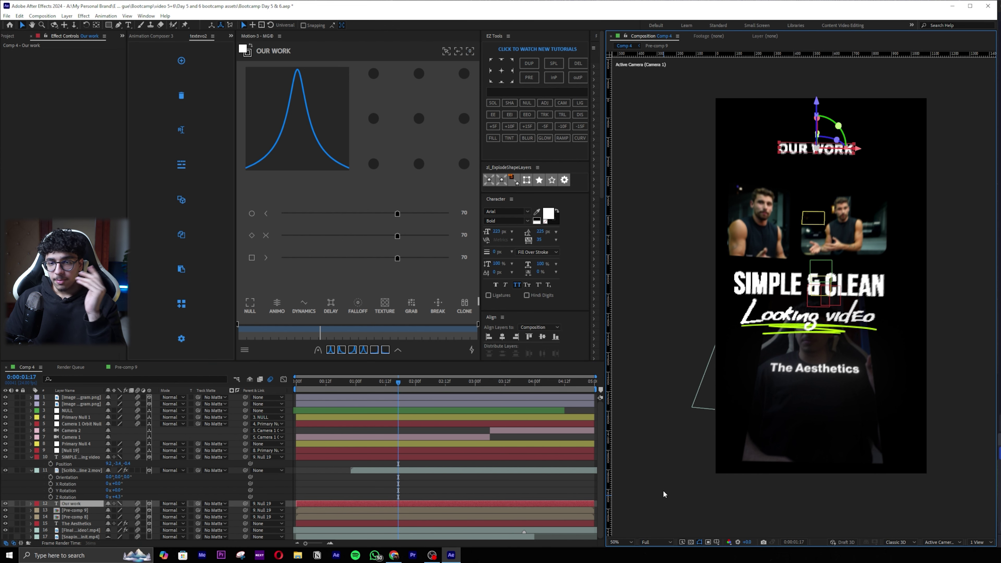
pyautogui.scroll(1, 818, 136)
pyautogui.moveTo(783, 161); pyautogui.dragTo(829, 353)
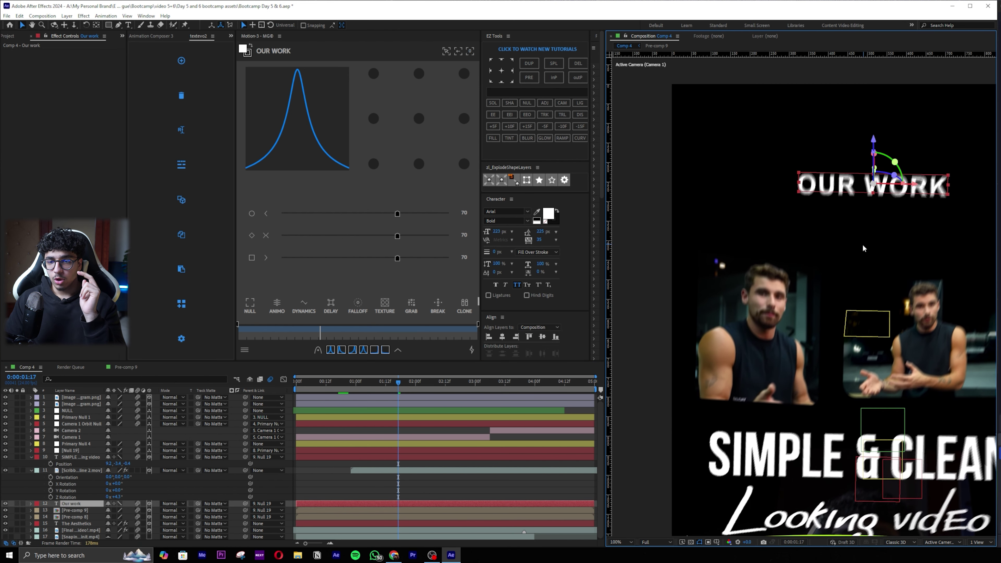
pyautogui.moveTo(843, 186); pyautogui.dragTo(815, 207)
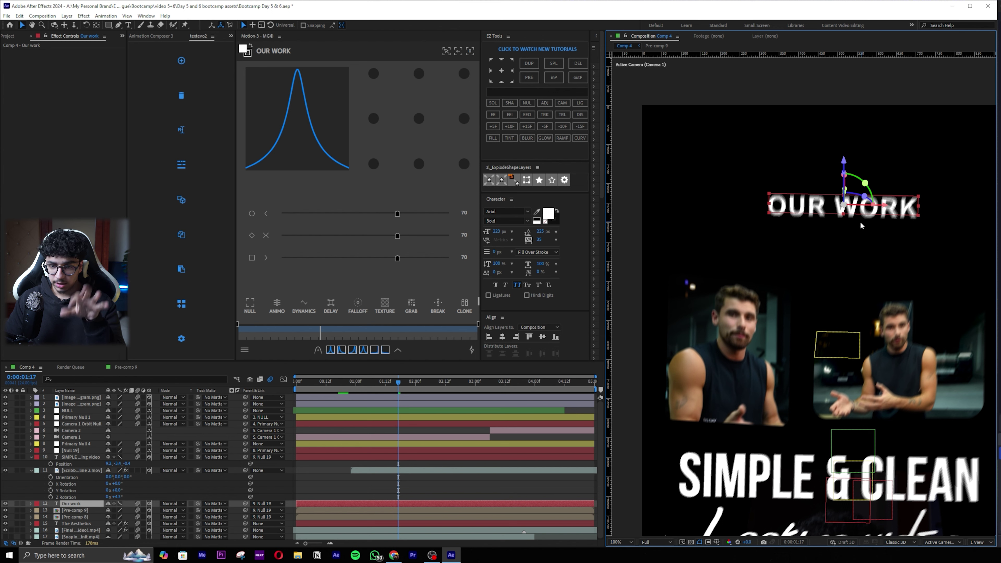
pyautogui.click(31, 504)
pyautogui.scroll(-2, 28, 509)
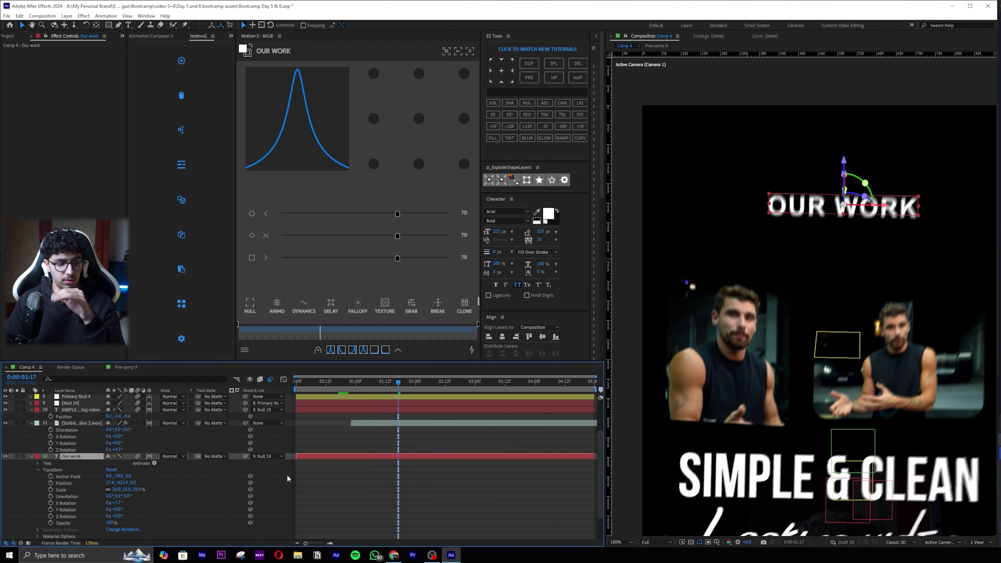
pyautogui.click(154, 463)
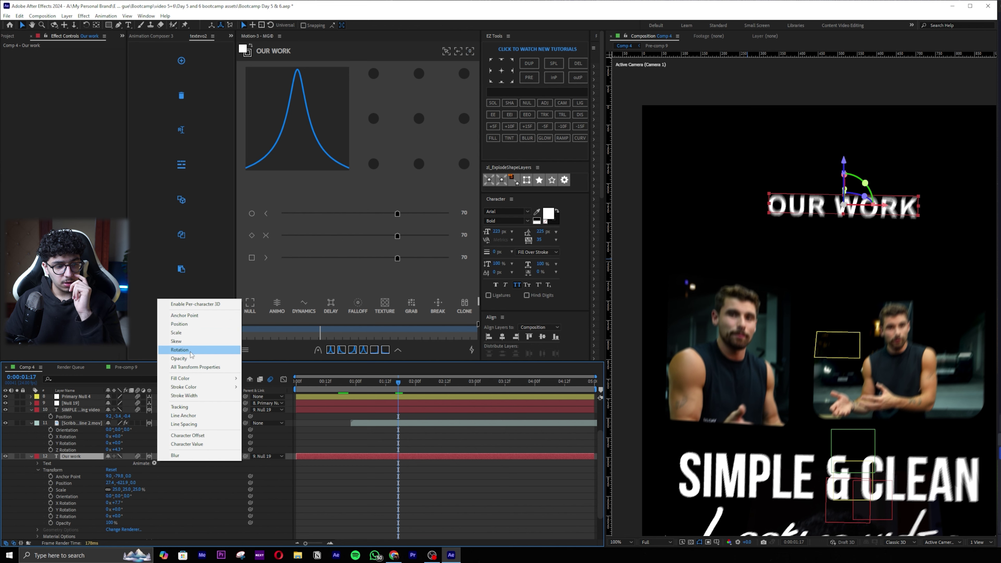
pyautogui.click(180, 350)
# Add a Wiggly selector to the "OUR WORK" rotation animator
pyautogui.scroll(-1, 94, 487)
pyautogui.click(50, 482)
pyautogui.click(51, 477)
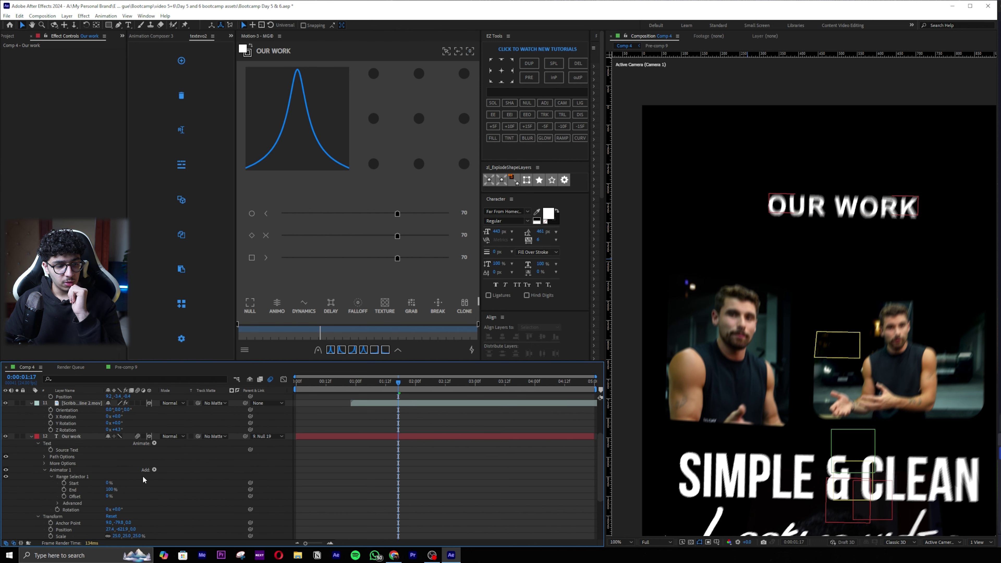
pyautogui.click(154, 470)
pyautogui.moveTo(189, 482)
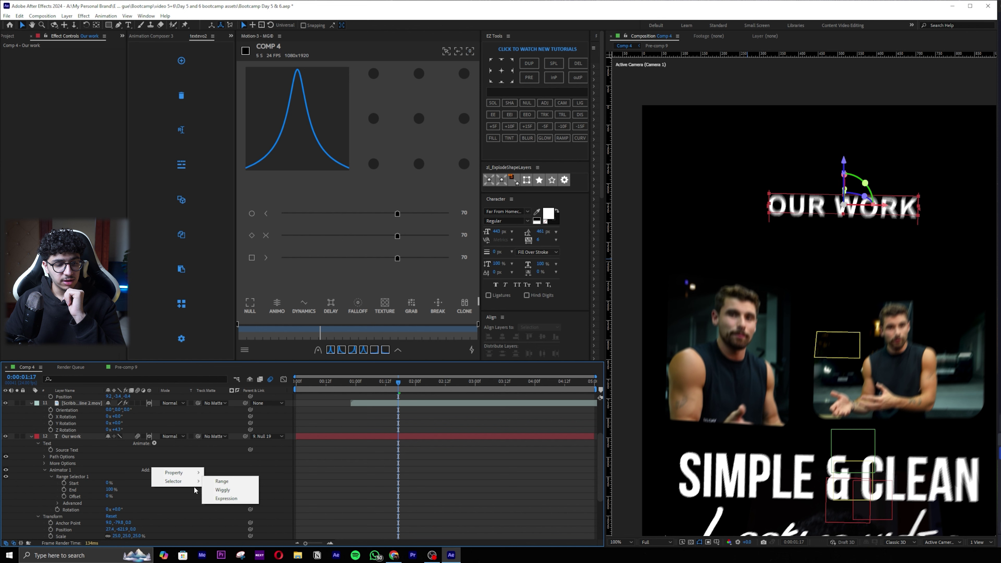
pyautogui.click(222, 490)
# Set the animator's Rotation to about 20° and solo the "OUR WORK" layer to preview the wiggle
pyautogui.scroll(-1, 60, 494)
pyautogui.moveTo(118, 496); pyautogui.dragTo(138, 493)
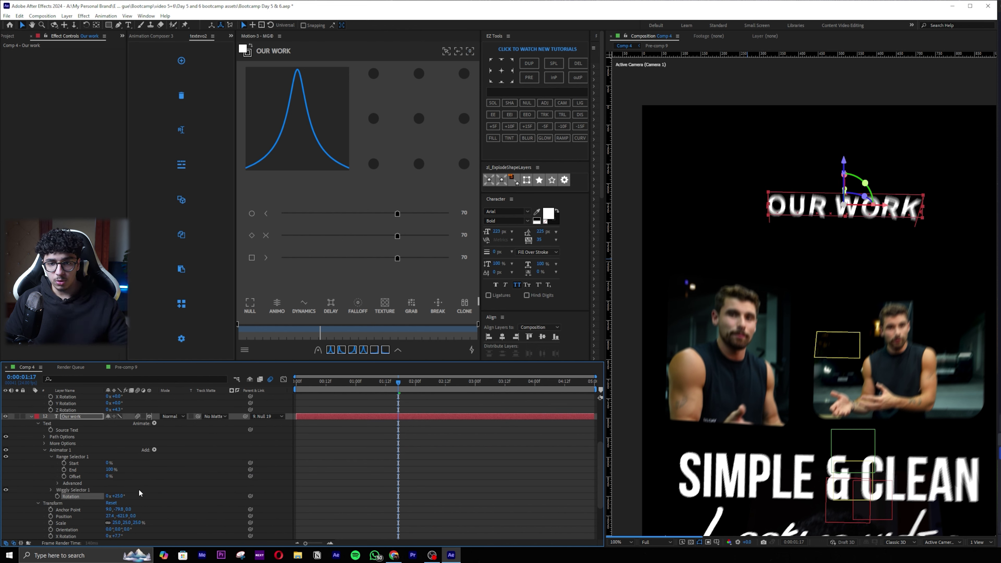
pyautogui.click(17, 417)
pyautogui.press('space')
pyautogui.press('space')
pyautogui.moveTo(411, 381); pyautogui.dragTo(401, 375)
# Lower the animator's Rotation to about 5° and expand the Wiggly Selector settings
pyautogui.moveTo(119, 497); pyautogui.dragTo(113, 495)
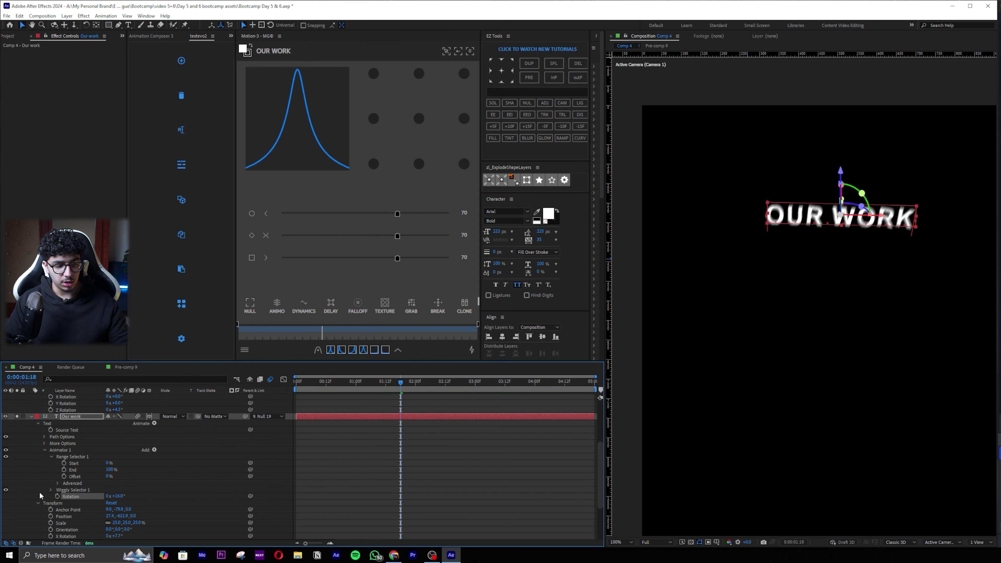
pyautogui.click(51, 490)
pyautogui.scroll(-3, 116, 479)
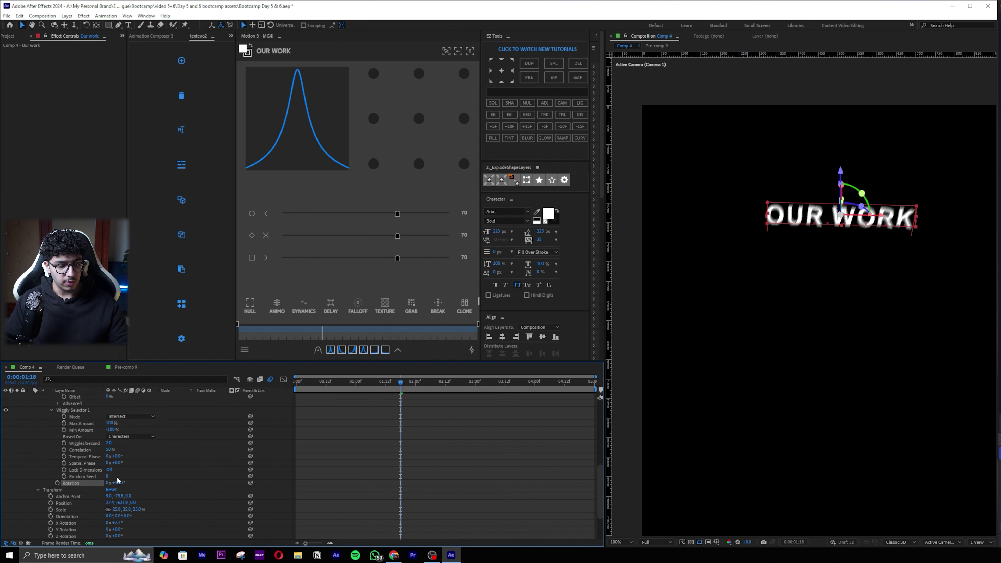
pyautogui.moveTo(116, 484); pyautogui.dragTo(116, 488)
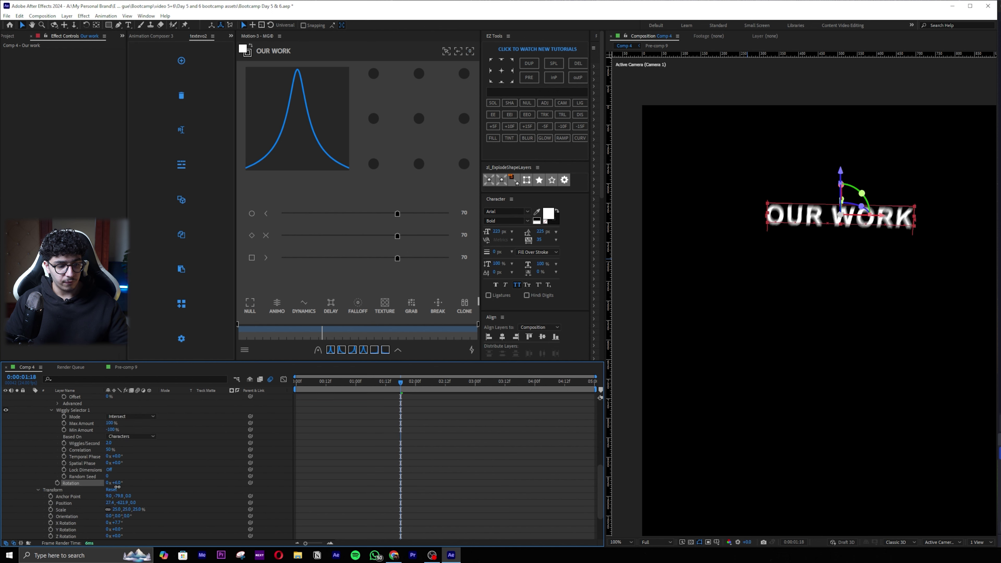
# Add a Position property to the same animator, give it a small vertical offset, and preview the wiggling letters
pyautogui.scroll(2, 133, 437)
pyautogui.click(145, 411)
pyautogui.moveTo(173, 413)
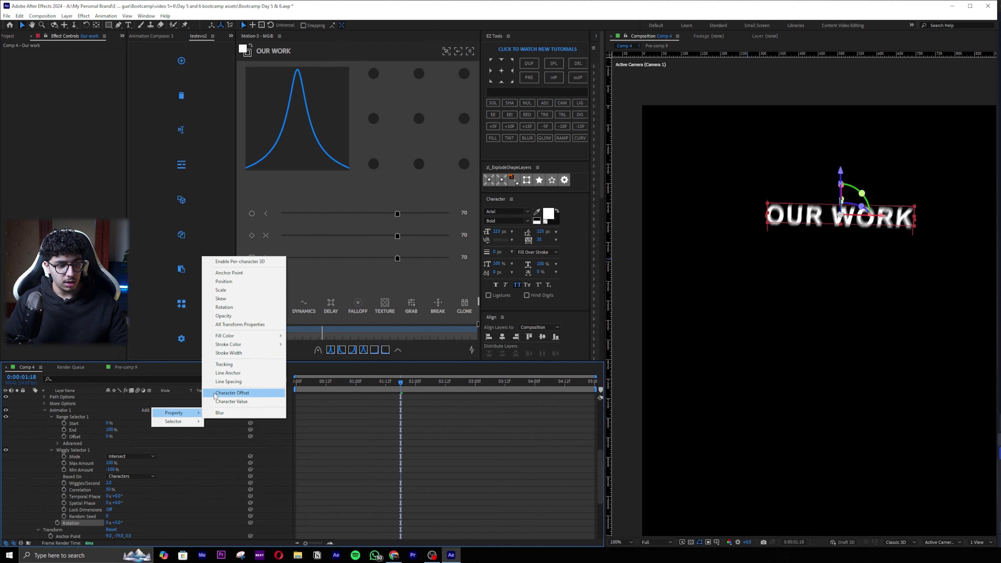
pyautogui.click(224, 282)
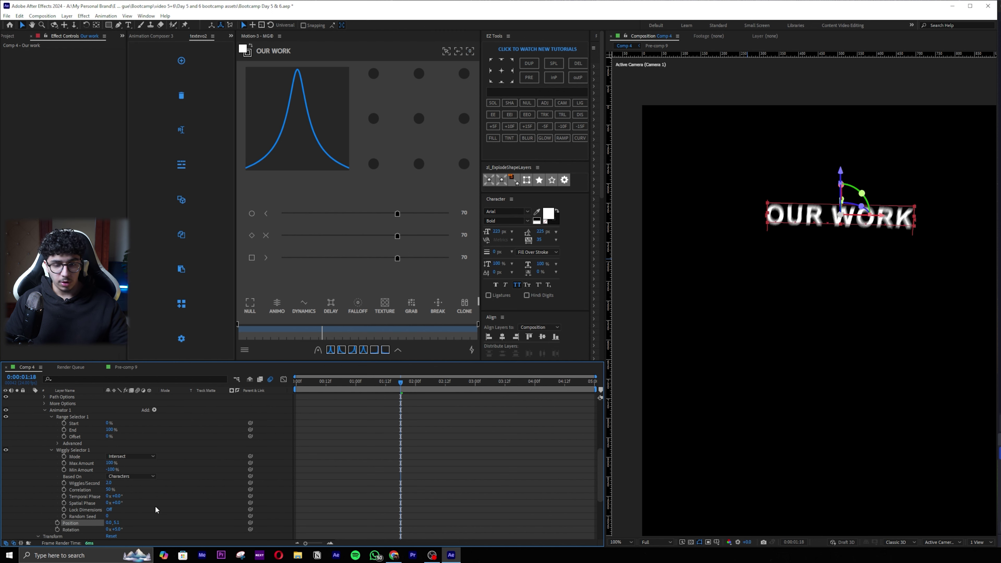
pyautogui.press('space')
pyautogui.moveTo(428, 381); pyautogui.dragTo(410, 370)
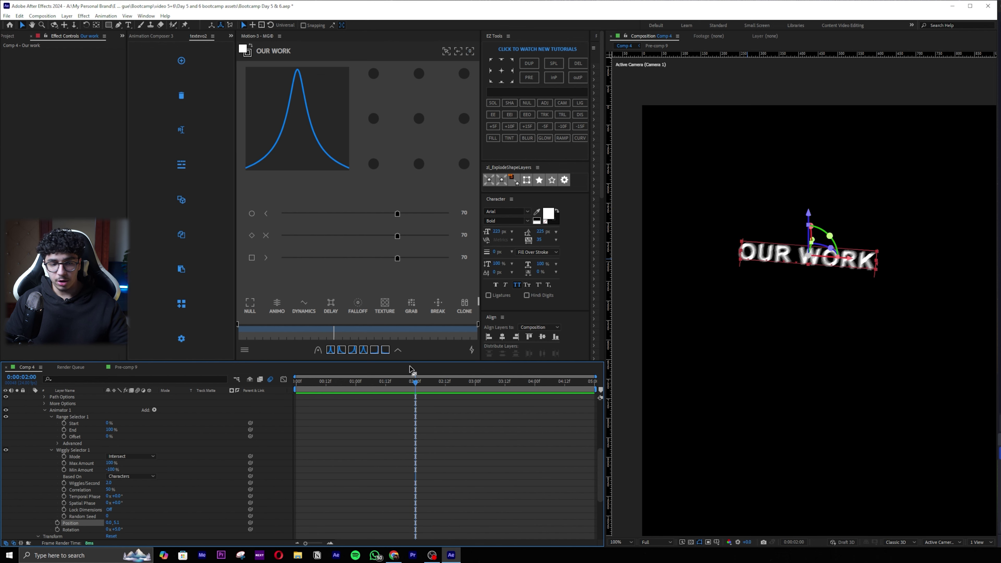
# Increase the "OUR WORK" animator's vertical Position offset to about 12 and raise the Wiggly Selector's Wiggles/Second to about 19
pyautogui.moveTo(117, 523); pyautogui.dragTo(139, 511)
pyautogui.click(400, 388)
pyautogui.moveTo(400, 385)
pyautogui.mouseDown()
pyautogui.moveTo(432, 372)
pyautogui.moveTo(385, 383)
pyautogui.moveTo(400, 377)
pyautogui.mouseUp()
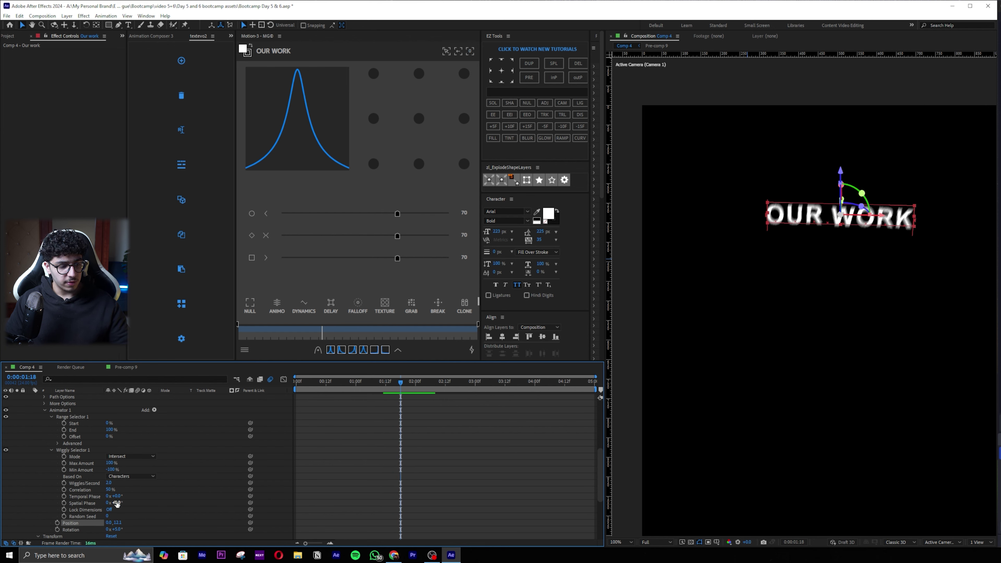
pyautogui.moveTo(110, 486); pyautogui.dragTo(114, 484)
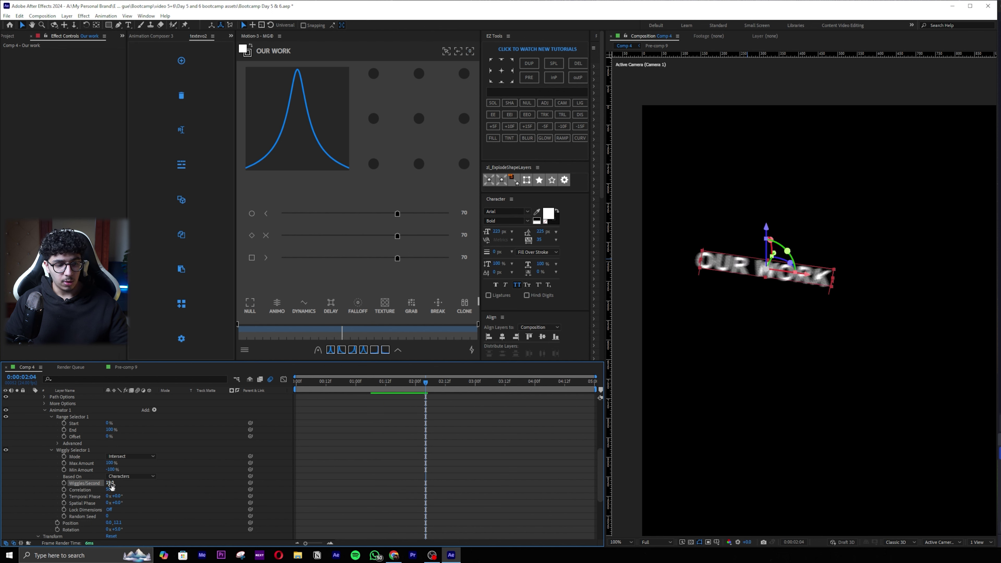
# Try a much higher Wiggles/Second rate and a posterizeTime(3) expression on it, preview the letters, and undo both changes
pyautogui.moveTo(112, 487); pyautogui.dragTo(138, 481)
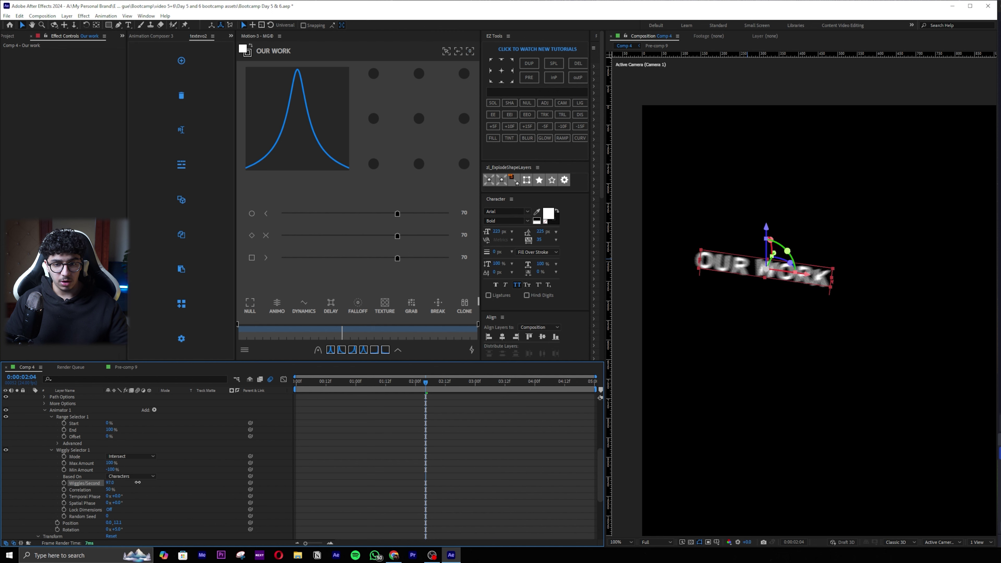
pyautogui.moveTo(410, 387)
pyautogui.mouseDown()
pyautogui.moveTo(401, 386)
pyautogui.moveTo(422, 387)
pyautogui.moveTo(402, 384)
pyautogui.mouseUp()
pyautogui.keyDown('alt'); pyautogui.click(64, 483); pyautogui.keyUp('alt')
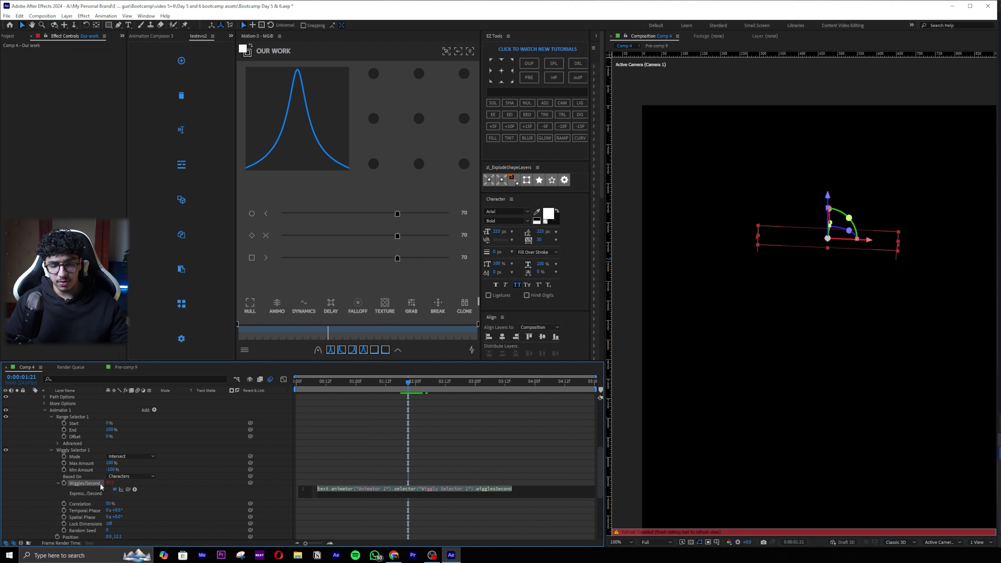
pyautogui.write('pos')
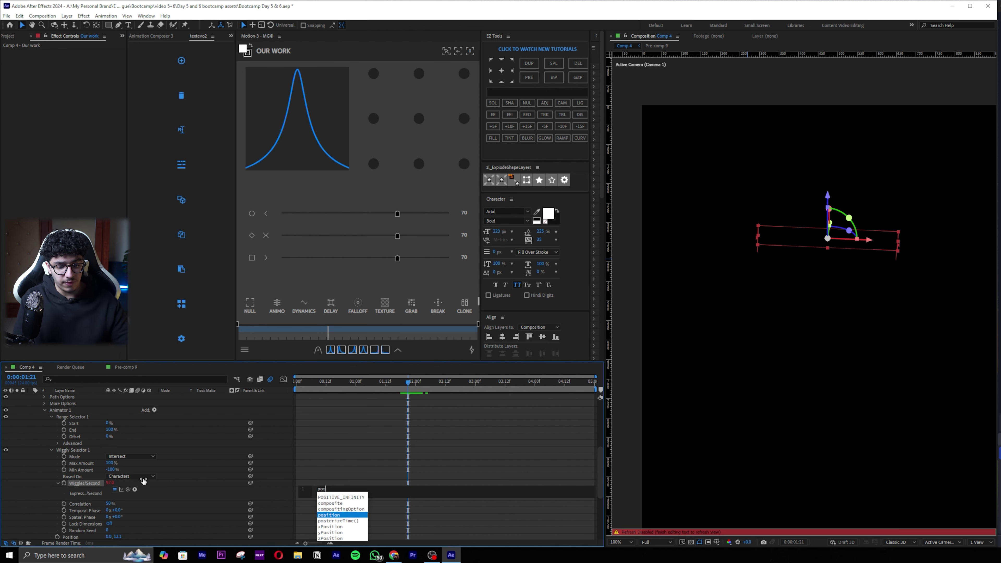
pyautogui.click(342, 521)
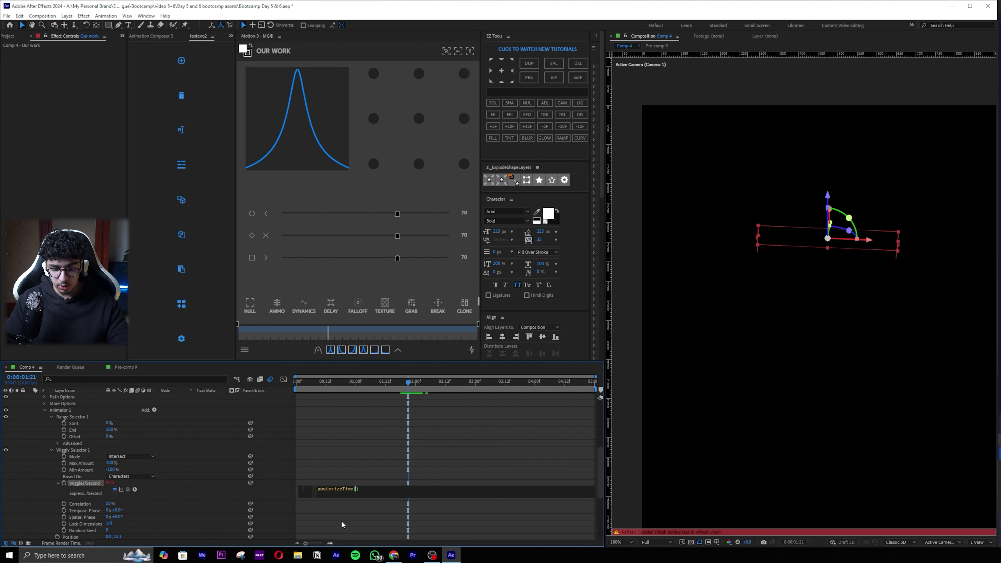
pyautogui.write('3')
pyautogui.moveTo(395, 382)
pyautogui.mouseDown()
pyautogui.moveTo(378, 381)
pyautogui.moveTo(399, 383)
pyautogui.mouseUp()
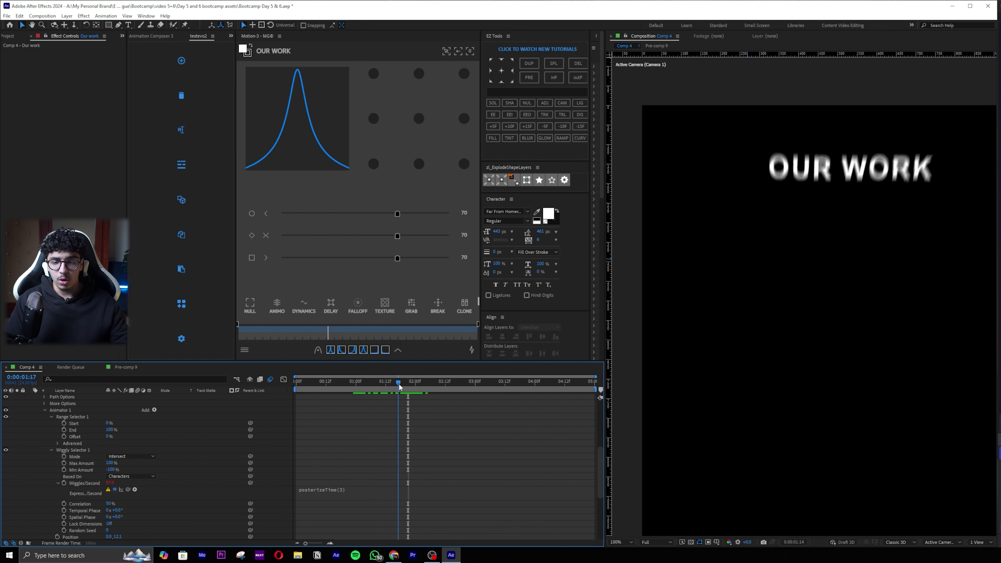
pyautogui.press('space')
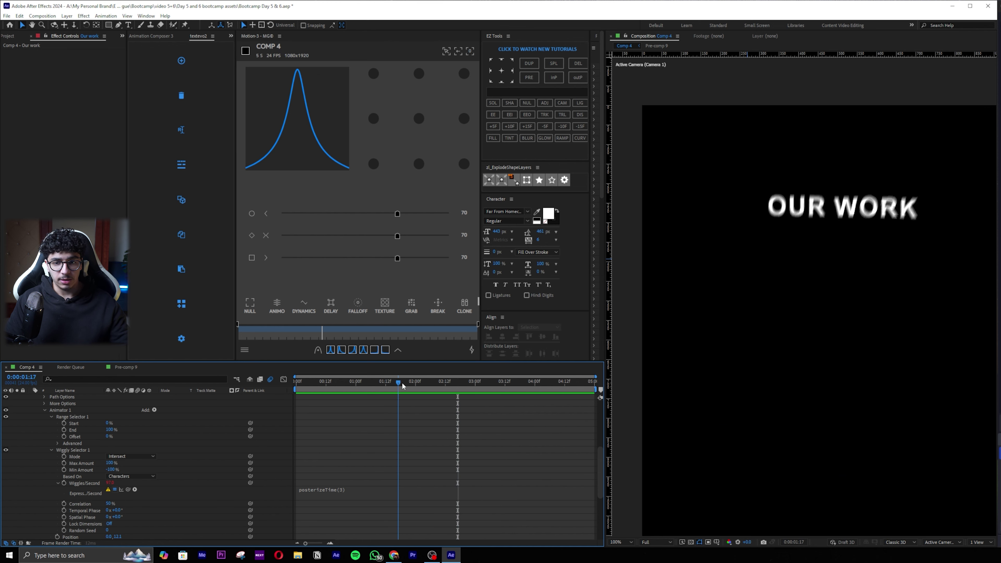
pyautogui.press('space')
pyautogui.hotkey('ctrl', 'z')
pyautogui.hotkey('ctrl', 'z')
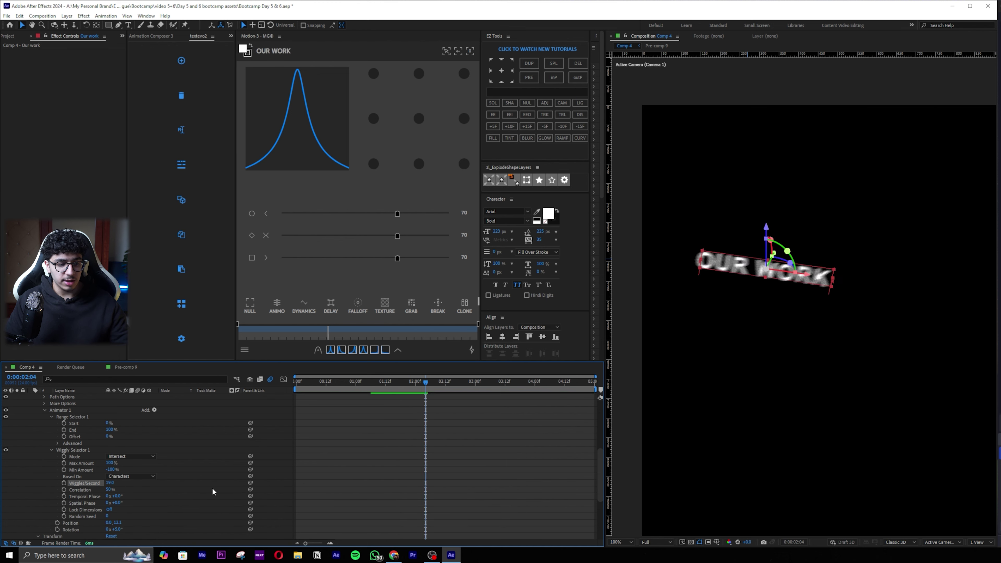
# Enter a new Wiggles/Second rate for the "OUR WORK" Wiggly Selector
pyautogui.write('0')
pyautogui.press('Return')
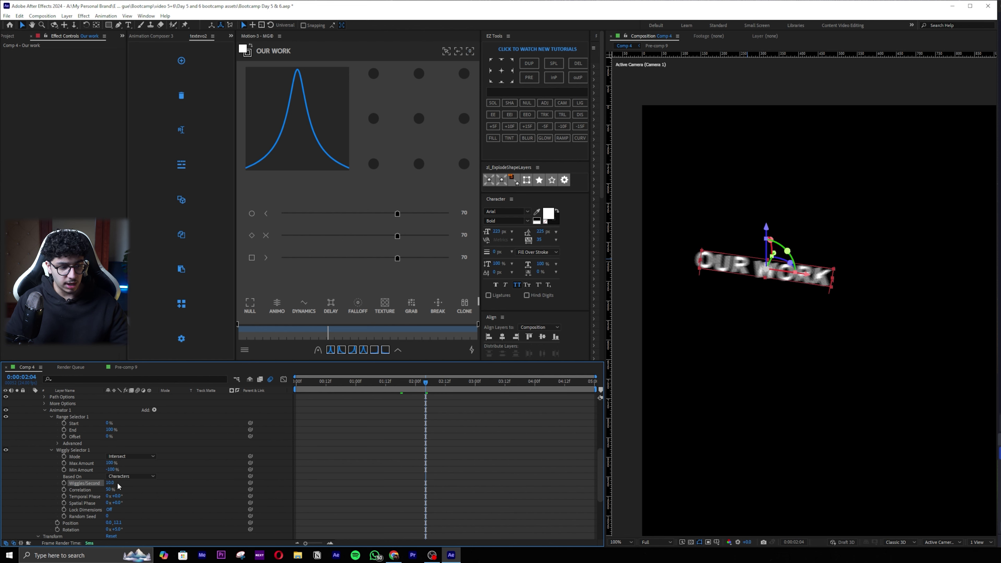
pyautogui.press(',')
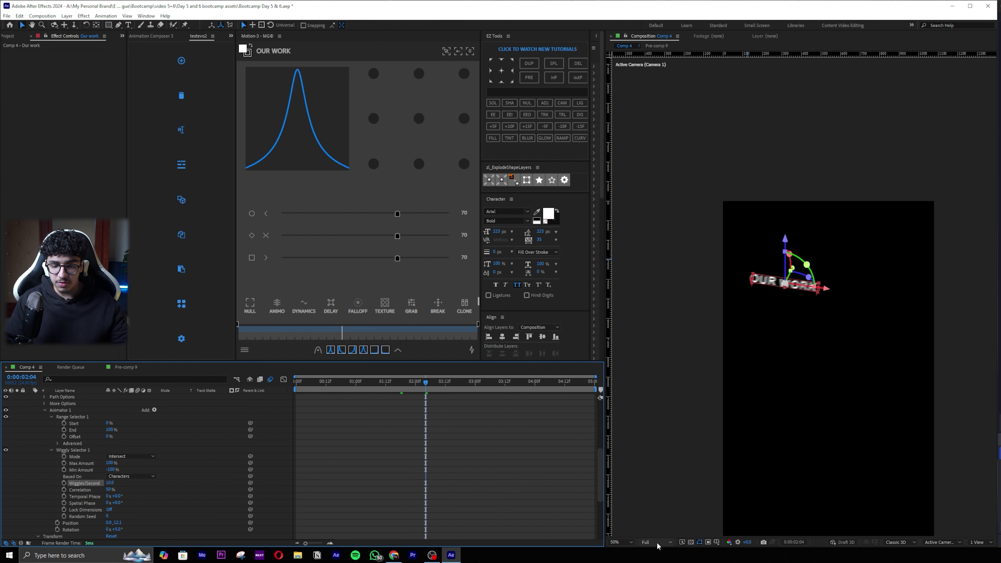
# Apply Deep Glow to the "OUR WORK" layer with an Exposure of 0.3 and Unmult enabled
pyautogui.scroll(4, 476, 441)
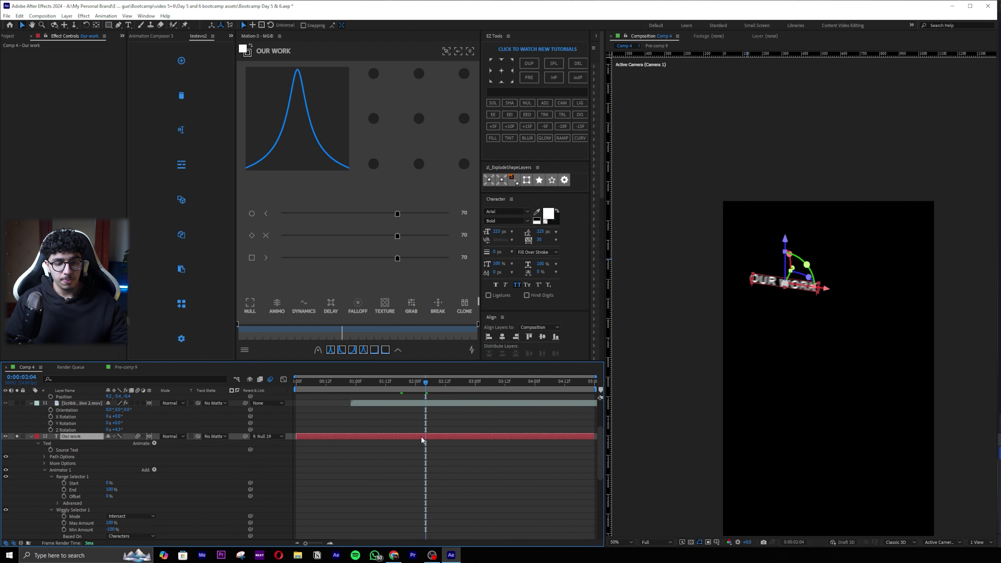
pyautogui.hotkey('ctrl', 'space')
pyautogui.write('dee')
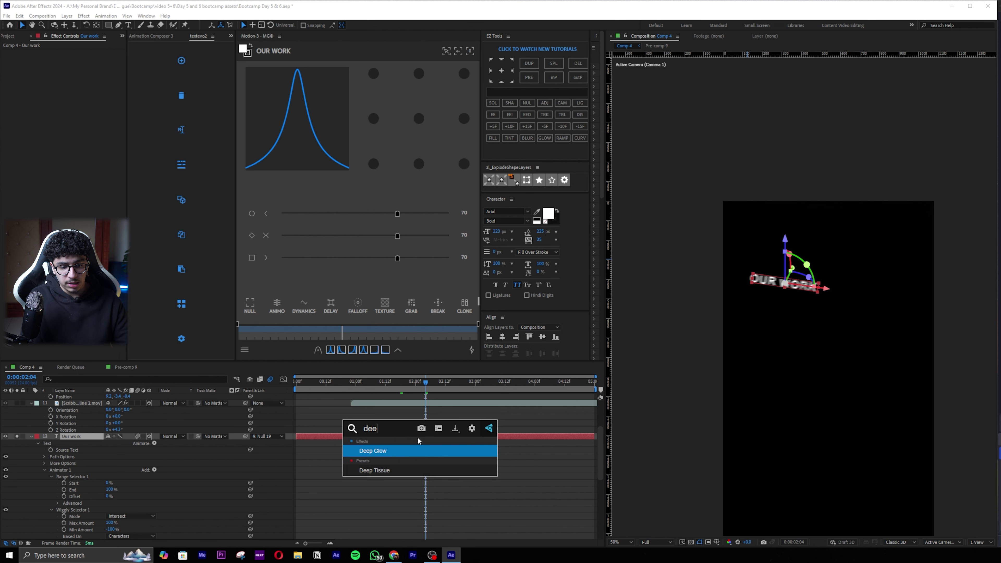
pyautogui.press('Return')
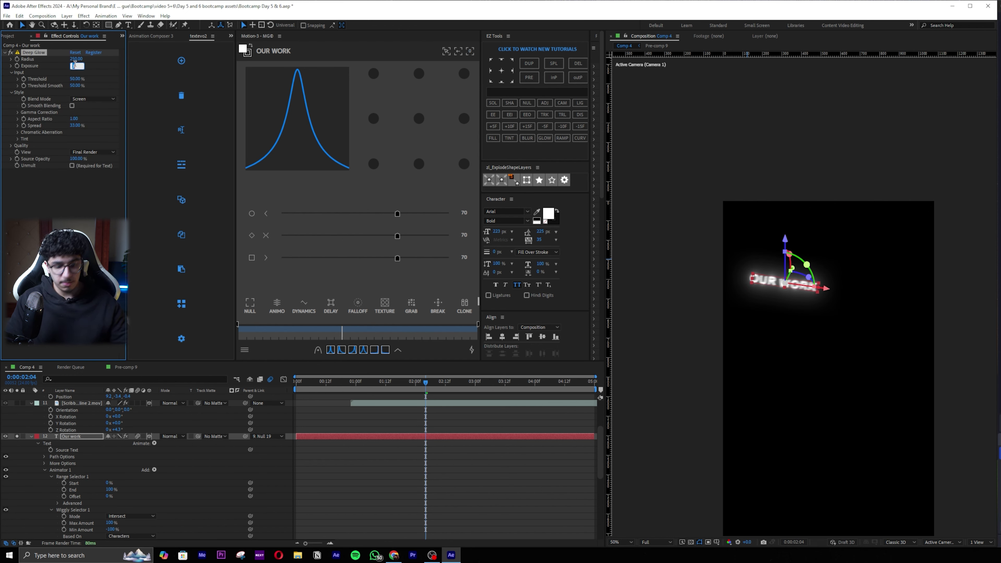
pyautogui.click(74, 67)
pyautogui.write('.3')
pyautogui.press('Return')
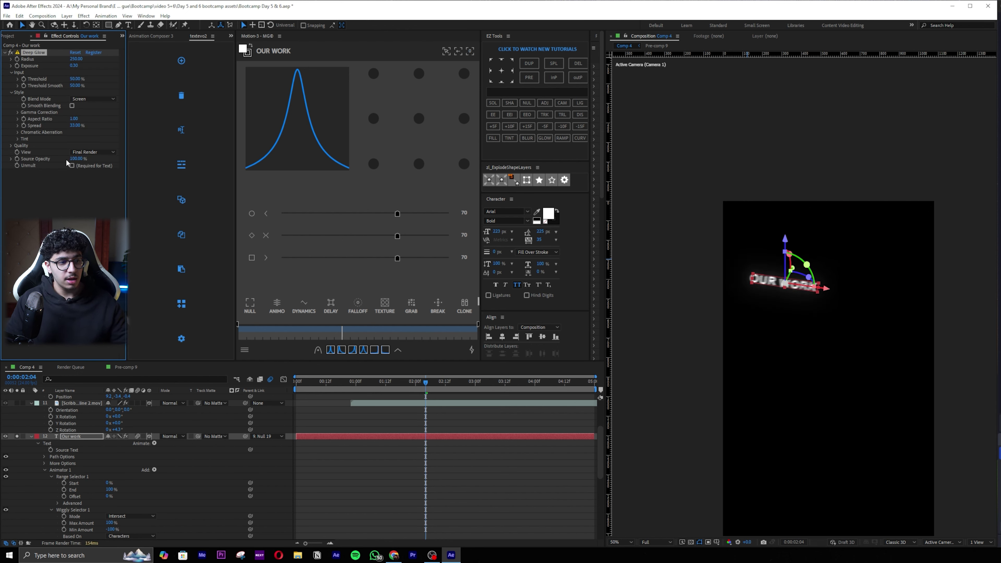
# Unsolo the "OUR WORK" layer, check the full composition around 1:08, and collapse the layer's properties
pyautogui.click(17, 437)
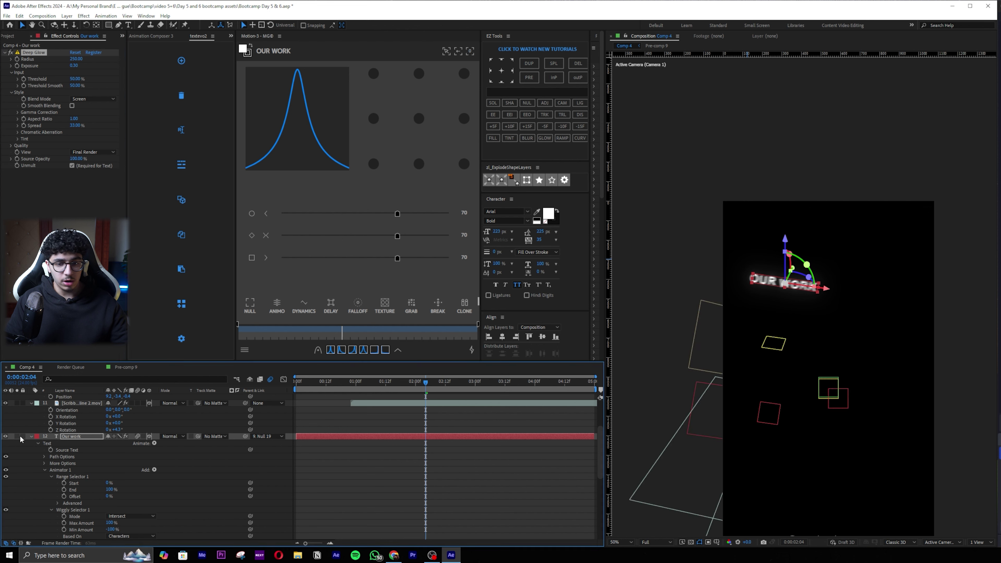
pyautogui.click(380, 383)
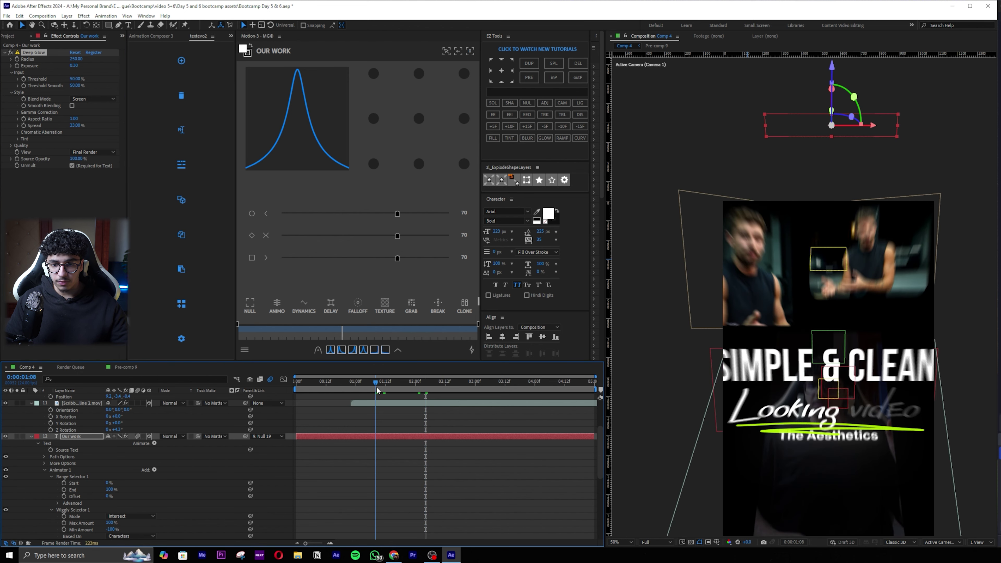
pyautogui.click(31, 436)
# Set the scribble underline's Deep Glow Radius to about 400 and Exposure to 0.5
pyautogui.click(743, 386)
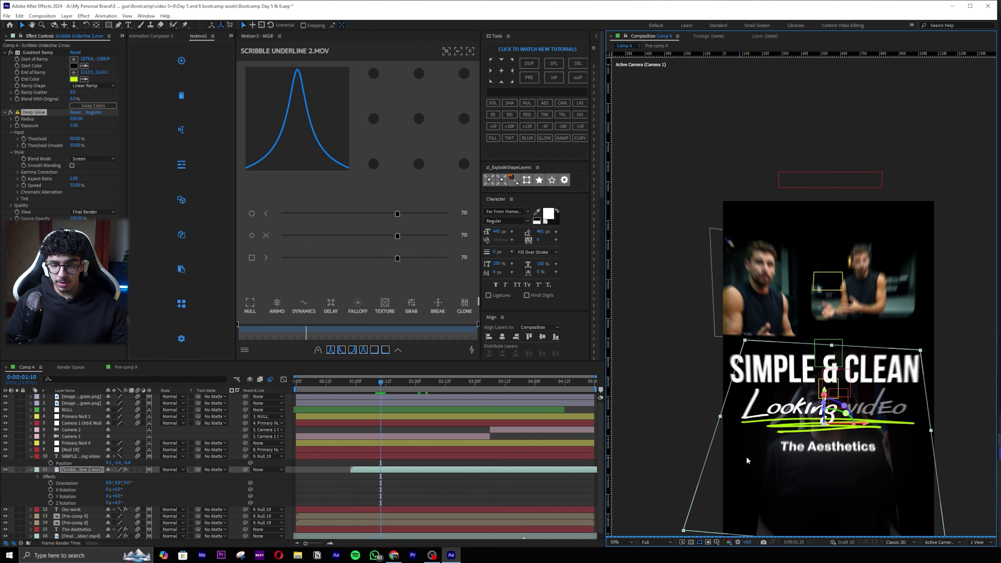
pyautogui.moveTo(747, 458); pyautogui.dragTo(754, 409)
pyautogui.click(76, 134)
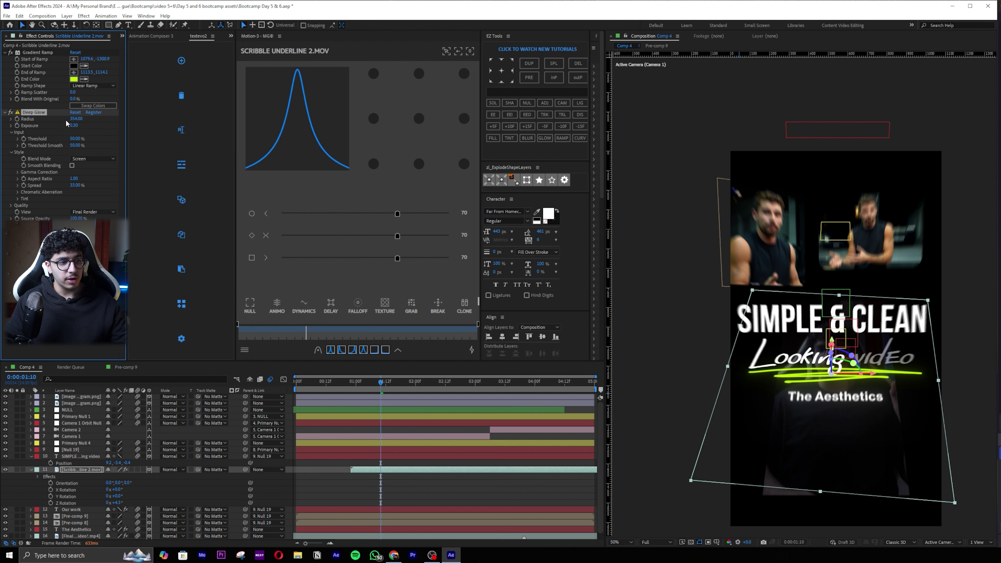
pyautogui.moveTo(94, 115); pyautogui.dragTo(108, 118)
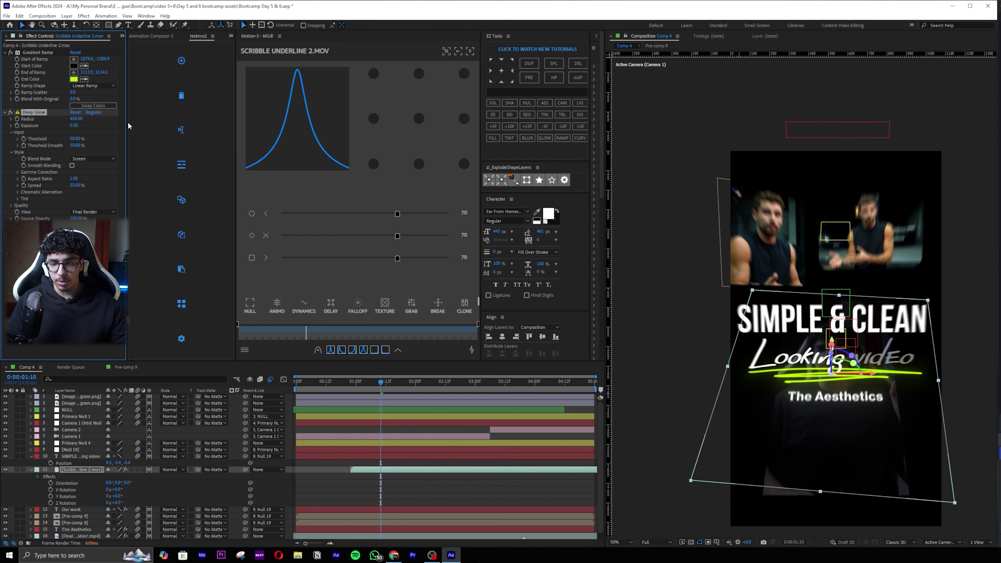
pyautogui.click(77, 125)
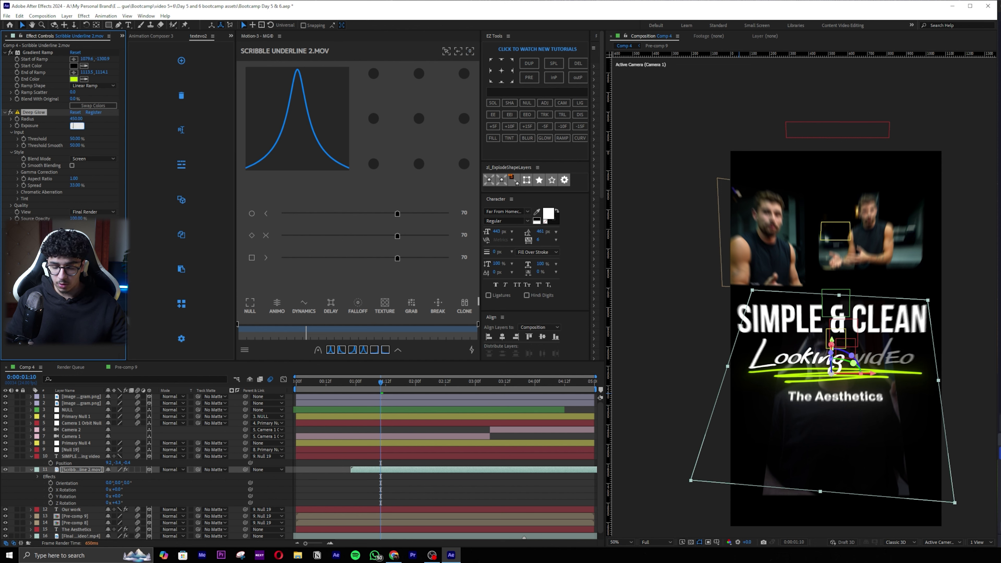
pyautogui.press('Return')
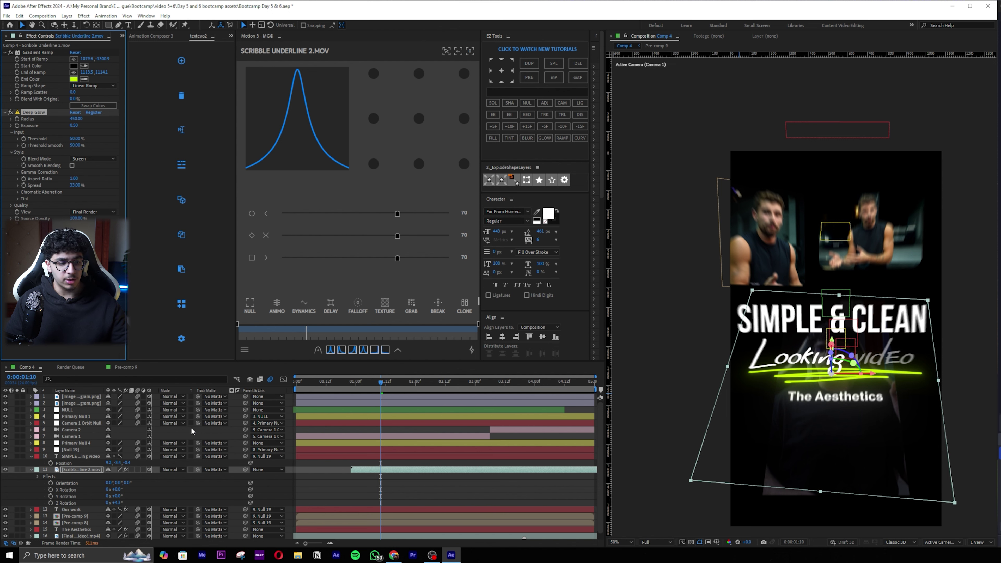
# Give the "SIMPLE & CLEAN Looking video" text the same Deep Glow, with Unmult enabled and an Exposure of 0.2
pyautogui.click(77, 457)
pyautogui.click(73, 66)
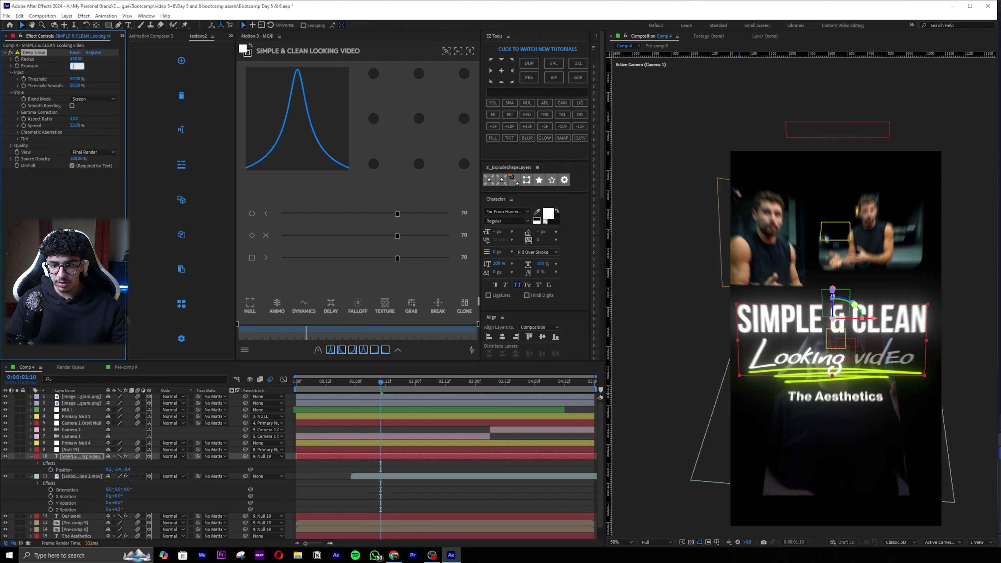
pyautogui.press('Return')
# Play the composition from the start and replay the section after one second to examine the glowing text
pyautogui.moveTo(352, 382); pyautogui.dragTo(294, 382)
pyautogui.moveTo(840, 374); pyautogui.dragTo(840, 367)
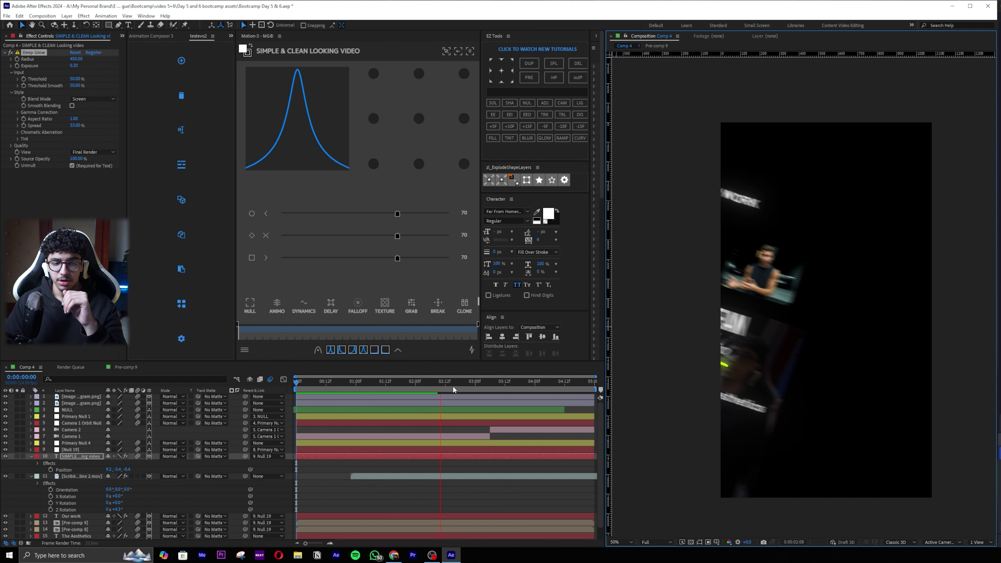
pyautogui.click(361, 381)
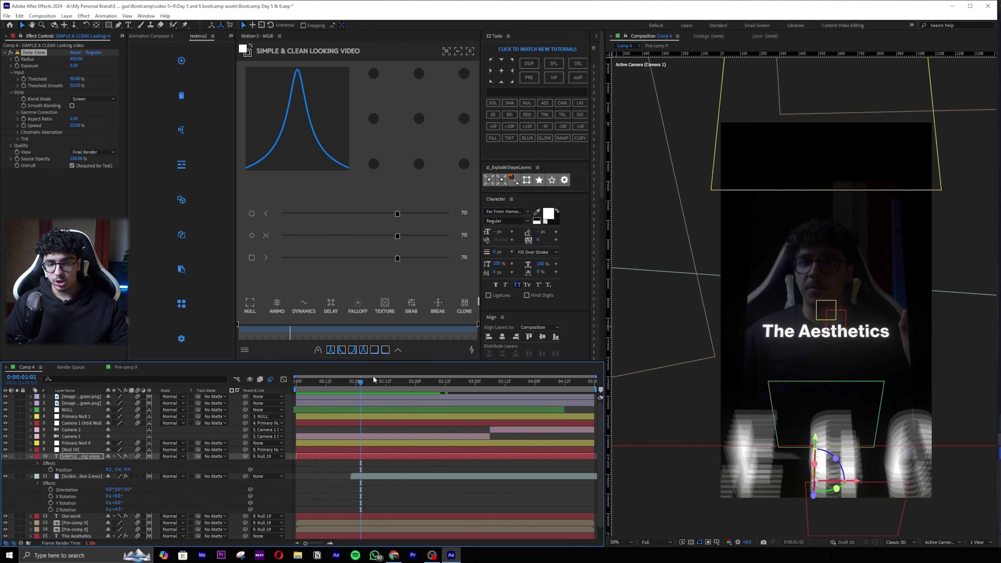
pyautogui.press('space')
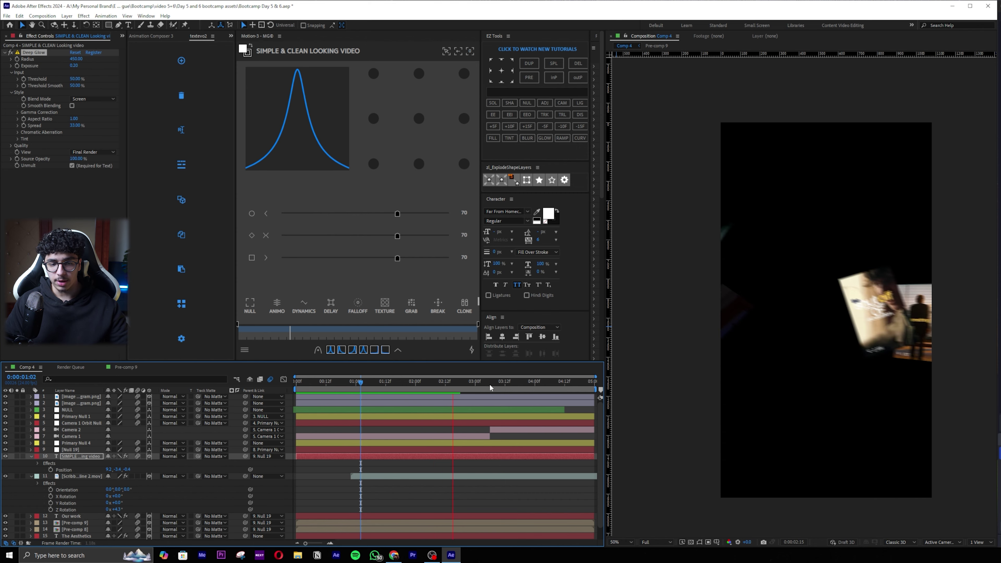
pyautogui.moveTo(383, 391); pyautogui.dragTo(368, 389)
pyautogui.press('space')
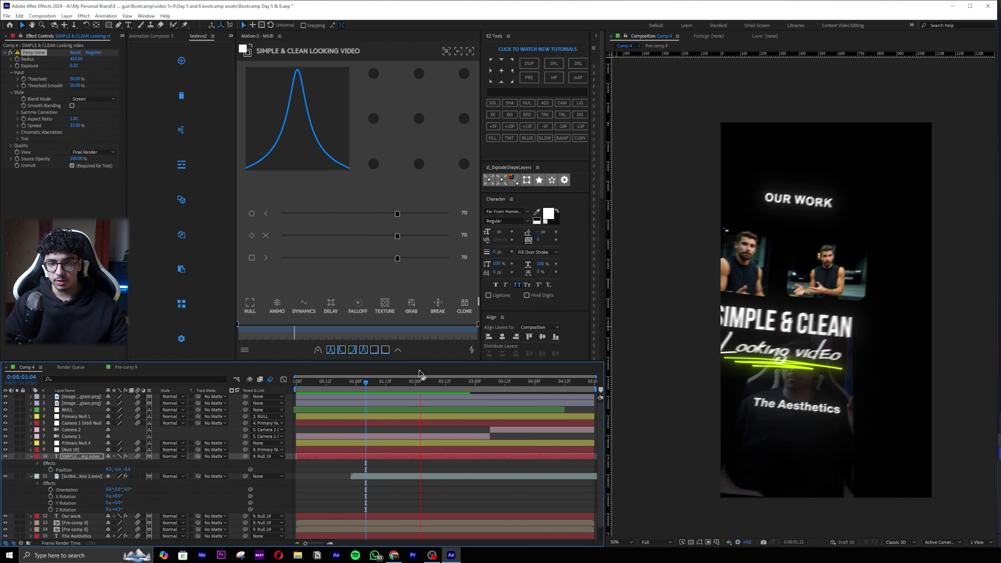
# Enclose the "OUR WORK" text in square brackets so it reads "[OUR WORK]"
pyautogui.click(403, 382)
pyautogui.click(828, 184)
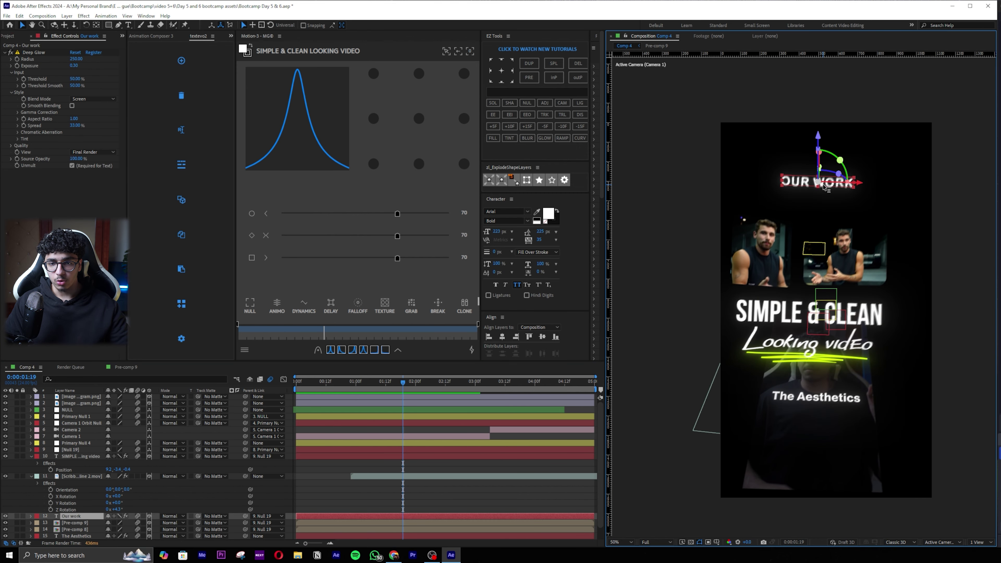
pyautogui.doubleClick(789, 184)
pyautogui.write('{')
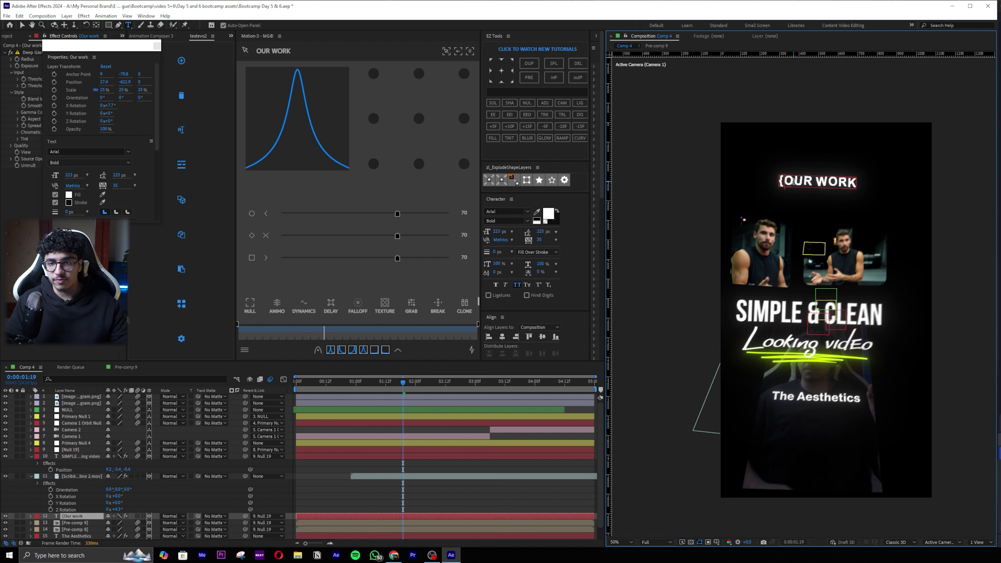
pyautogui.press('BackSpace')
pyautogui.write('[')
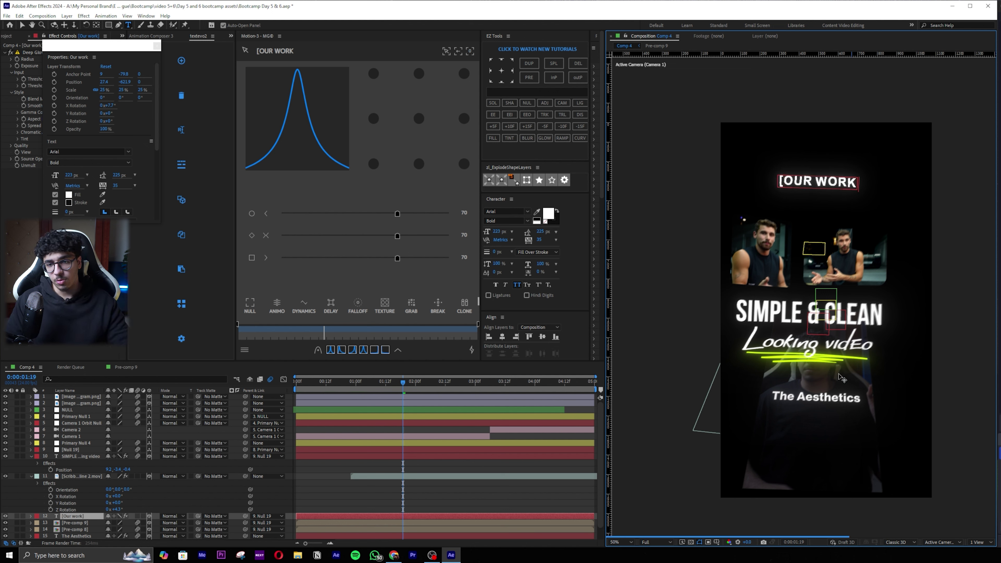
pyautogui.write(']')
pyautogui.click(532, 492)
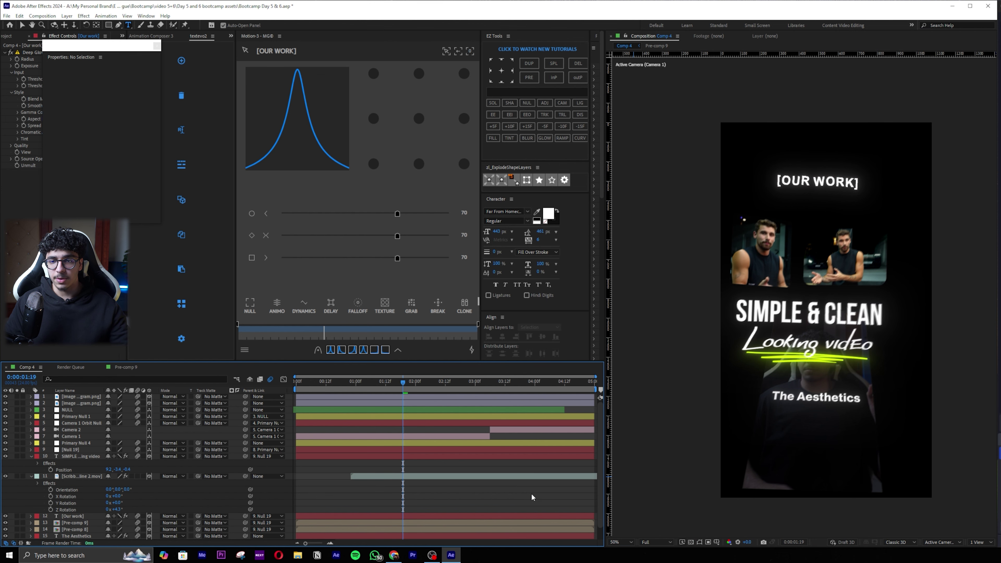
# Preview the camera transition to the two video thumbnails, and replay the whole composition from the start
pyautogui.press('space')
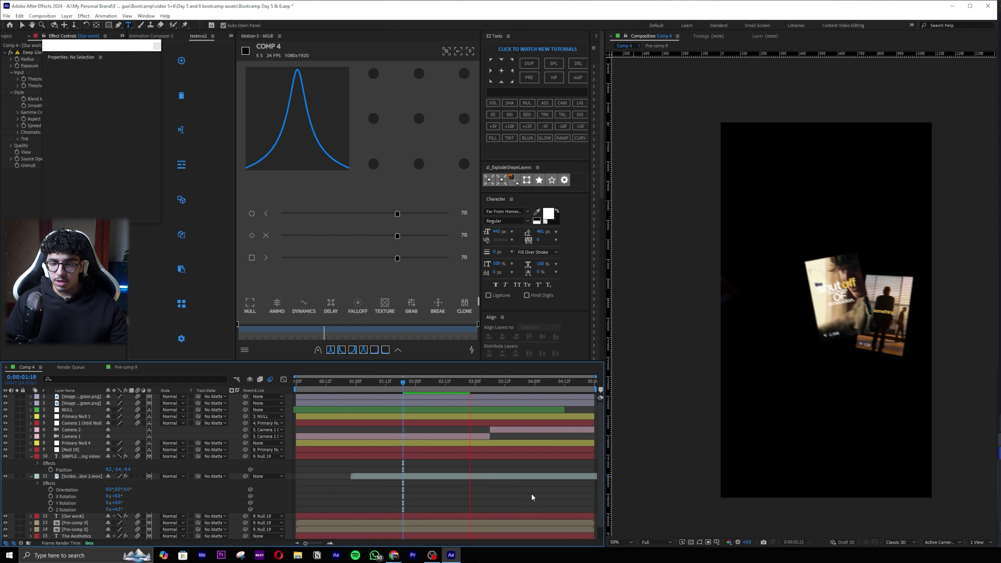
pyautogui.click(473, 385)
pyautogui.press('space')
pyautogui.click(466, 385)
pyautogui.press('space')
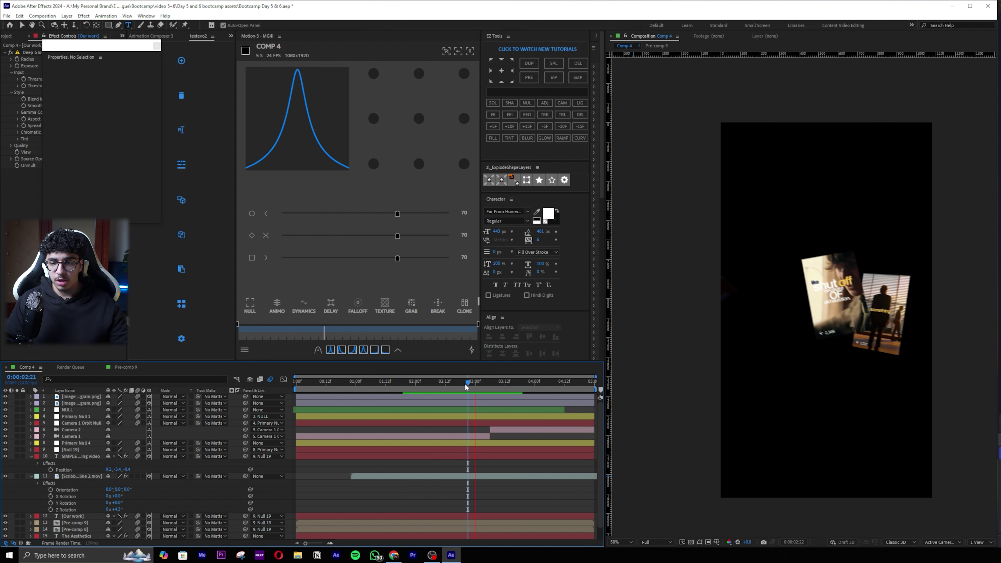
pyautogui.moveTo(466, 385); pyautogui.dragTo(511, 347)
pyautogui.press('space')
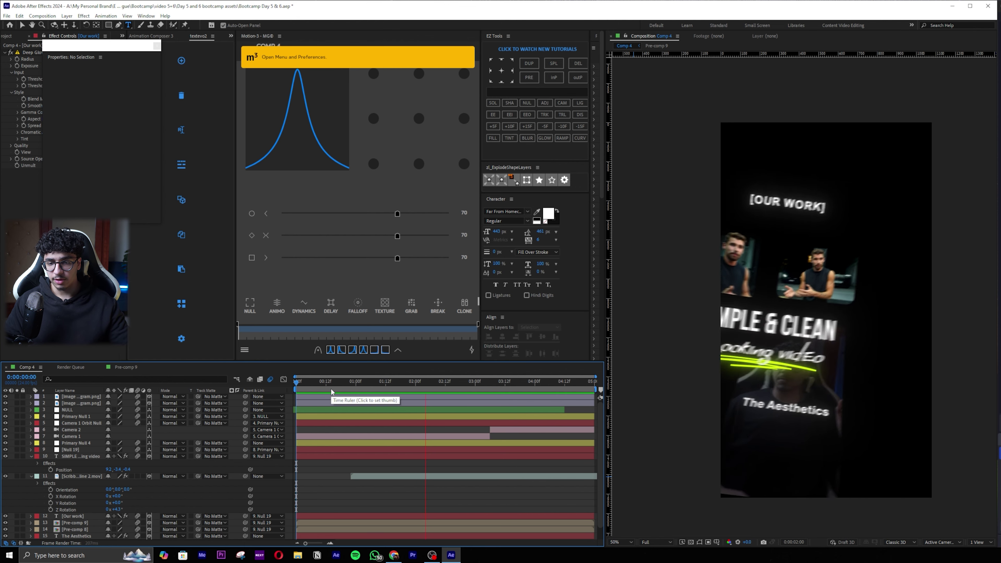
pyautogui.press('space')
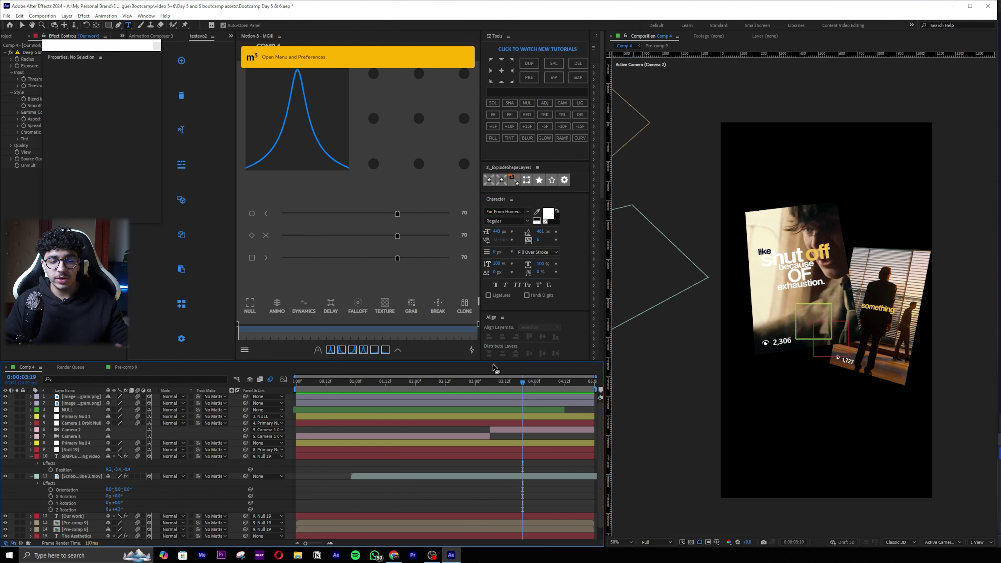
# Add the FILMBURN_SOFT_002.mp4 clip as the uppermost layer at the start of the composition
pyautogui.moveTo(511, 382); pyautogui.dragTo(409, 379)
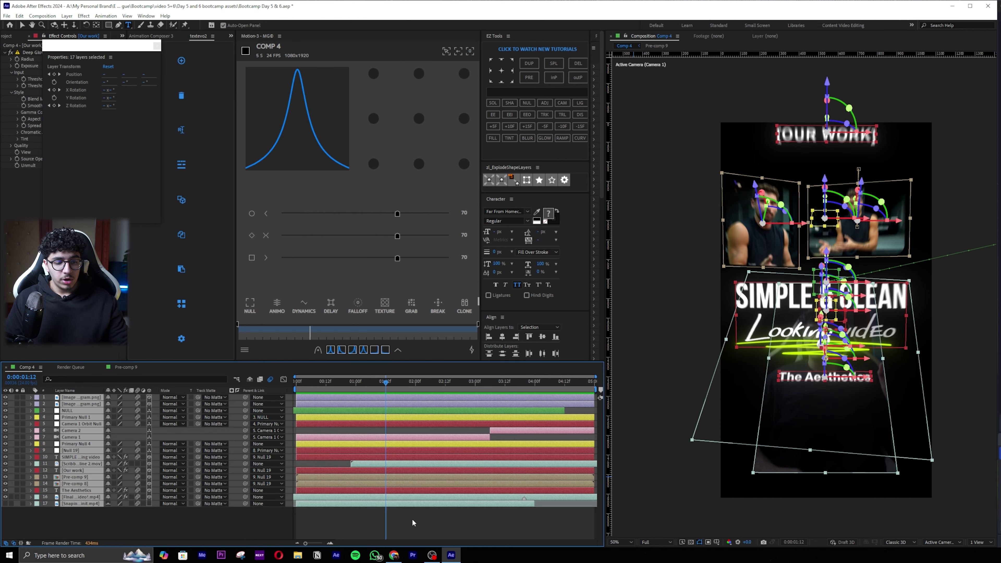
pyautogui.click(413, 520)
pyautogui.moveTo(361, 381); pyautogui.dragTo(267, 376)
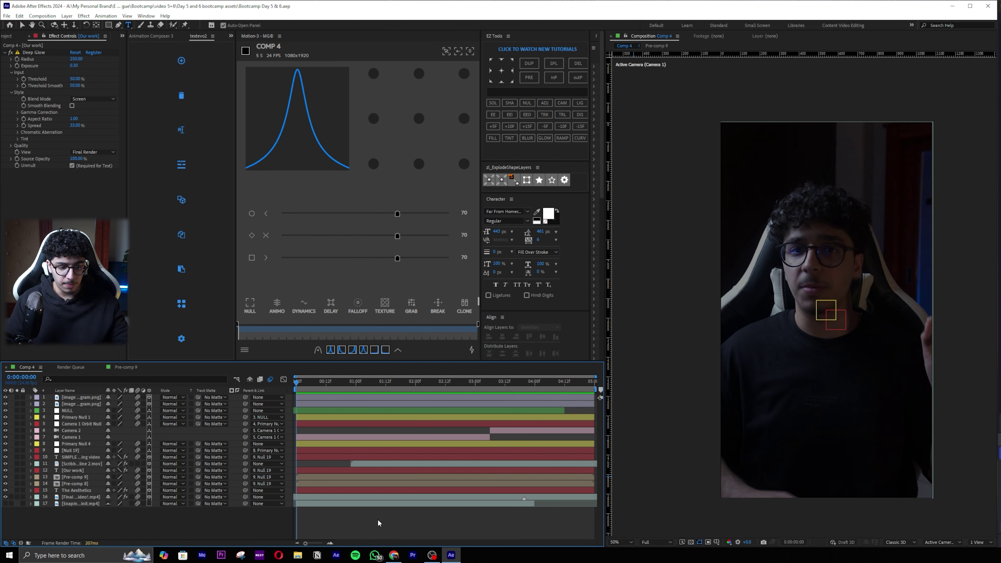
pyautogui.hotkey('ctrl', 'space')
pyautogui.write('burn')
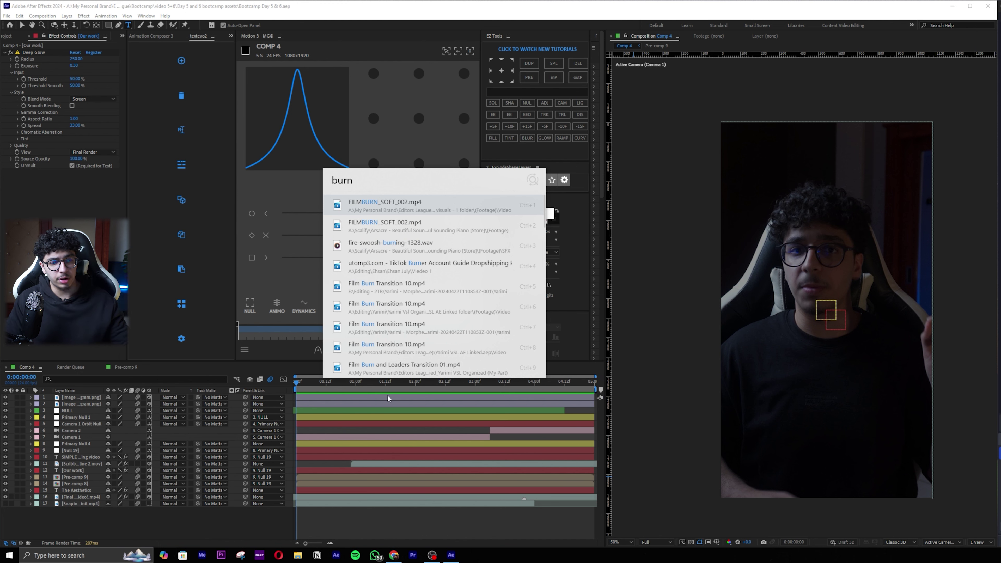
pyautogui.click(442, 207)
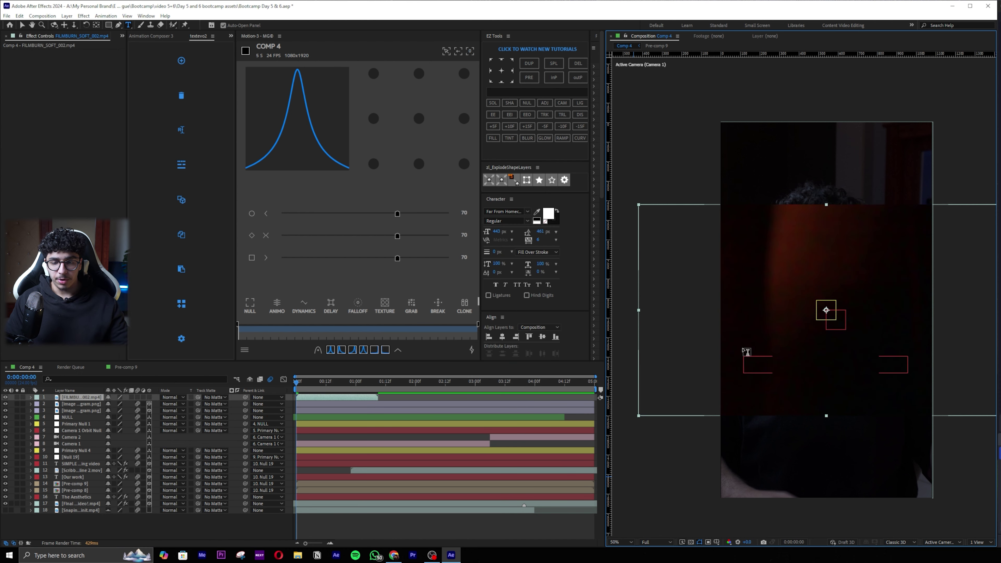
# Rotate the film burn clip by -90° to fill the vertical frame and set its blending mode to Screen
pyautogui.press('r')
pyautogui.click(118, 404)
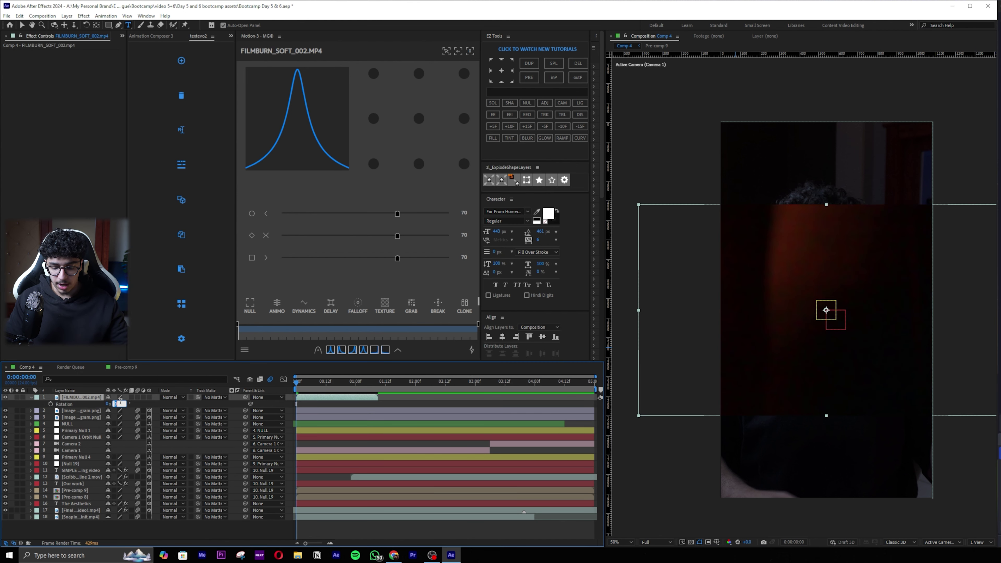
pyautogui.write('-90')
pyautogui.press('Return')
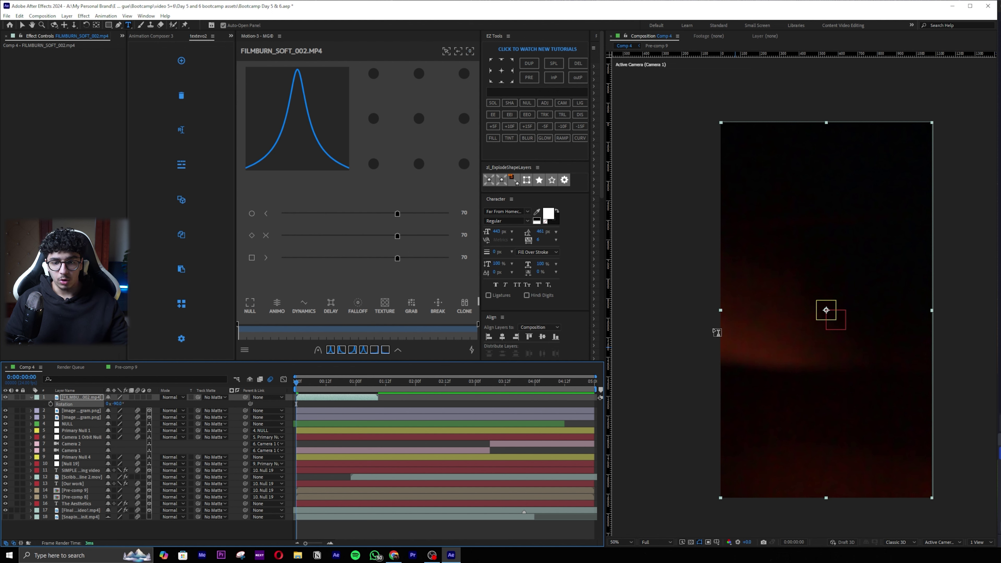
pyautogui.click(183, 398)
pyautogui.click(197, 140)
pyautogui.press('space')
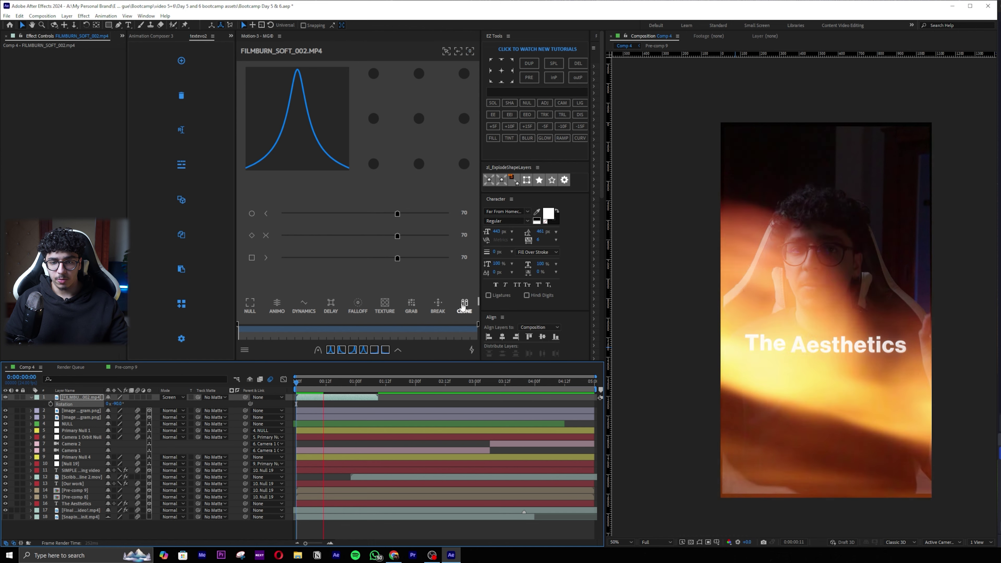
pyautogui.press('space')
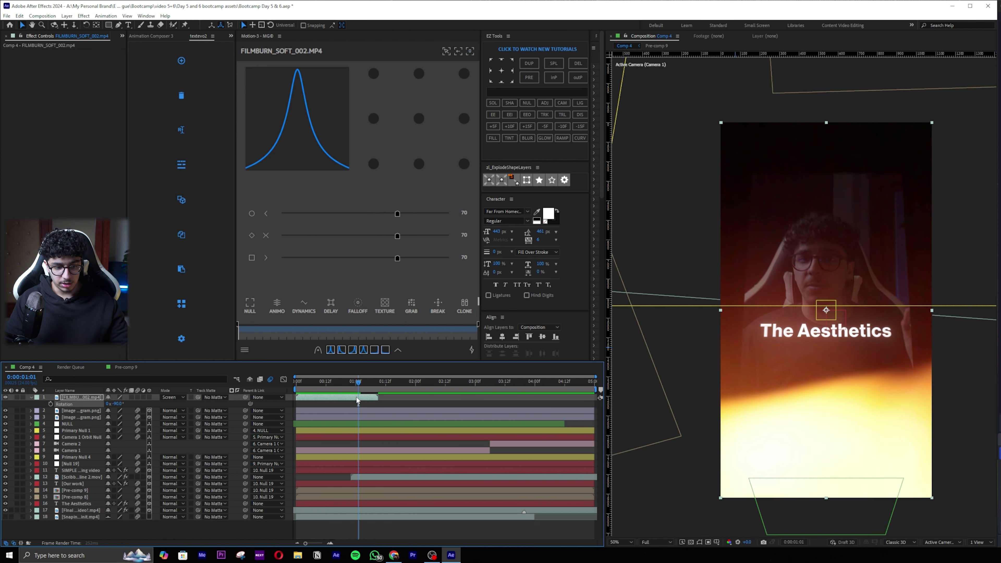
# Slide the film burn clip slightly earlier and lower the preview resolution to Quarter for playback from the start
pyautogui.press('r')
pyautogui.moveTo(358, 385)
pyautogui.mouseDown()
pyautogui.moveTo(312, 378)
pyautogui.moveTo(306, 396)
pyautogui.mouseUp()
pyautogui.press('Home')
pyautogui.click(663, 542)
pyautogui.click(659, 526)
pyautogui.press('space')
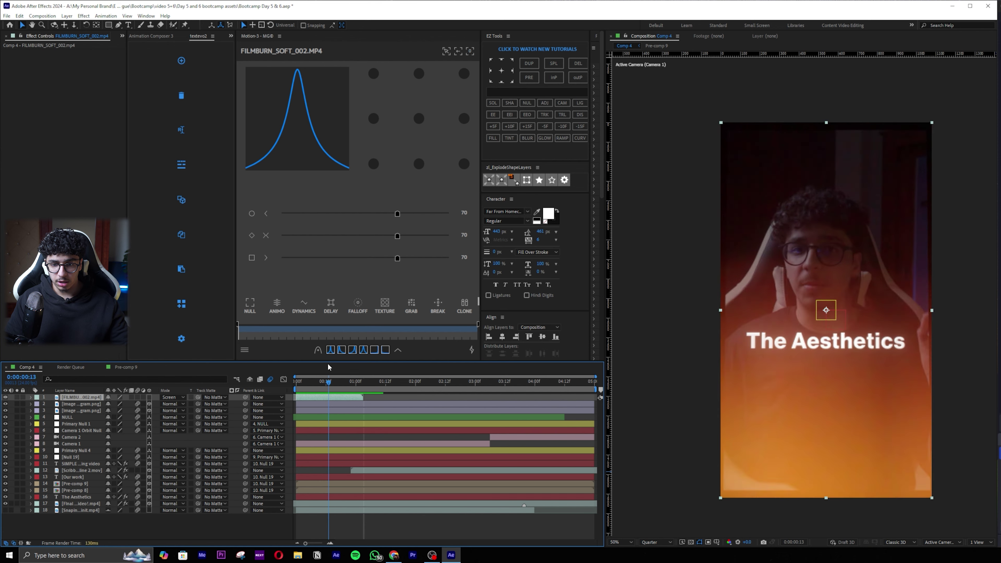
# Trim off the dim opening of the film burn clip and move the clip to the composition's start
pyautogui.hotkey('alt', '[')
pyautogui.click(346, 387)
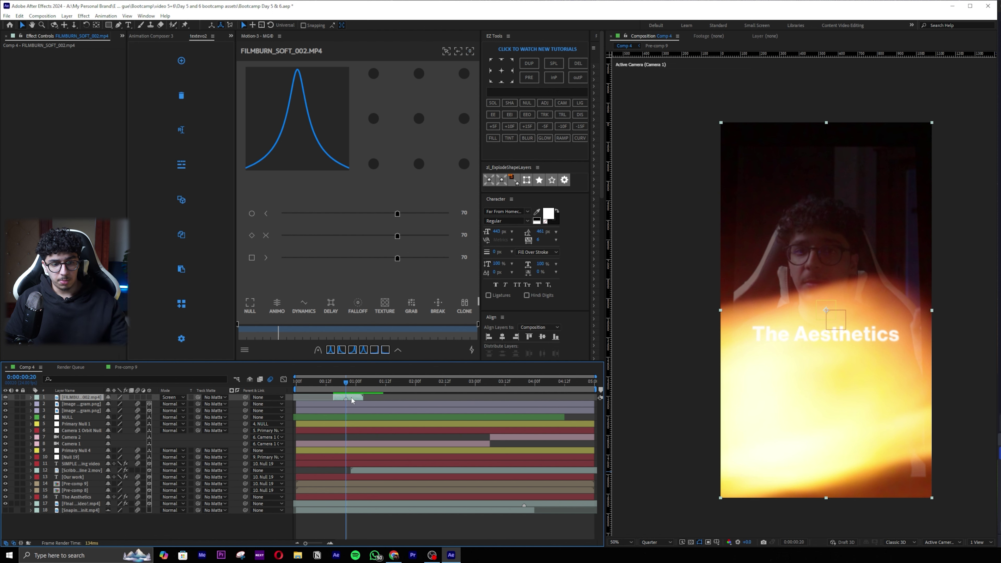
pyautogui.moveTo(330, 396); pyautogui.dragTo(318, 394)
pyautogui.press('Home')
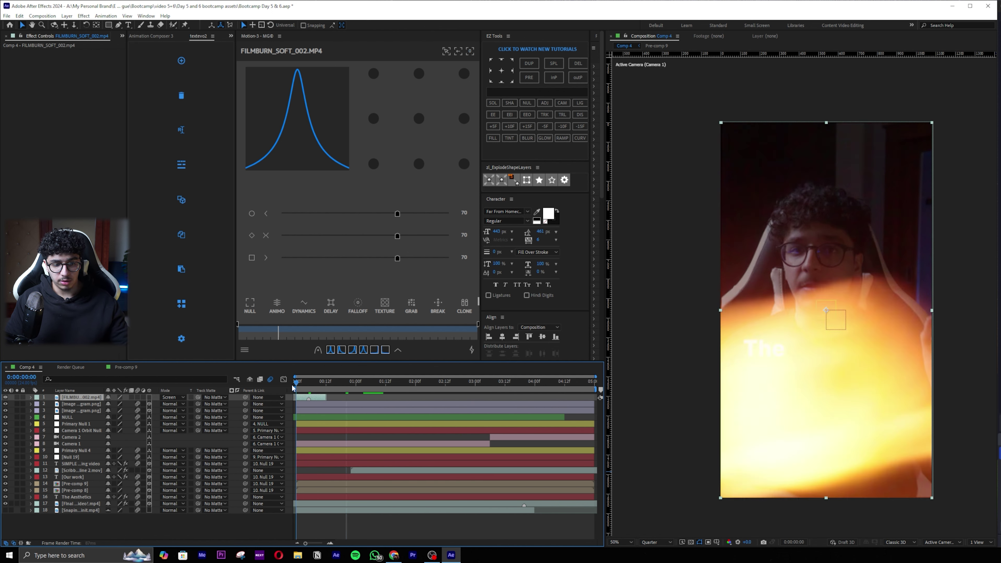
# Keyframe the film burn's opacity at 100% at its start and slide the clip earlier so the bright flash opens the video
pyautogui.press('t')
pyautogui.click(52, 404)
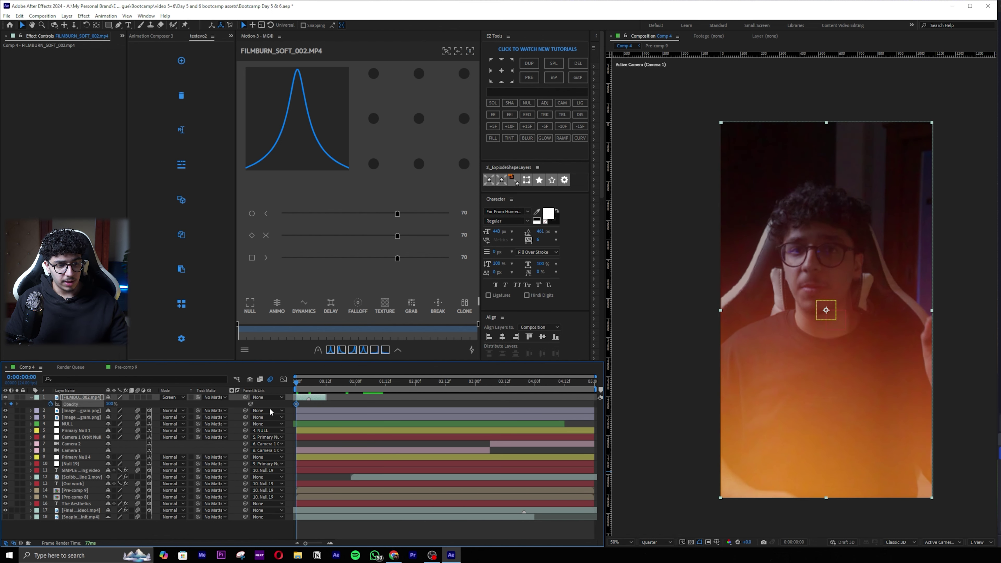
pyautogui.press('space')
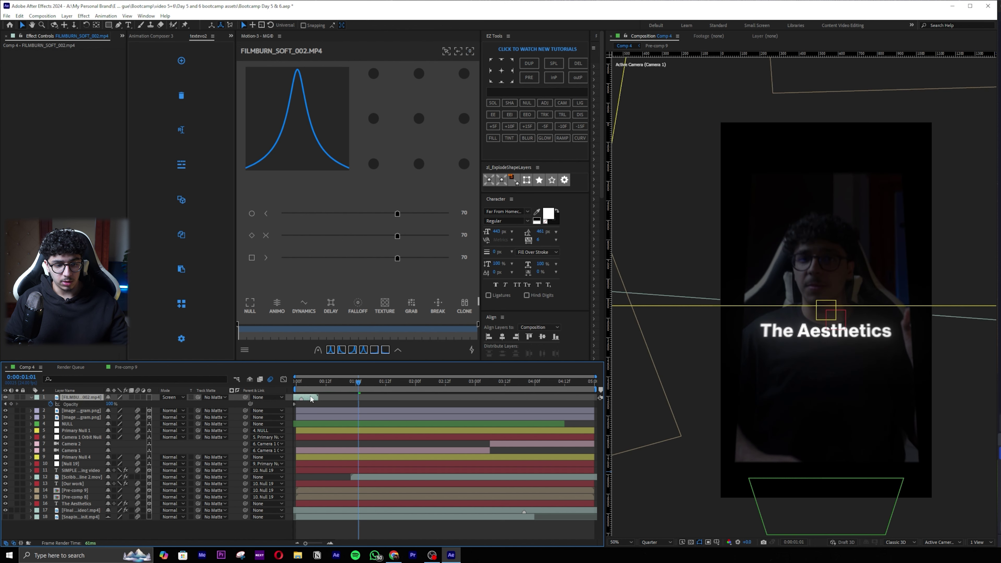
pyautogui.press('space')
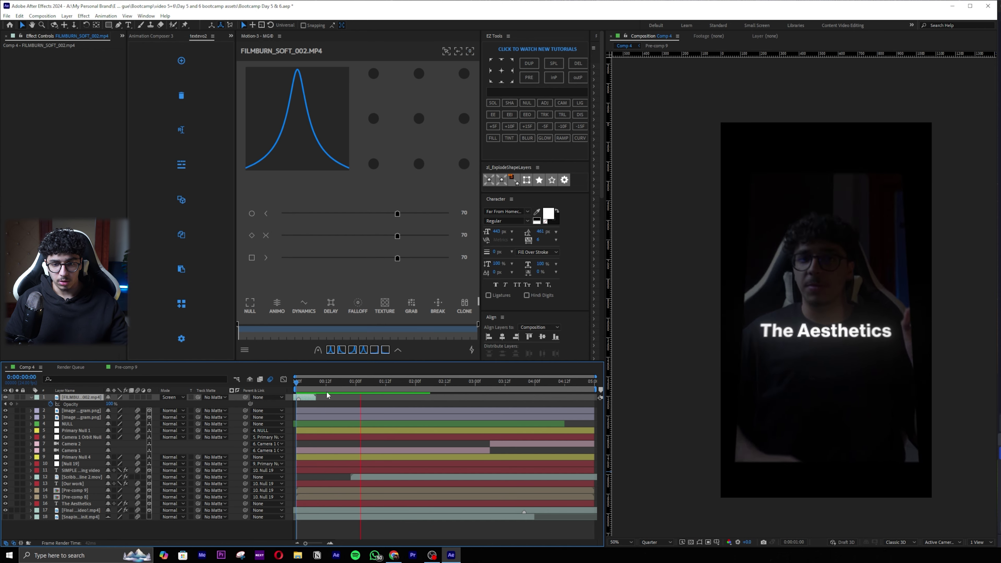
pyautogui.press('space')
pyautogui.moveTo(407, 385)
pyautogui.mouseDown()
pyautogui.moveTo(254, 382)
pyautogui.moveTo(299, 383)
pyautogui.mouseUp()
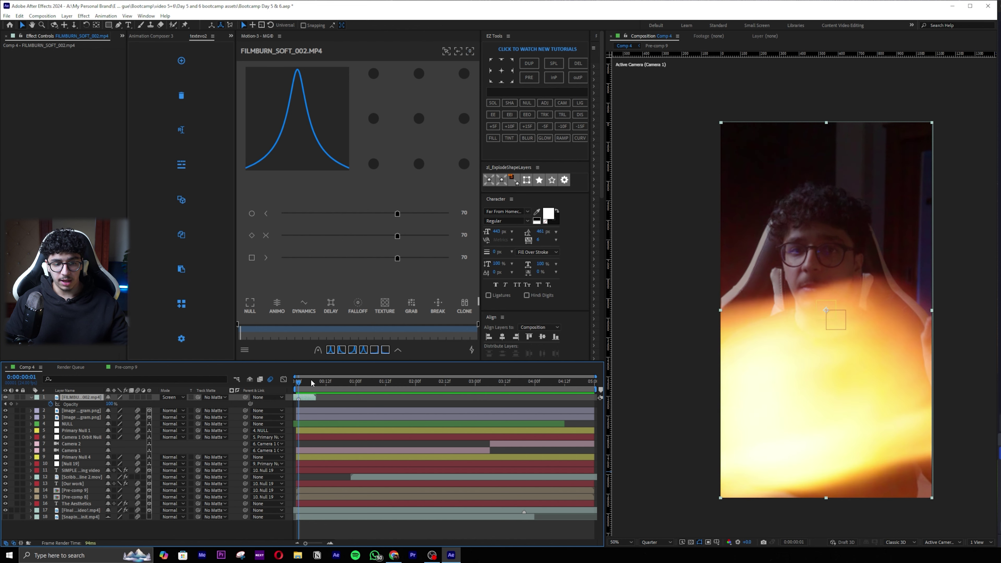
# Apply Hue/Saturation to the film burn with Colorize enabled, a Colorize Hue of 93° and a Colorize Saturation of 53
pyautogui.hotkey('ctrl', 'space')
pyautogui.write('hue')
pyautogui.press('Return')
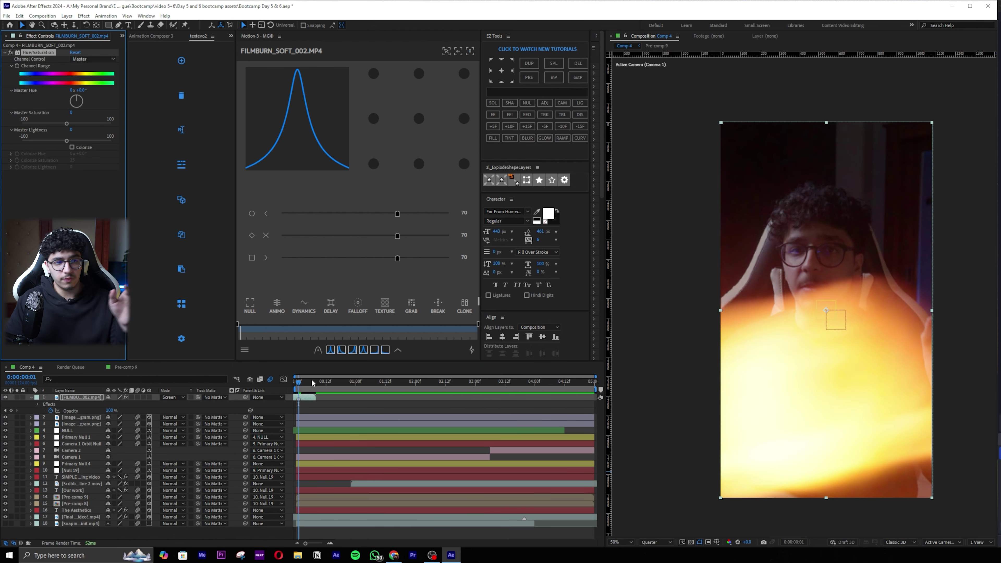
pyautogui.click(72, 147)
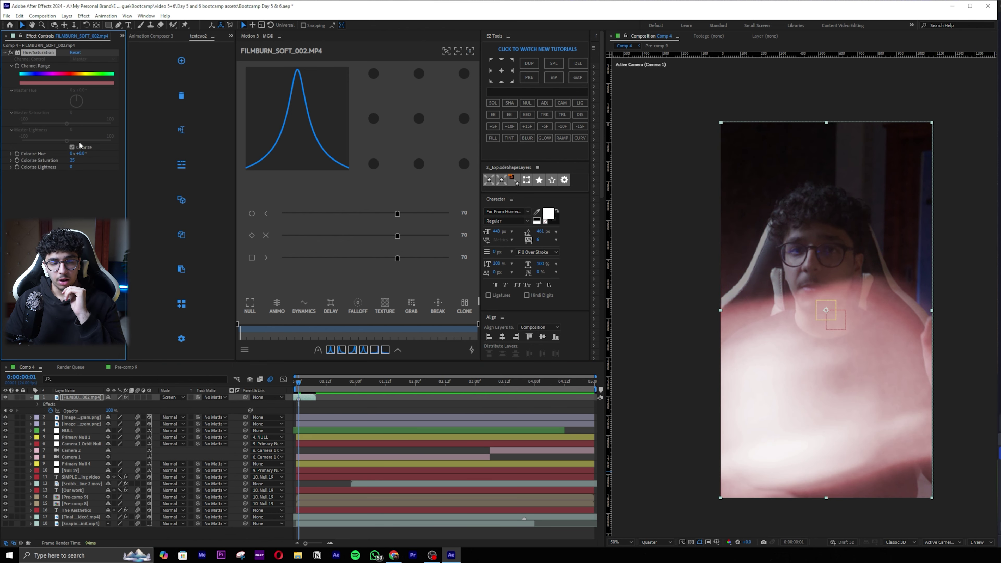
pyautogui.moveTo(72, 160); pyautogui.dragTo(104, 146)
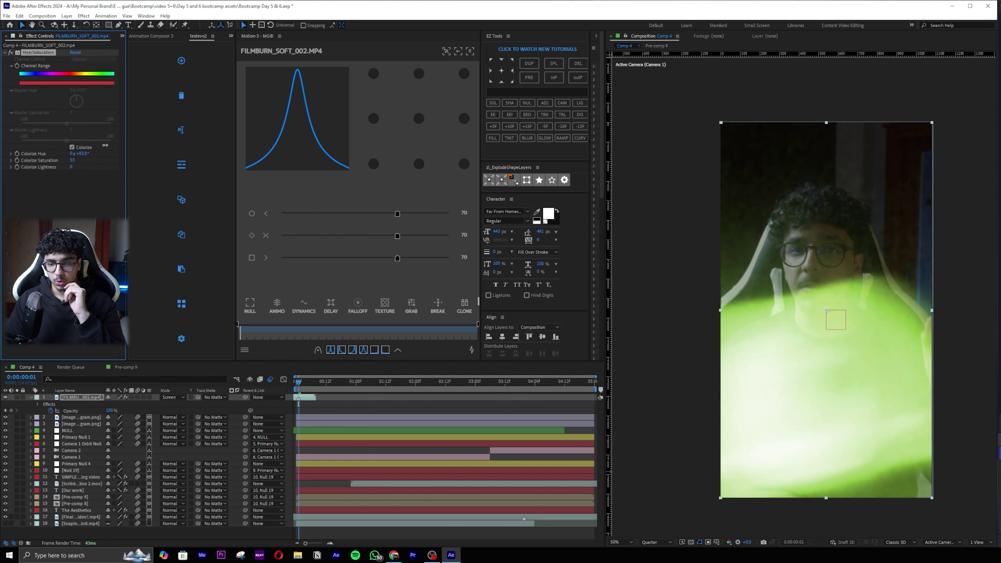
# Play the composition from the start and replay its later section to examine the green film burn
pyautogui.moveTo(299, 381); pyautogui.dragTo(270, 380)
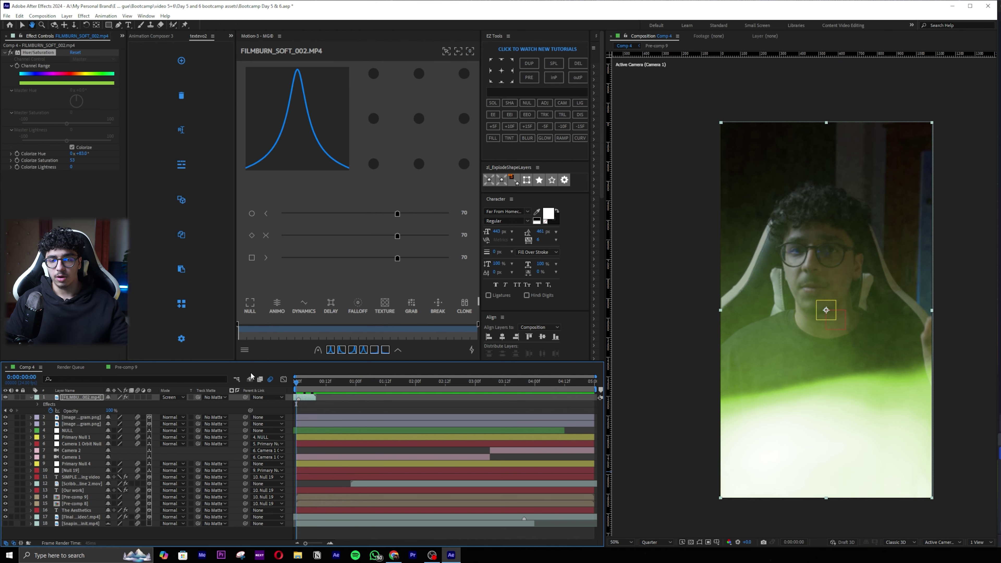
pyautogui.press('space')
pyautogui.moveTo(426, 383); pyautogui.dragTo(382, 383)
pyautogui.press('space')
pyautogui.press('space')
# Add lens dirt.jpg as the uppermost layer, rotate it to portrait and scale it to 299% to fill the frame
pyautogui.moveTo(369, 384); pyautogui.dragTo(346, 386)
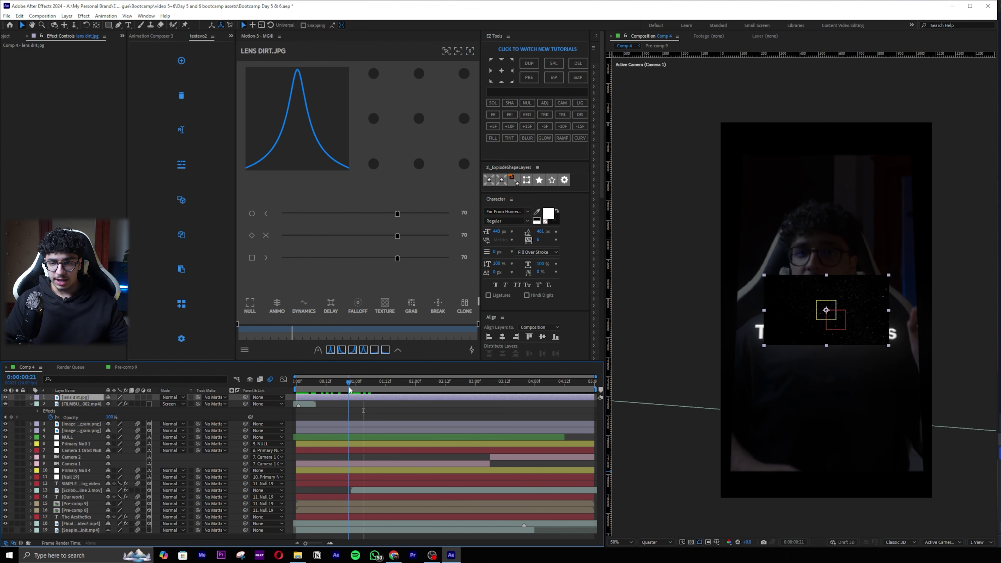
pyautogui.press('r')
pyautogui.moveTo(117, 403); pyautogui.dragTo(122, 408)
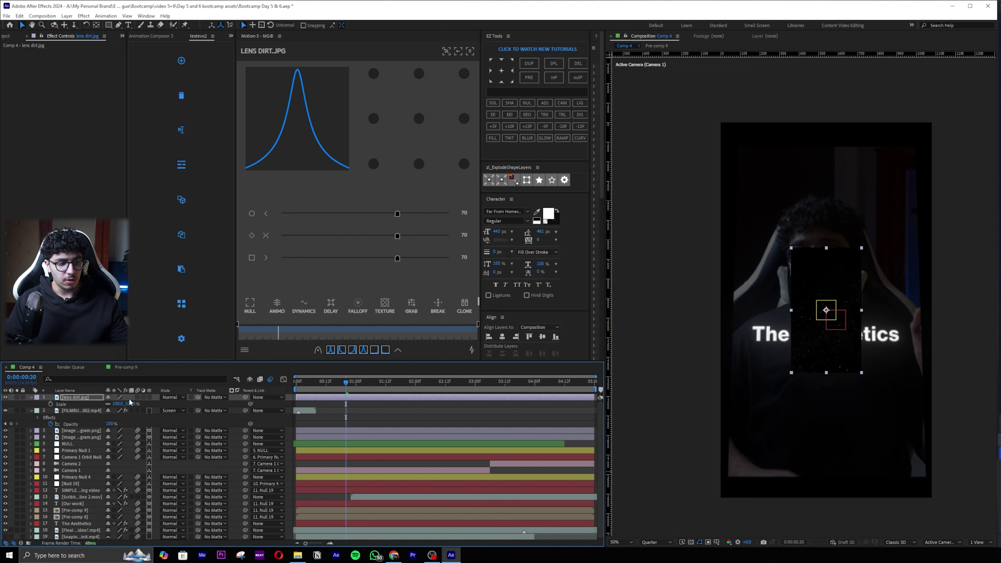
pyautogui.moveTo(132, 403); pyautogui.dragTo(209, 390)
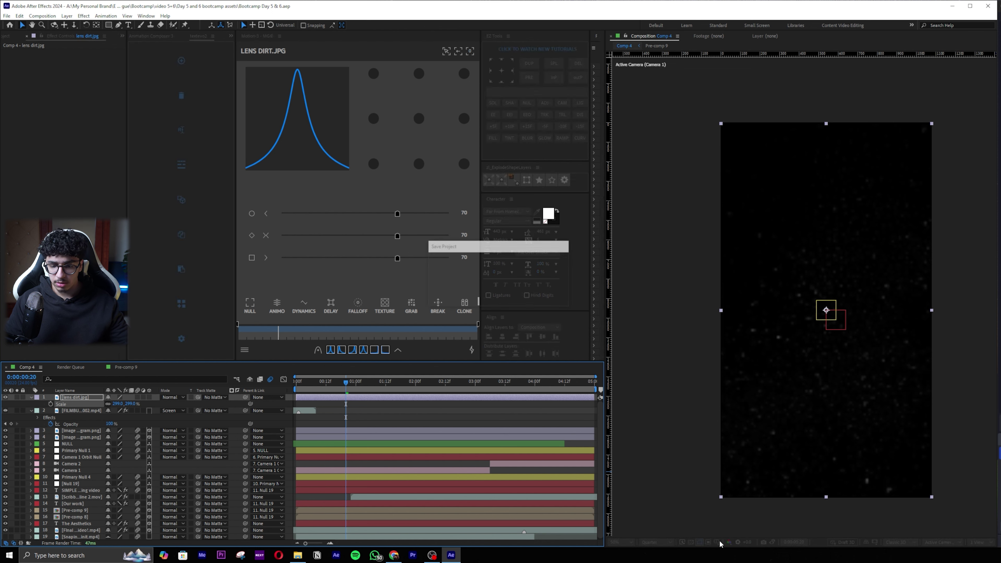
# Restore the preview resolution to Full and set the lens dirt layer's blending mode to Lighten
pyautogui.click(656, 542)
pyautogui.click(665, 490)
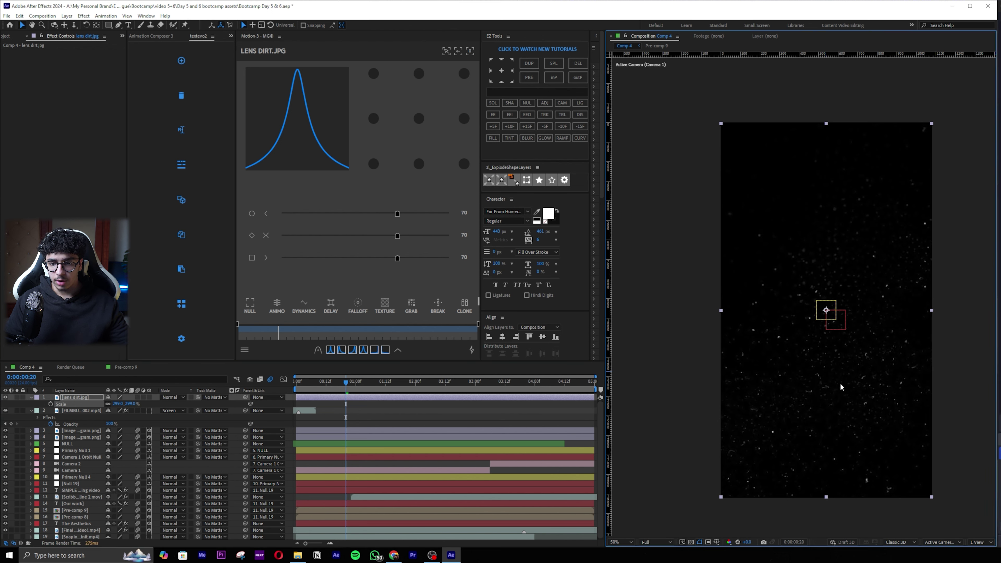
pyautogui.click(174, 397)
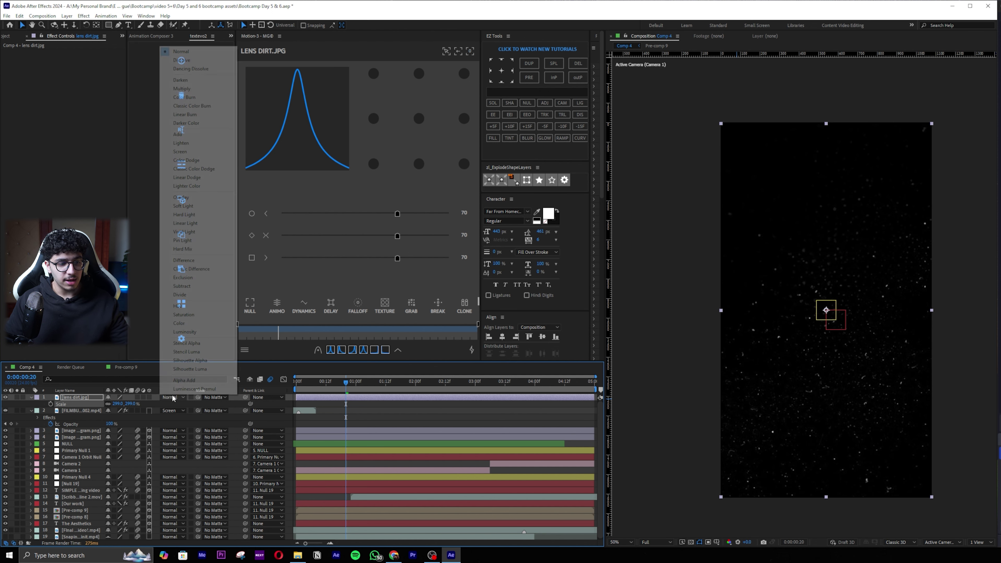
pyautogui.click(179, 143)
pyautogui.click(176, 397)
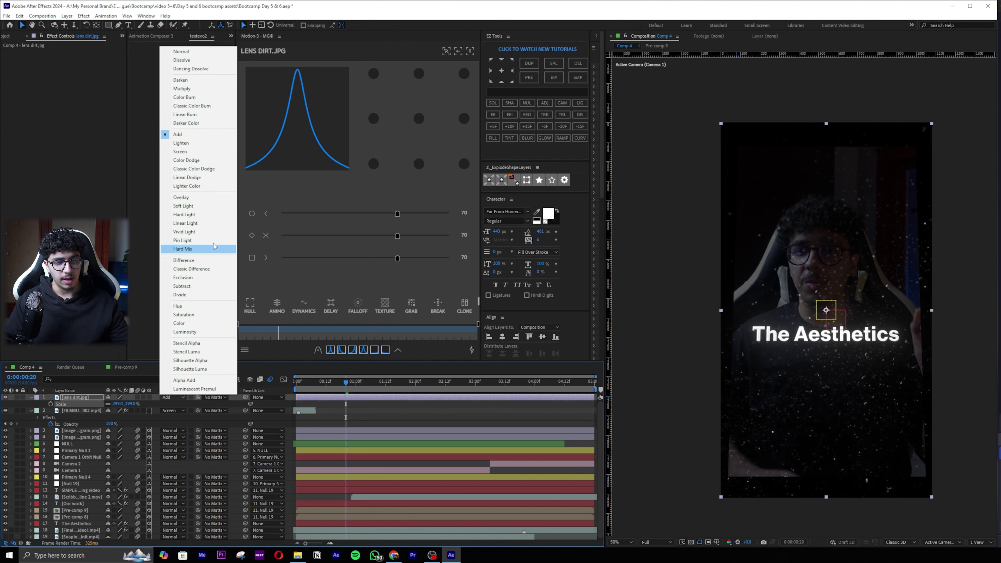
pyautogui.click(194, 145)
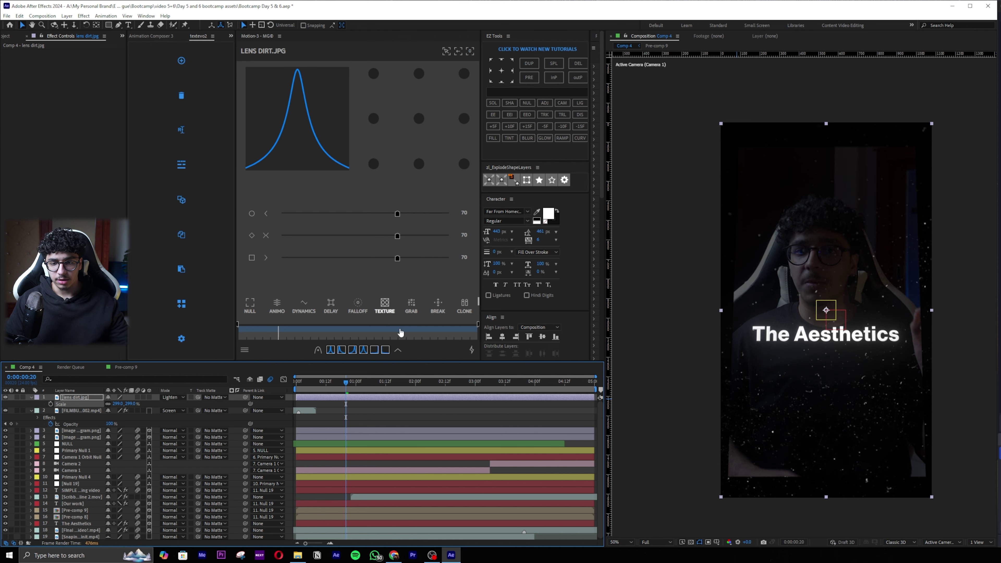
pyautogui.press('space')
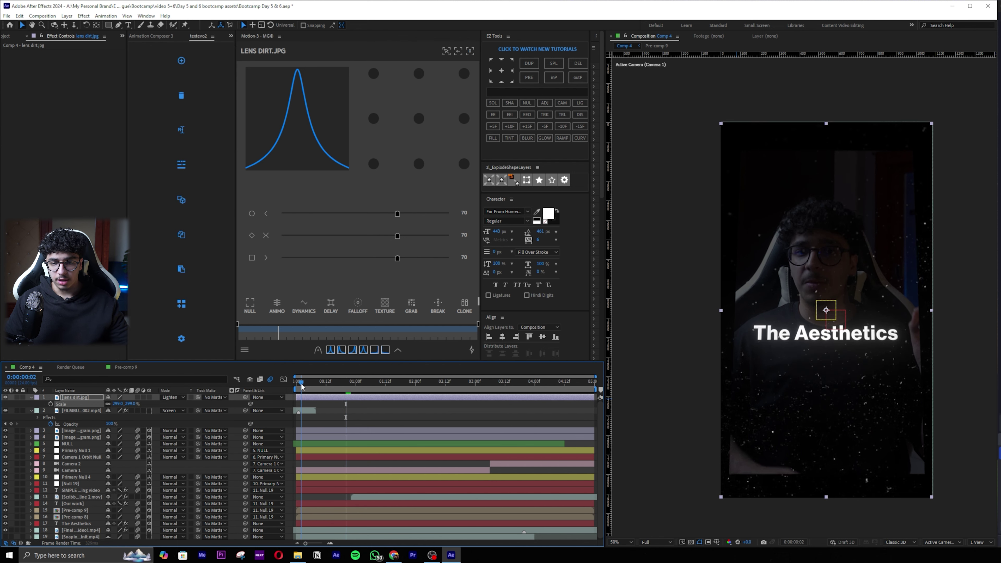
# Set the lens dirt layer's opacity to 50%
pyautogui.press('t')
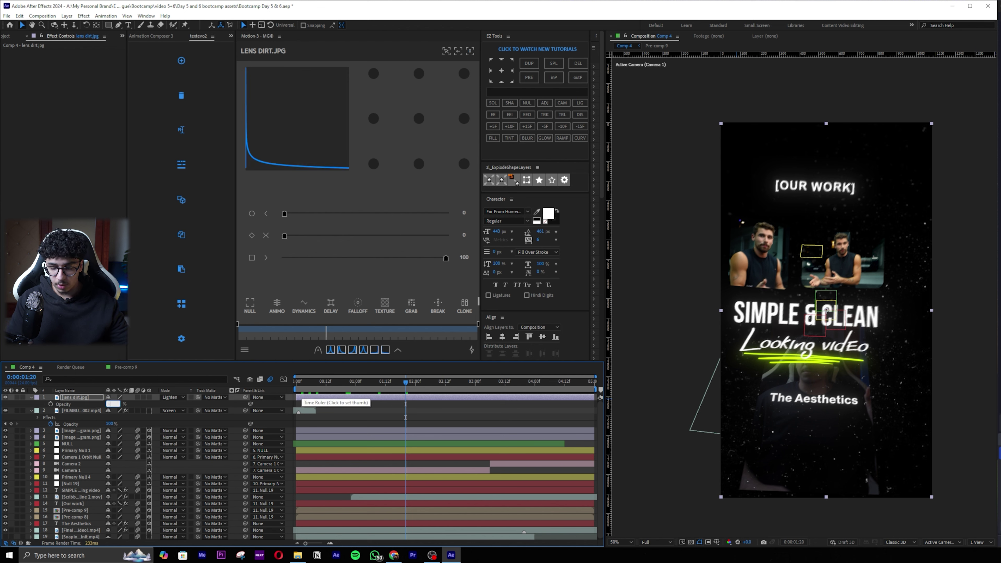
pyautogui.write('-50')
pyautogui.press('Return')
pyautogui.moveTo(406, 382); pyautogui.dragTo(356, 383)
pyautogui.click(108, 404)
pyautogui.write('50')
pyautogui.press('Return')
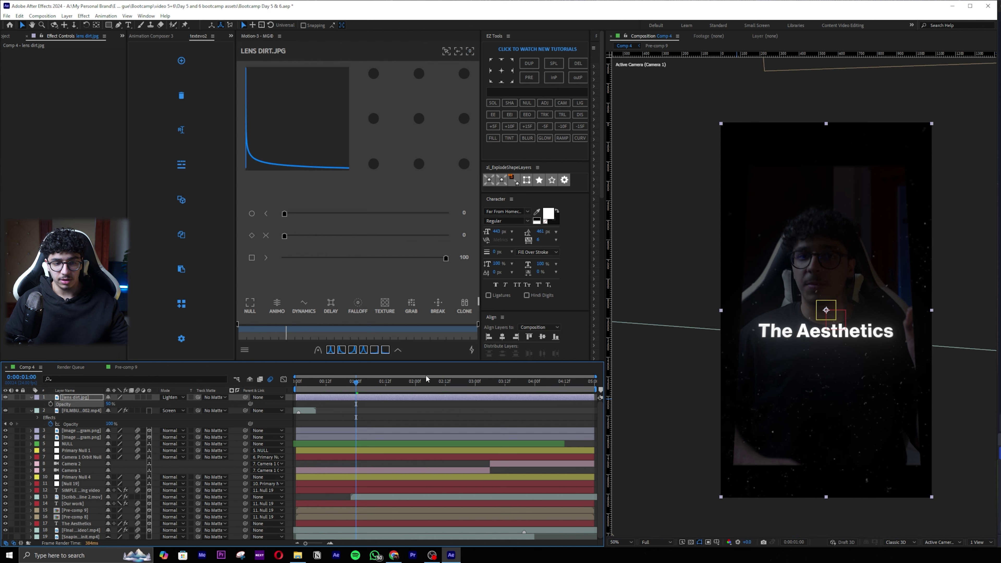
# Apply the Offset effect to the lens dirt layer and give Shift Center To the expression posterizeTime(4) followed by wiggle(10,500)
pyautogui.hotkey('ctrl', 'space')
pyautogui.write('of')
pyautogui.press('Return')
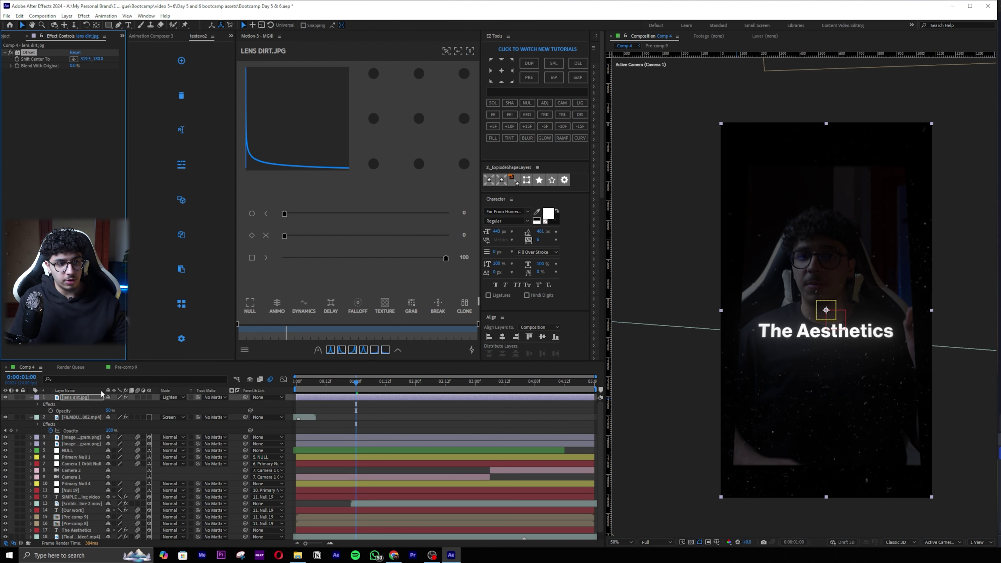
pyautogui.keyDown('alt'); pyautogui.click(18, 59); pyautogui.keyUp('alt')
pyautogui.write('wi')
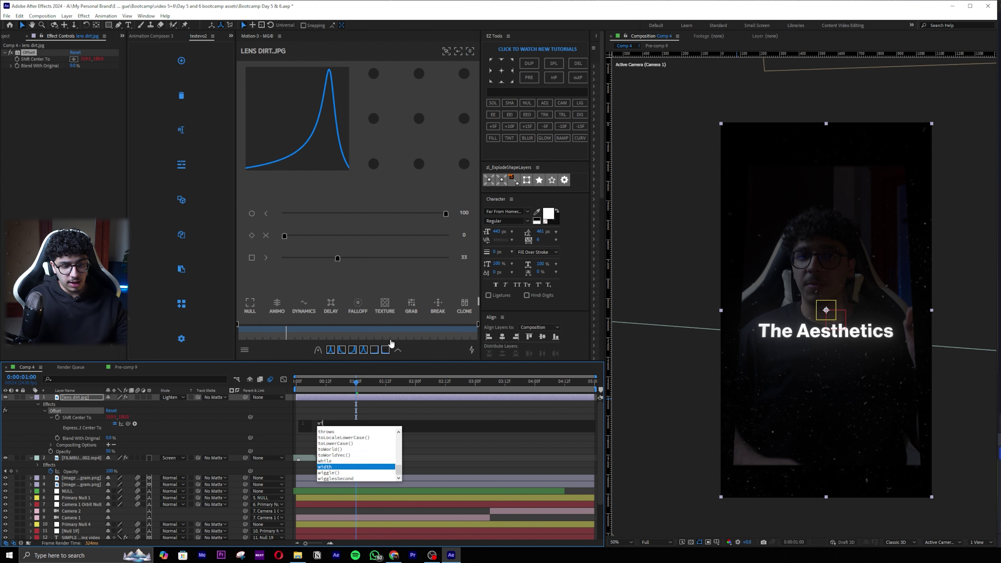
pyautogui.write('ggposterizeTime(4')
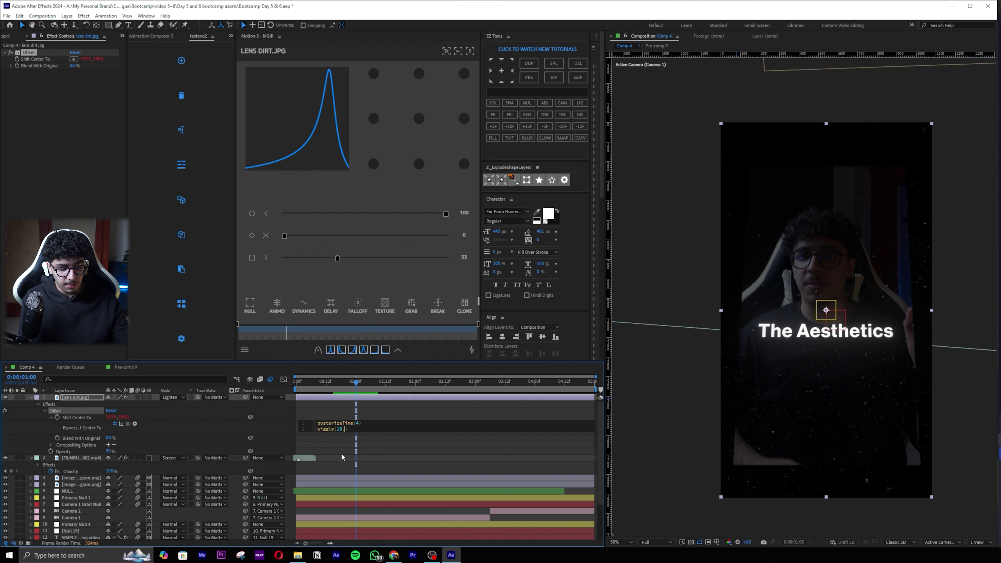
pyautogui.click(359, 410)
# Preview the composition from the start and play the lens dirt layer soloed to examine its flickering motion
pyautogui.click(295, 383)
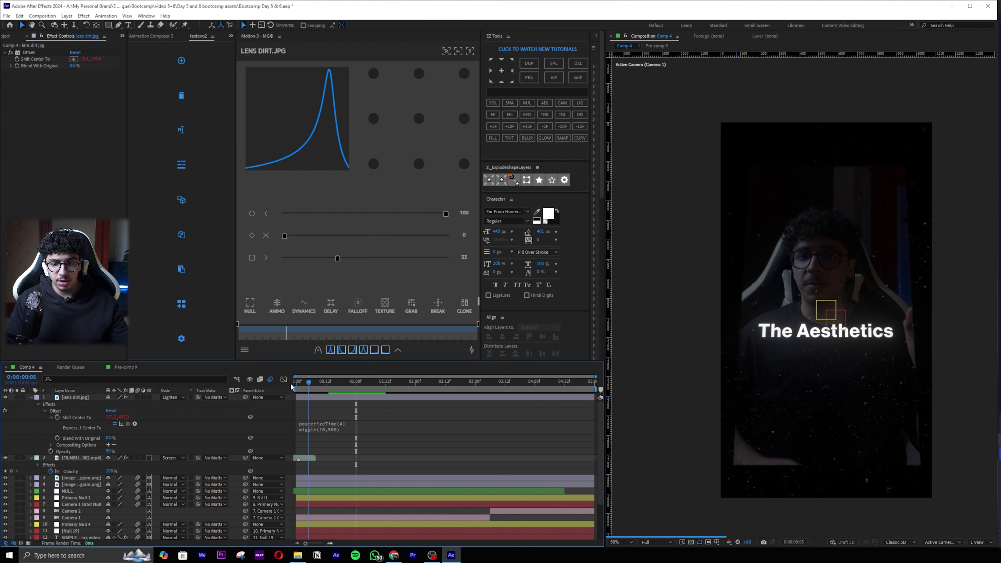
pyautogui.press('space')
pyautogui.press('space')
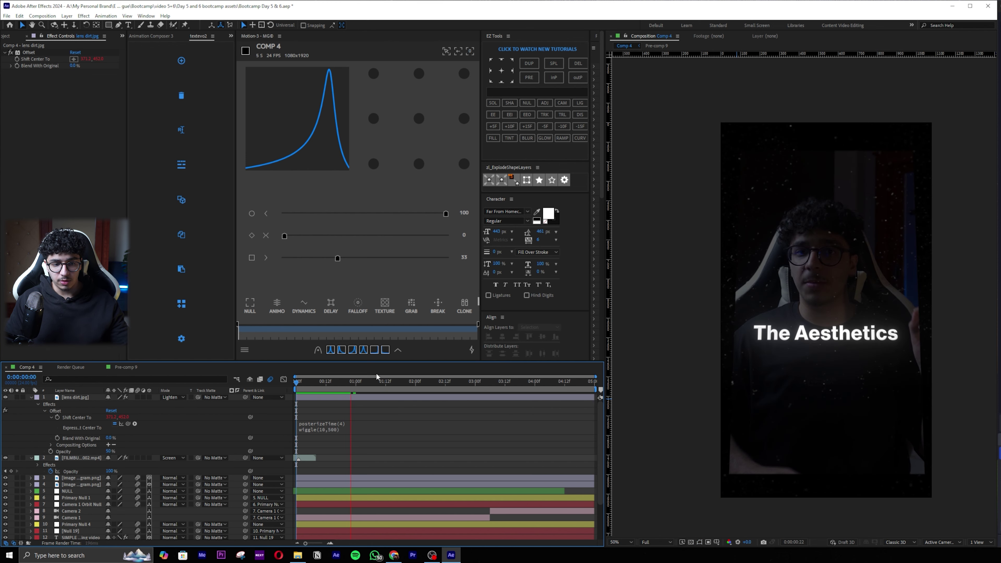
pyautogui.press('space')
pyautogui.press('space')
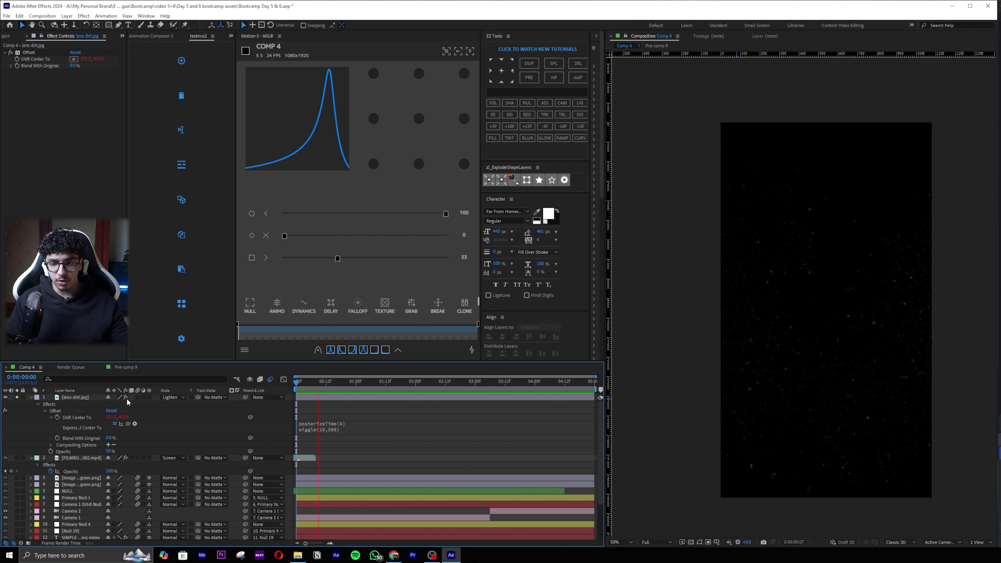
# Change the wiggle in the lens dirt layer's Shift Center To expression to wiggle(25,500) and preview from the start
pyautogui.click(327, 431)
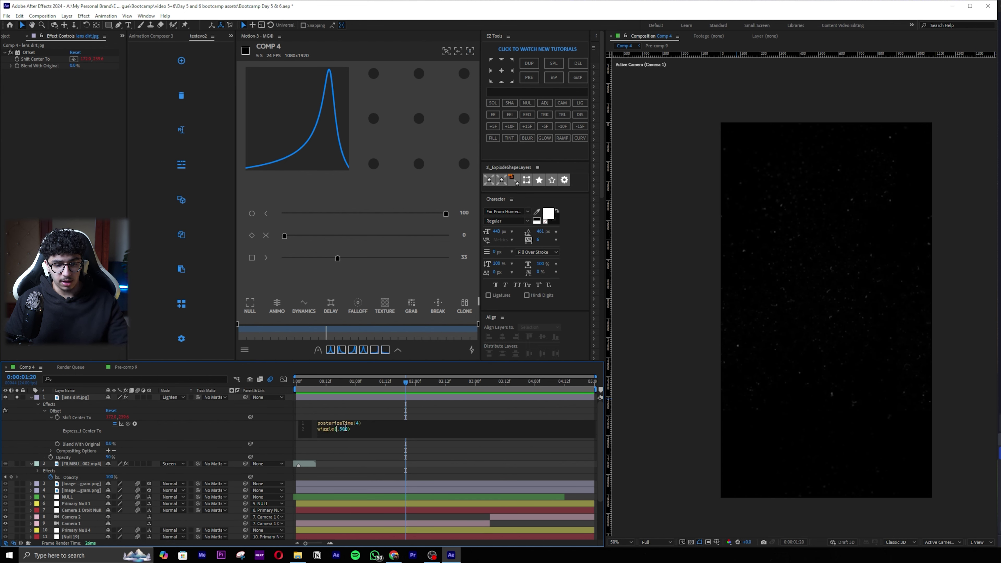
pyautogui.moveTo(404, 384); pyautogui.dragTo(283, 390)
pyautogui.press('space')
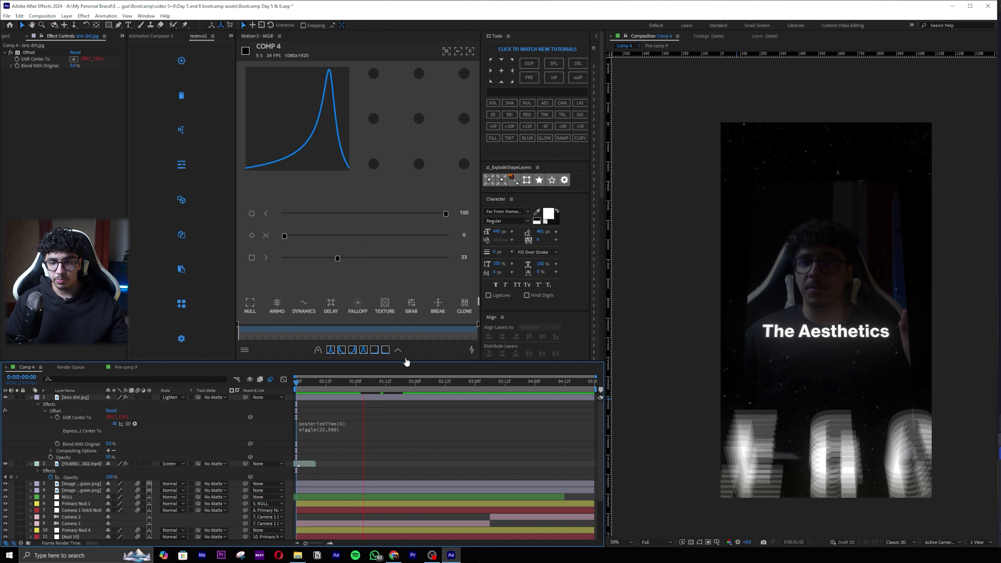
# Keyframe the lens dirt layer's opacity to fade in from 0% at frame 22 to 50% just after two seconds, and preview it
pyautogui.press('u')
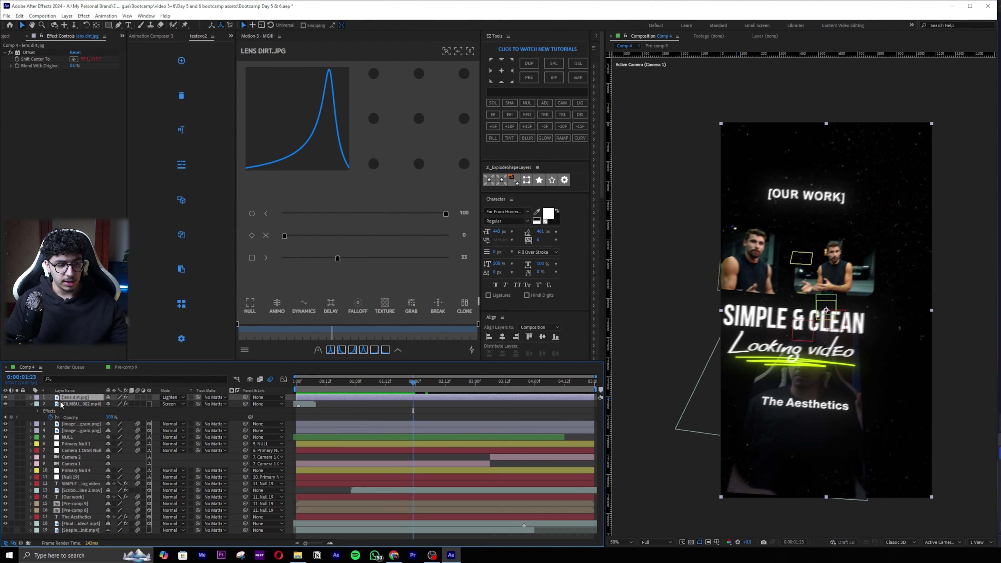
pyautogui.hotkey('alt', 'shift', 't')
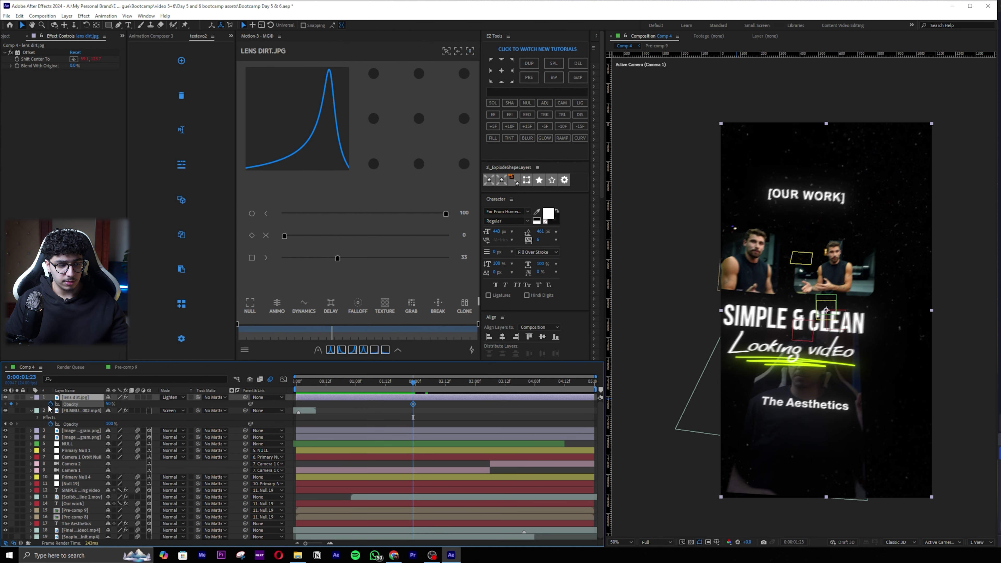
pyautogui.press('Home')
pyautogui.press('space')
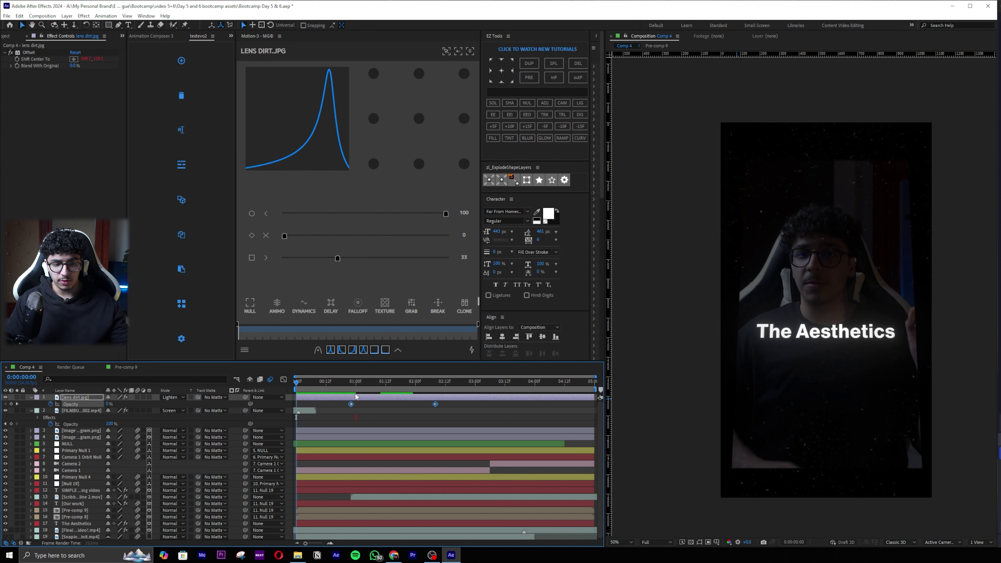
pyautogui.press('space')
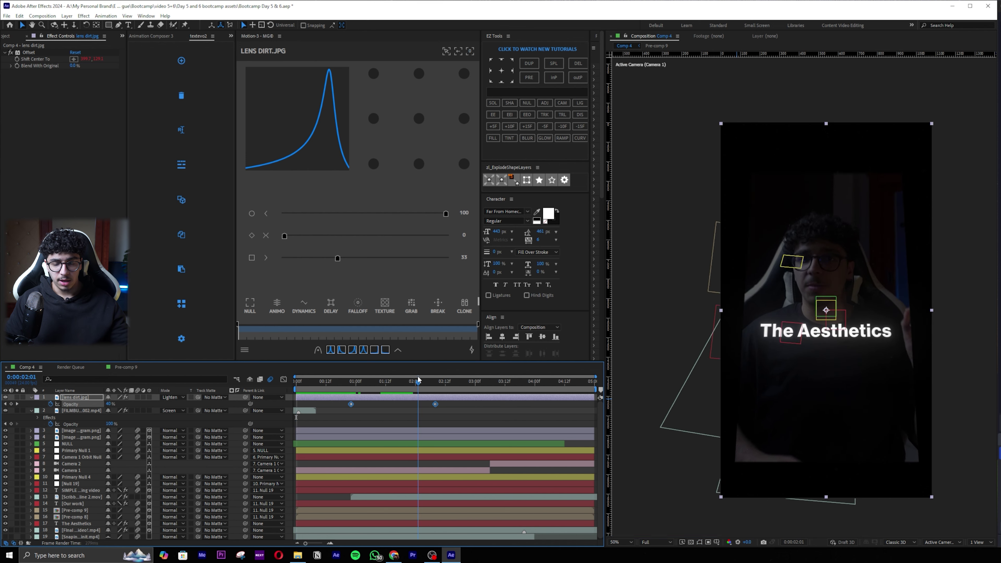
# Make the lens dirt a 3D layer, then move it upward and scale it to about 453% to cover the frame
pyautogui.click(149, 397)
pyautogui.moveTo(385, 382); pyautogui.dragTo(431, 382)
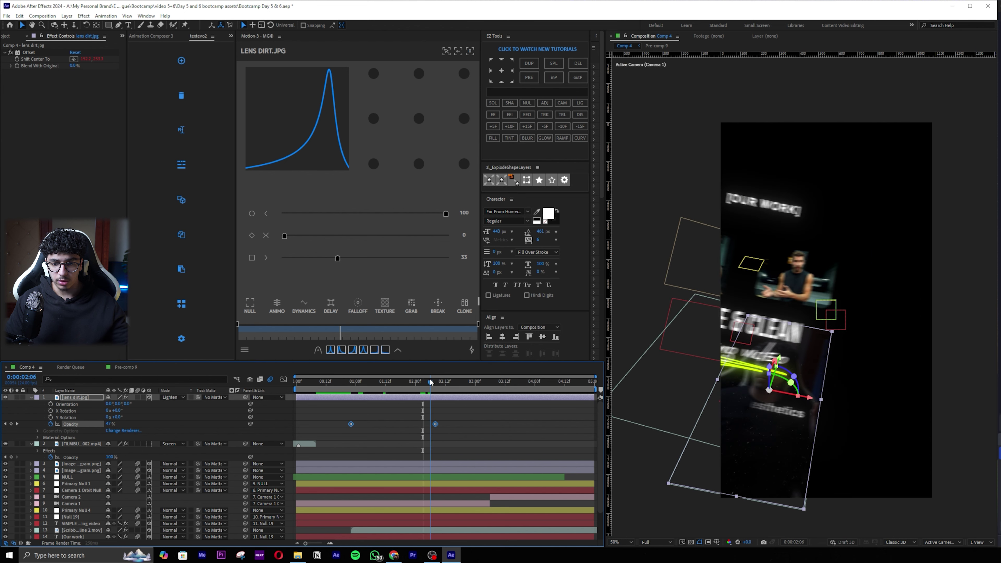
pyautogui.hotkey('ctrl', 'Home')
pyautogui.press('s')
pyautogui.moveTo(118, 404); pyautogui.dragTo(158, 404)
pyautogui.moveTo(779, 441); pyautogui.dragTo(787, 254)
pyautogui.moveTo(144, 407); pyautogui.dragTo(158, 406)
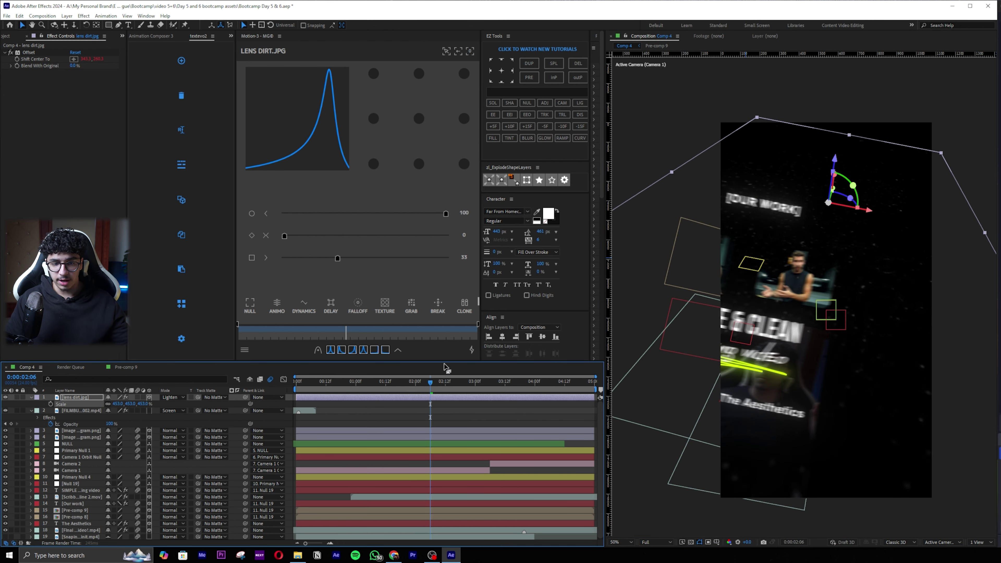
# Hide the layer controls and preview the composition to examine how the 3D lens dirt moves with the camera
pyautogui.click(351, 382)
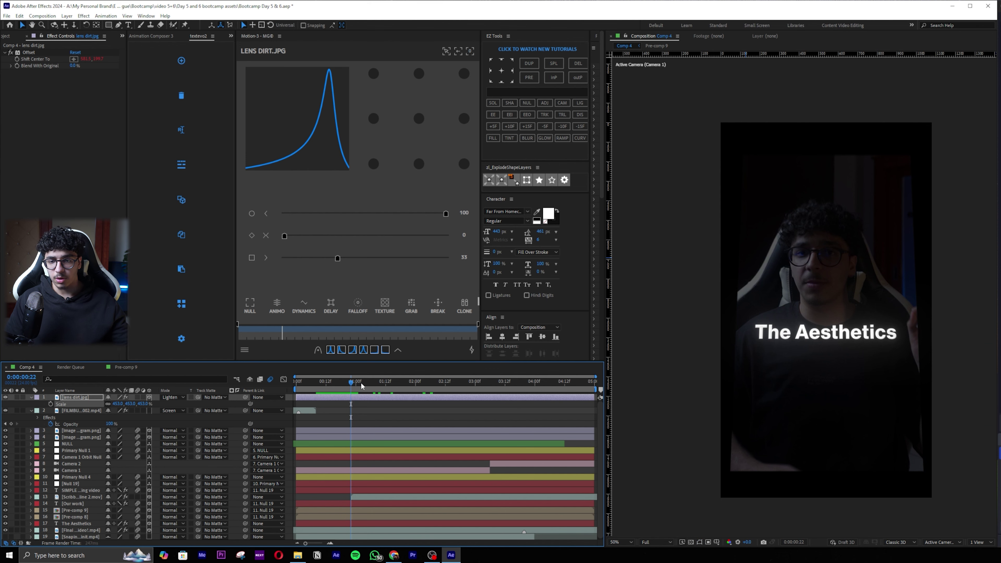
pyautogui.press('space')
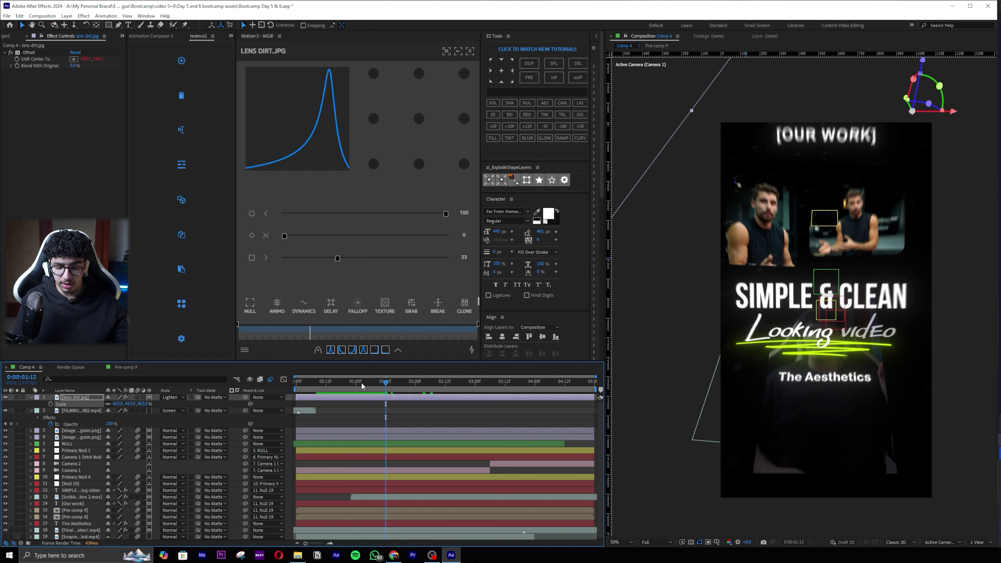
pyautogui.click(965, 367)
pyautogui.hotkey('ctrl', 'shift', 'h')
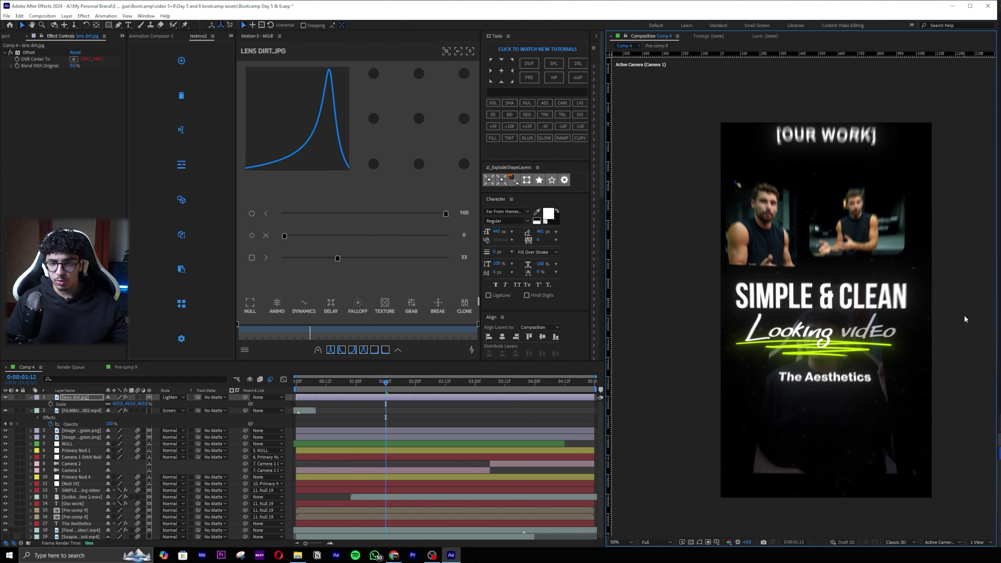
pyautogui.press('space')
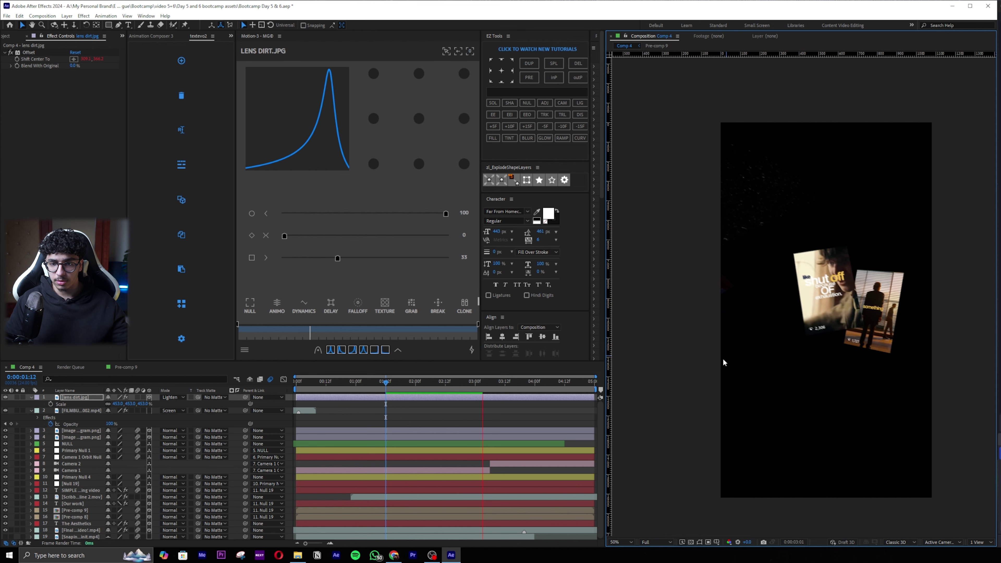
# Apply the Motion Tile effect to the lens dirt layer and set its output width and output height to 333
pyautogui.press('space')
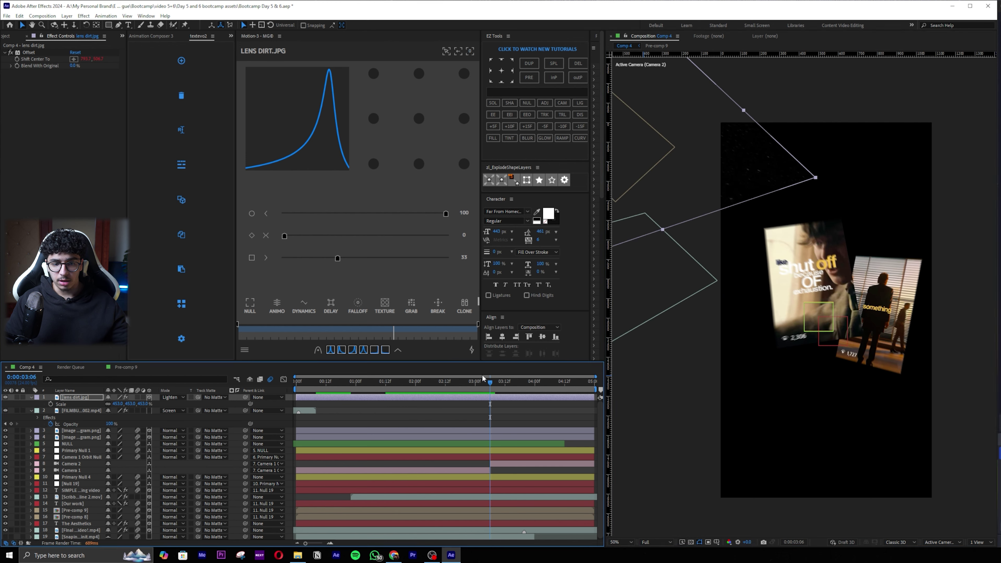
pyautogui.hotkey('ctrl', 'space')
pyautogui.write('motoi')
pyautogui.press('BackSpace')
pyautogui.press('BackSpace')
pyautogui.press('Return')
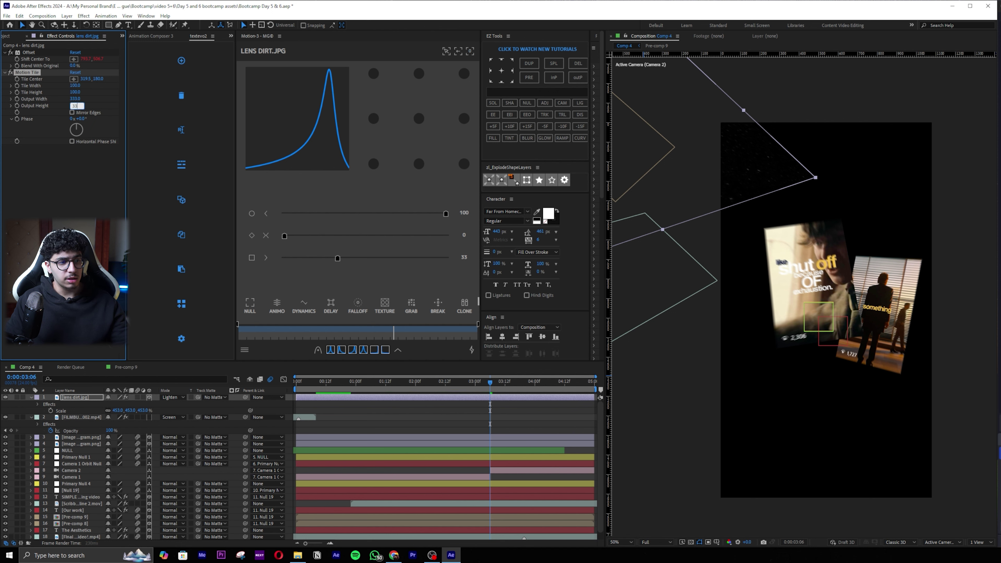
pyautogui.write('333')
pyautogui.press('Return')
# Preview the composition from the start at Quarter resolution and restore the preview resolution to Full
pyautogui.click(559, 415)
pyautogui.moveTo(490, 380); pyautogui.dragTo(296, 385)
pyautogui.click(656, 542)
pyautogui.click(657, 522)
pyautogui.press('space')
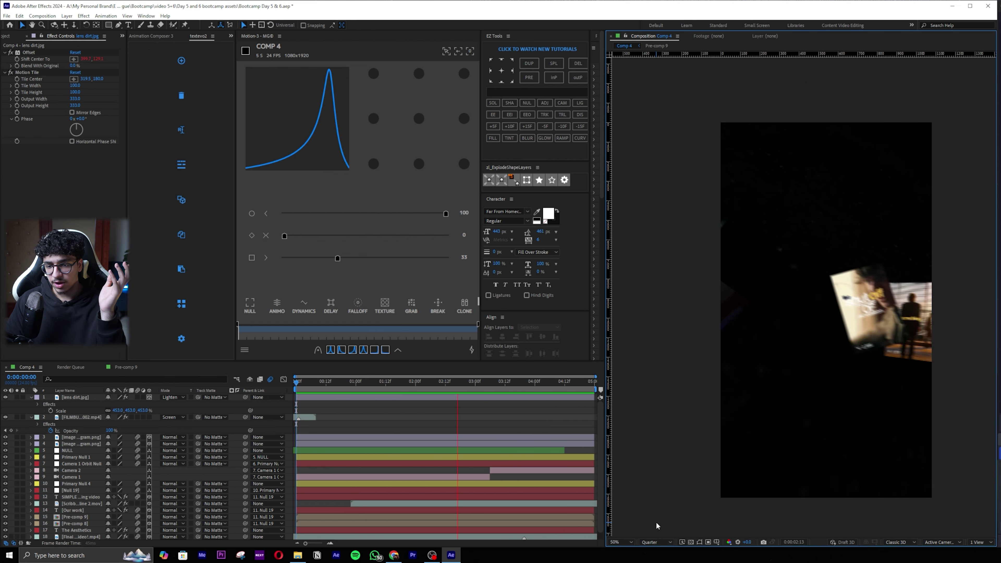
pyautogui.click(657, 542)
pyautogui.click(662, 502)
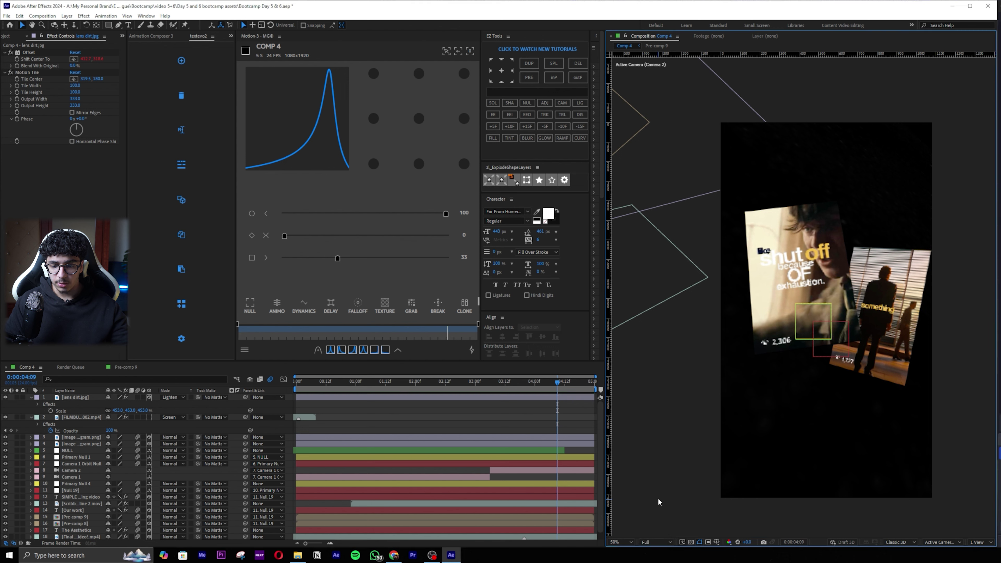
# Add Position and Scale keyframes to the lens dirt layer at 0:00:02:04
pyautogui.moveTo(557, 382); pyautogui.dragTo(427, 386)
pyautogui.click(435, 397)
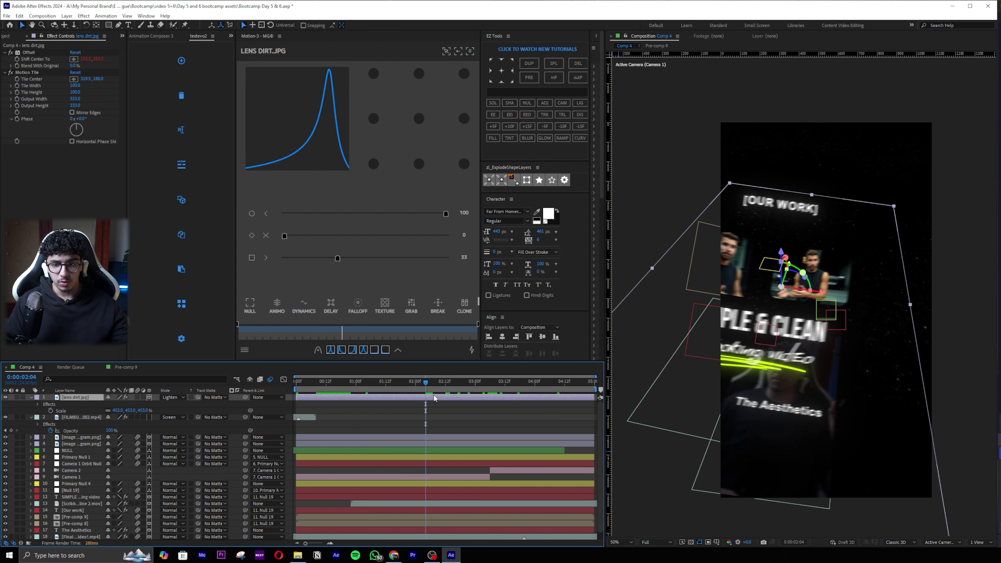
pyautogui.press('u')
pyautogui.press('s')
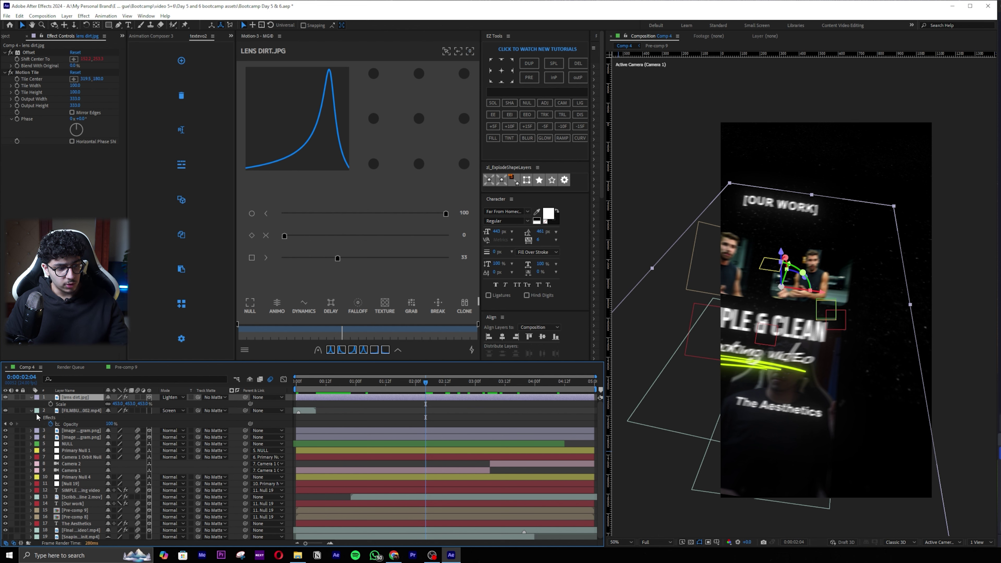
pyautogui.hotkey('alt', 'shift', 'p')
# At 0:00:02:20, move the lens dirt layer beside the two tilted video cards and reduce its scale to 213%
pyautogui.click(466, 387)
pyautogui.moveTo(711, 223); pyautogui.dragTo(887, 204)
pyautogui.moveTo(138, 413); pyautogui.dragTo(44, 413)
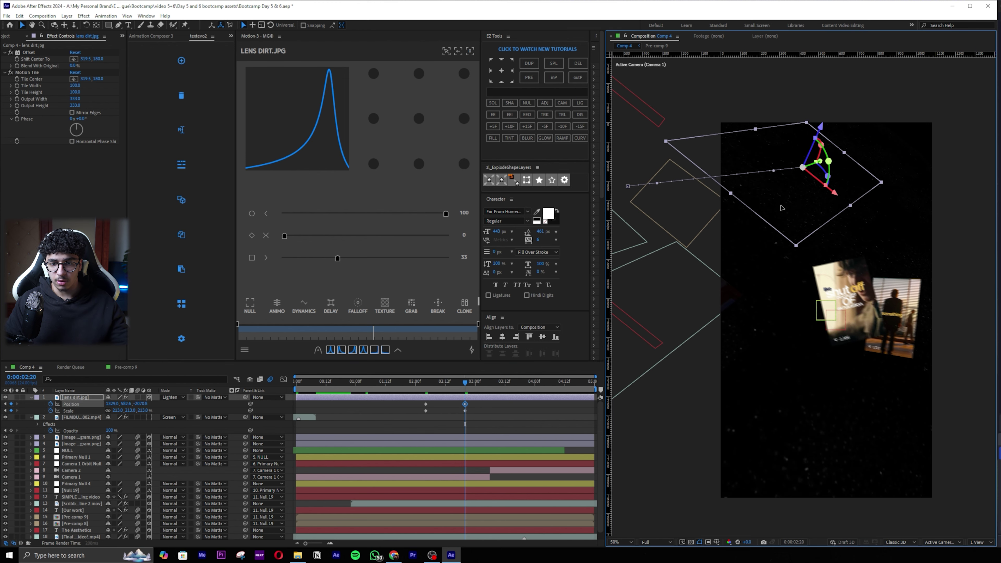
pyautogui.moveTo(782, 208); pyautogui.dragTo(767, 284)
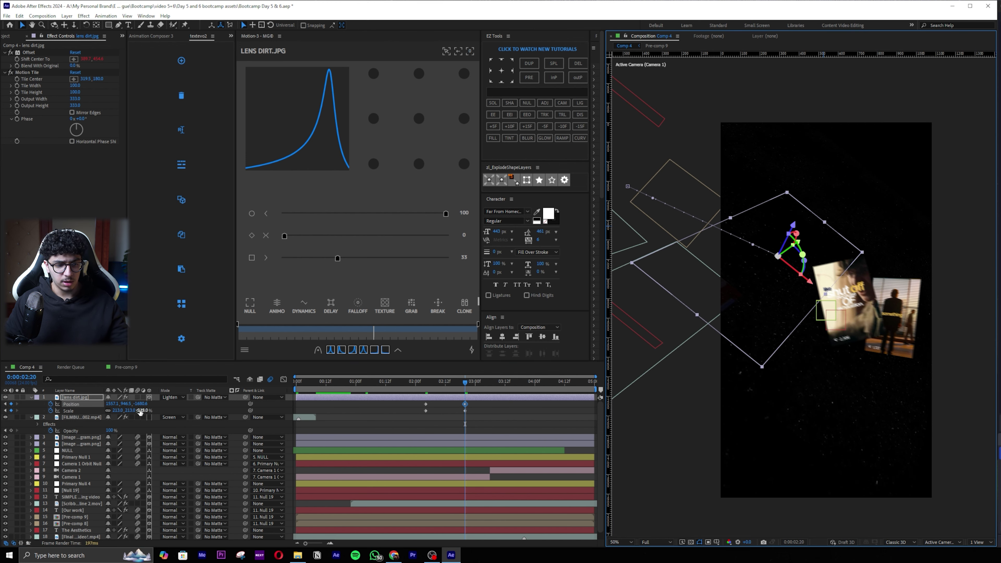
# Lower the lens dirt layer's opacity at 0:00:02:20 and preview the animation from 0:00:00:18
pyautogui.hotkey('shift', 't')
pyautogui.moveTo(107, 418); pyautogui.dragTo(101, 418)
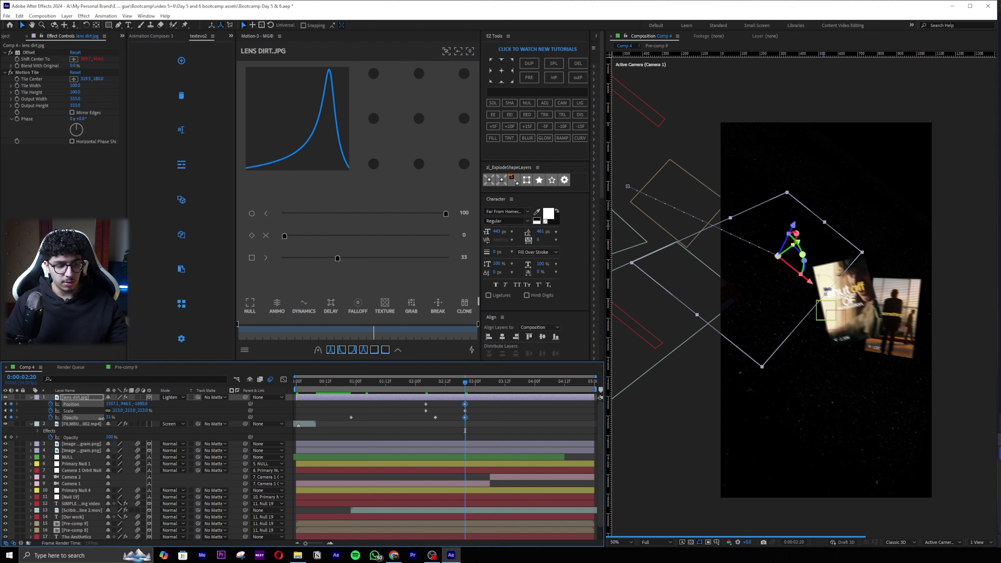
pyautogui.moveTo(445, 390); pyautogui.dragTo(341, 391)
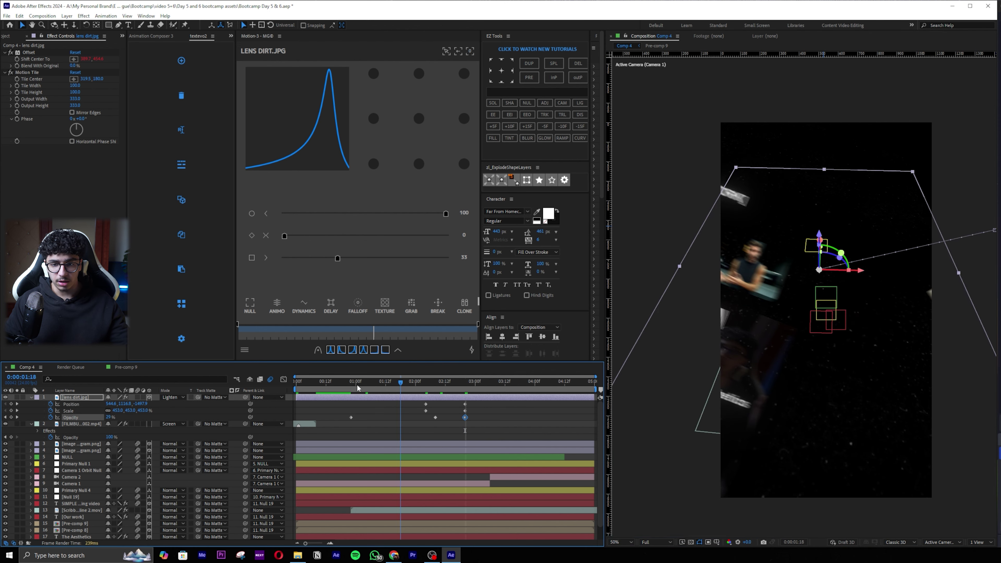
pyautogui.press('space')
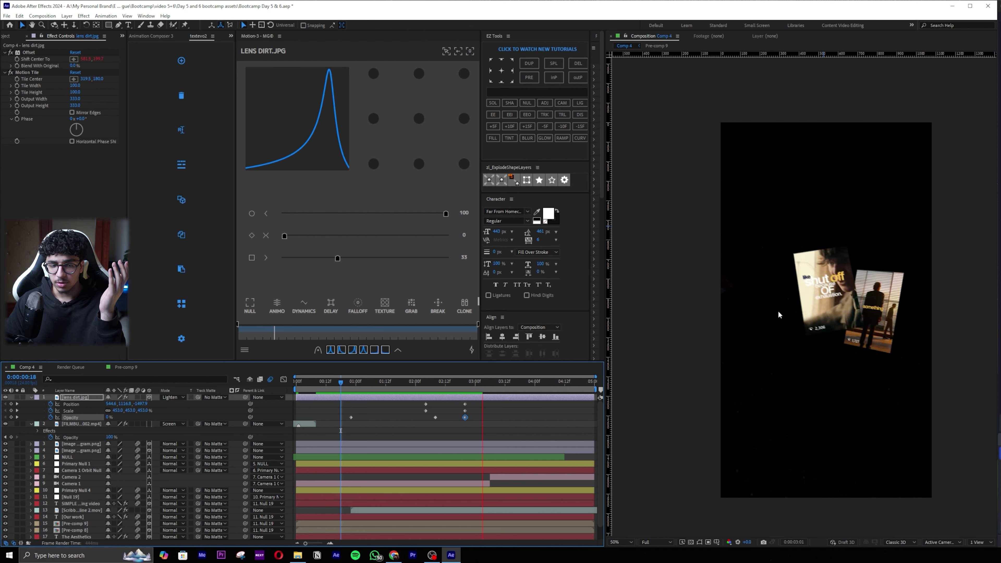
# Retime the lens dirt opacity keyframes, moving the middle one back to about 0:00:01:18 and the last one past 0:00:03:00
pyautogui.click(410, 382)
pyautogui.click(396, 384)
pyautogui.press('space')
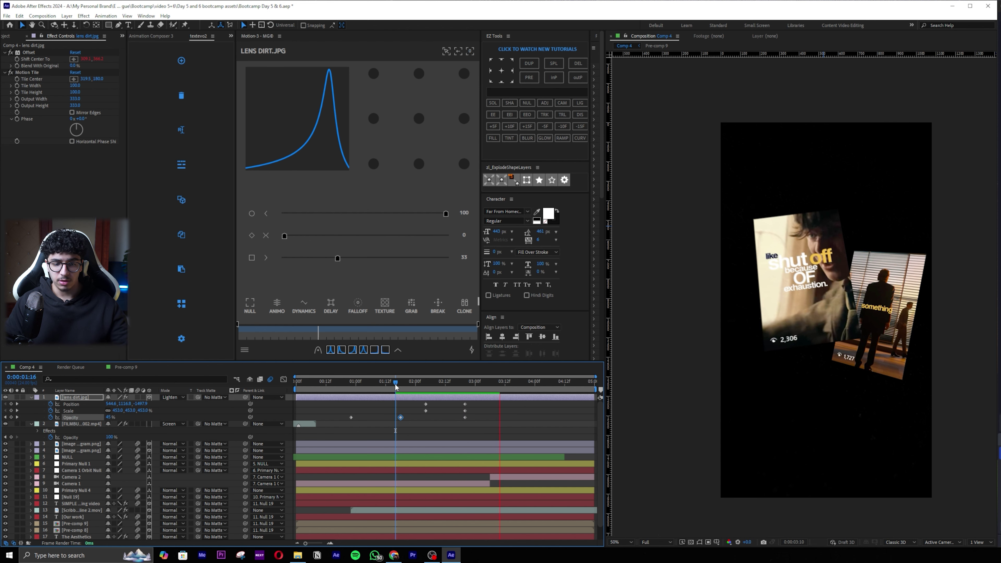
pyautogui.click(465, 417)
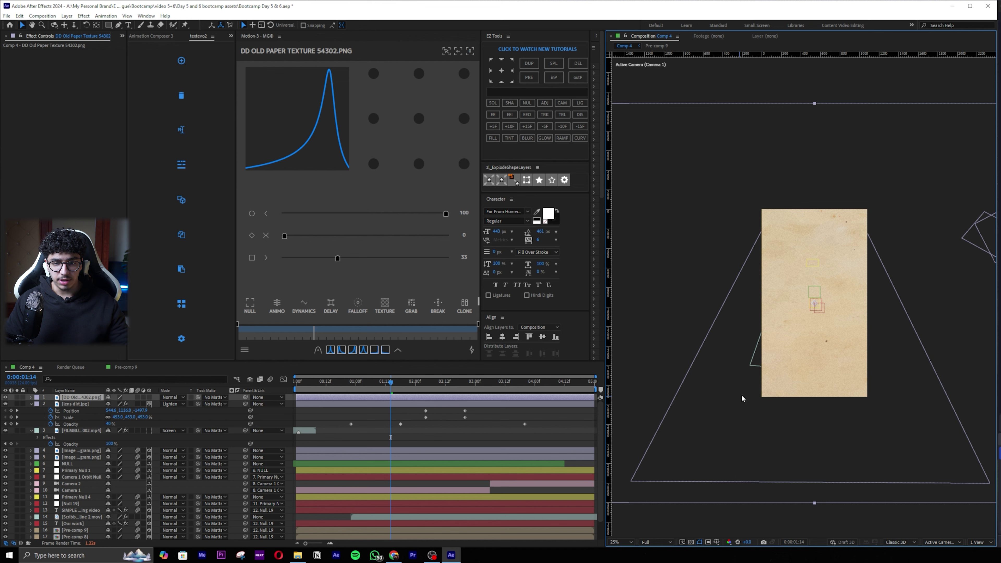
# Rotate the old paper texture layer by 90°
pyautogui.press('s')
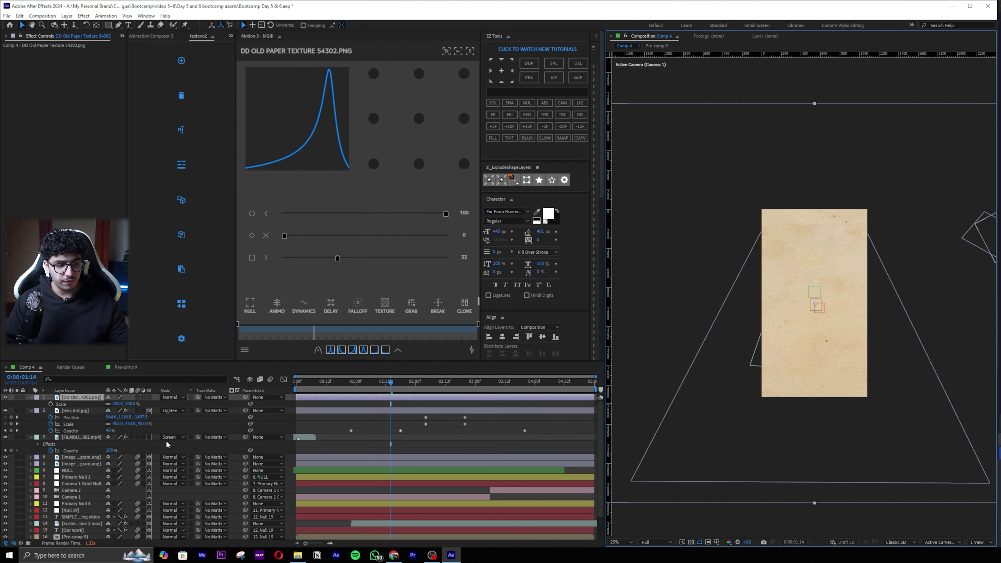
pyautogui.press('r')
pyautogui.click(114, 404)
pyautogui.write('90')
pyautogui.press('Return')
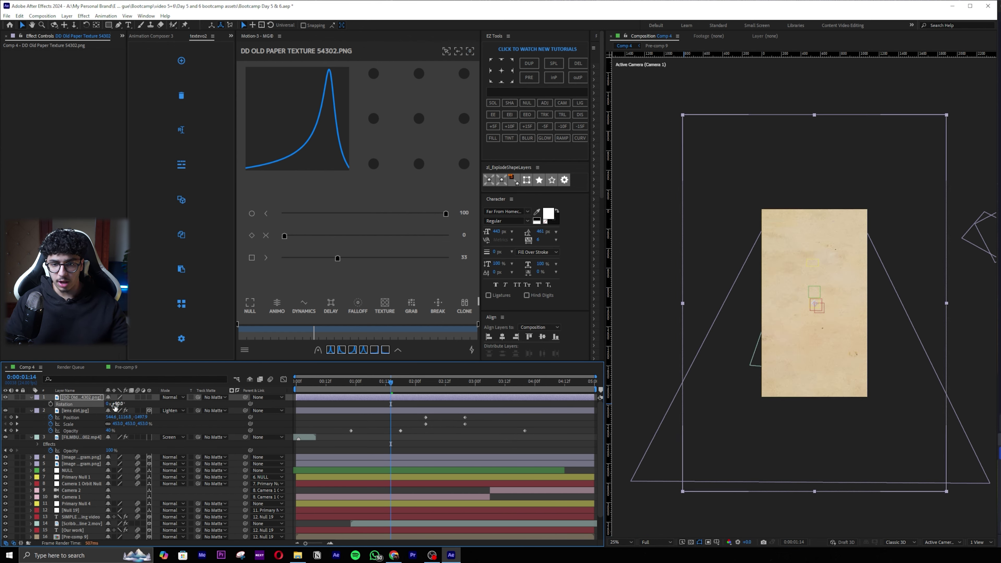
pyautogui.moveTo(118, 405); pyautogui.dragTo(119, 405)
pyautogui.hotkey('ctrl', 'z')
# Scale the old paper texture down to about 42% so it still covers the whole frame
pyautogui.press('s')
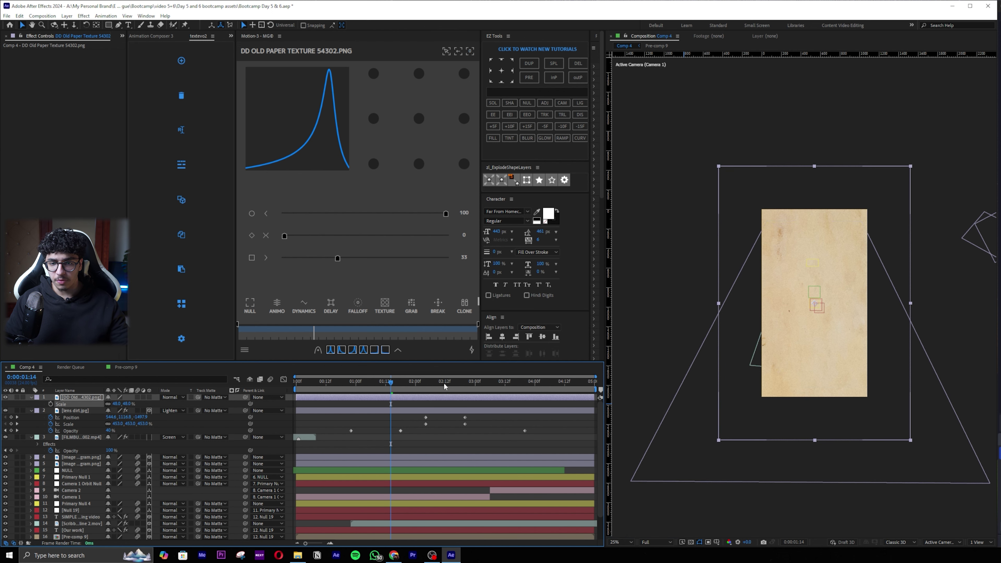
pyautogui.scroll(2, 727, 373)
pyautogui.moveTo(778, 388); pyautogui.dragTo(775, 383)
pyautogui.click(166, 399)
pyautogui.hotkey('ctrl', 'space')
pyautogui.click(351, 397)
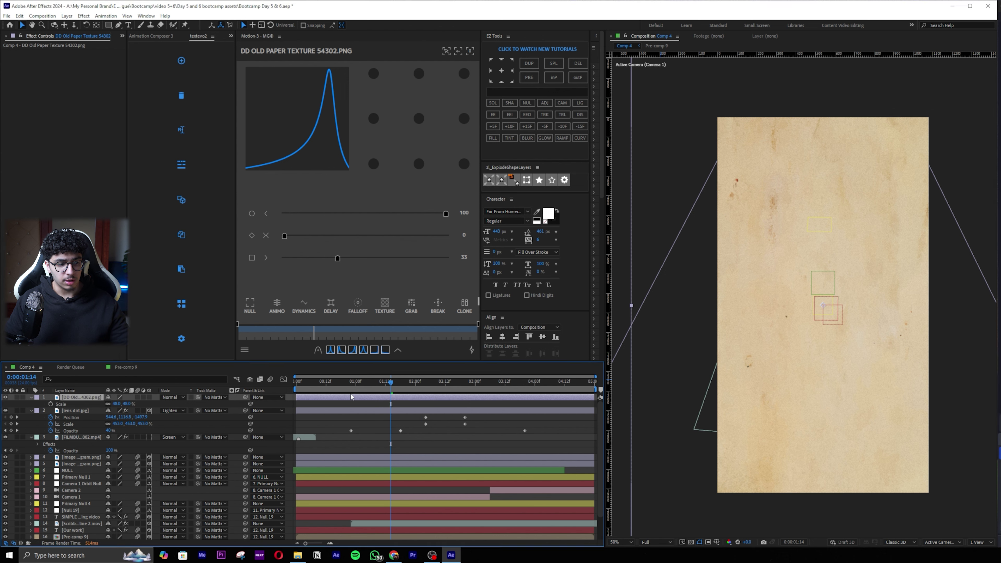
pyautogui.moveTo(118, 404); pyautogui.dragTo(112, 404)
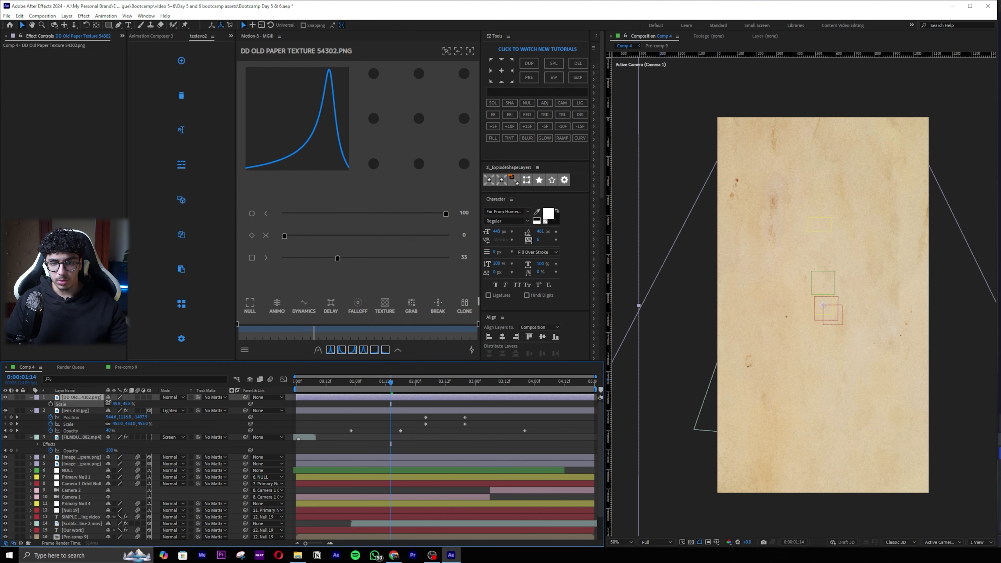
# Apply Curves and Tint effects to the paper texture and shape the RGB curve into a contrast S-curve
pyautogui.hotkey('ctrl', 'space')
pyautogui.write('curves')
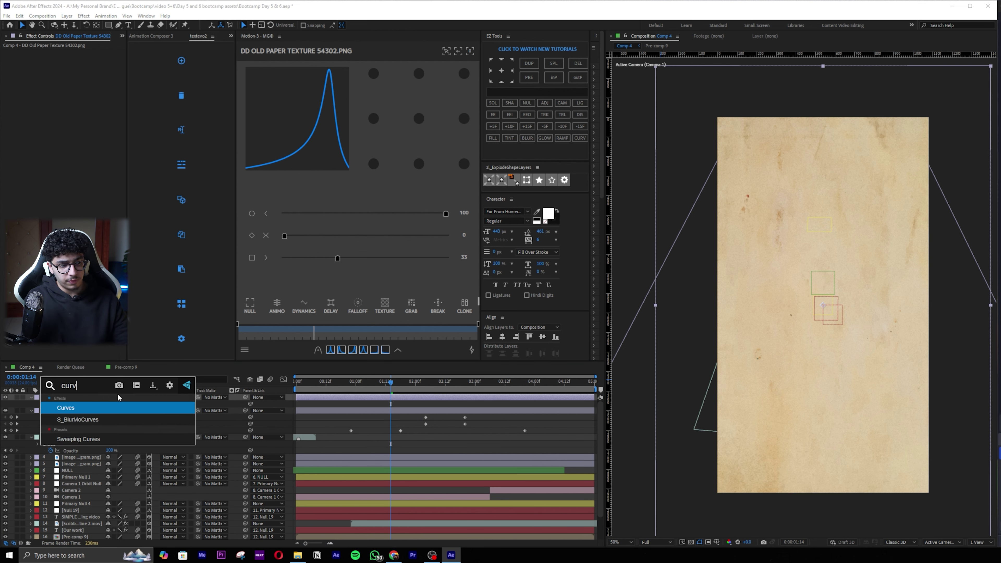
pyautogui.press('Return')
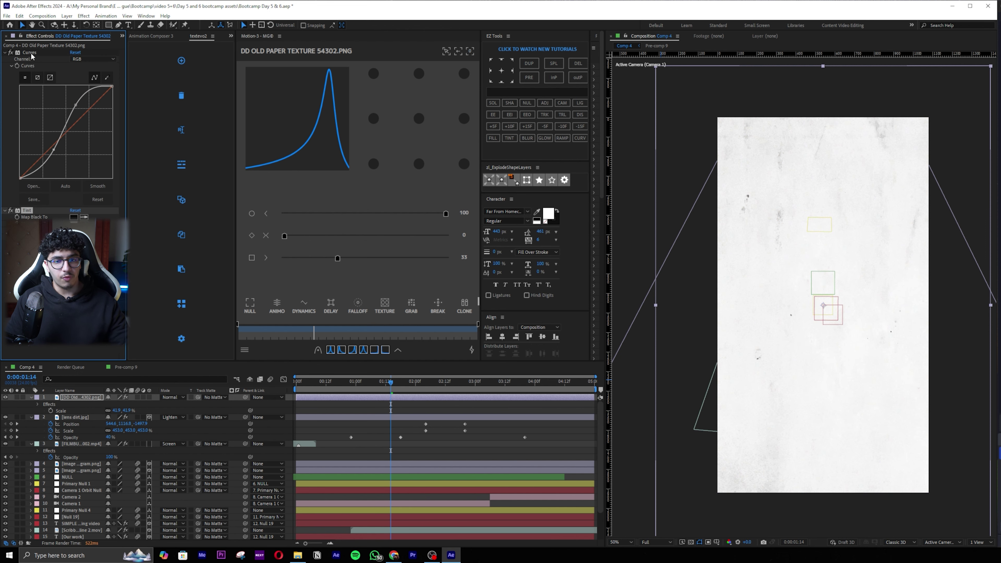
# Place Curves below Tint on the paper texture, swap the tint colors and steepen the curve for stronger contrast
pyautogui.moveTo(32, 57); pyautogui.dragTo(31, 223)
pyautogui.click(93, 79)
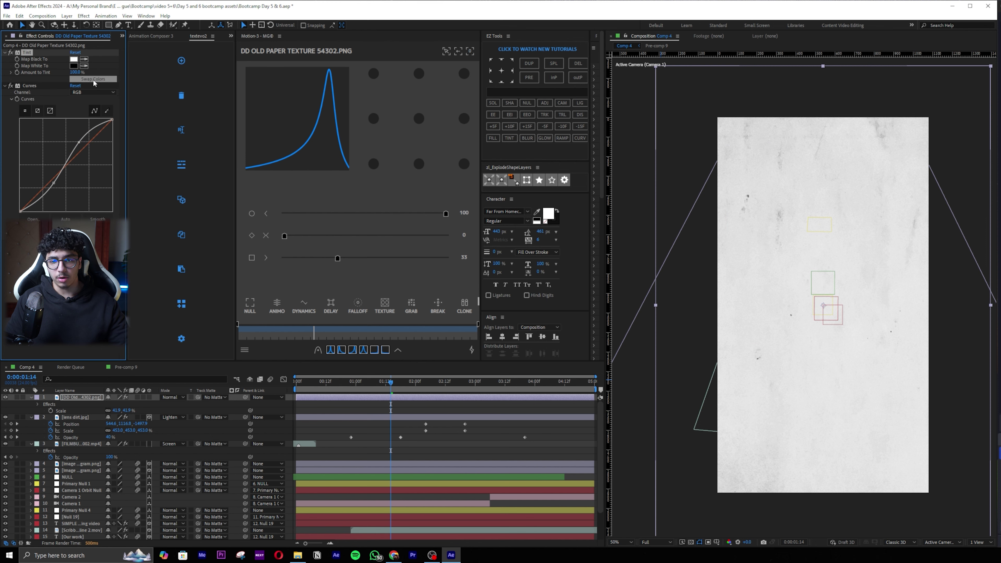
pyautogui.moveTo(79, 143); pyautogui.dragTo(71, 135)
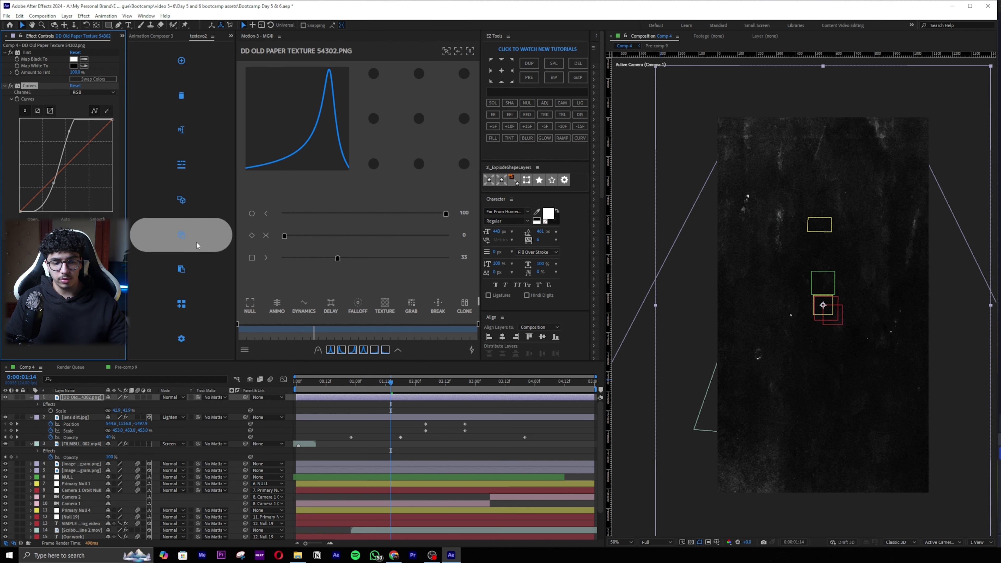
# Try the Add and Lighten blending modes on the paper texture and settle on Screen
pyautogui.click(173, 397)
pyautogui.click(185, 139)
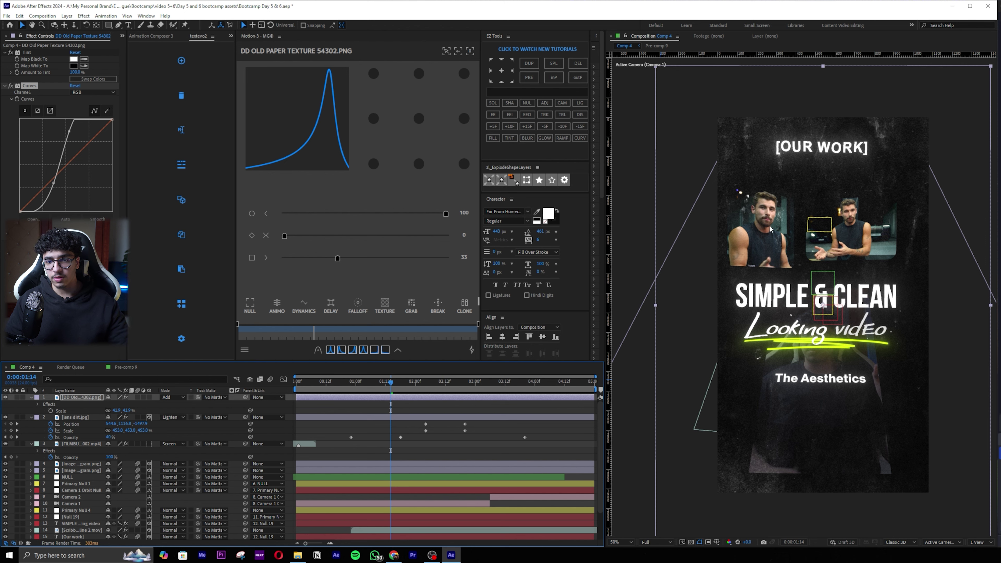
pyautogui.click(170, 398)
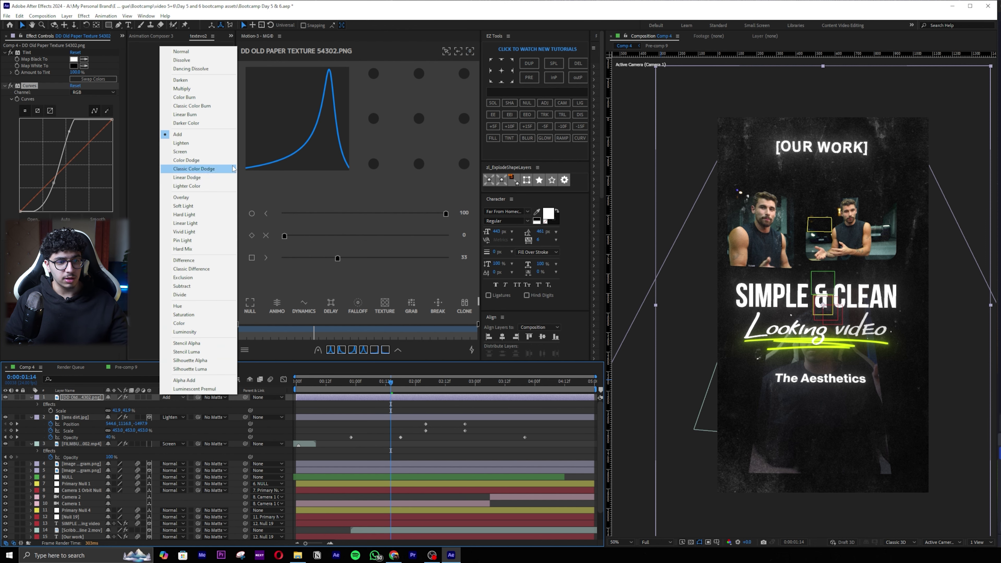
pyautogui.click(171, 397)
pyautogui.click(173, 398)
pyautogui.click(172, 400)
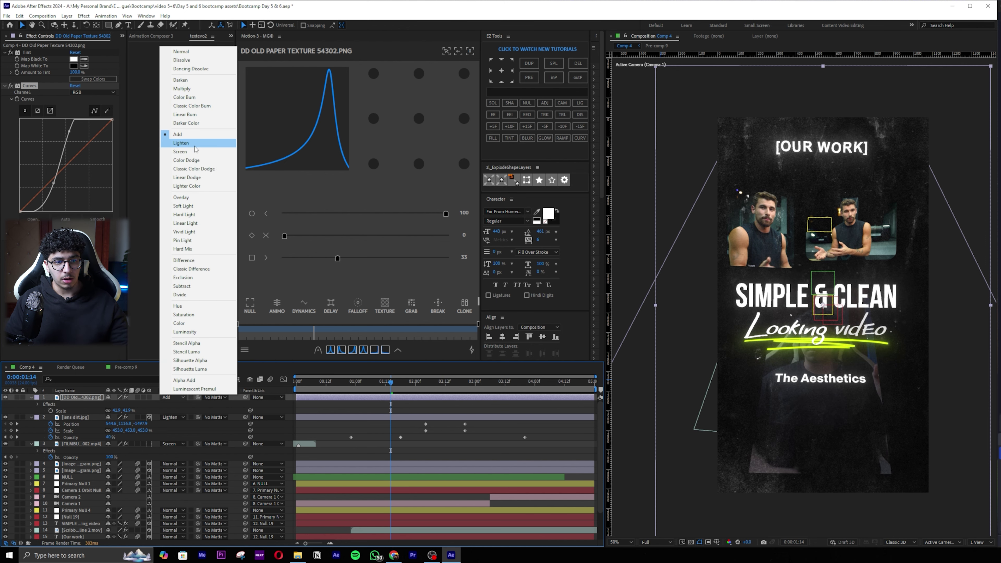
pyautogui.click(185, 143)
pyautogui.click(182, 396)
pyautogui.click(185, 150)
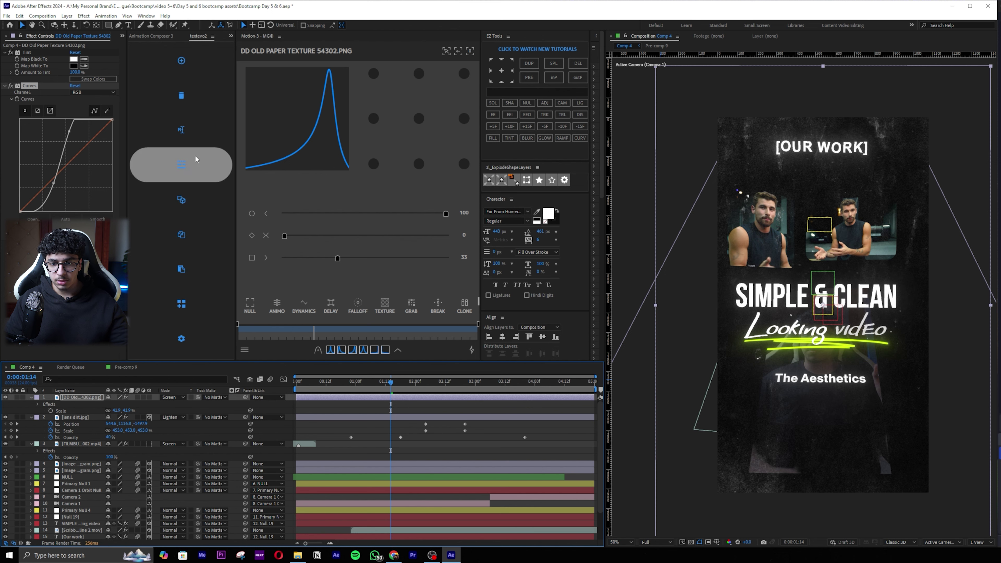
# Try a much lower opacity on the paper texture layer
pyautogui.press('t')
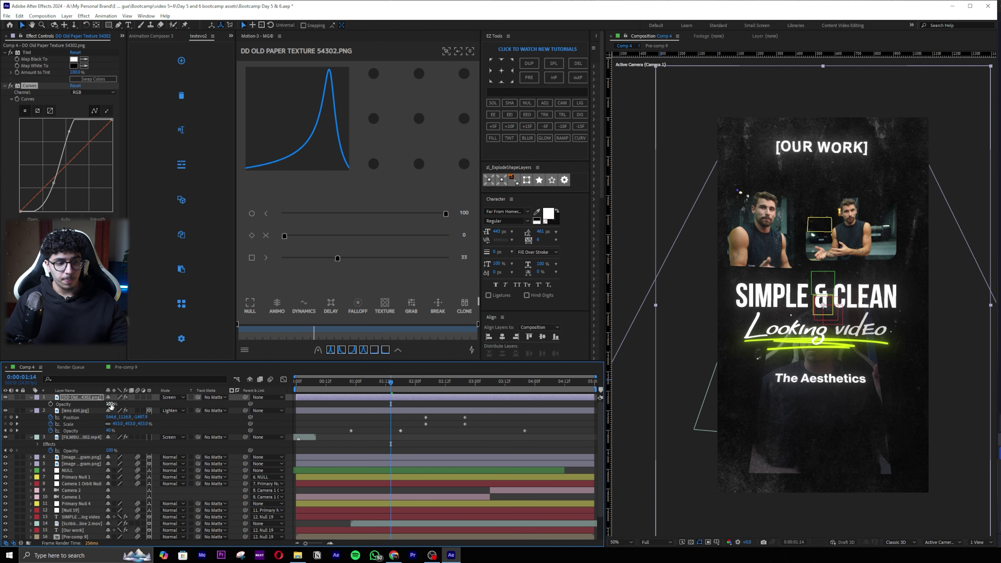
pyautogui.click(174, 404)
pyautogui.click(112, 404)
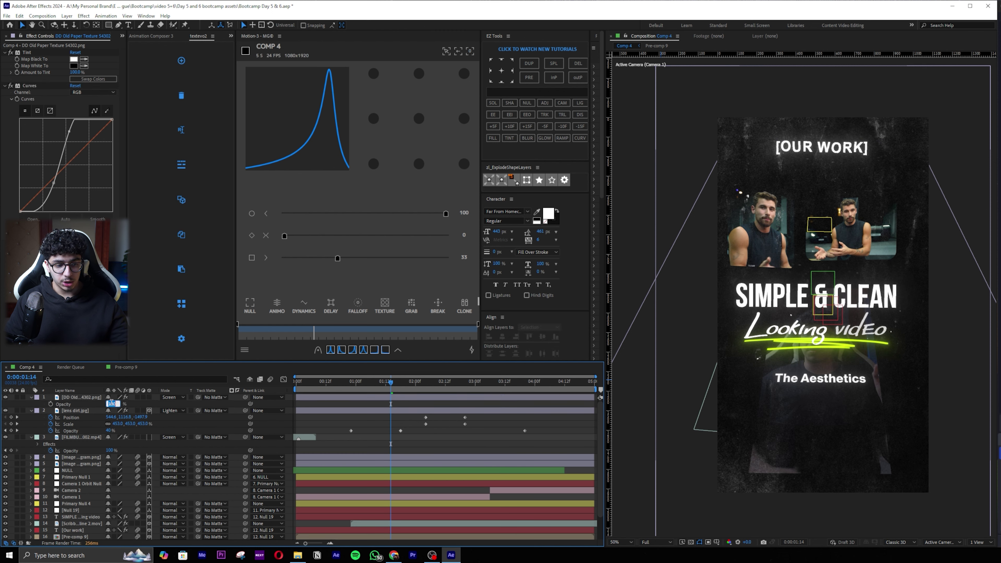
pyautogui.press('Return')
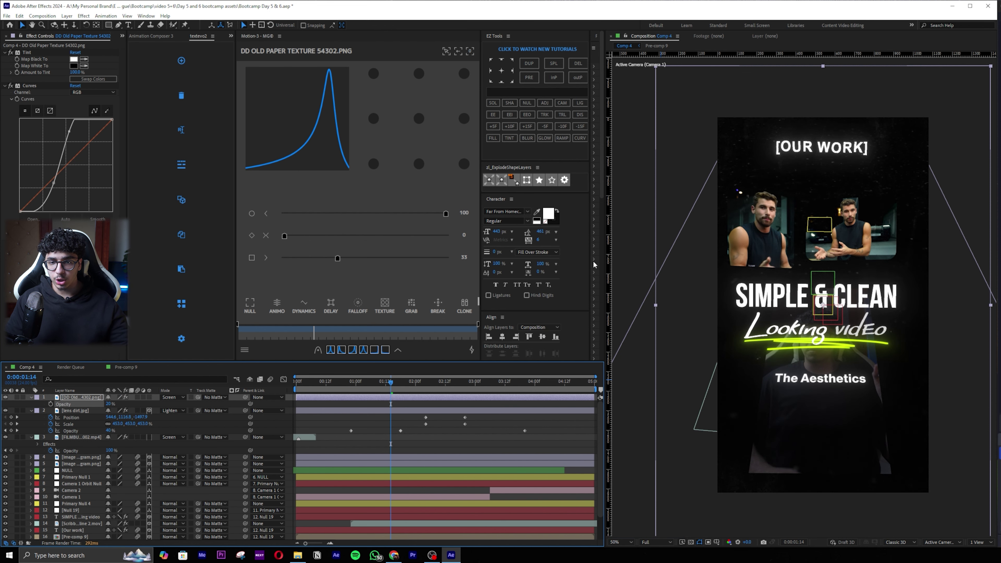
# Turn on Preserve Underlying Transparency for the paper texture layer
pyautogui.scroll(2, 756, 216)
pyautogui.moveTo(709, 231); pyautogui.dragTo(715, 300)
pyautogui.click(191, 398)
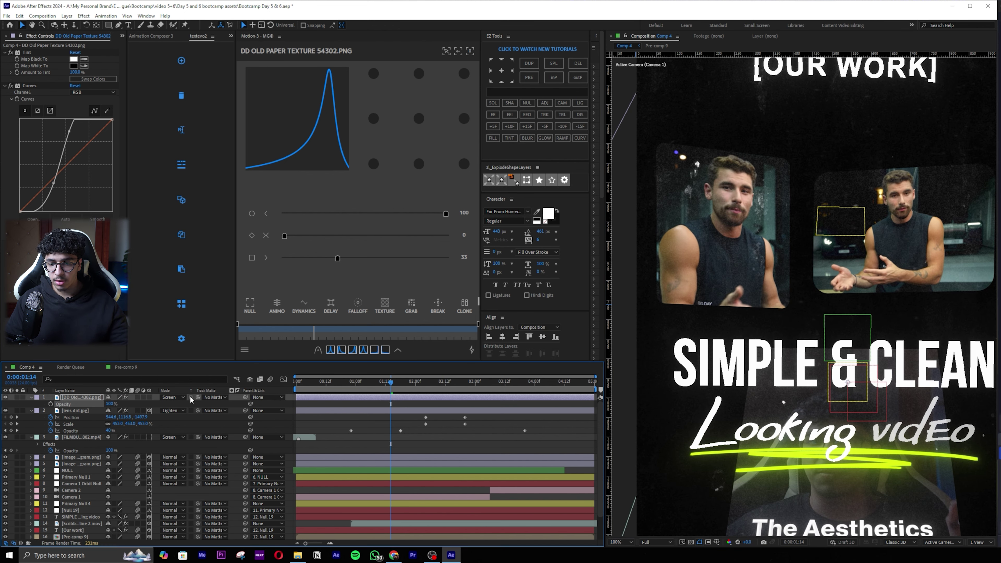
# Toggle the paper texture layer's visibility to compare the frame with and without the texture
pyautogui.click(6, 397)
pyautogui.click(6, 398)
pyautogui.click(6, 398)
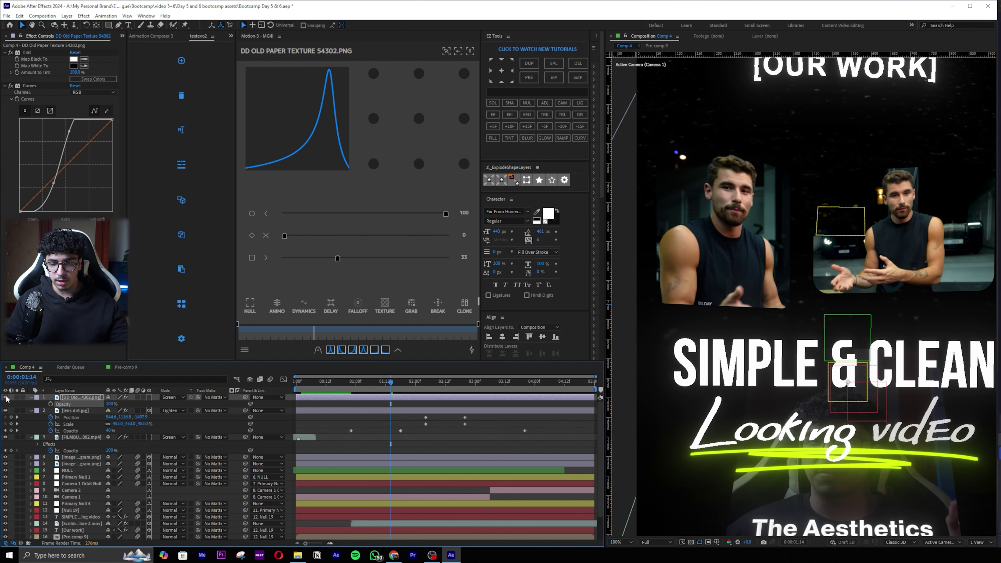
pyautogui.click(6, 398)
pyautogui.scroll(-1, 844, 307)
pyautogui.scroll(1, 841, 299)
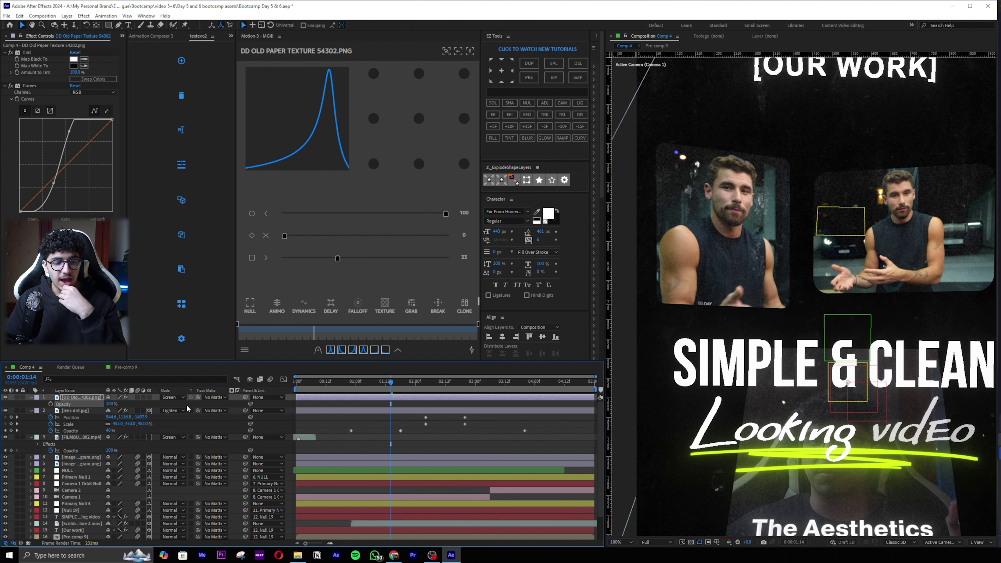
# Compare the frame with Preserve Underlying Transparency switched off and on for the paper texture, leaving it on
pyautogui.click(191, 397)
pyautogui.scroll(-1, 789, 276)
pyautogui.scroll(1, 788, 260)
pyautogui.moveTo(688, 262); pyautogui.dragTo(682, 301)
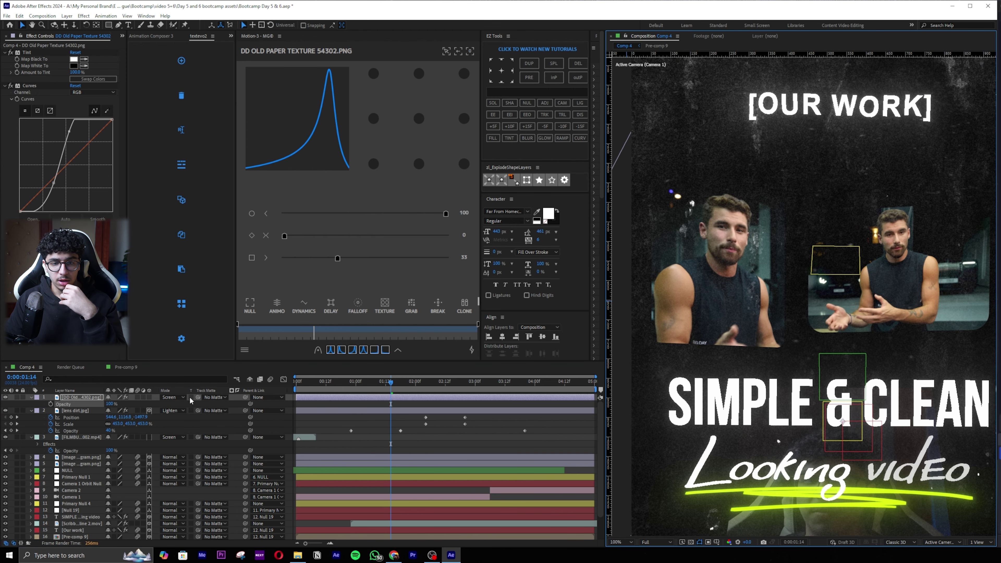
pyautogui.click(190, 397)
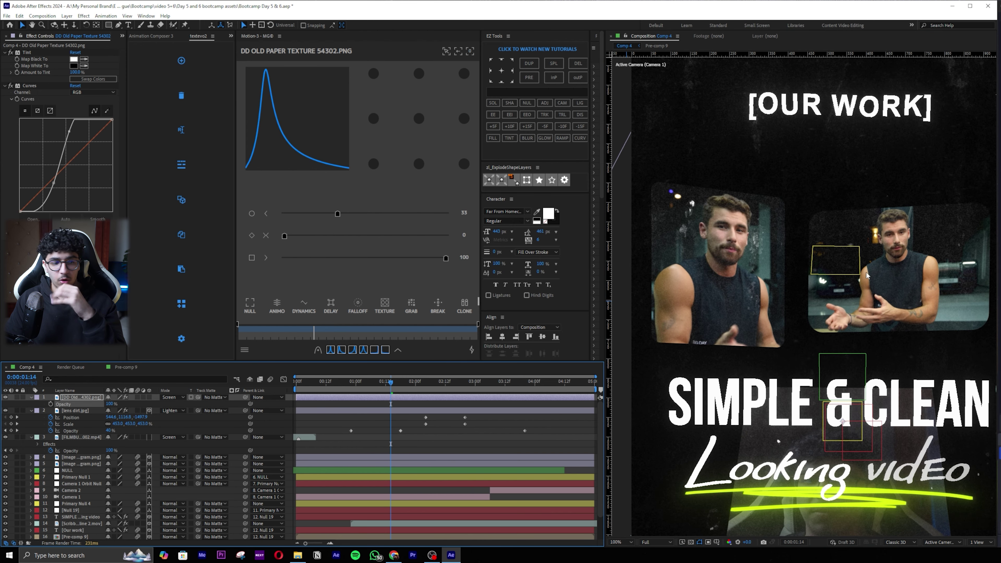
pyautogui.click(191, 397)
pyautogui.click(191, 397)
pyautogui.click(191, 397)
pyautogui.click(191, 398)
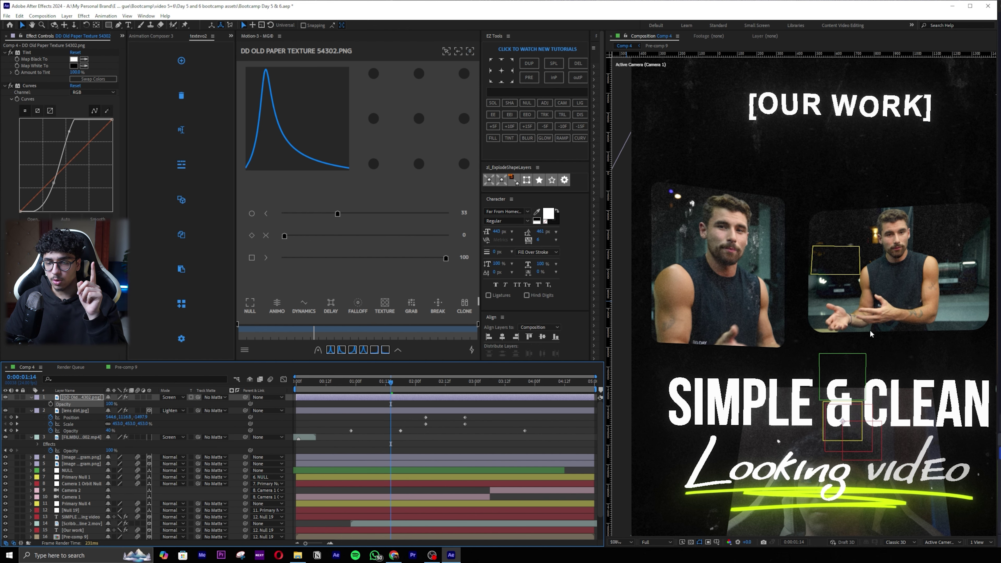
# Set the old paper texture layer's opacity to 30%
pyautogui.press(',')
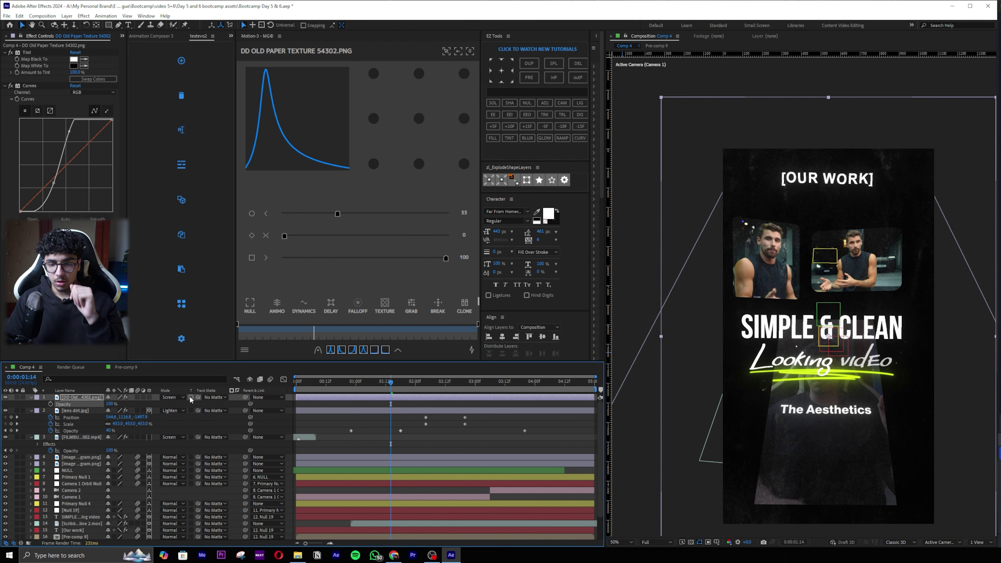
pyautogui.click(111, 403)
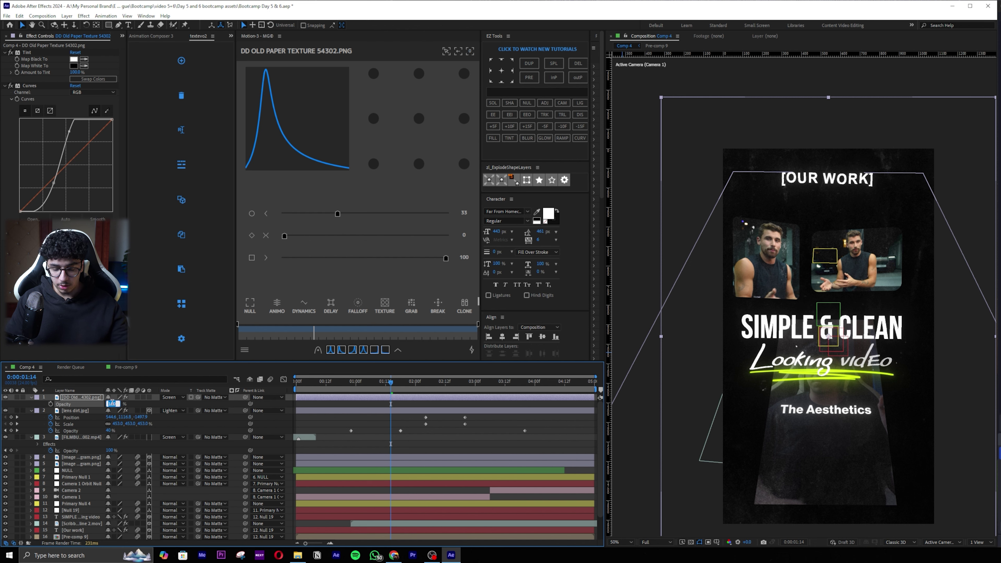
pyautogui.write('30')
pyautogui.press('Return')
# Copy the Offset effect from the lens dirt layer onto the old paper texture layer
pyautogui.hotkey('ctrl', 'space')
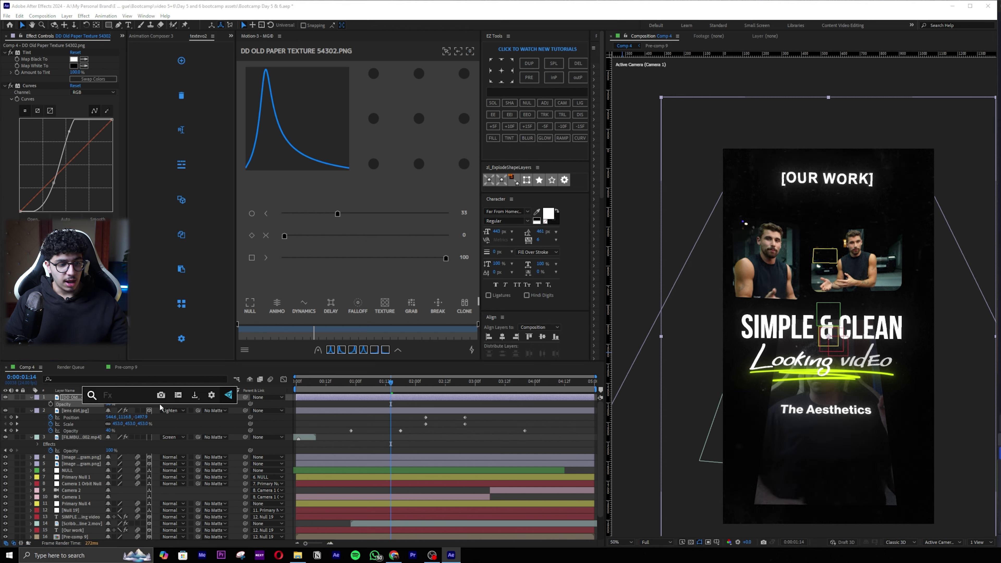
pyautogui.click(71, 435)
pyautogui.click(75, 410)
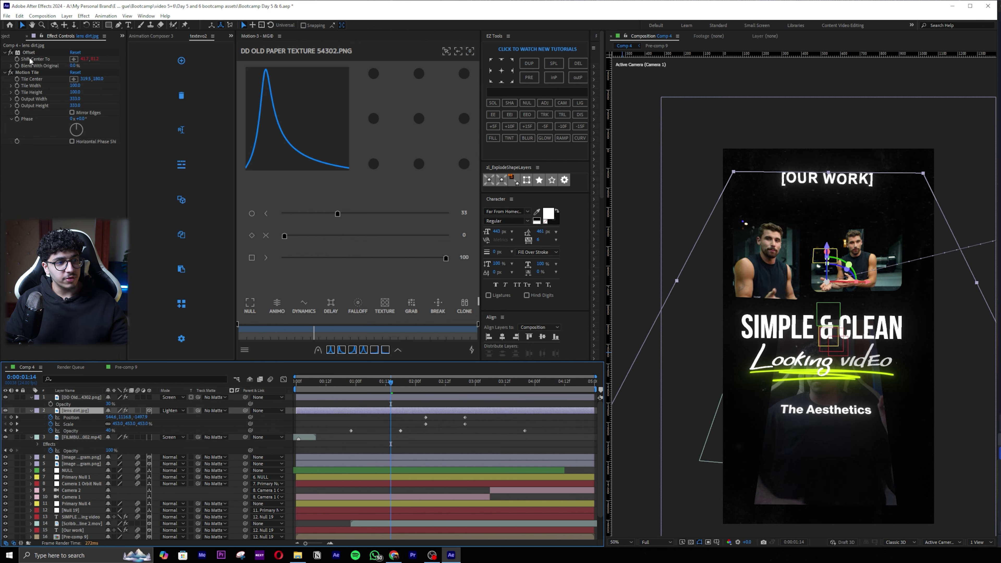
pyautogui.click(75, 397)
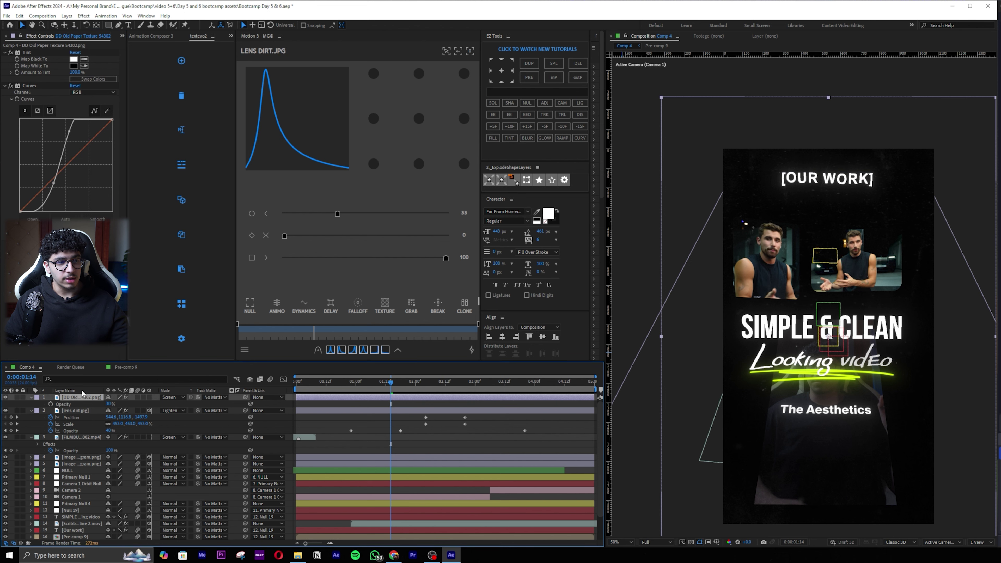
# Edit the Shift Center To expression of the paper texture's Offset effect to posterizeTime(4) with wiggle(10,200)
pyautogui.hotkey('shift', 'e')
pyautogui.press('space')
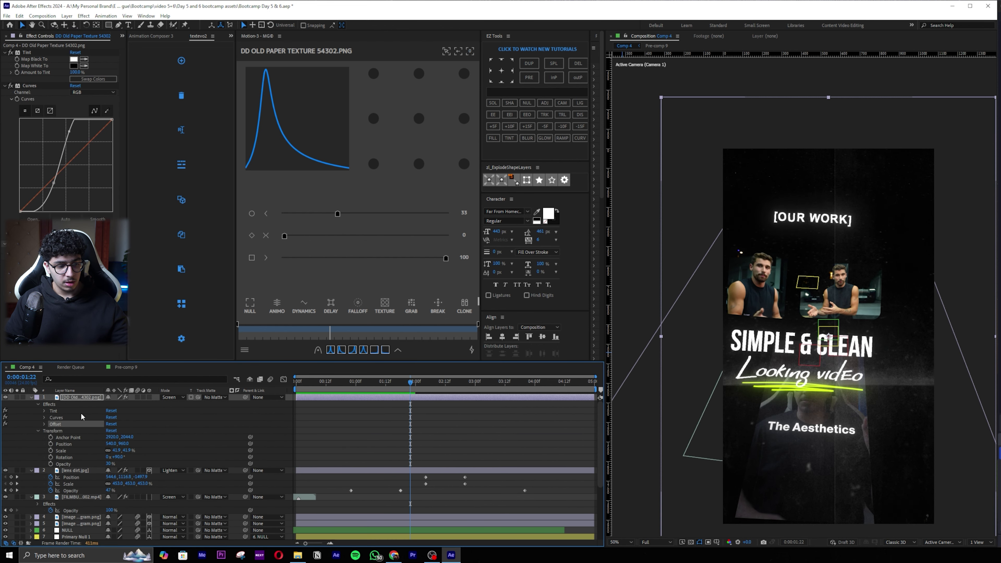
pyautogui.click(45, 424)
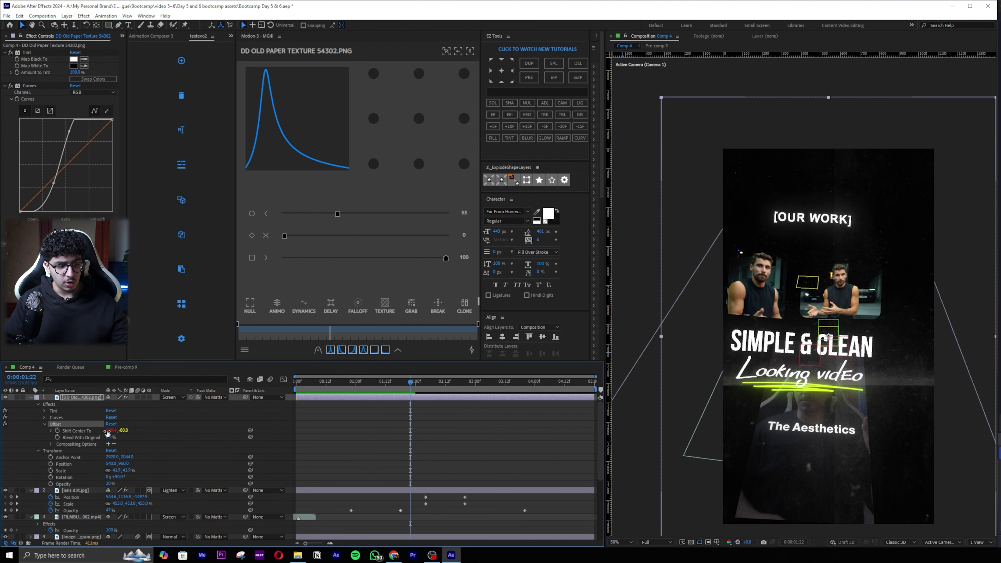
pyautogui.click(51, 431)
pyautogui.click(346, 442)
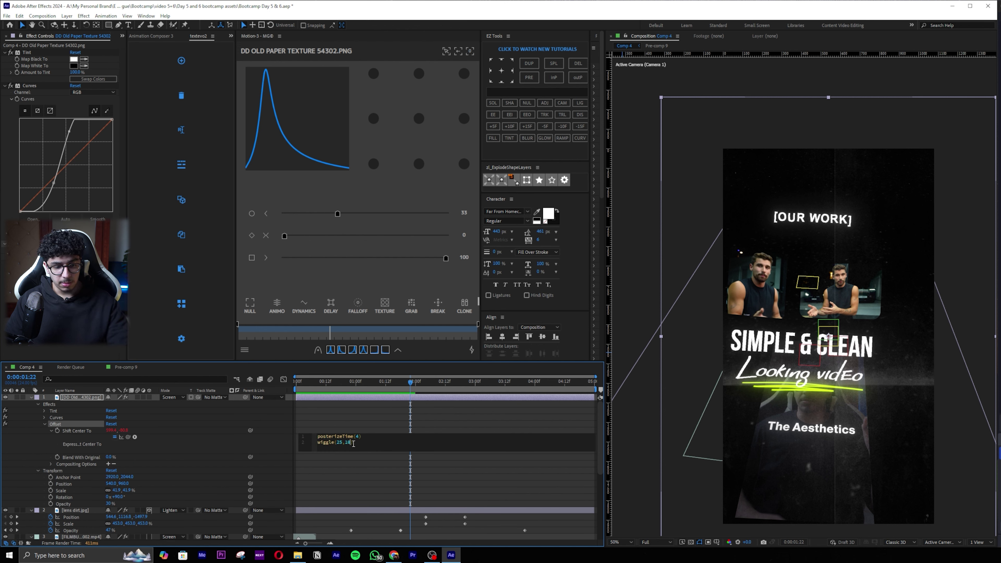
pyautogui.click(902, 373)
# Keyframe the old paper texture's opacity to fade in from 0% at 0:00:01:04, and shorten the fade by moving the end keyframe earlier
pyautogui.click(73, 399)
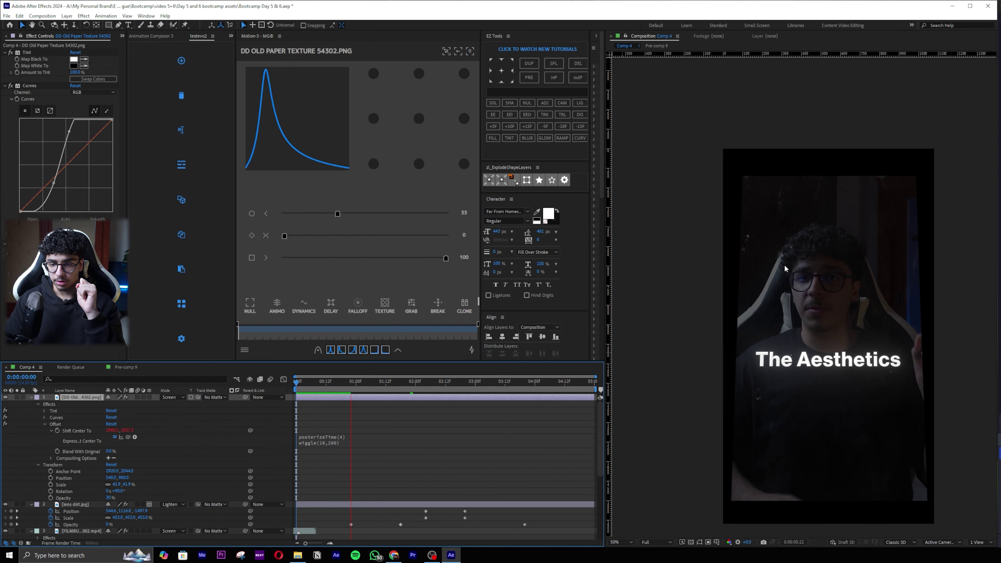
pyautogui.press('space')
pyautogui.hotkey('alt', 'shift', 't')
pyautogui.moveTo(366, 404); pyautogui.dragTo(398, 404)
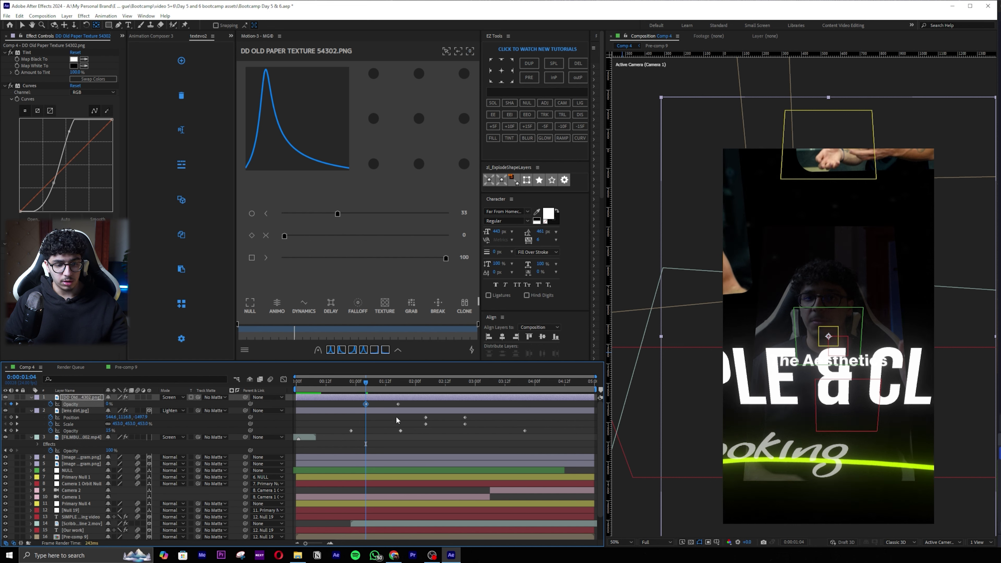
pyautogui.moveTo(393, 404); pyautogui.dragTo(388, 405)
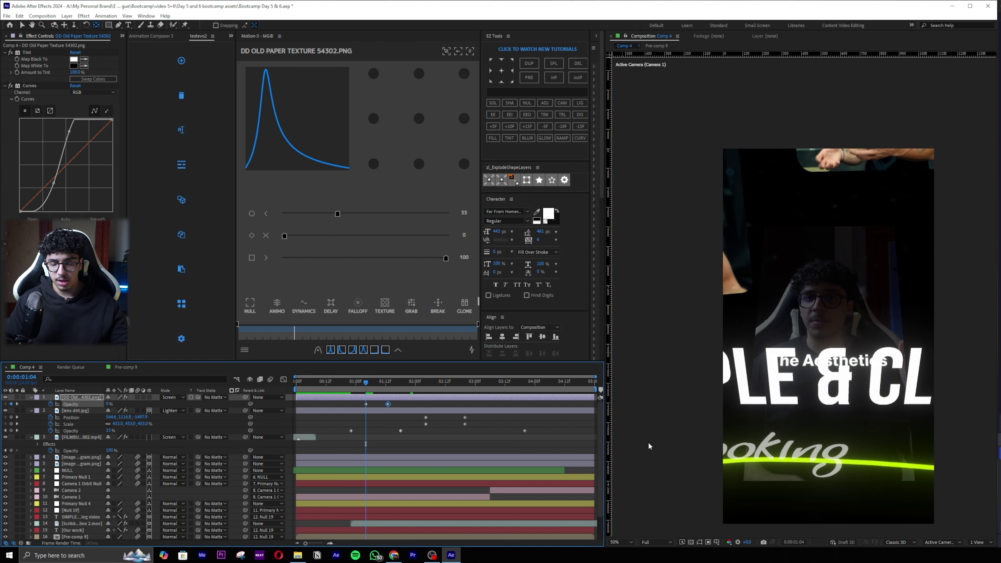
# Play back and scrub through the composition to examine the paper texture fade and the black background behind the clips and text
pyautogui.press('space')
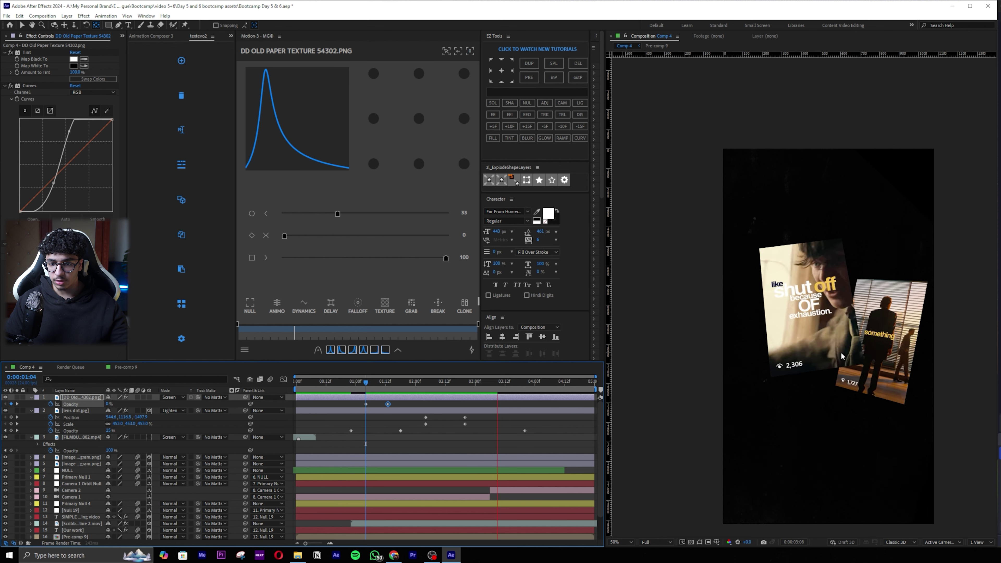
pyautogui.press('space')
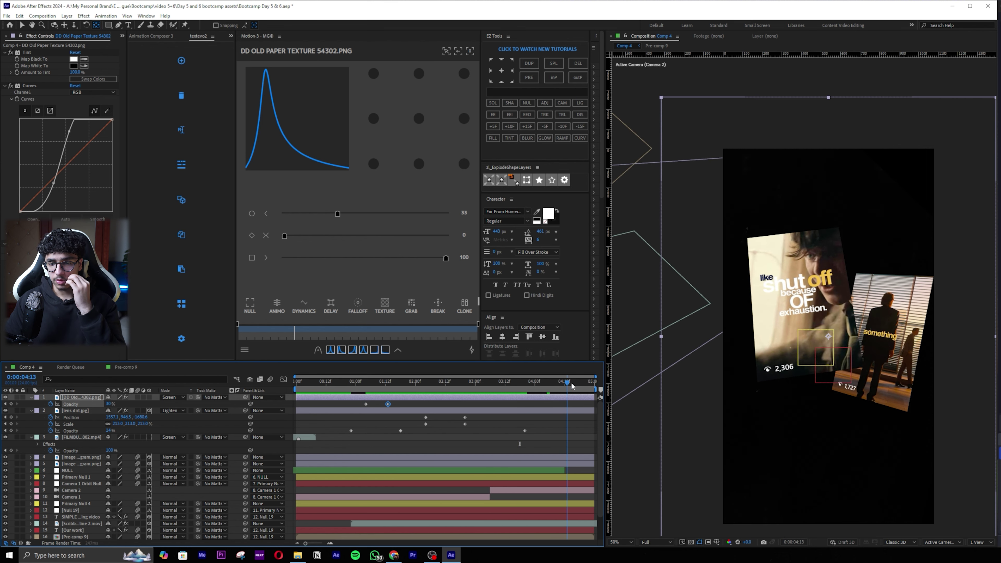
pyautogui.moveTo(573, 386); pyautogui.dragTo(425, 379)
pyautogui.press('pageup')
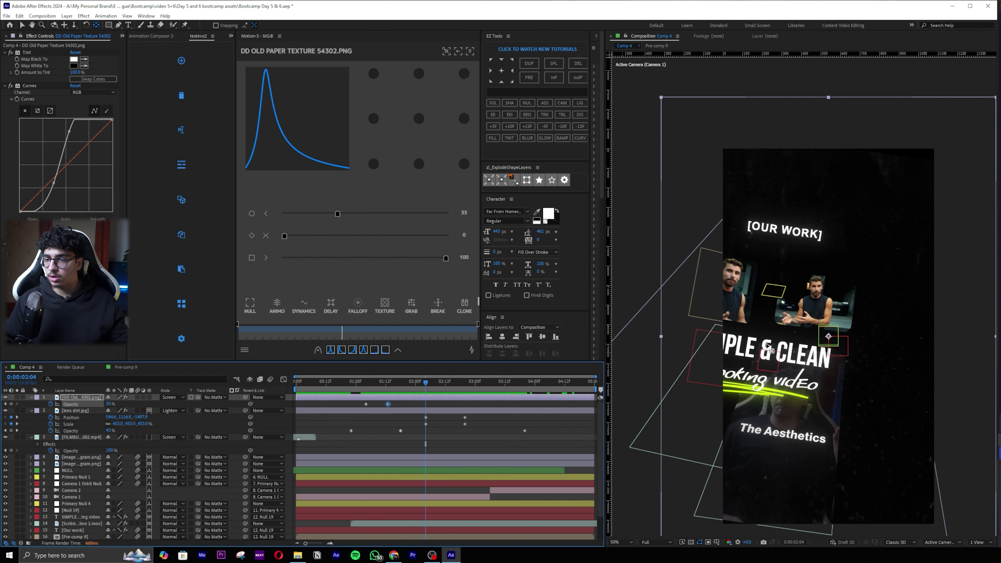
pyautogui.press('space')
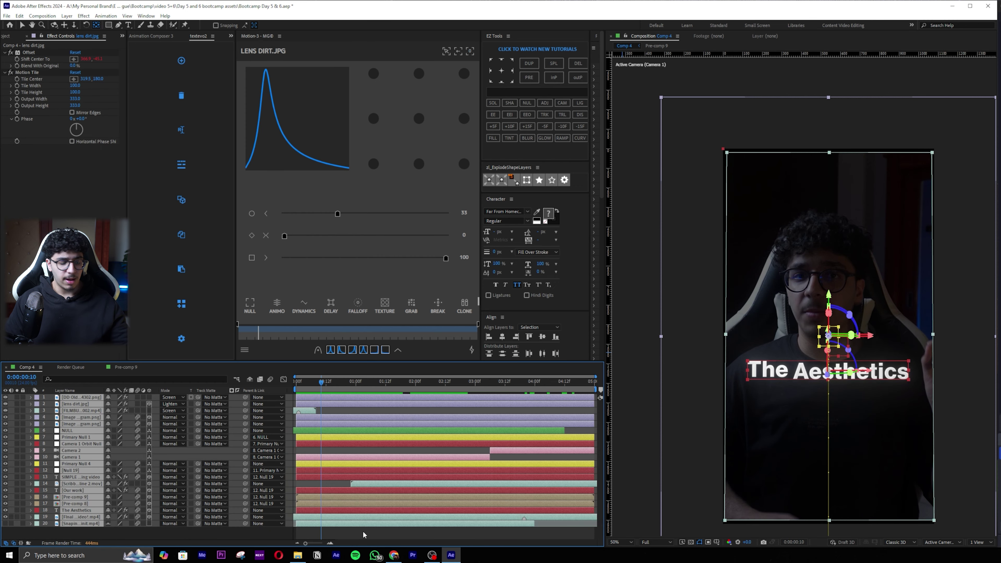
pyautogui.click(363, 530)
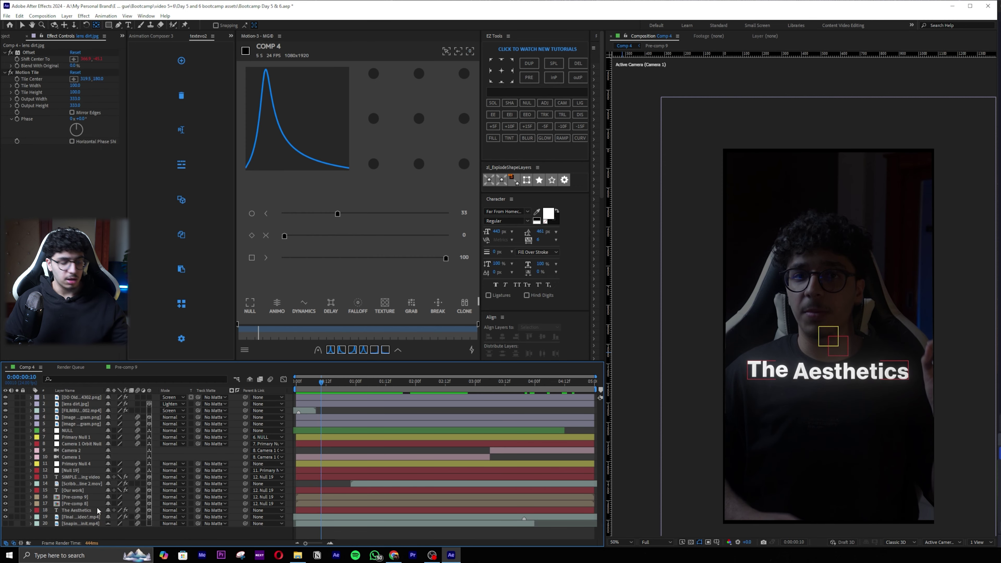
pyautogui.click(75, 505)
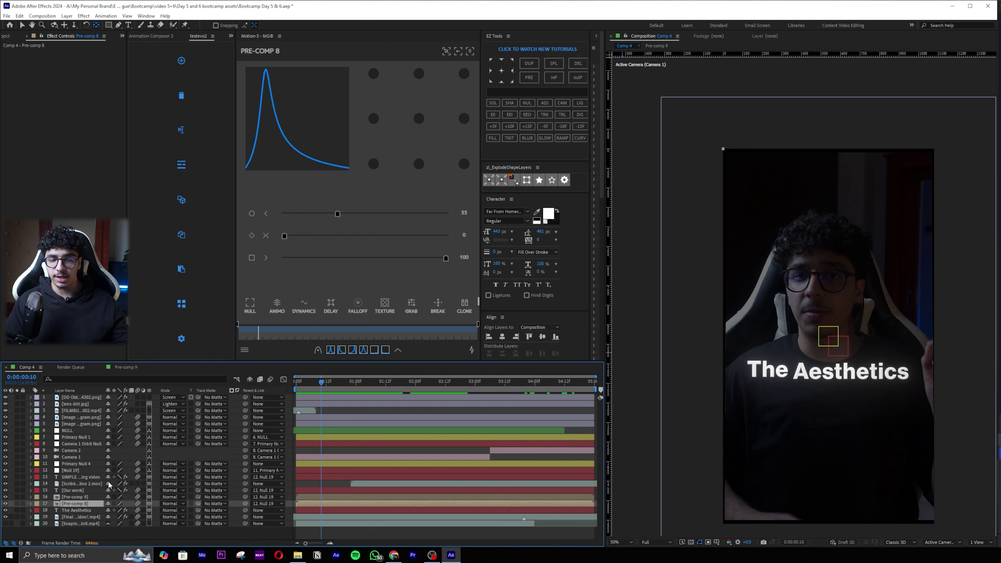
pyautogui.moveTo(325, 382); pyautogui.dragTo(369, 374)
pyautogui.press('space')
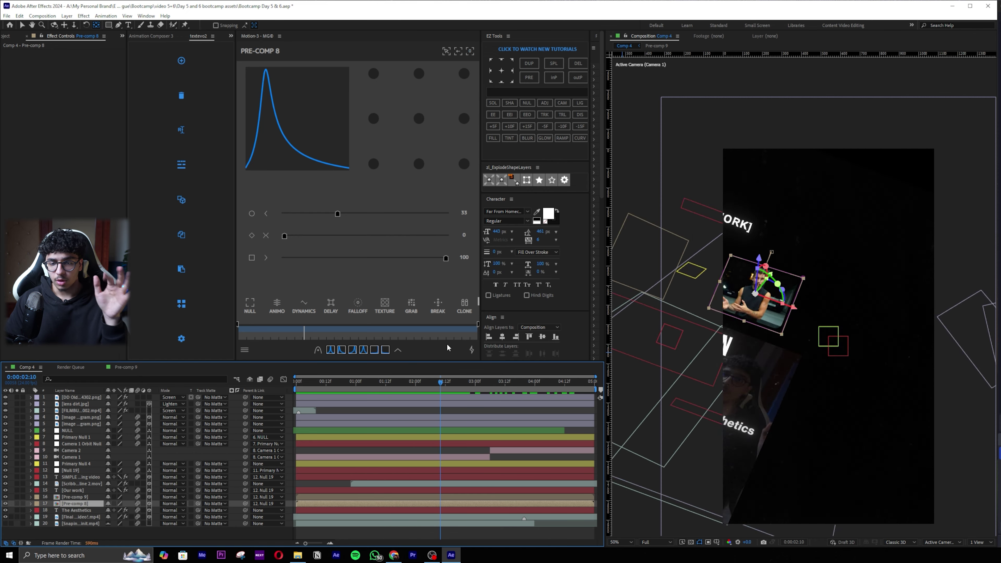
# Add the black paper texture background video at 55% scale, place it beneath The Aesthetics text layer, and make it a 3D layer
pyautogui.moveTo(509, 346); pyautogui.dragTo(374, 326)
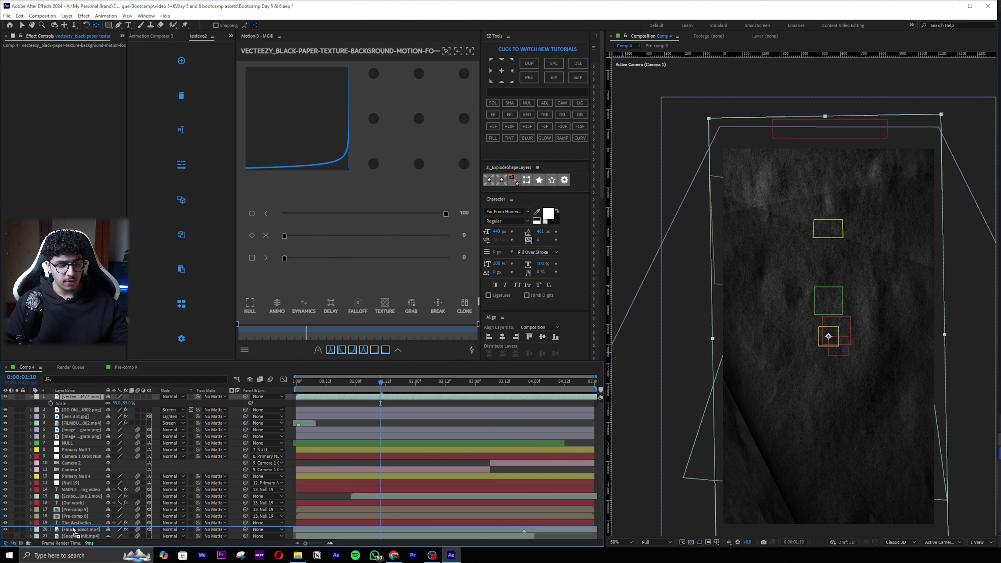
pyautogui.moveTo(73, 531); pyautogui.dragTo(74, 528)
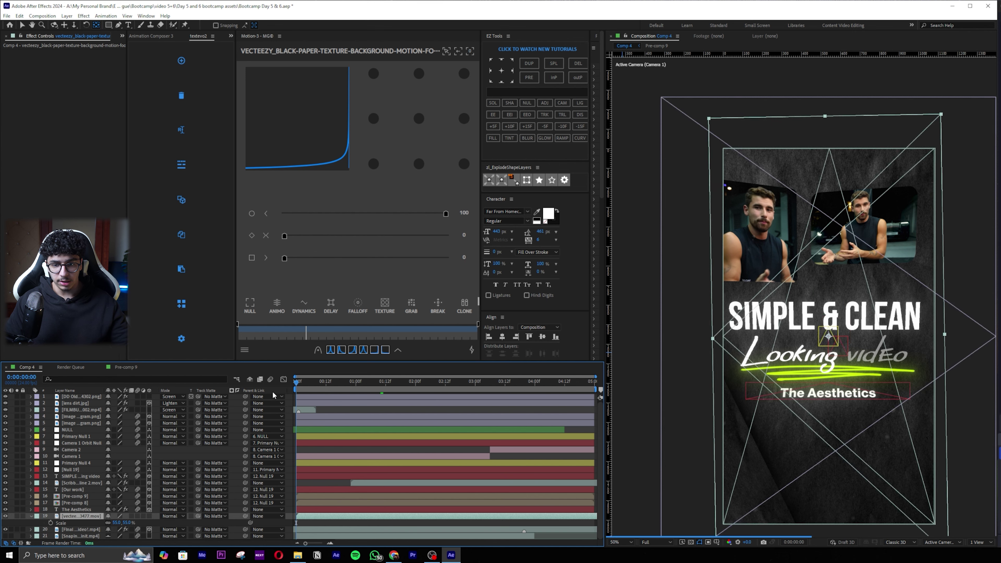
pyautogui.press('Home')
pyautogui.click(149, 516)
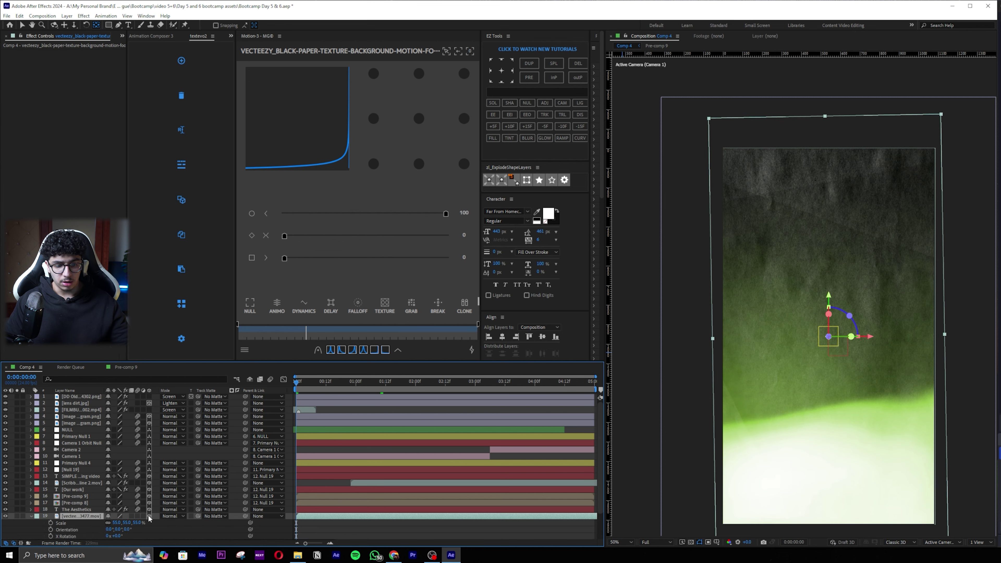
# Move the black paper texture layer below the final video clip and scale it up to about 136%
pyautogui.click(317, 383)
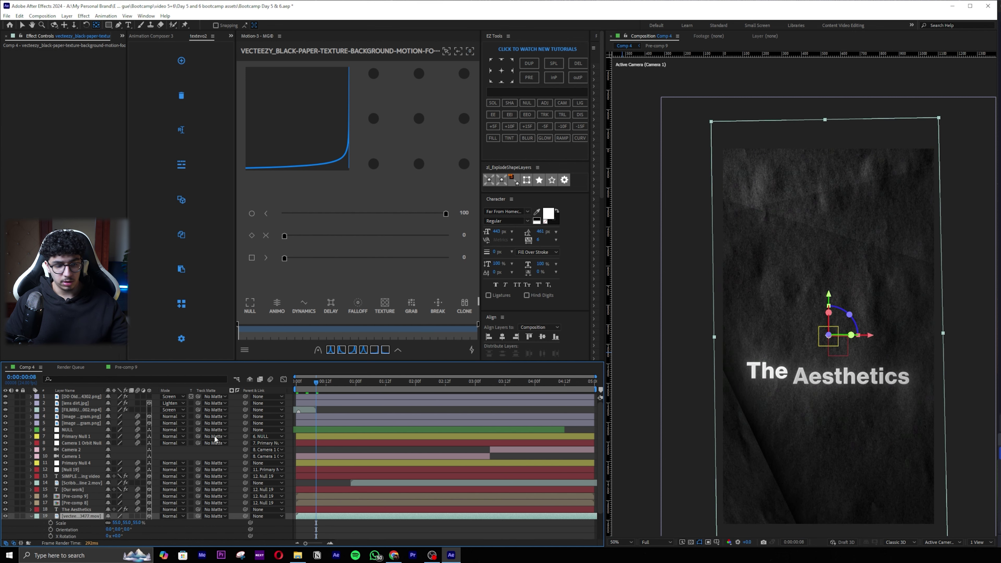
pyautogui.scroll(-2, 75, 490)
pyautogui.moveTo(74, 485); pyautogui.dragTo(67, 532)
pyautogui.moveTo(317, 383); pyautogui.dragTo(386, 383)
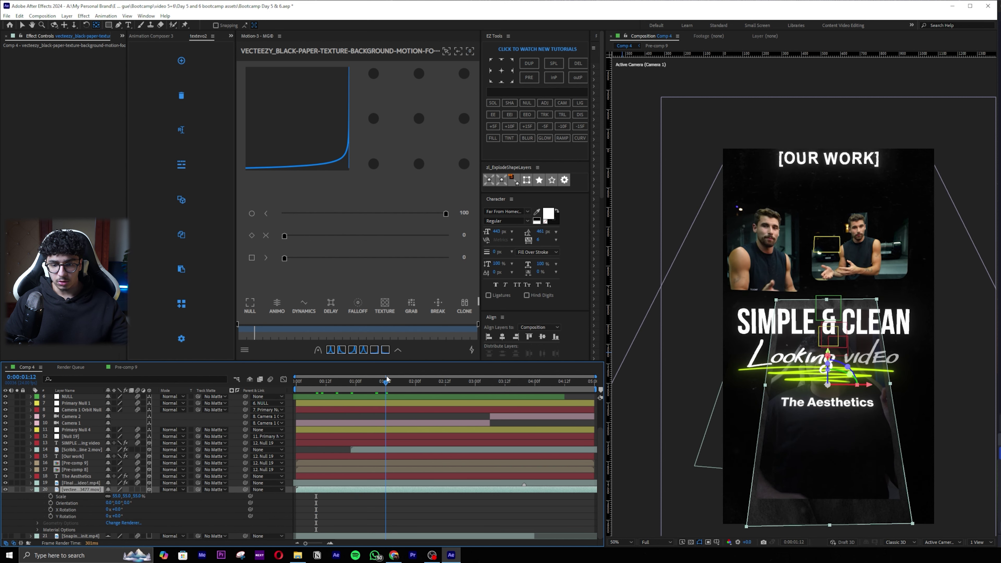
pyautogui.press('s')
pyautogui.moveTo(134, 530); pyautogui.dragTo(166, 526)
# Reposition the black paper texture upward in the composition so it extends well above the opening frame
pyautogui.click(739, 445)
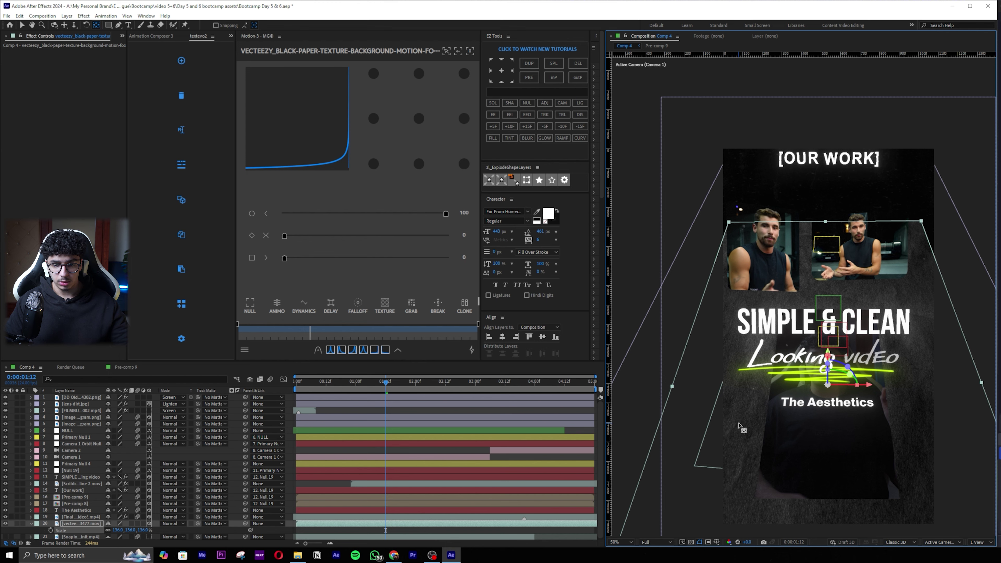
pyautogui.scroll(-4, 844, 398)
pyautogui.press('Home')
pyautogui.press('v')
pyautogui.moveTo(860, 394); pyautogui.dragTo(858, 343)
# Apply Motion Tile to the black paper texture with output width and height of 333 and mirrored edges
pyautogui.hotkey('ctrl', 'space')
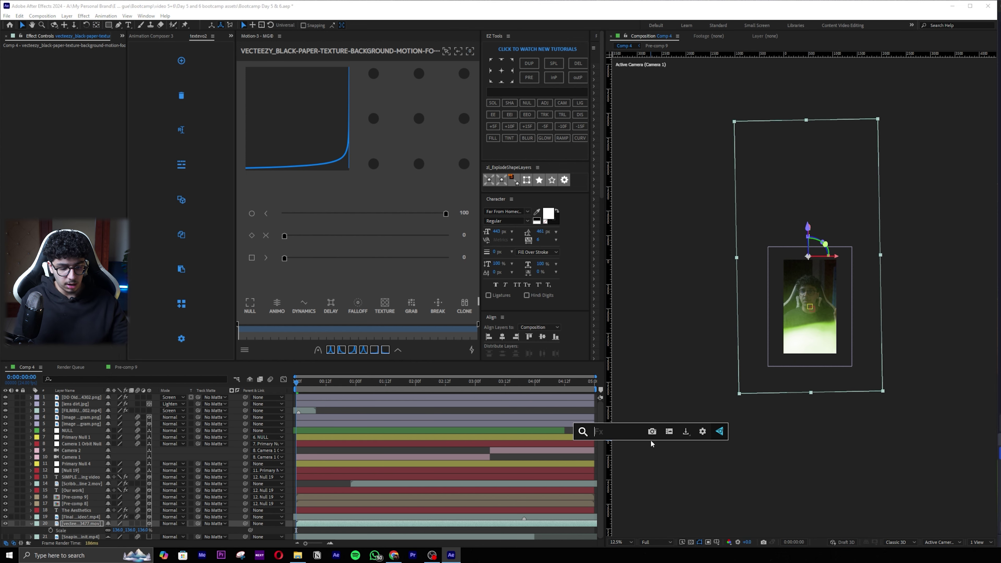
pyautogui.write('moti')
pyautogui.press('Return')
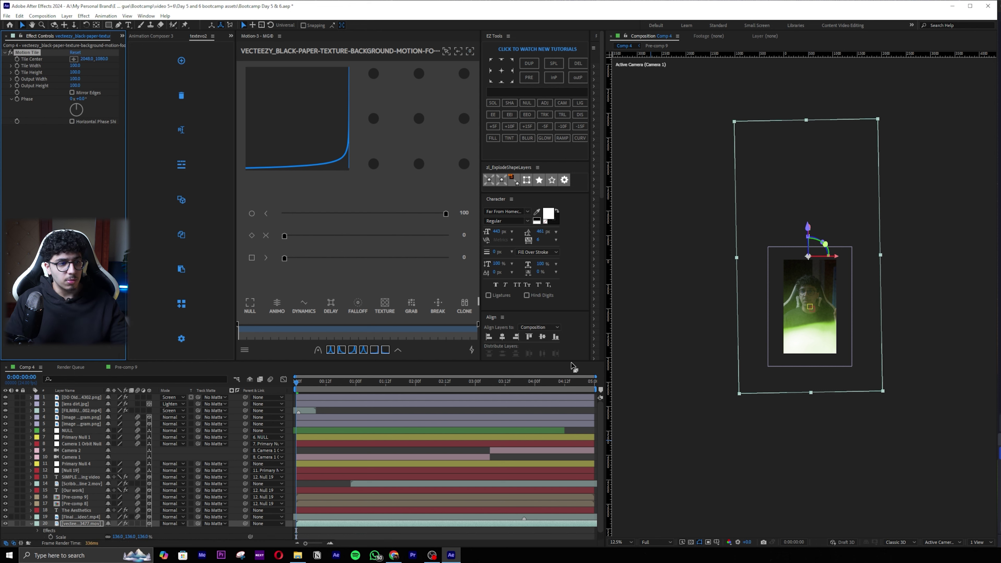
pyautogui.write('333')
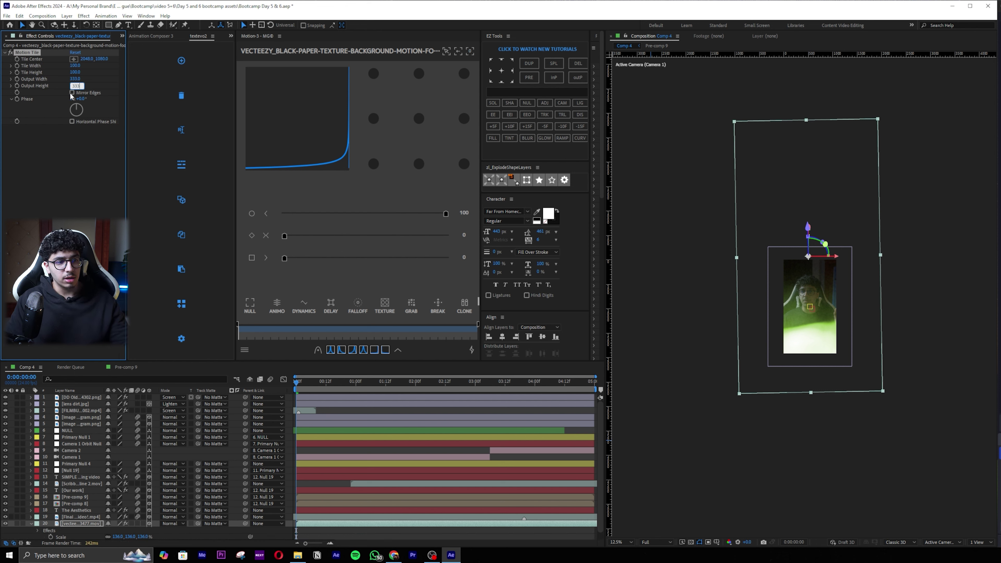
# Set the black paper texture layer's opacity to 30%
pyautogui.click(87, 530)
pyautogui.press('t')
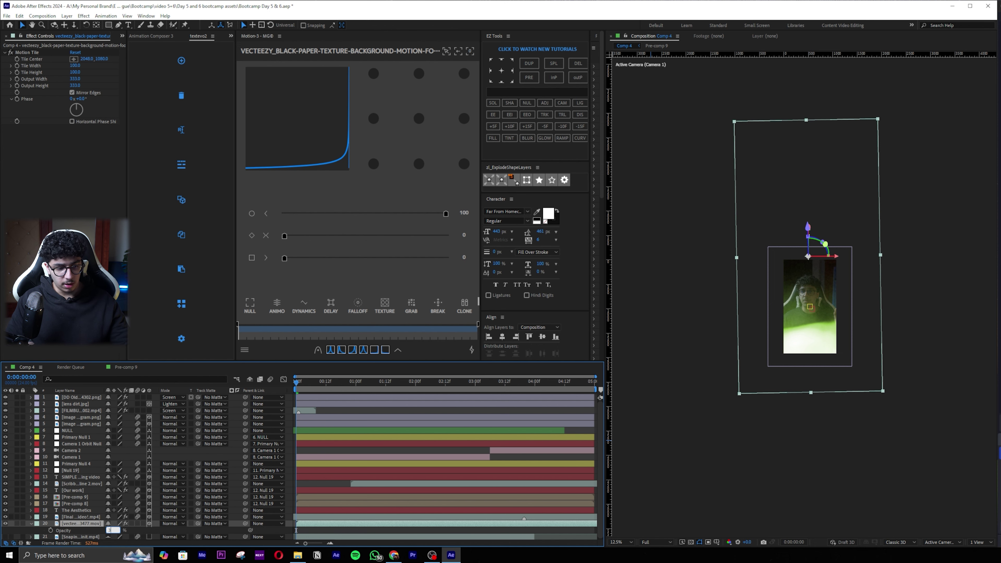
pyautogui.write('30')
pyautogui.press('Return')
# Check the camera move up to 0:00:04:00, add a steeper contrast curve to the black paper texture with Curves, and adjust its opacity
pyautogui.moveTo(324, 383); pyautogui.dragTo(364, 382)
pyautogui.scroll(1, 851, 298)
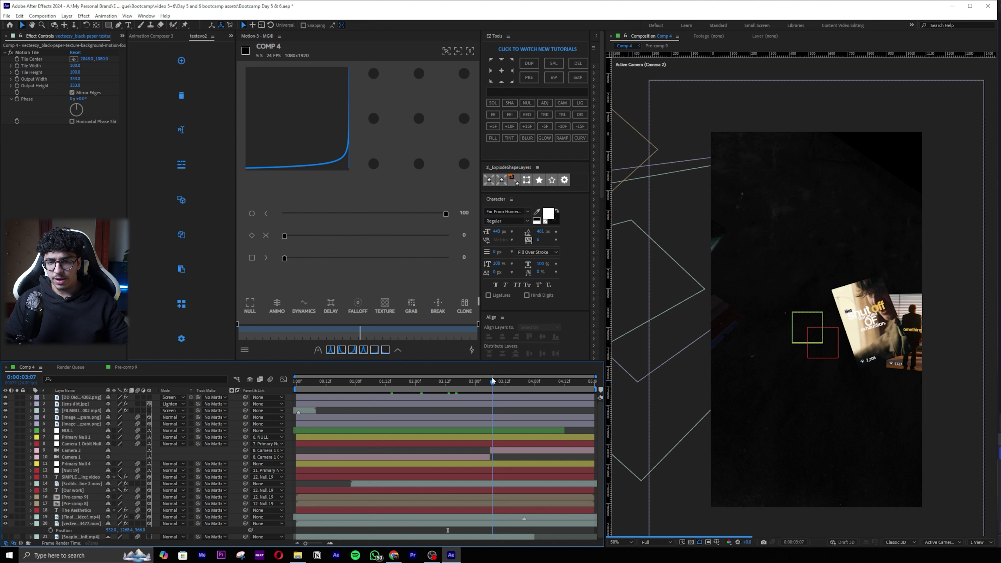
pyautogui.click(535, 382)
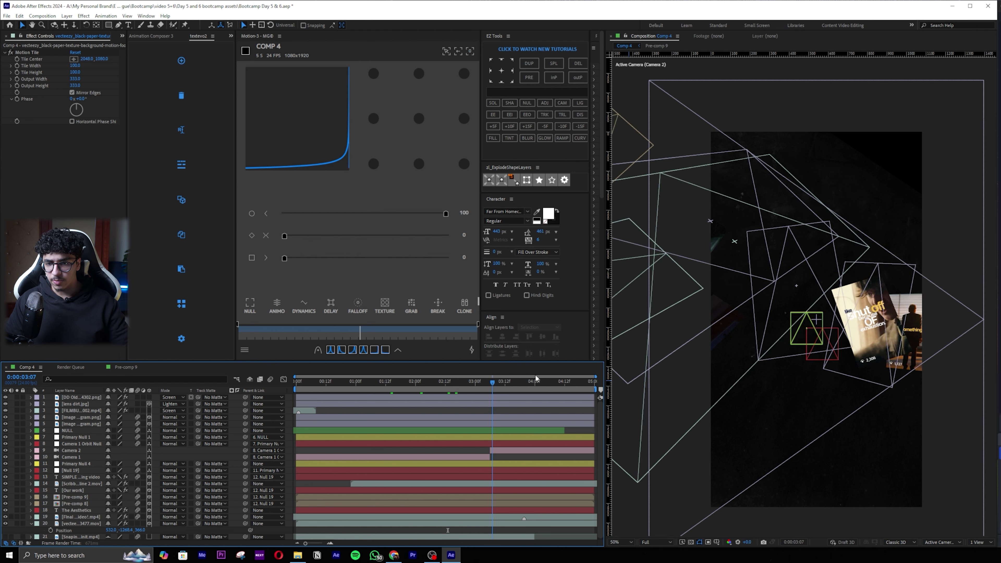
pyautogui.click(79, 526)
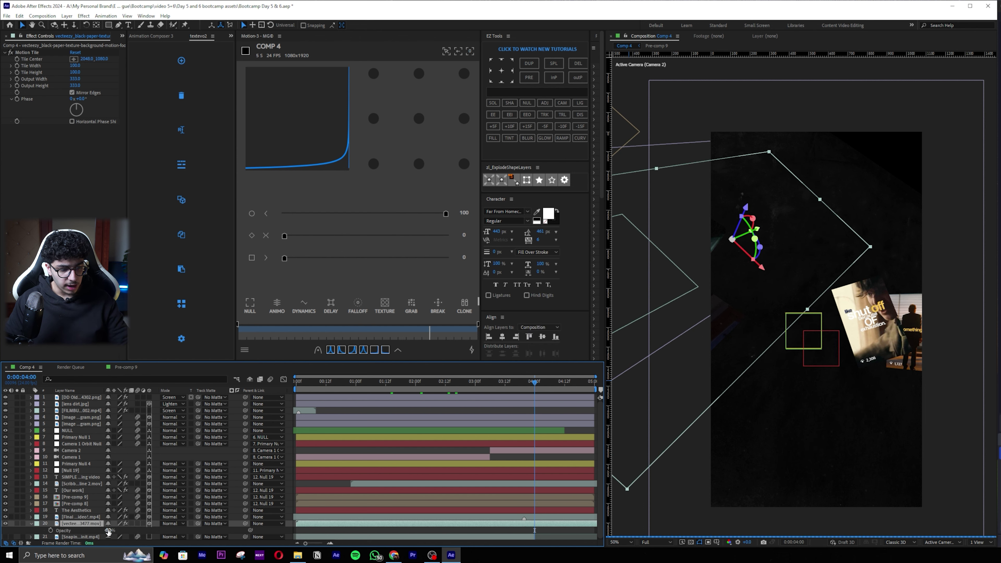
pyautogui.press('t')
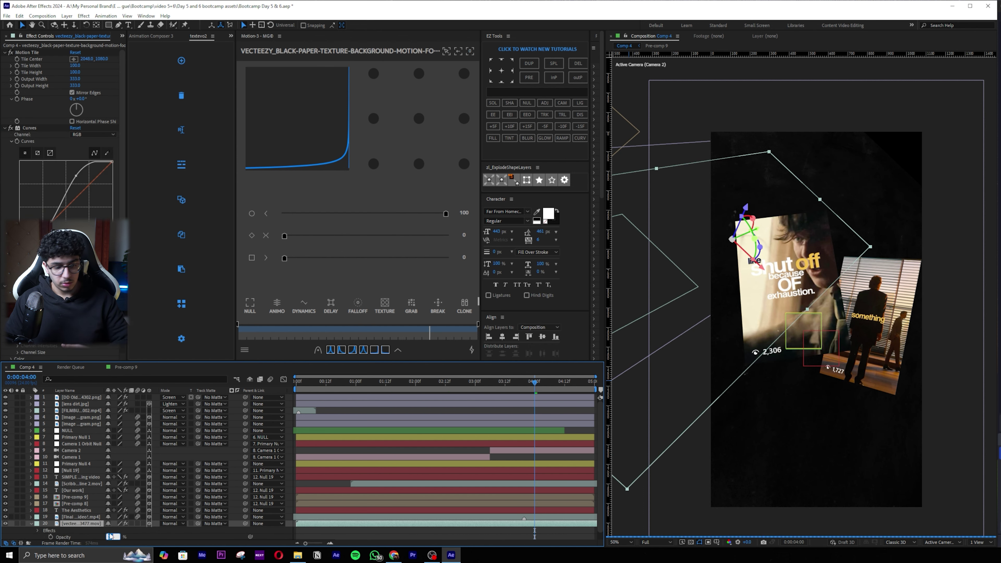
pyautogui.click(111, 537)
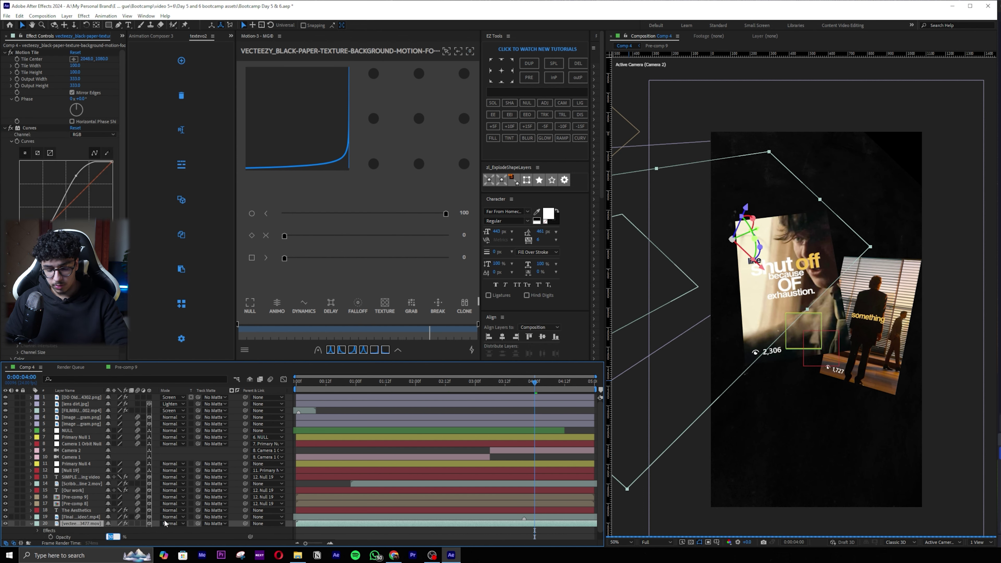
pyautogui.click(335, 533)
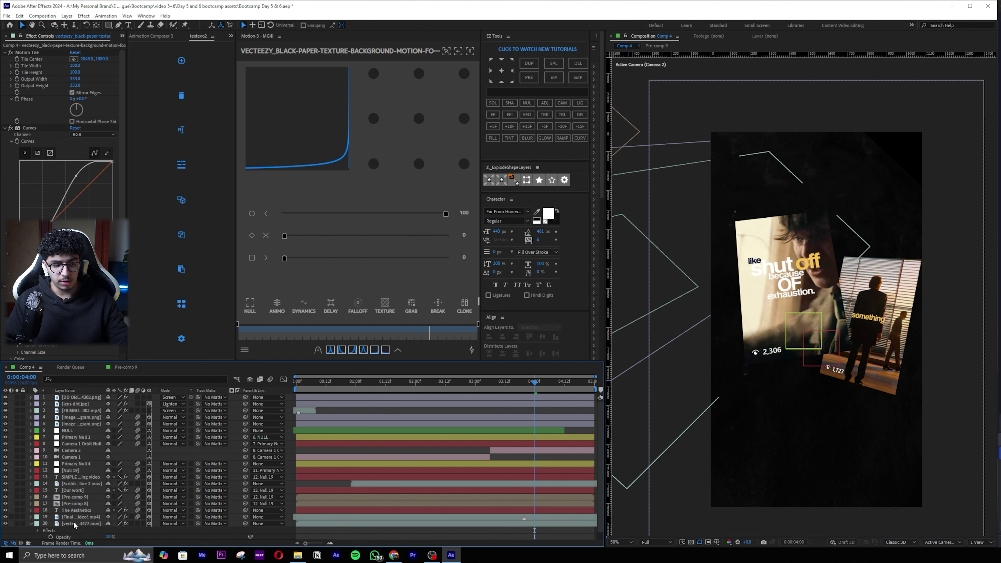
# Collapse the black paper texture layer's properties and select all layers in the composition
pyautogui.click(35, 524)
pyautogui.hotkey('ctrl', 'a')
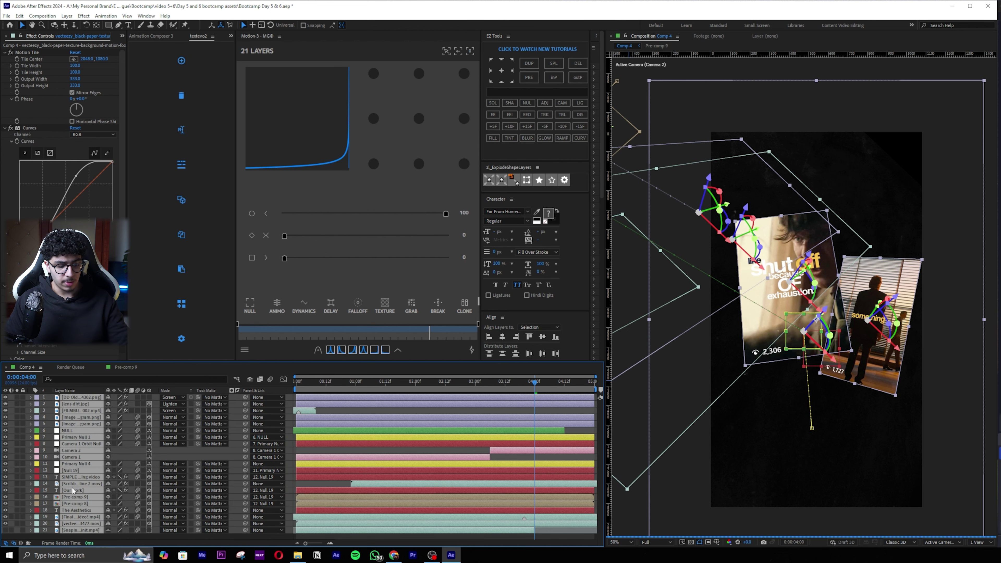
# Deselect all layers, return to the start of the composition and lower the preview resolution to Quarter
pyautogui.click(71, 458)
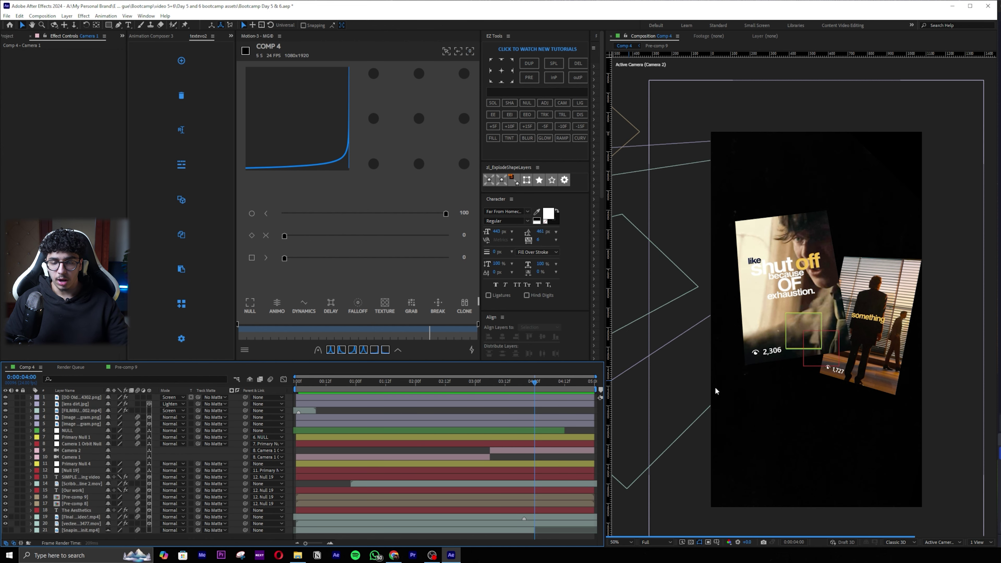
pyautogui.press('Home')
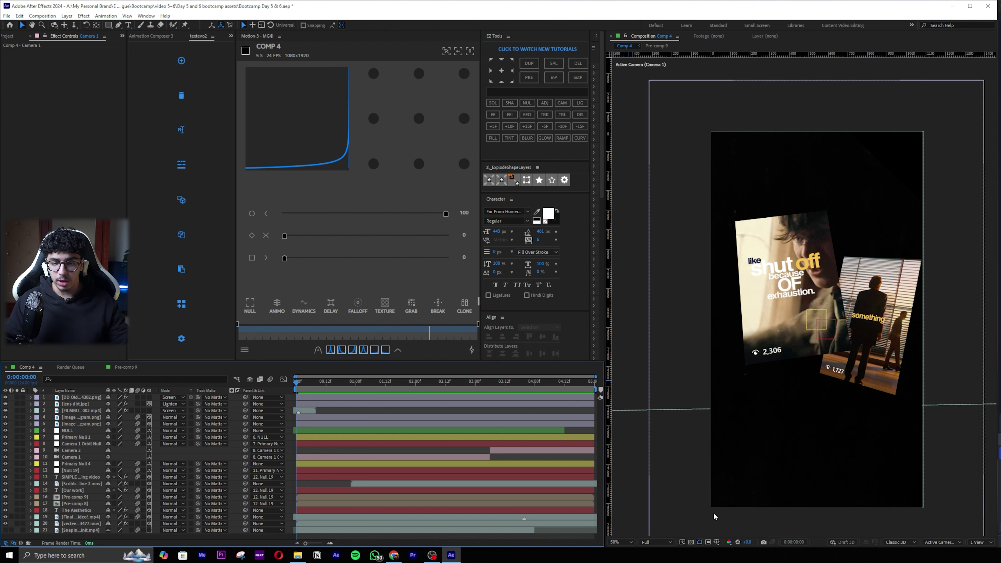
pyautogui.click(649, 543)
pyautogui.click(656, 524)
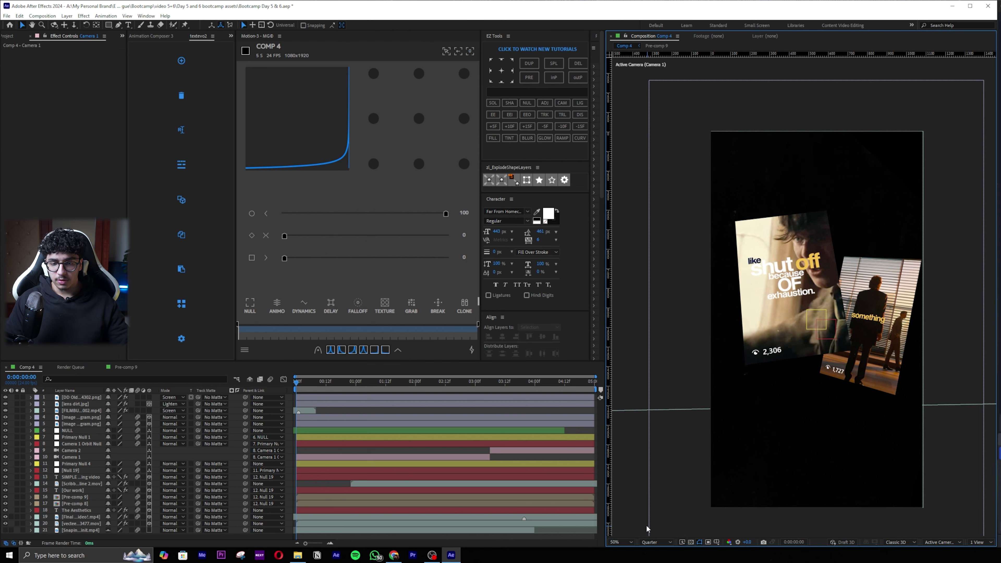
# Check the composition at several points between 0:00:00:21 and 0:00:02:20, ending at 0:00:01:13
pyautogui.click(348, 382)
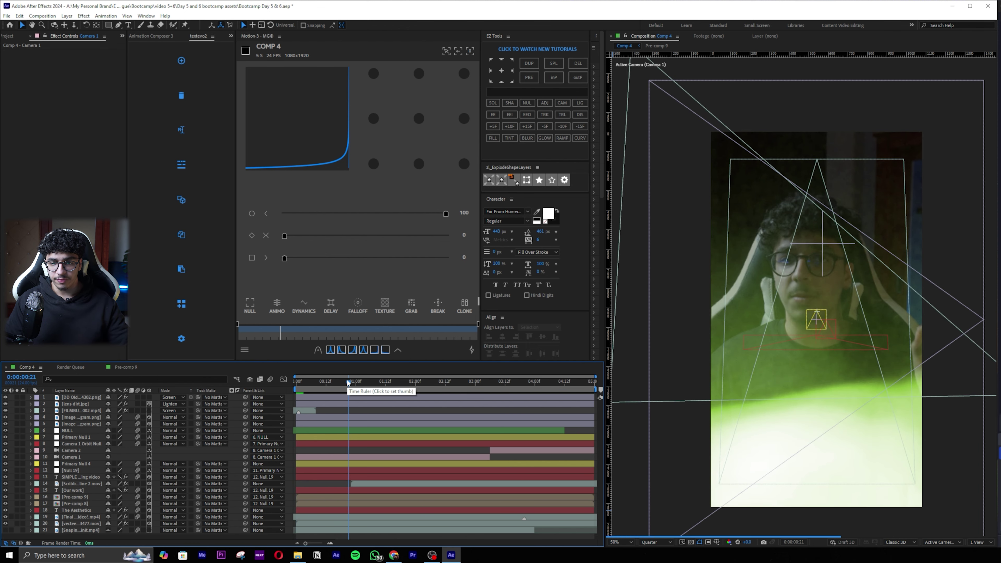
pyautogui.click(391, 381)
pyautogui.click(408, 381)
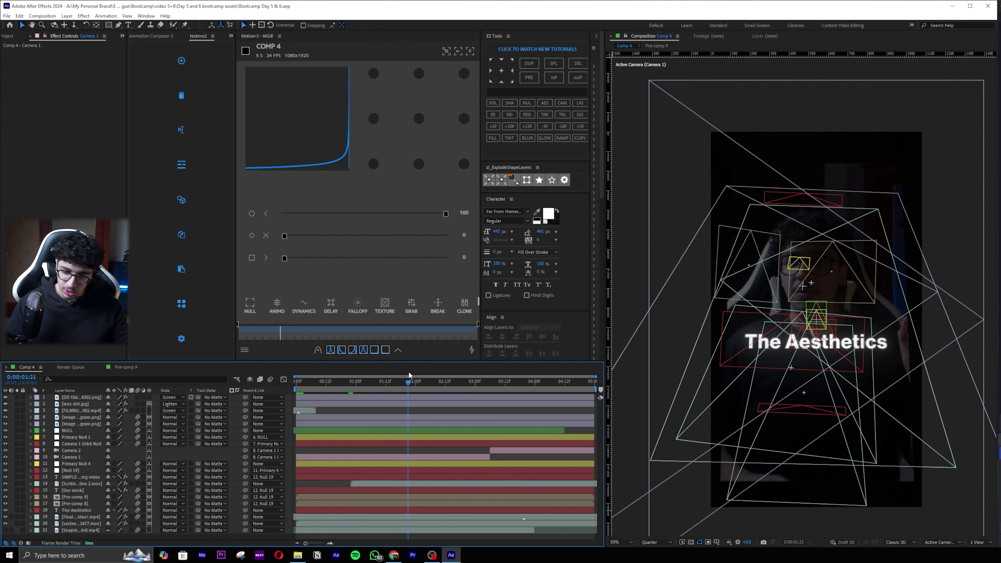
pyautogui.click(465, 382)
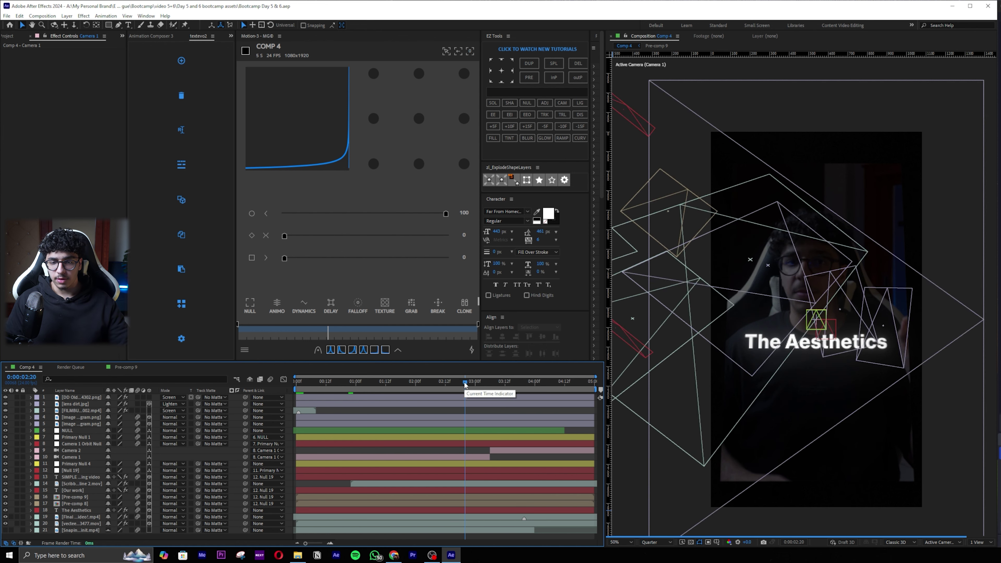
pyautogui.click(371, 388)
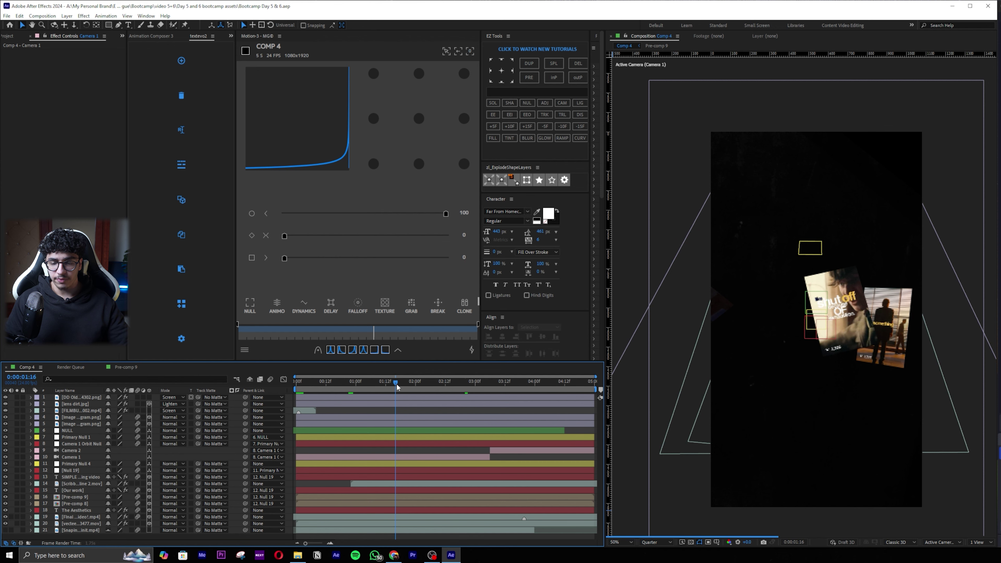
pyautogui.click(387, 381)
pyautogui.click(388, 380)
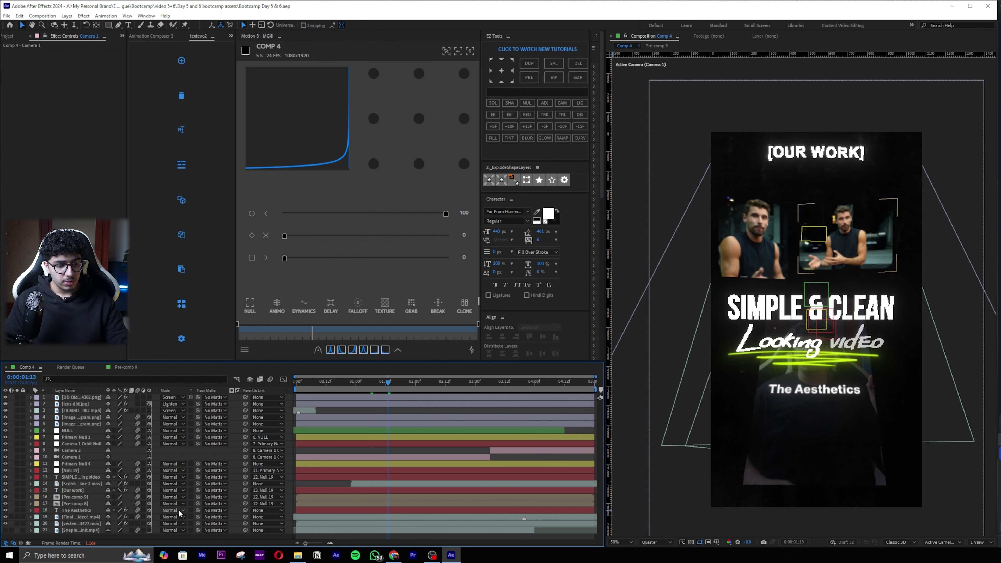
# Add an adjustment layer with the Camera Lens Blur effect and place it directly above The Aesthetics text layer
pyautogui.hotkey('ctrl', 'alt', 'y')
pyautogui.hotkey('ctrl', 'space')
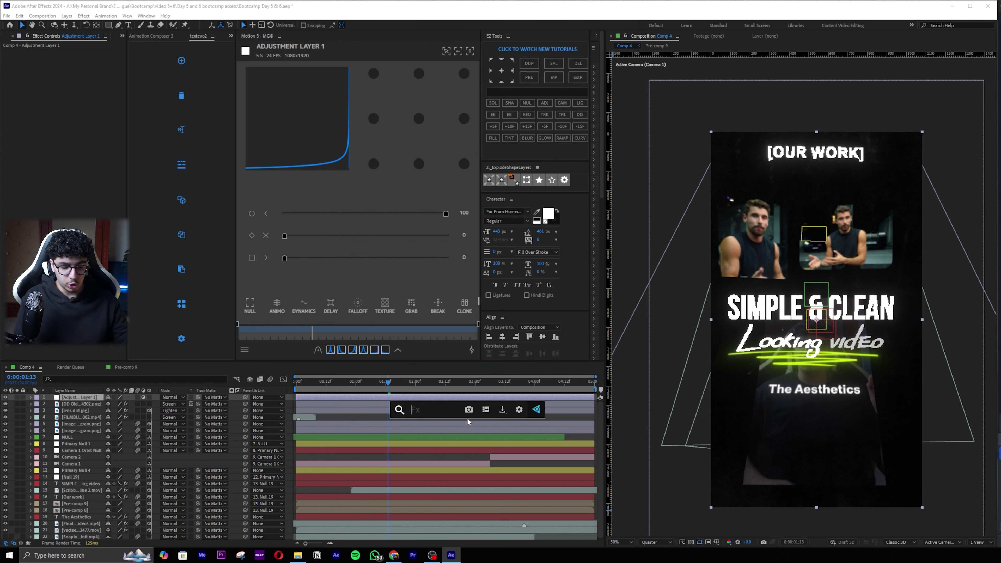
pyautogui.write('camera lens')
pyautogui.press('Return')
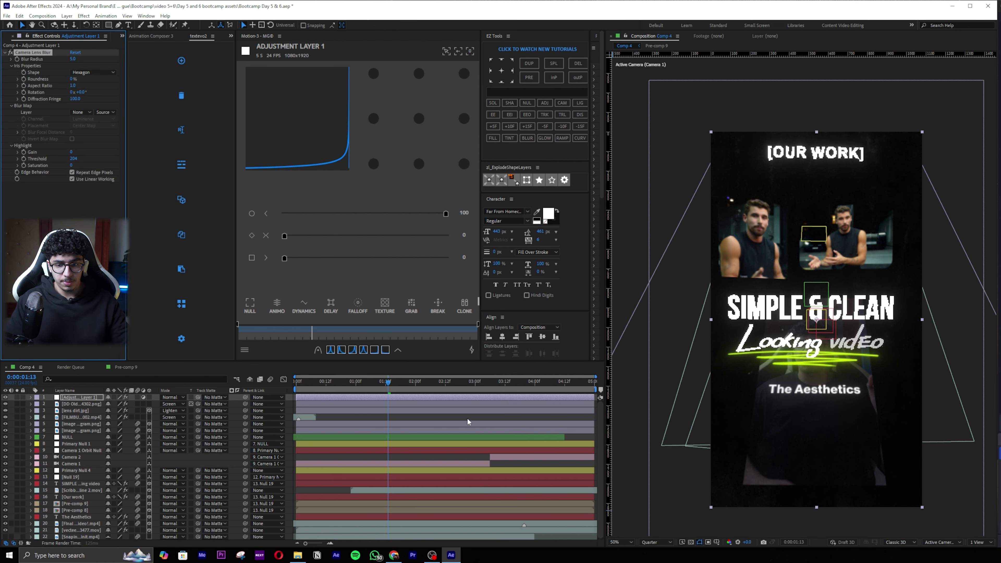
pyautogui.click(79, 525)
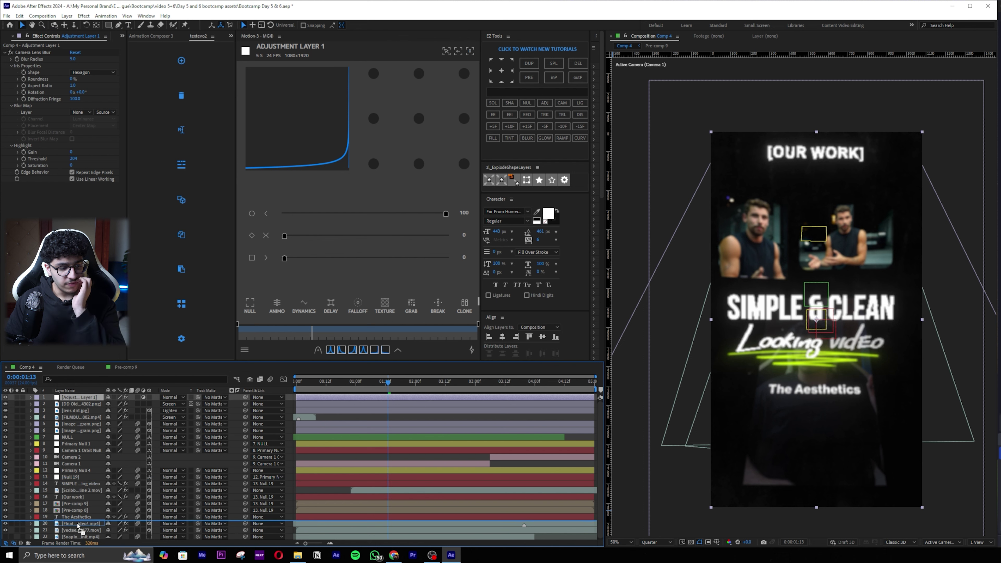
pyautogui.moveTo(78, 526); pyautogui.dragTo(81, 514)
pyautogui.click(77, 517)
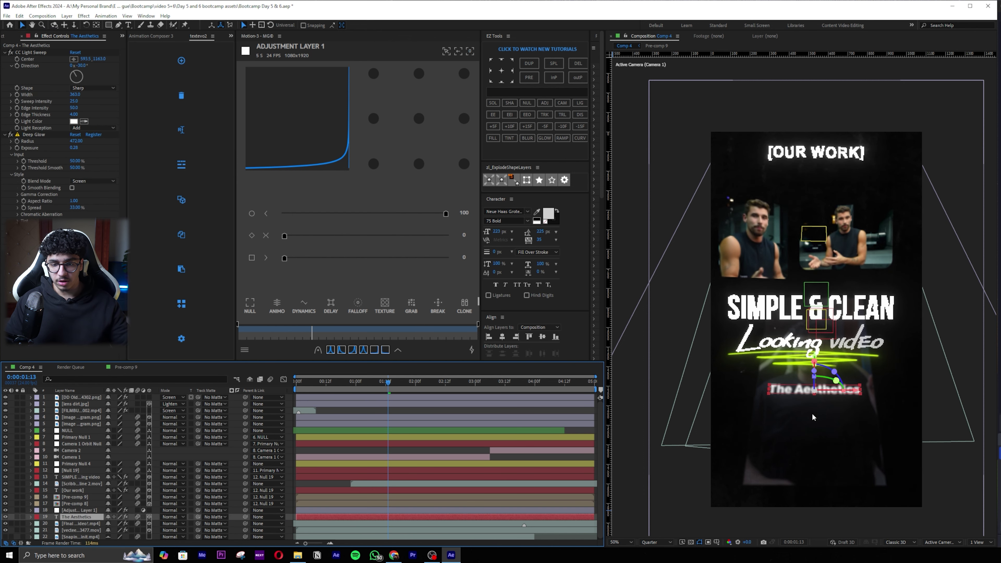
# Keyframe the adjustment layer's Blur Radius at 0 from 0:00:00:15 and shift that keyframe slightly forward in time
pyautogui.click(99, 510)
pyautogui.click(352, 385)
pyautogui.moveTo(352, 386); pyautogui.dragTo(335, 383)
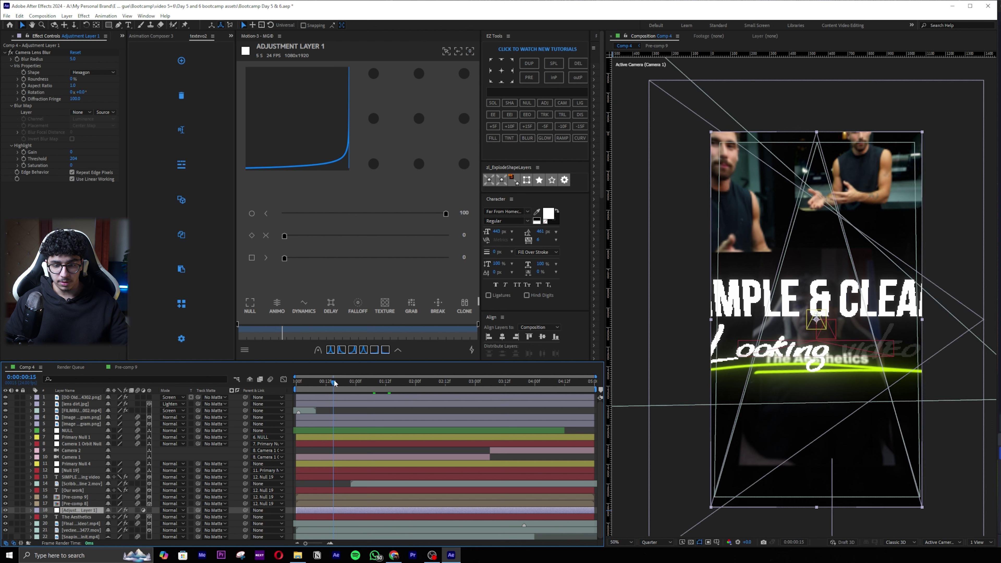
pyautogui.click(17, 59)
pyautogui.click(75, 59)
pyautogui.write('0')
pyautogui.press('Return')
pyautogui.press('u')
pyautogui.moveTo(333, 524); pyautogui.dragTo(338, 523)
# Add a Blur Radius keyframe of 8 to the Camera Lens Blur at 0:00:01:22
pyautogui.moveTo(354, 384); pyautogui.dragTo(412, 383)
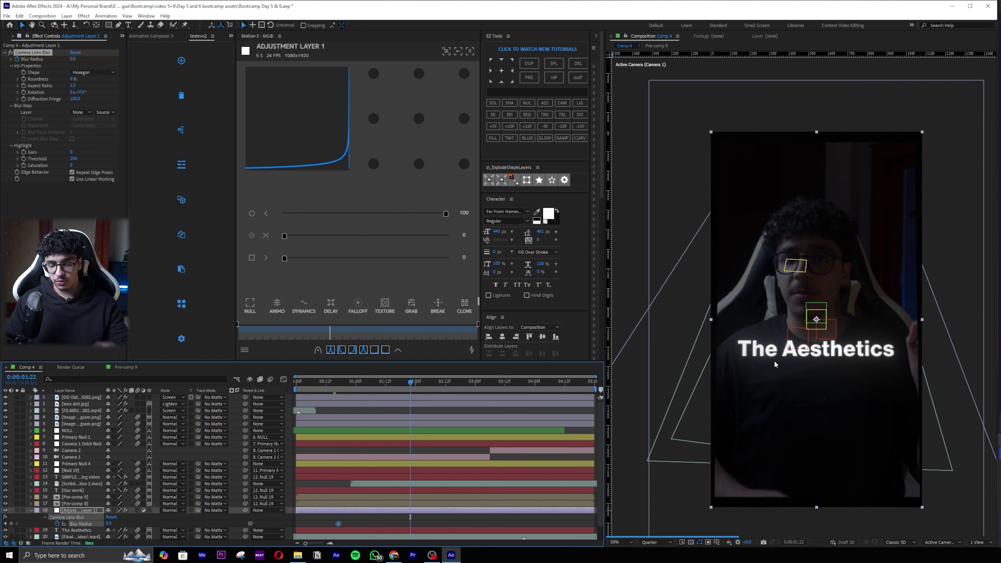
pyautogui.click(73, 59)
pyautogui.write('8')
pyautogui.press('Return')
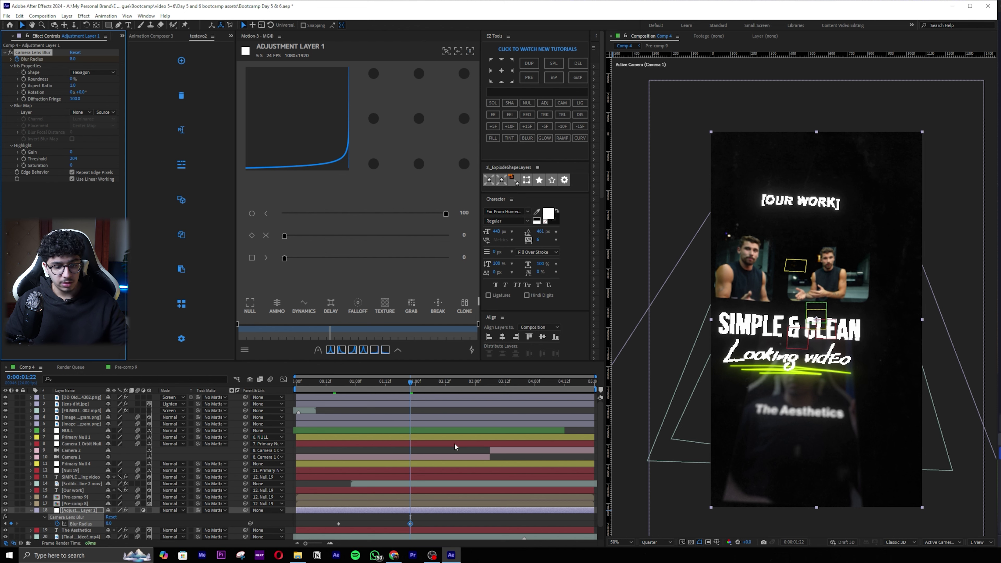
# Move the black paper texture layer above the adjustment layer and preview the composition from the start
pyautogui.scroll(-1, 100, 521)
pyautogui.click(86, 530)
pyautogui.moveTo(86, 530); pyautogui.dragTo(86, 493)
pyautogui.press('Home')
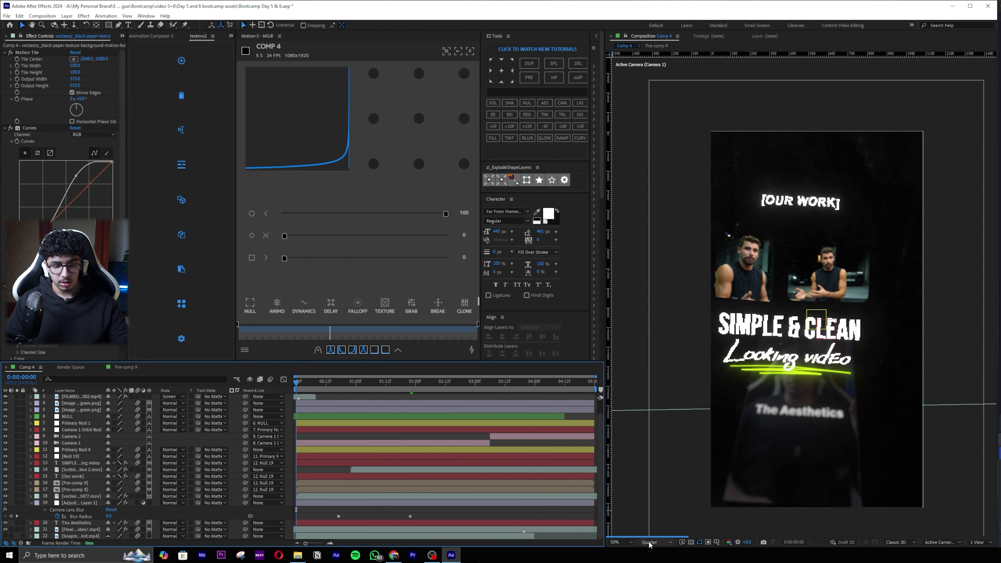
pyautogui.press('space')
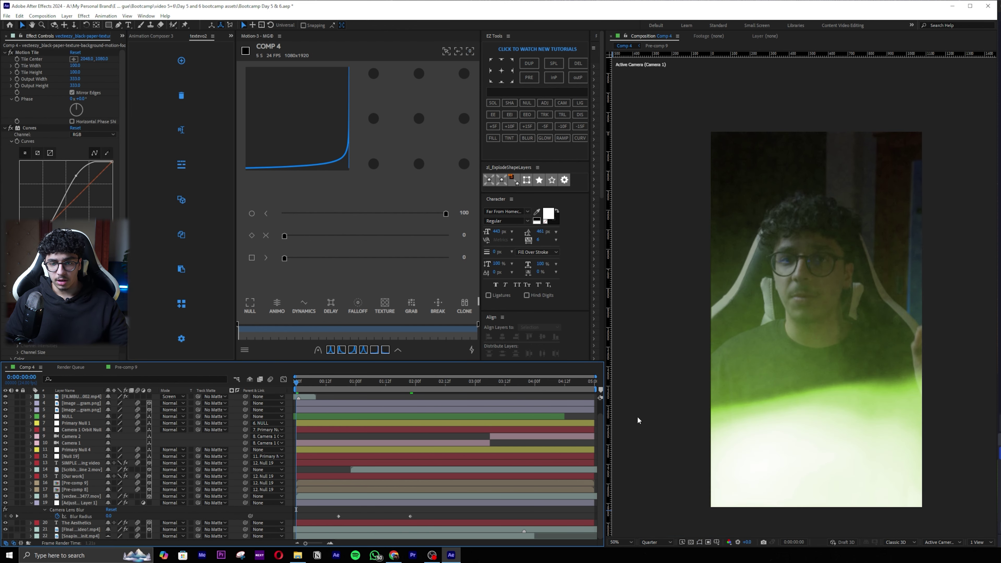
pyautogui.press('space')
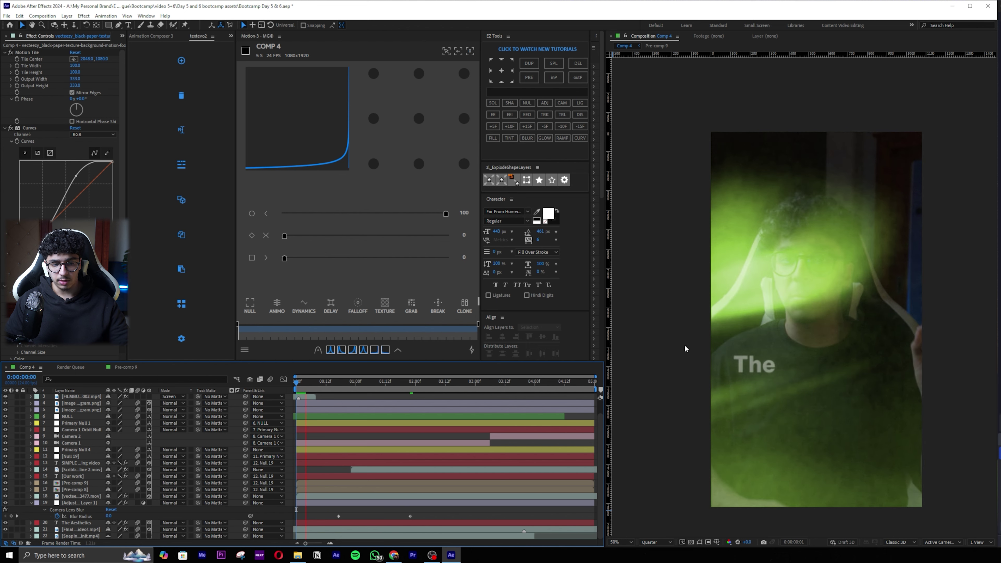
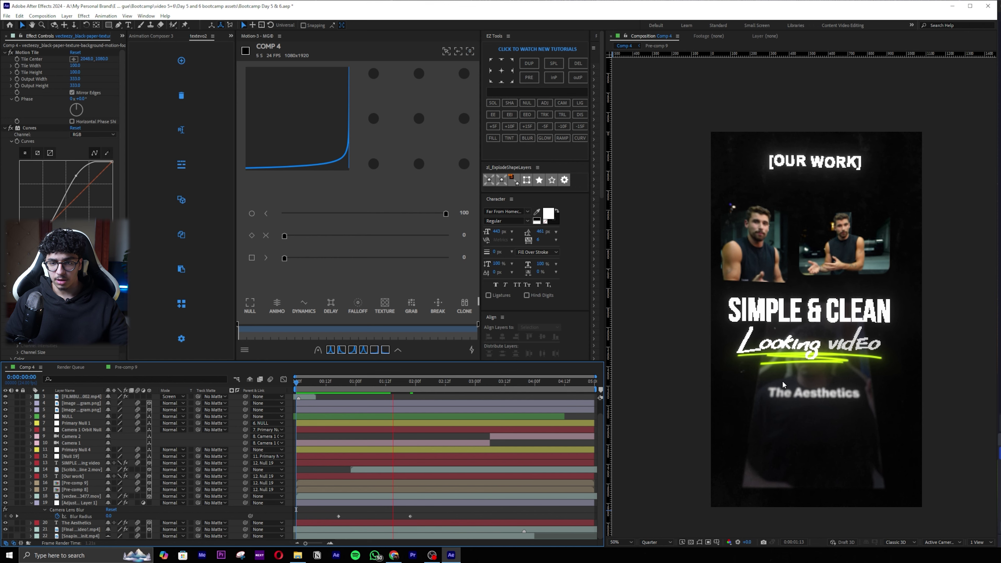
pyautogui.press('space')
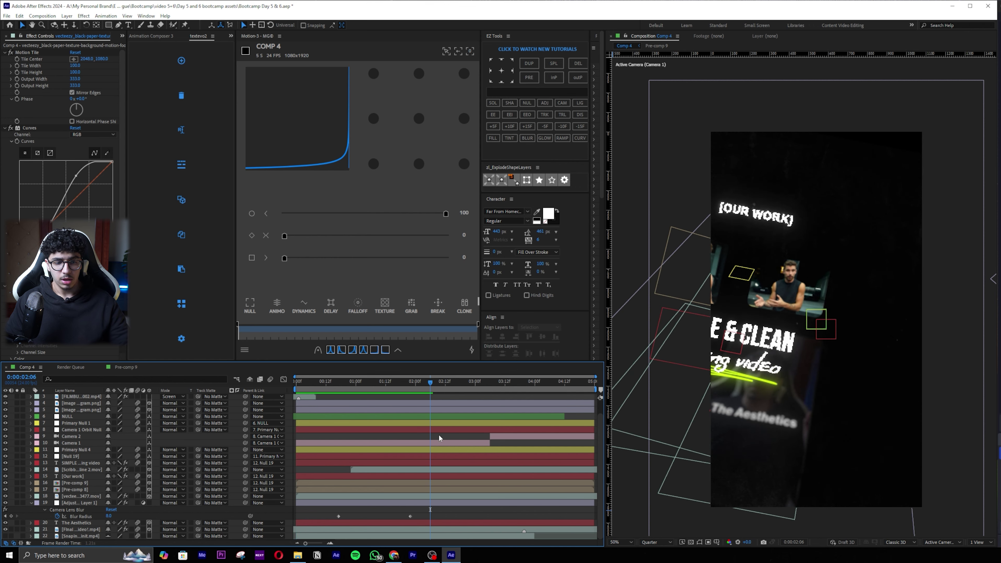
# Pre-compose all layers into a new composition, moving all attributes into it
pyautogui.scroll(1, 440, 434)
pyautogui.hotkey('ctrl', 'a')
pyautogui.hotkey('ctrl', 'shift', 'c')
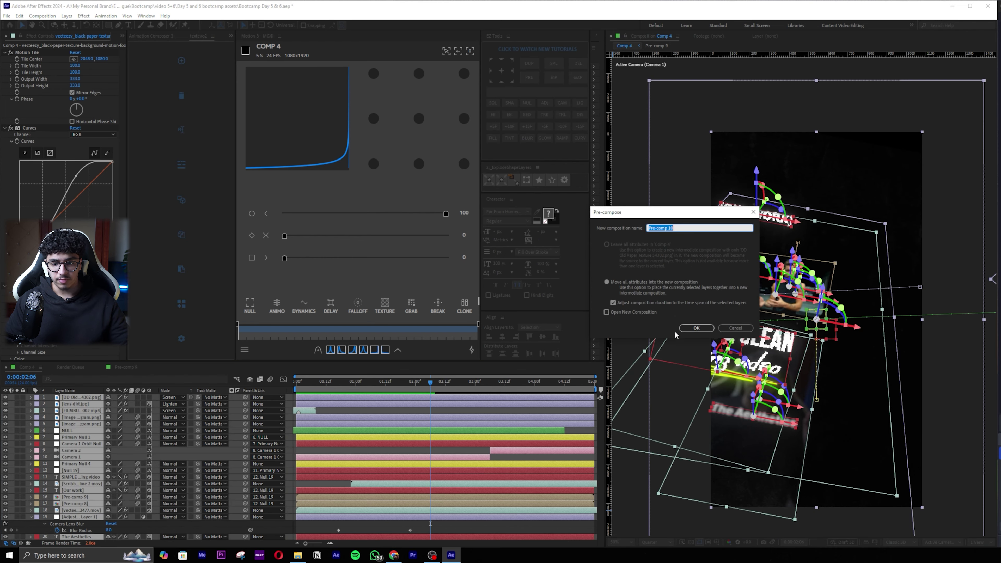
pyautogui.click(696, 328)
# End the work area just after 0:00:04:00 and trim Comp 4 to it, about 4.46 seconds long
pyautogui.moveTo(433, 382); pyautogui.dragTo(559, 385)
pyautogui.press('n')
pyautogui.hotkey('ctrl', 'shift', 'x')
pyautogui.click(296, 383)
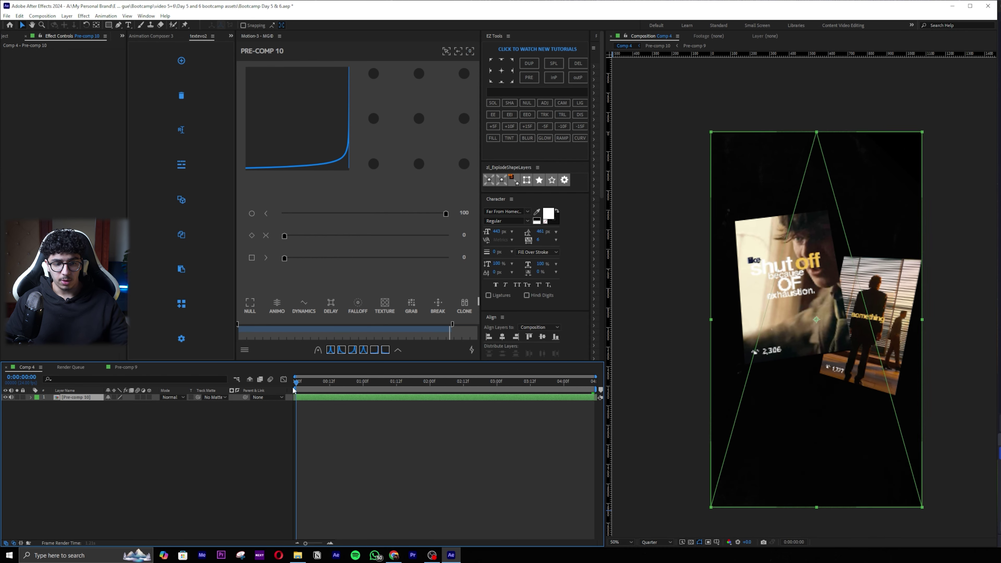
pyautogui.hotkey('ctrl', 'space')
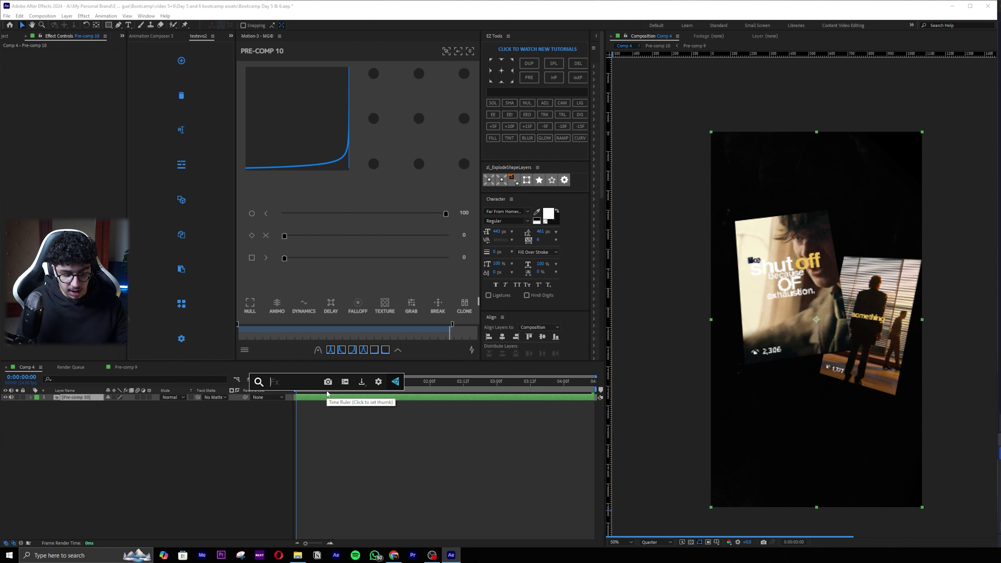
pyautogui.write('flicker')
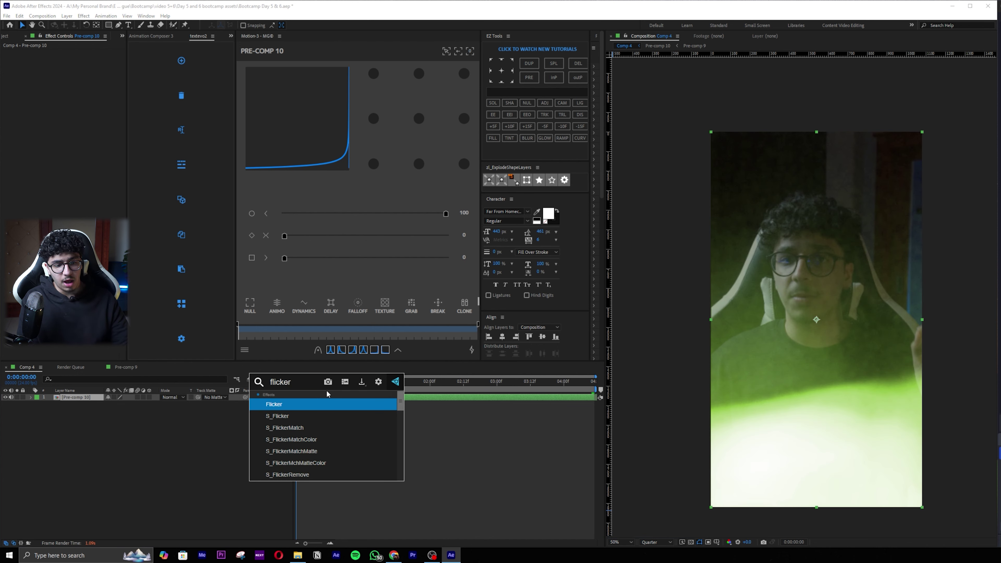
pyautogui.press('Return')
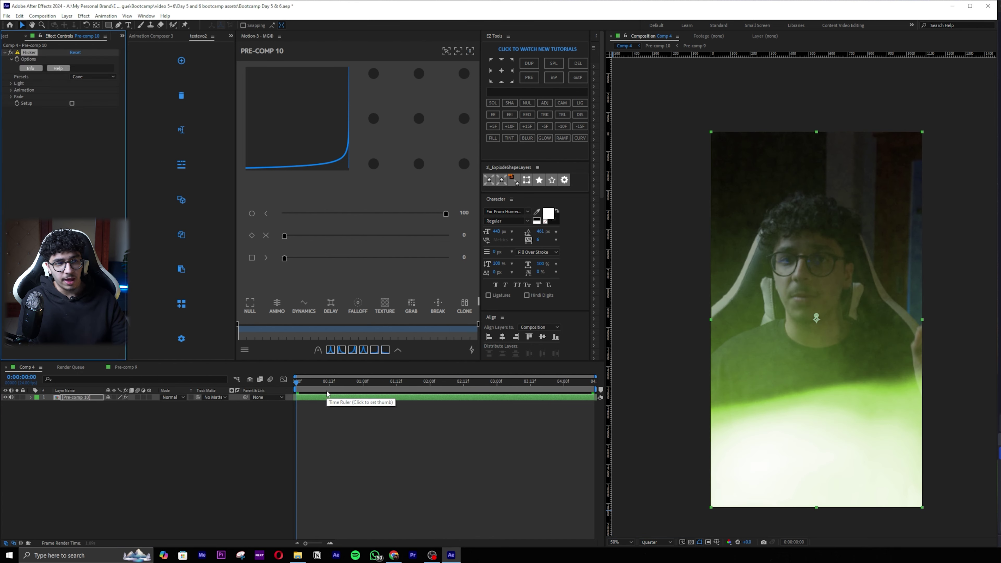
pyautogui.press('Delete')
# Apply the S_Flicker effect to the pre-composed layer and set its amplitude to 0.1
pyautogui.hotkey('ctrl', 'space')
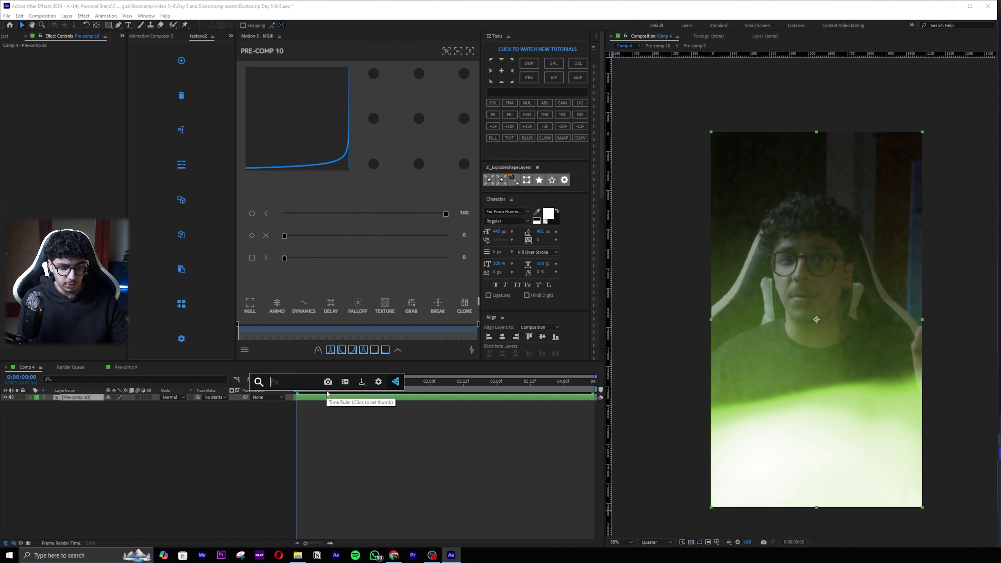
pyautogui.write('flick')
pyautogui.click(292, 414)
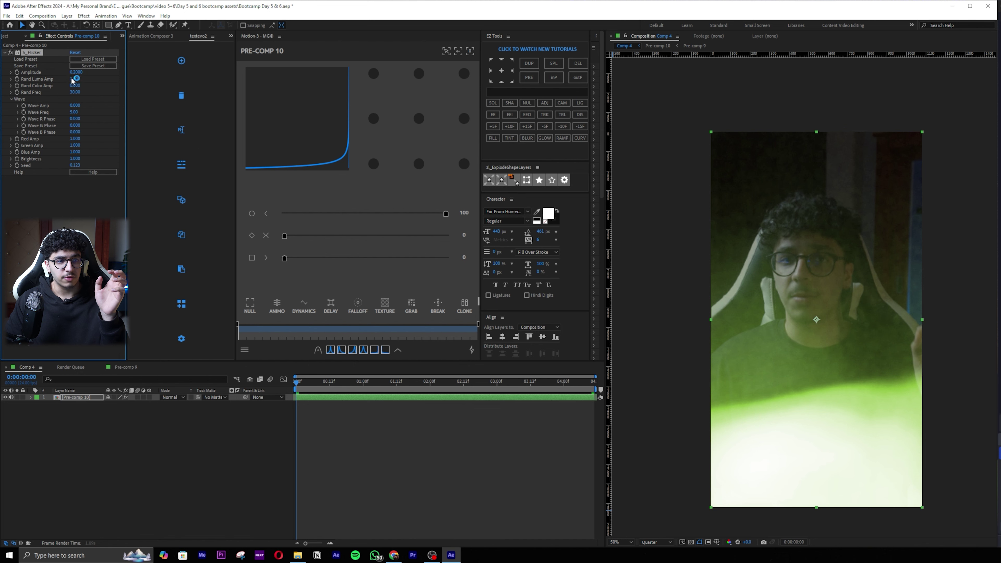
pyautogui.click(75, 73)
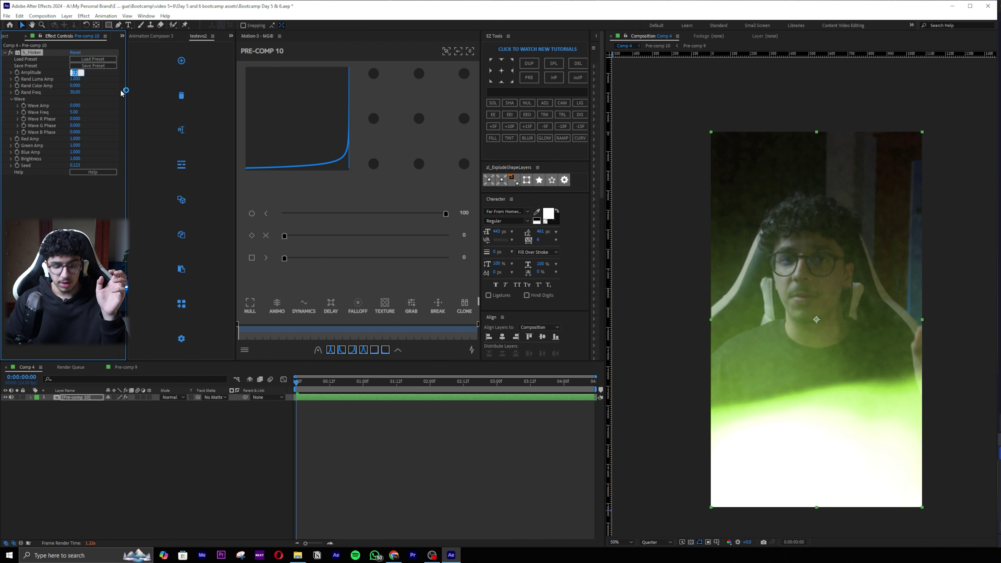
pyautogui.write('0.1')
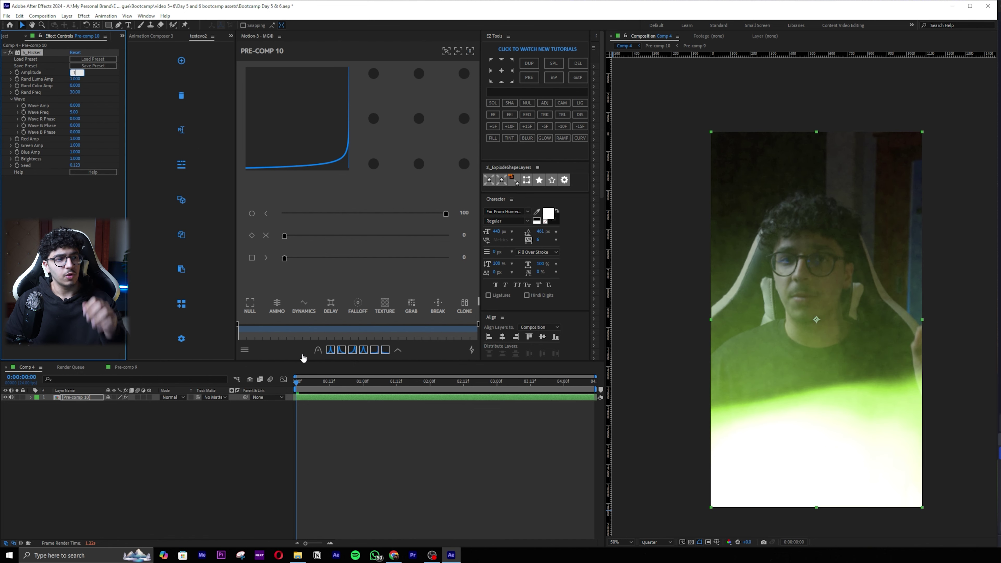
pyautogui.click(442, 461)
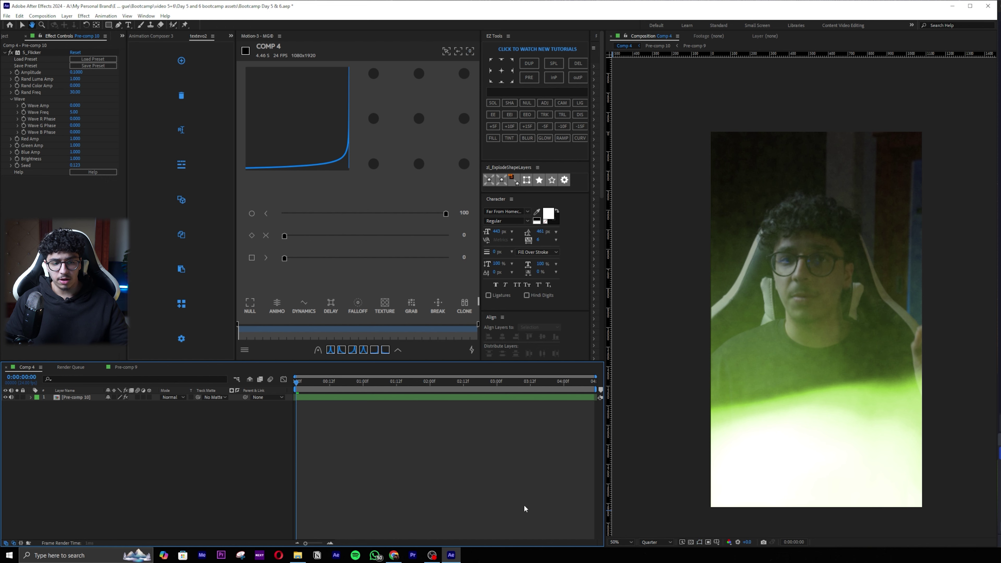
# Preview the flicker effect on the pre-composed layer from the start of the composition
pyautogui.click(36, 51)
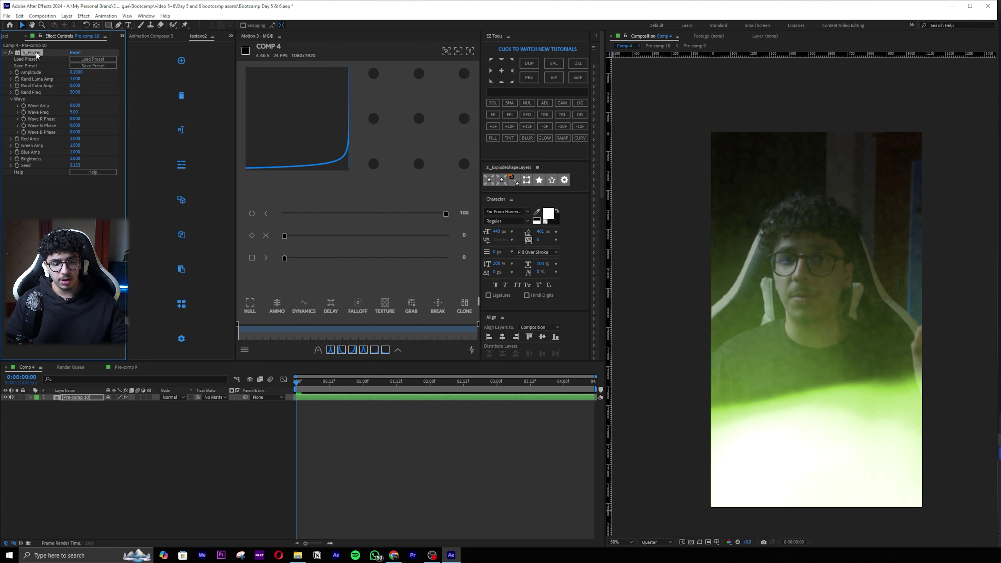
pyautogui.click(290, 388)
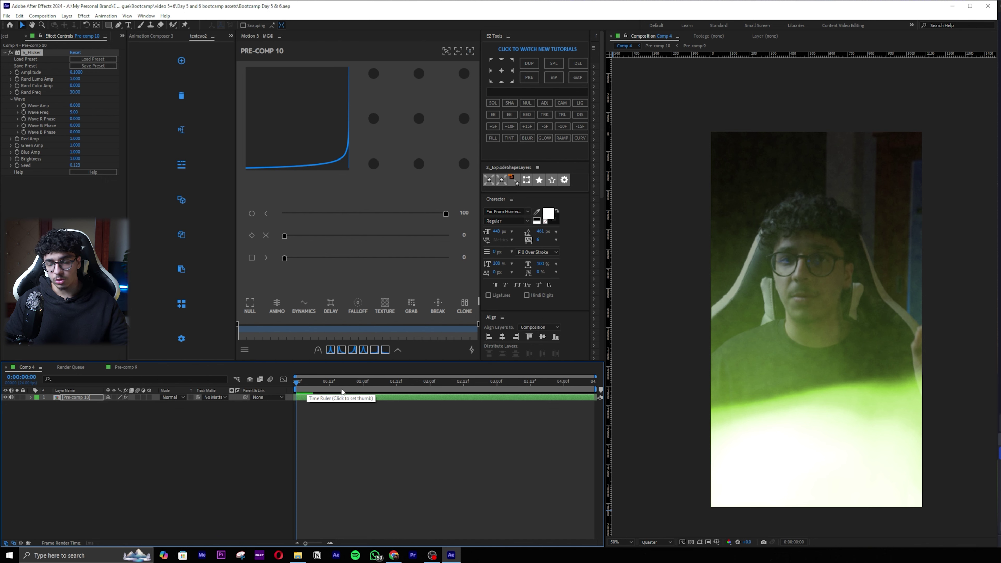
pyautogui.press('space')
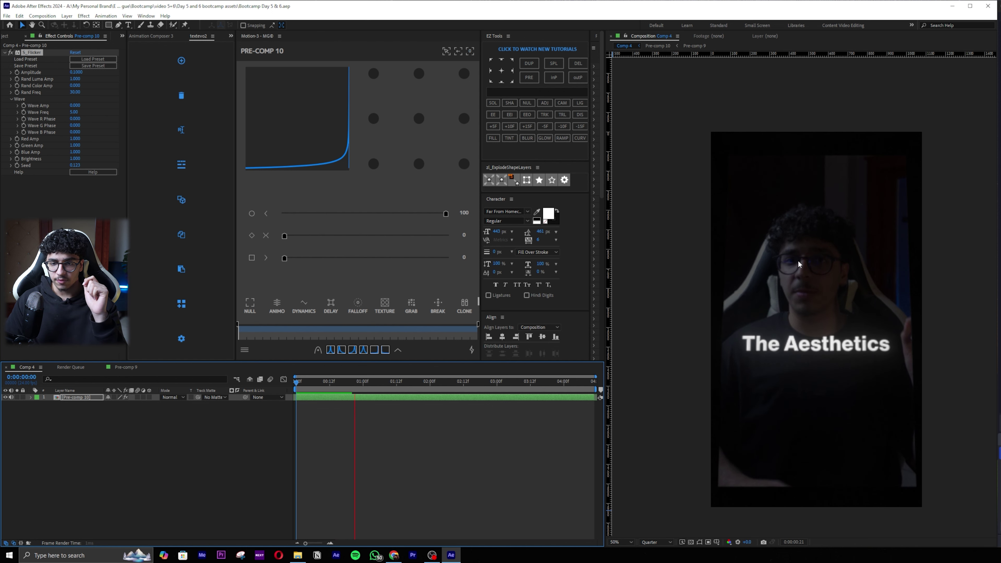
pyautogui.press('space')
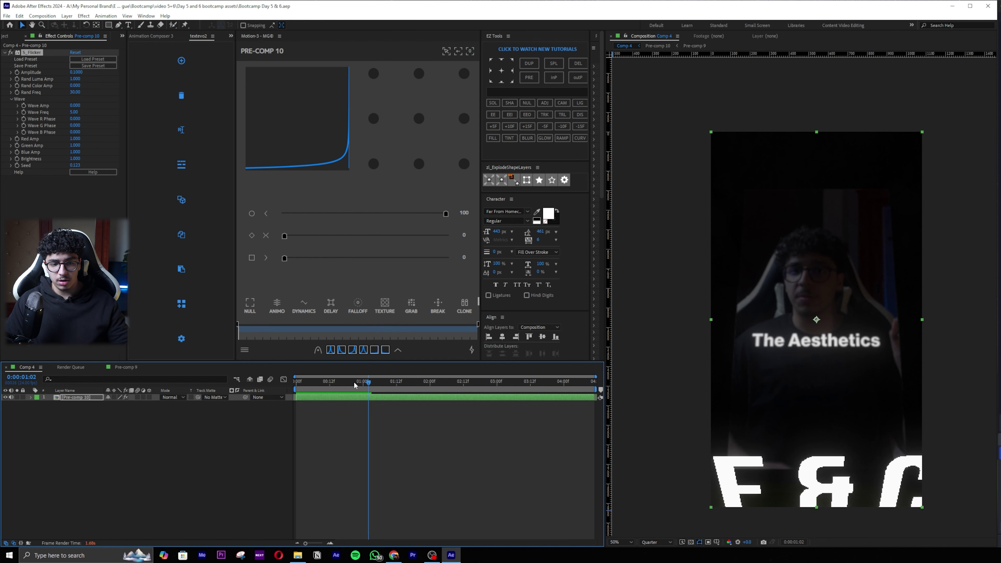
pyautogui.press('space')
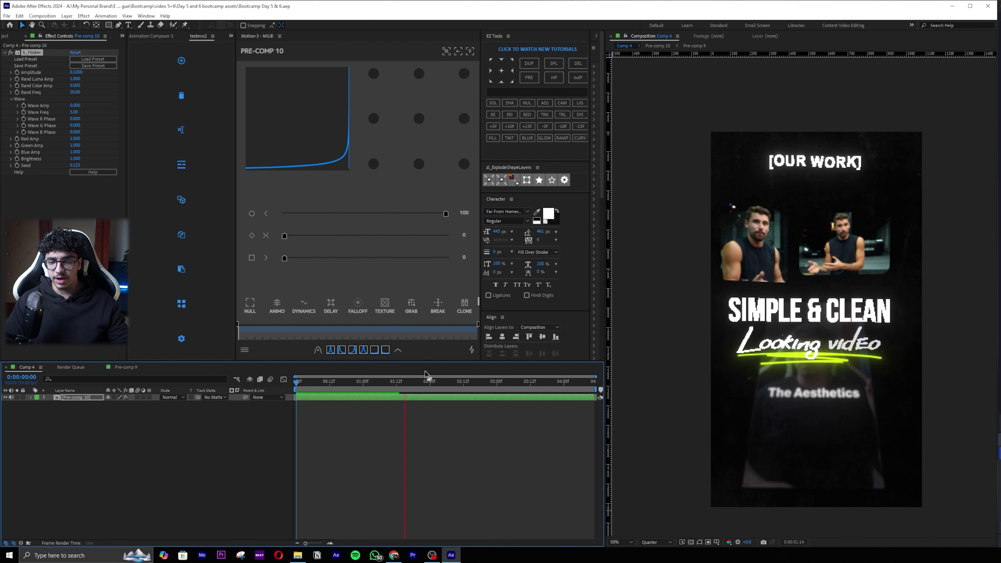
# Apply the CC Vignette effect to the pre-composed layer and reduce its amount to about 69 along with its angle of view
pyautogui.click(416, 392)
pyautogui.hotkey('ctrl', 'space')
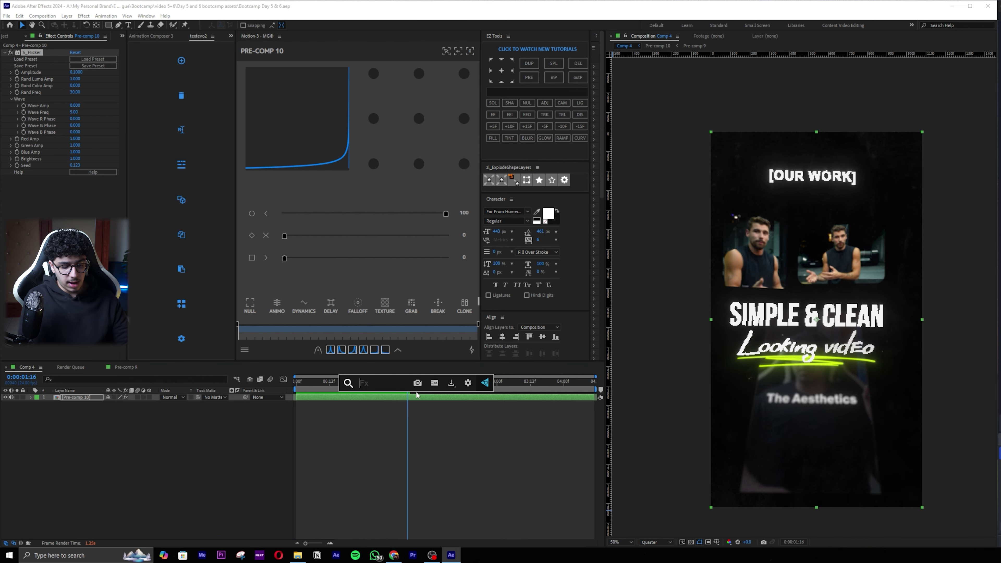
pyautogui.write('cc vi')
pyautogui.press('Return')
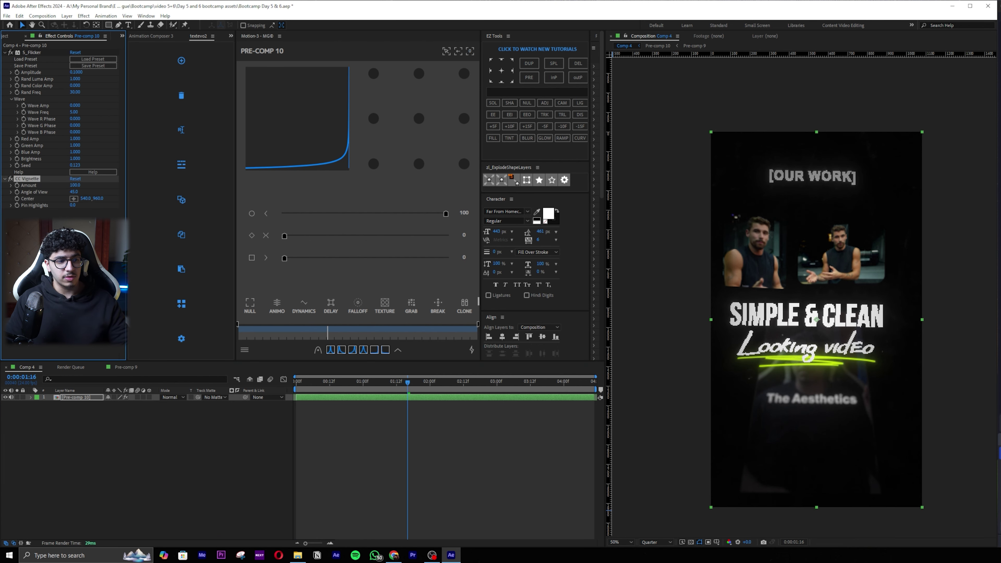
pyautogui.moveTo(73, 187)
pyautogui.mouseDown()
pyautogui.moveTo(9, 192)
pyautogui.moveTo(66, 181)
pyautogui.mouseUp()
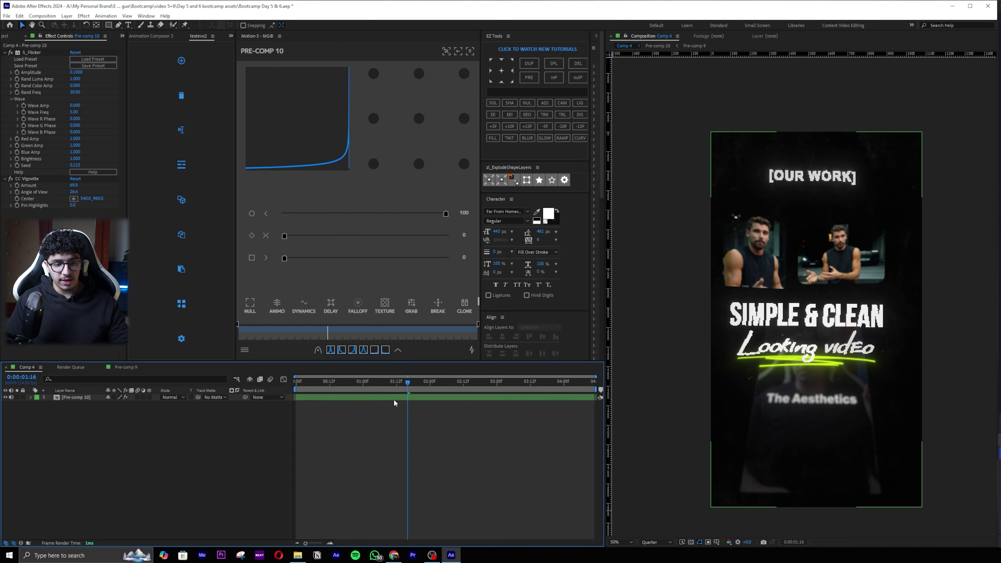
# Apply the Posterize Time effect to the pre-composed layer with a frame rate of 18, and save the project
pyautogui.hotkey('ctrl', 'space')
pyautogui.write('pos')
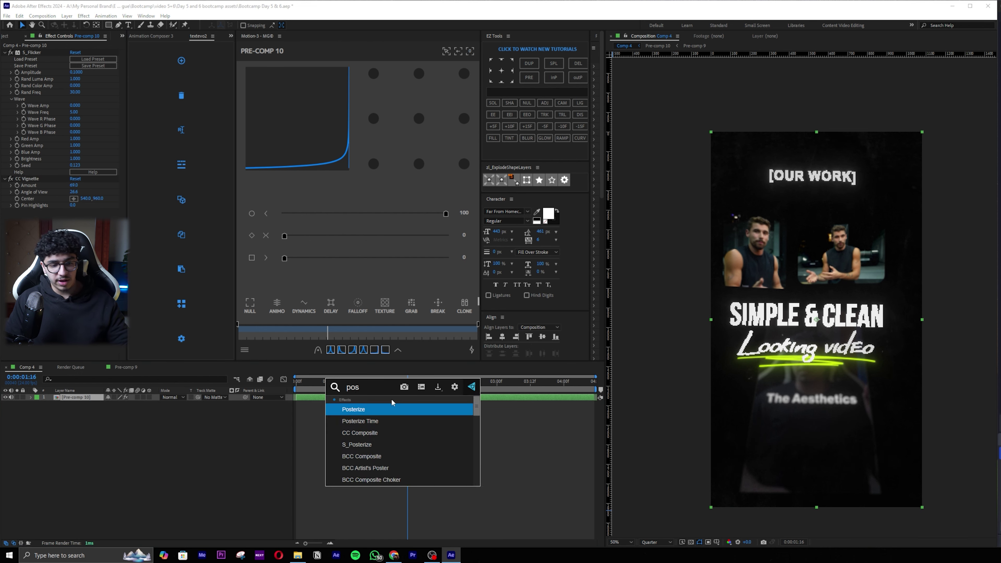
pyautogui.press('Down')
pyautogui.press('Return')
pyautogui.moveTo(72, 218); pyautogui.dragTo(74, 219)
pyautogui.write('1')
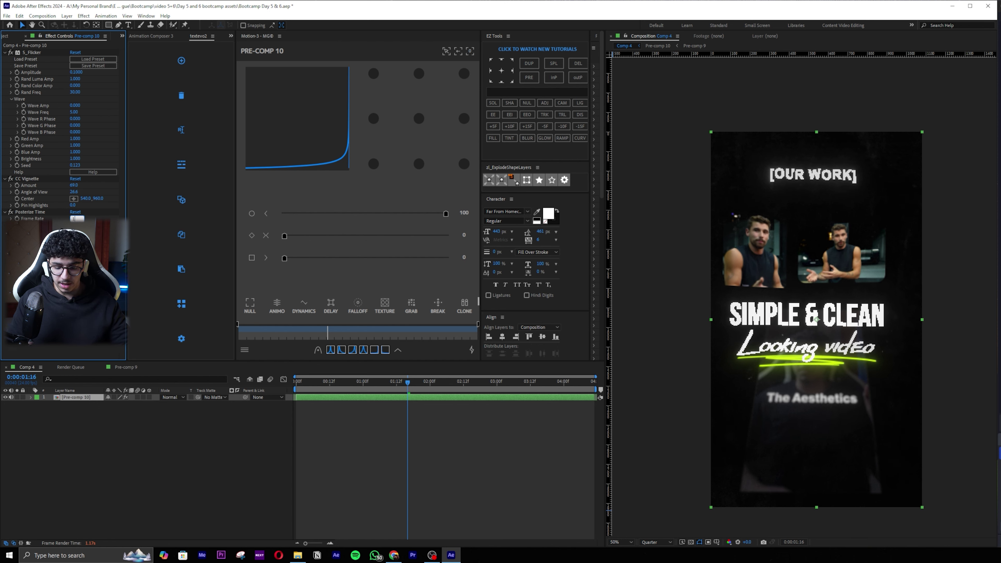
pyautogui.write('8')
pyautogui.press('Return')
pyautogui.hotkey('ctrl', 's')
pyautogui.click(417, 461)
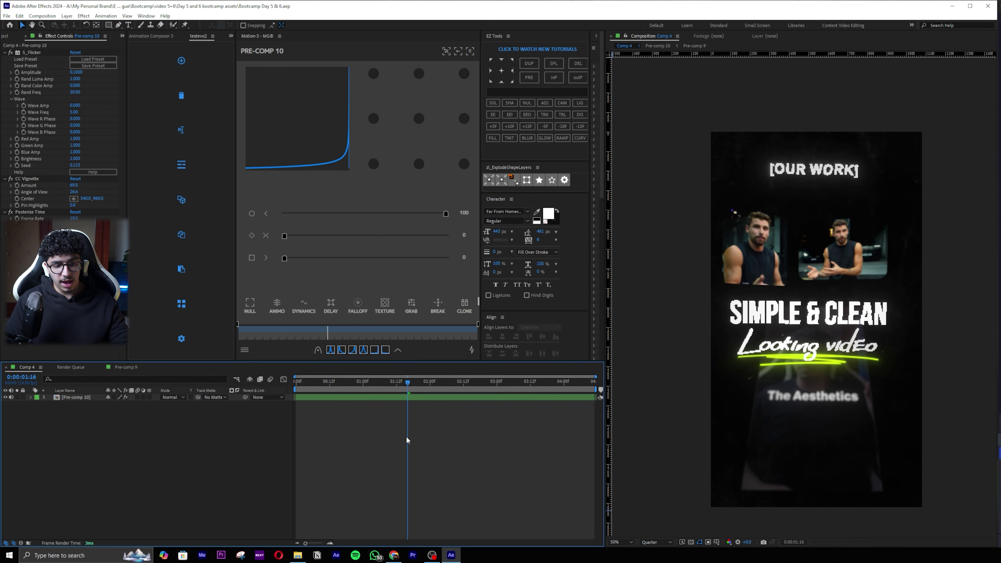
# Add an adjustment layer above the pre-comp and apply Gaussian Blur to it with a blurriness of 15
pyautogui.hotkey('ctrl', 'alt', 'y')
pyautogui.hotkey('ctrl', 'space')
pyautogui.click(357, 412)
pyautogui.click(353, 397)
pyautogui.hotkey('ctrl', 'space')
pyautogui.write('gau')
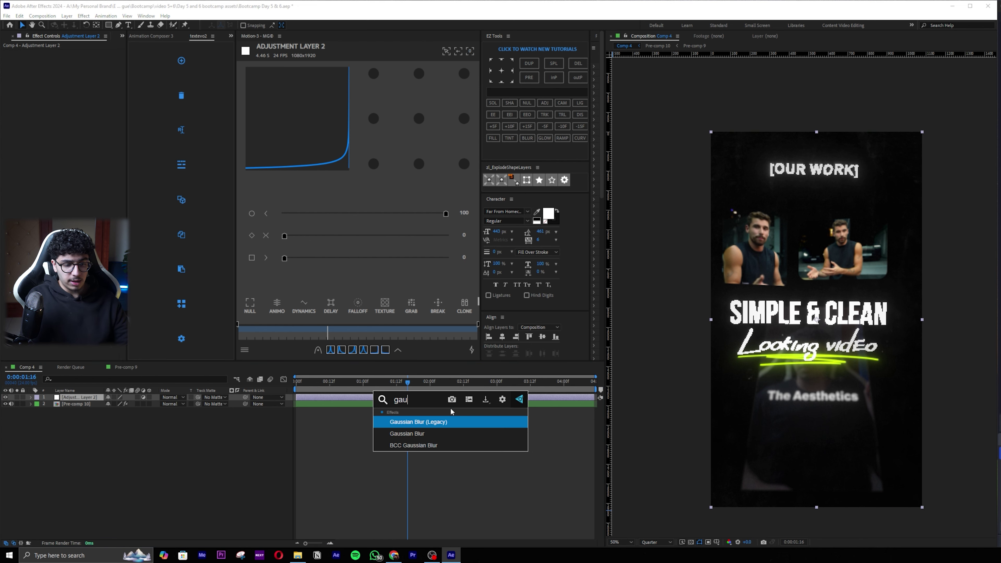
pyautogui.click(429, 433)
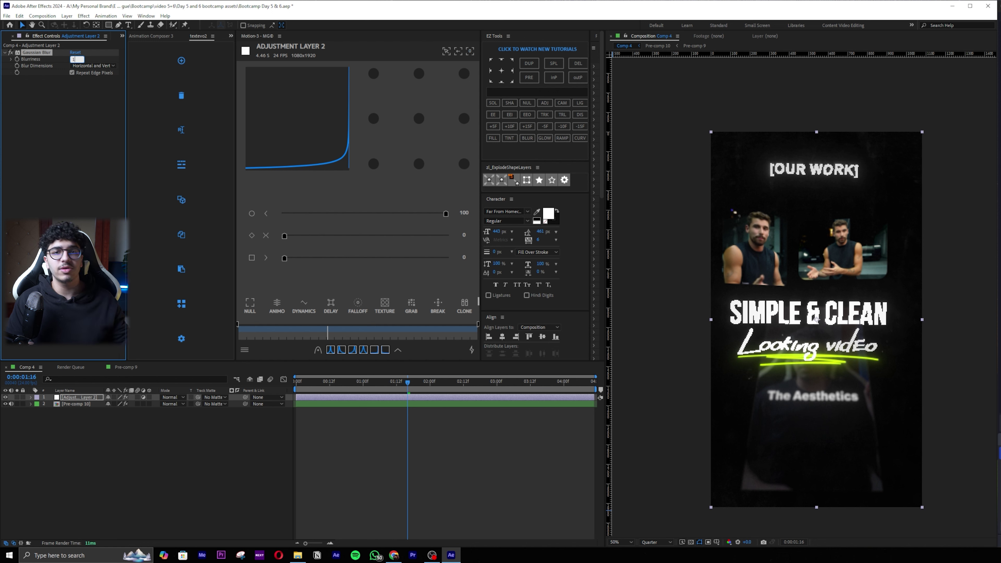
pyautogui.press('Return')
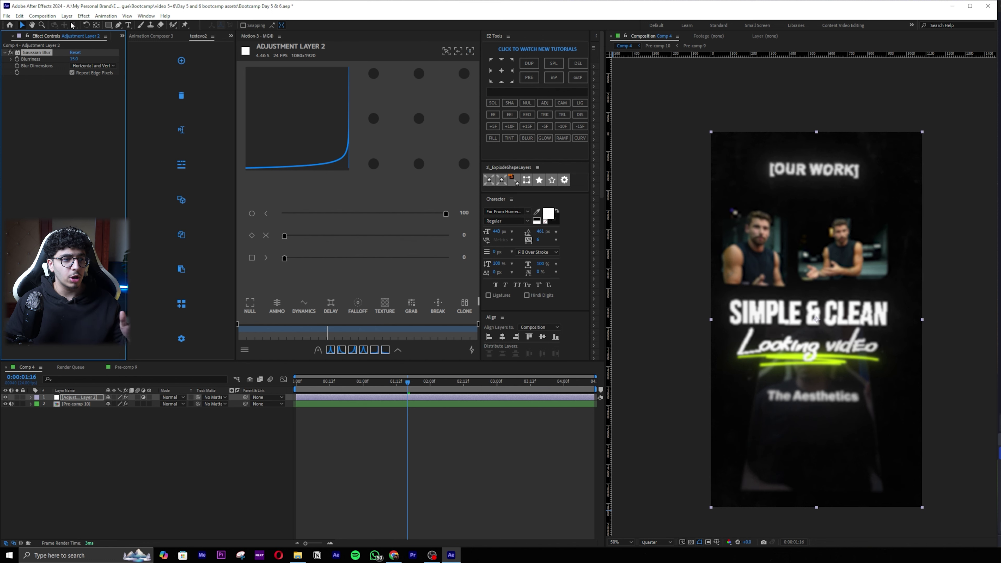
# Draw a closed, wavy freeform mask on the adjustment layer with the Pen tool, running around the content just inside the frame edges
pyautogui.click(117, 26)
pyautogui.click(731, 174)
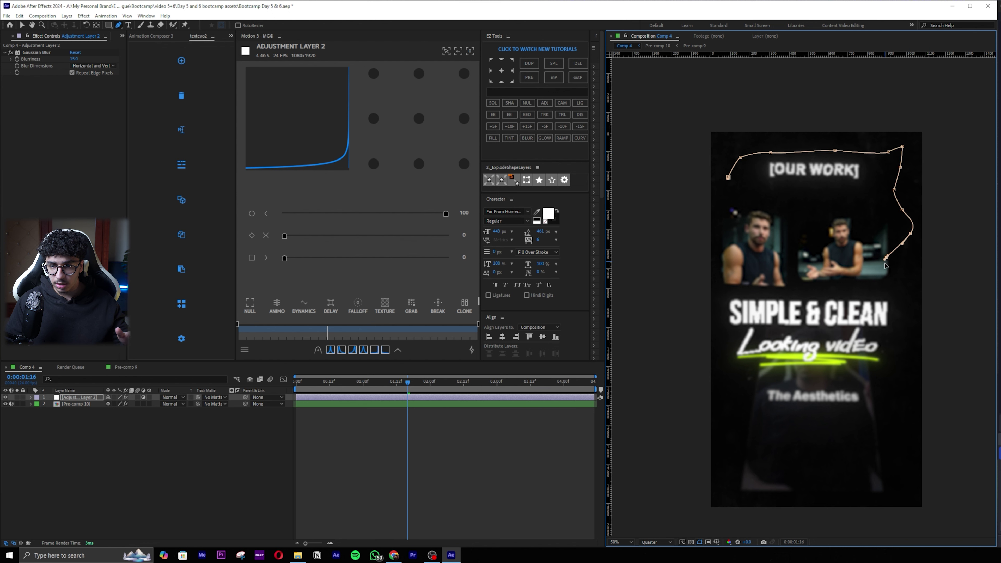
pyautogui.moveTo(889, 381); pyautogui.dragTo(889, 386)
pyautogui.moveTo(902, 401); pyautogui.dragTo(914, 412)
pyautogui.moveTo(918, 441); pyautogui.dragTo(910, 458)
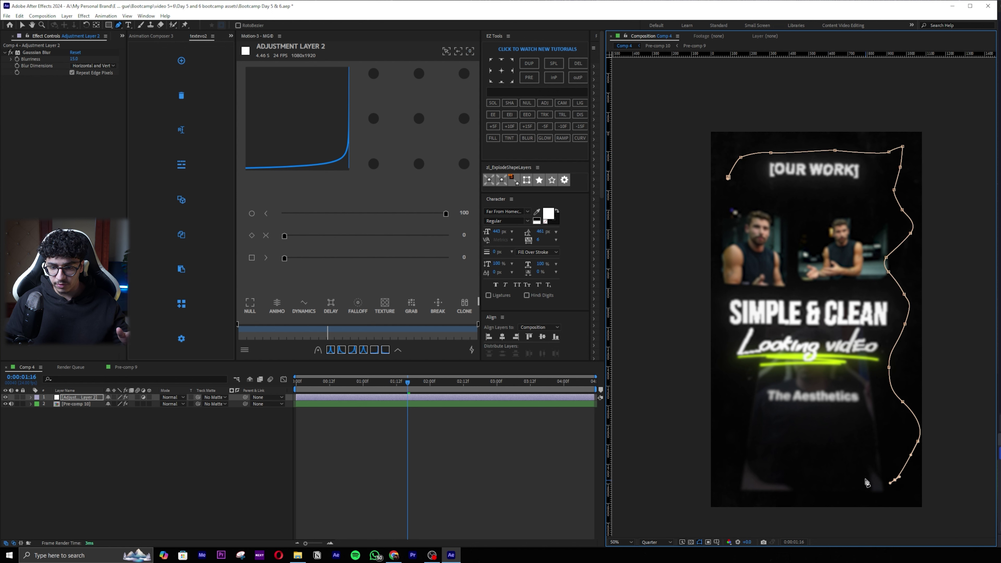
pyautogui.click(732, 361)
pyautogui.click(735, 336)
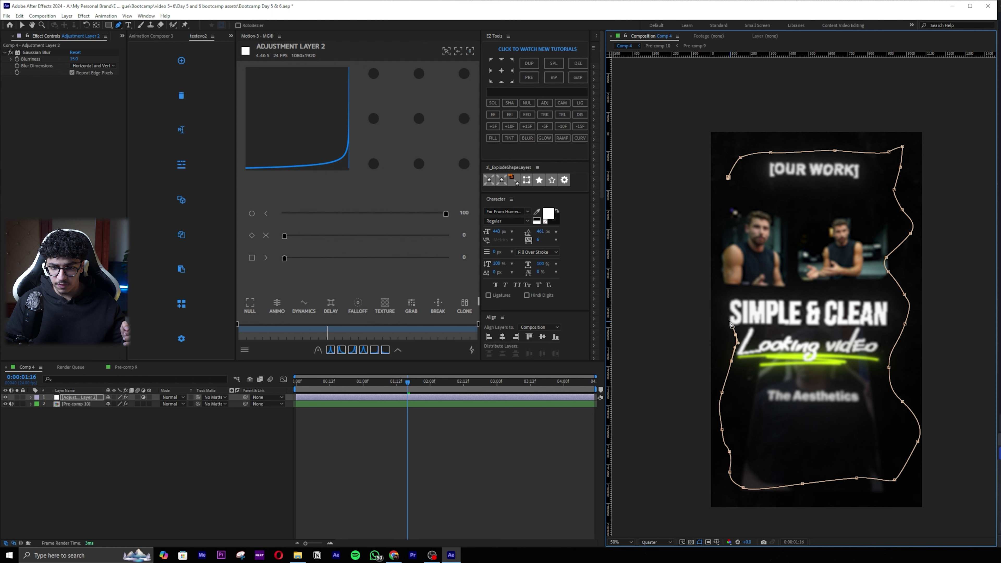
pyautogui.click(729, 178)
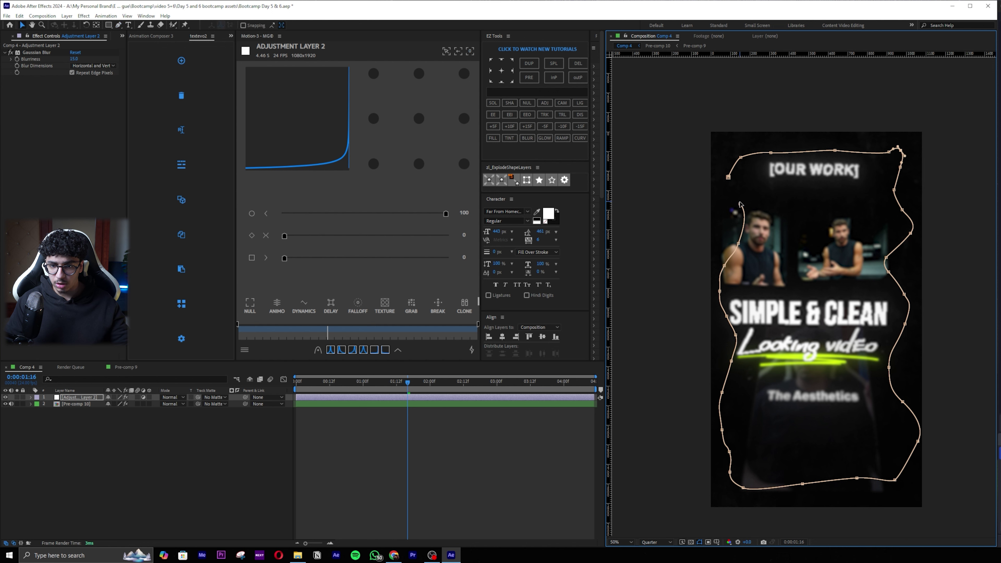
pyautogui.press('g')
pyautogui.moveTo(740, 205); pyautogui.dragTo(738, 200)
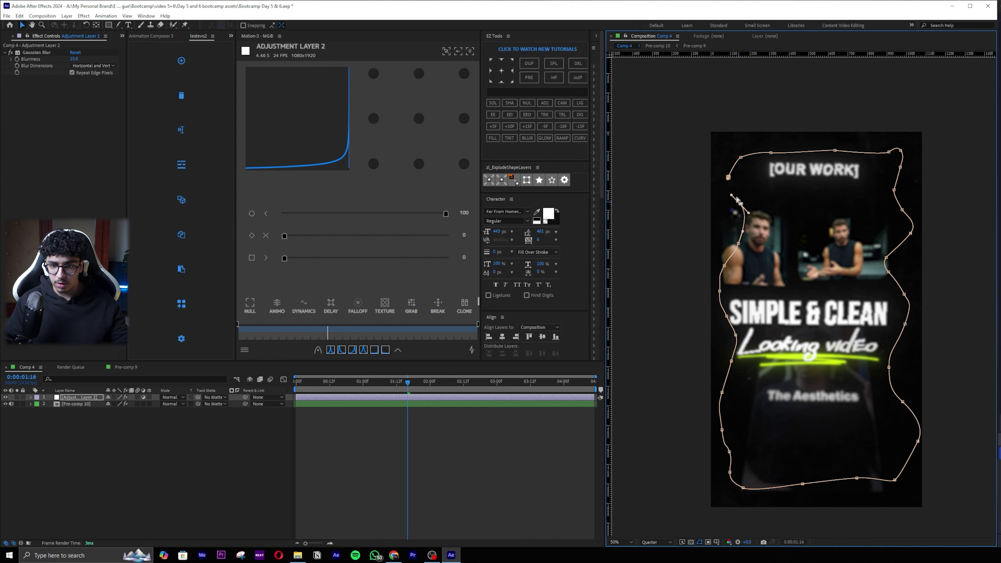
pyautogui.click(731, 180)
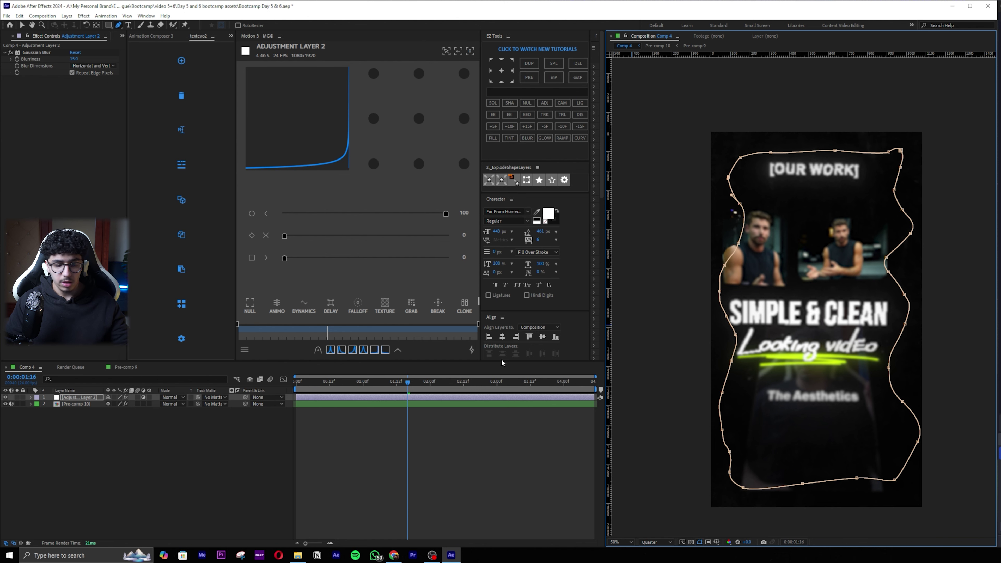
# Reveal the adjustment layer's mask properties, set the preview resolution to Full, and save the project
pyautogui.click(31, 397)
pyautogui.click(657, 542)
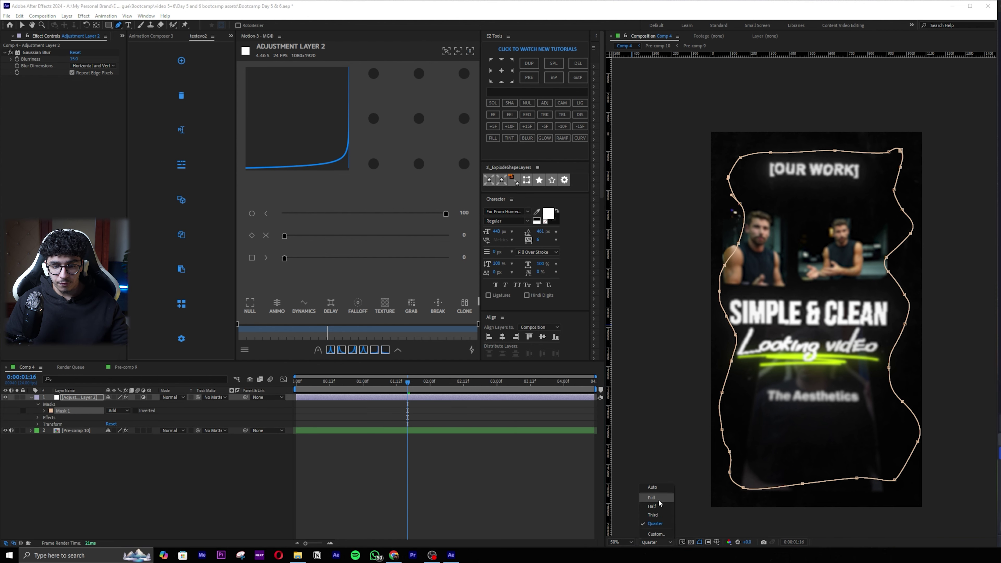
pyautogui.click(658, 499)
pyautogui.hotkey('ctrl', 's')
# Check the blur closely around the man's shoulder and invert Mask 1 on the adjustment layer to blur only the frame edges
pyautogui.scroll(1, 857, 187)
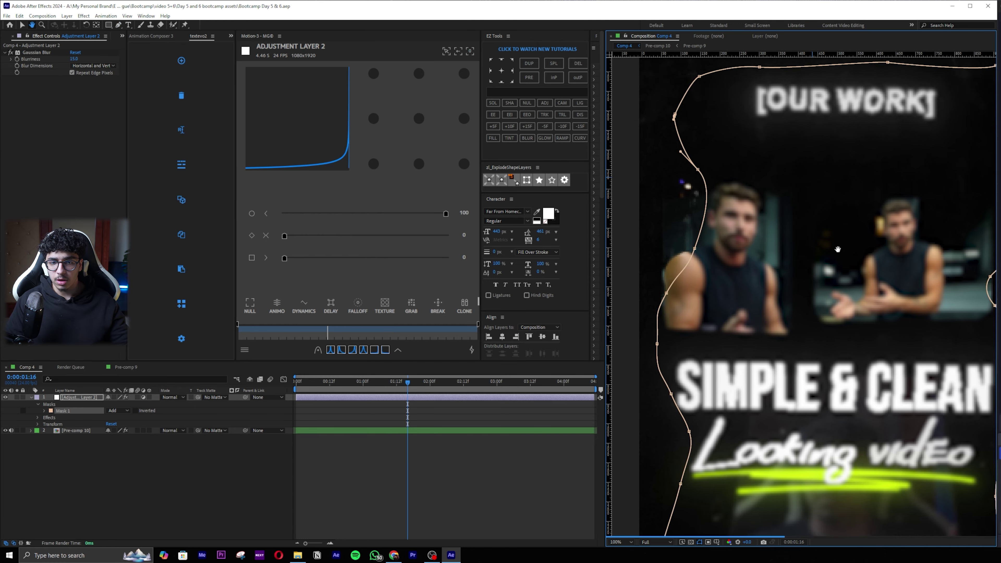
pyautogui.scroll(2, 868, 221)
pyautogui.press('g')
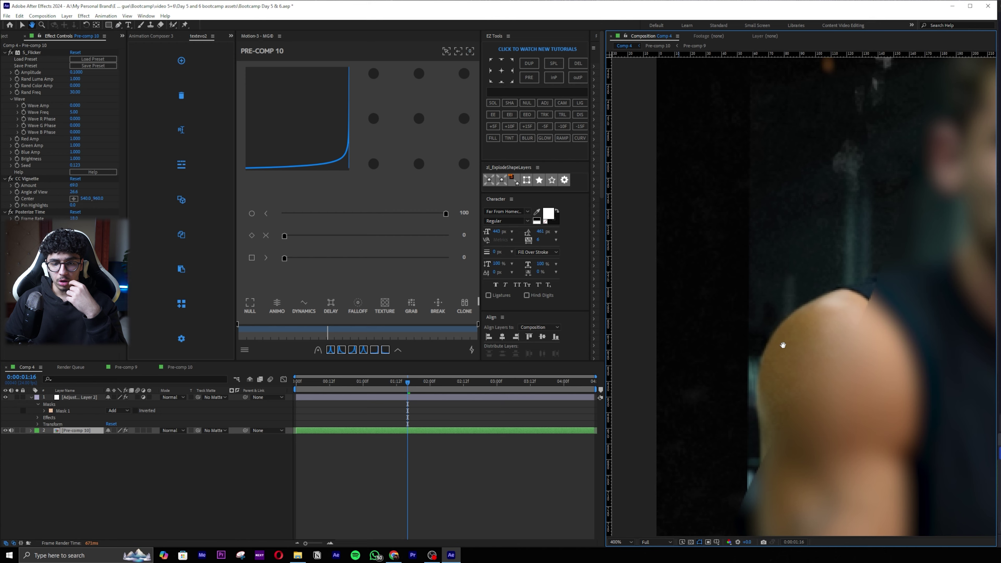
pyautogui.moveTo(779, 346); pyautogui.dragTo(782, 316)
pyautogui.scroll(-1, 754, 350)
pyautogui.scroll(1, 756, 382)
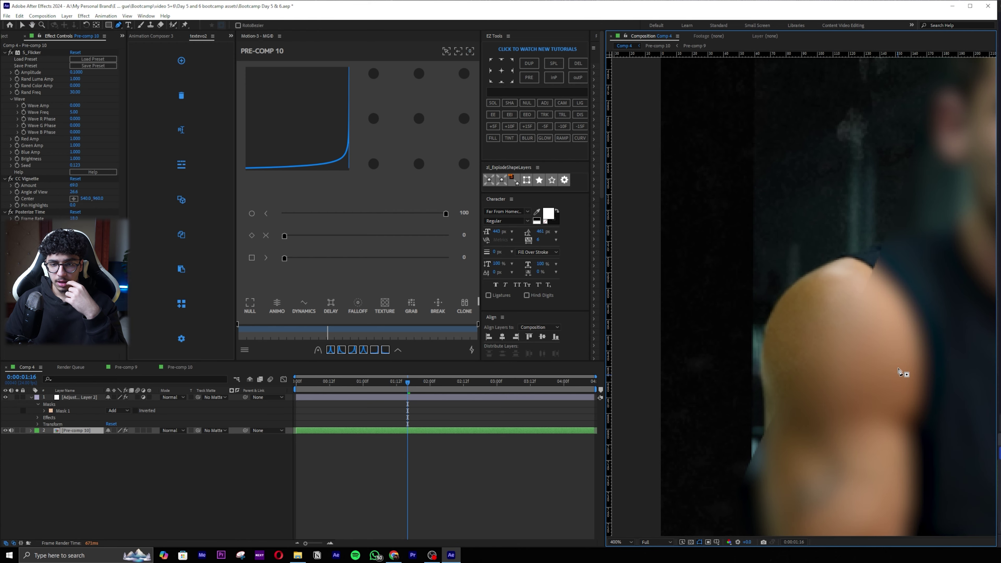
pyautogui.scroll(-2, 883, 317)
pyautogui.moveTo(887, 310); pyautogui.dragTo(941, 325)
pyautogui.press('g')
pyautogui.scroll(3, 845, 349)
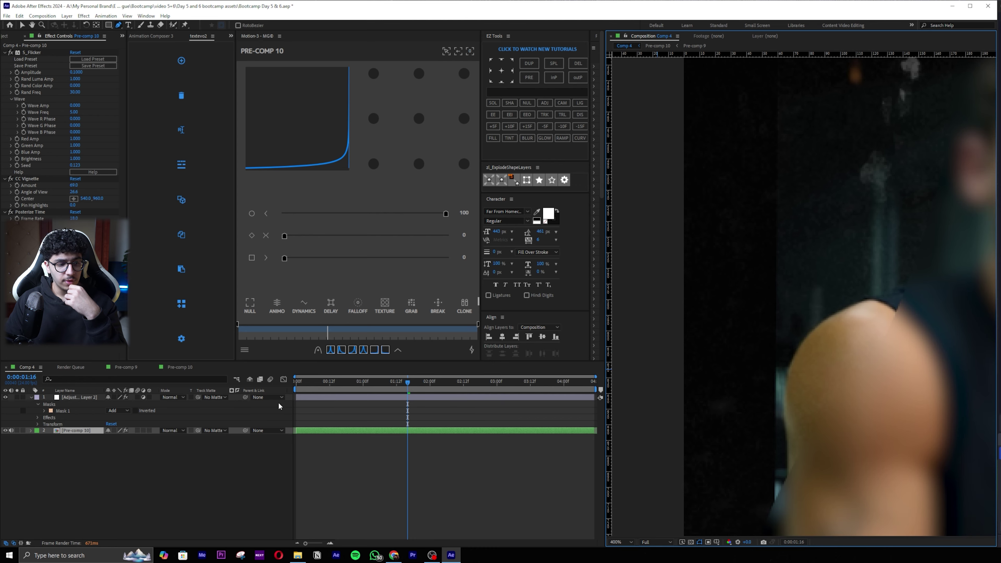
pyautogui.click(135, 410)
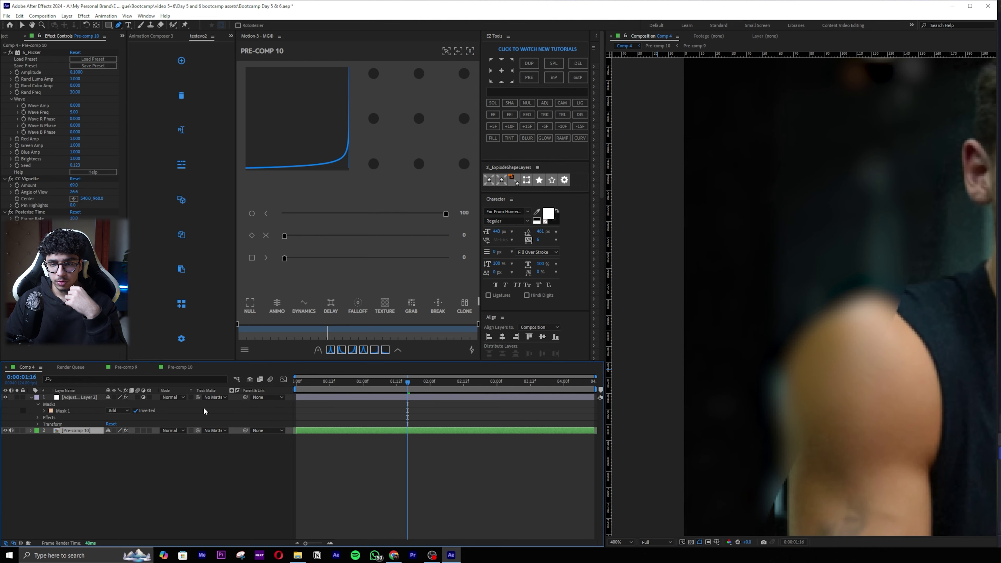
# Feather the adjustment layer's mask to well over 300 pixels, softening the transition between the sharp centre and the blurred edges
pyautogui.scroll(-4, 816, 358)
pyautogui.scroll(4, 815, 358)
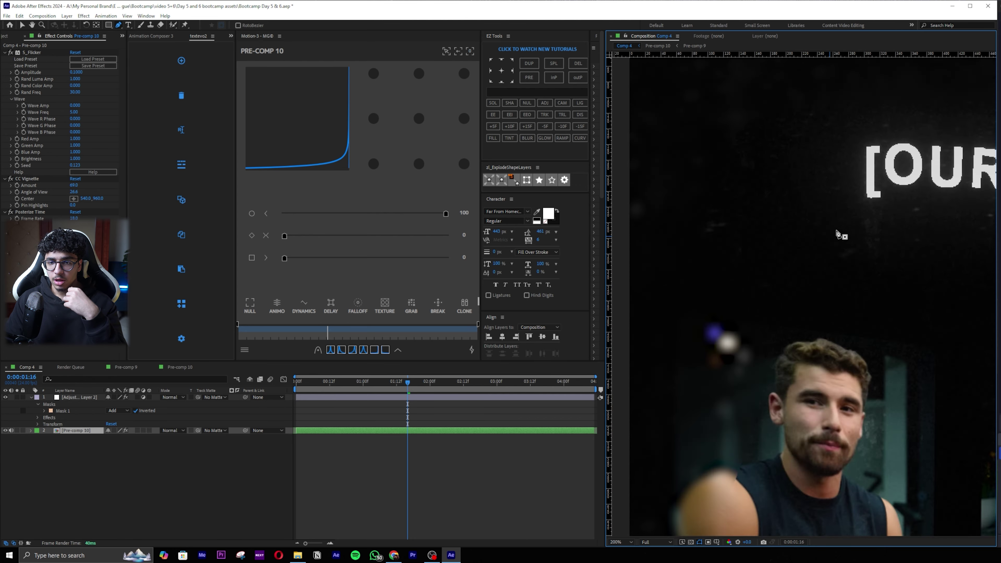
pyautogui.moveTo(844, 357); pyautogui.dragTo(847, 310)
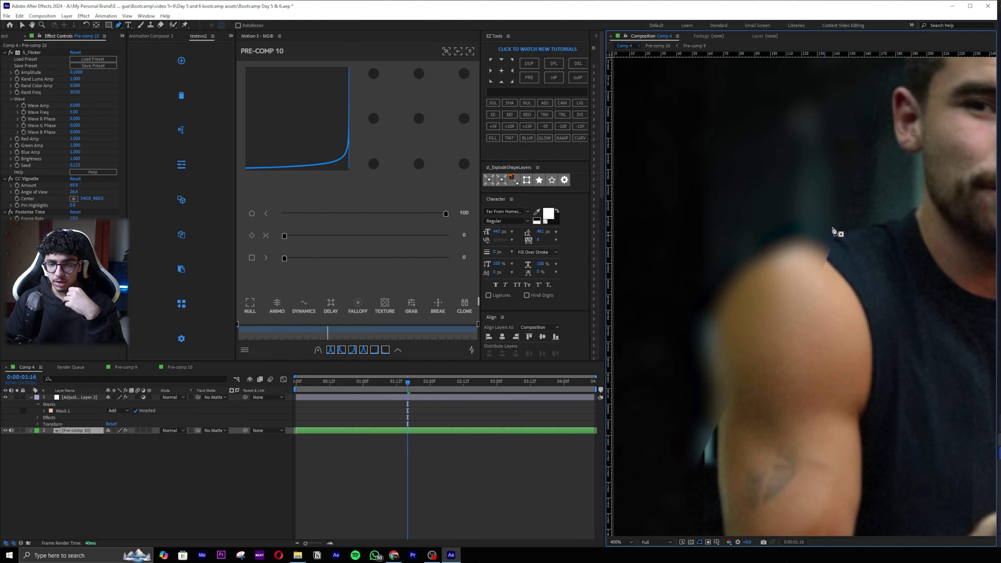
pyautogui.click(44, 411)
pyautogui.moveTo(122, 428); pyautogui.dragTo(236, 418)
pyautogui.click(382, 398)
pyautogui.scroll(-2, 821, 342)
pyautogui.scroll(2, 820, 337)
pyautogui.scroll(-1, 778, 284)
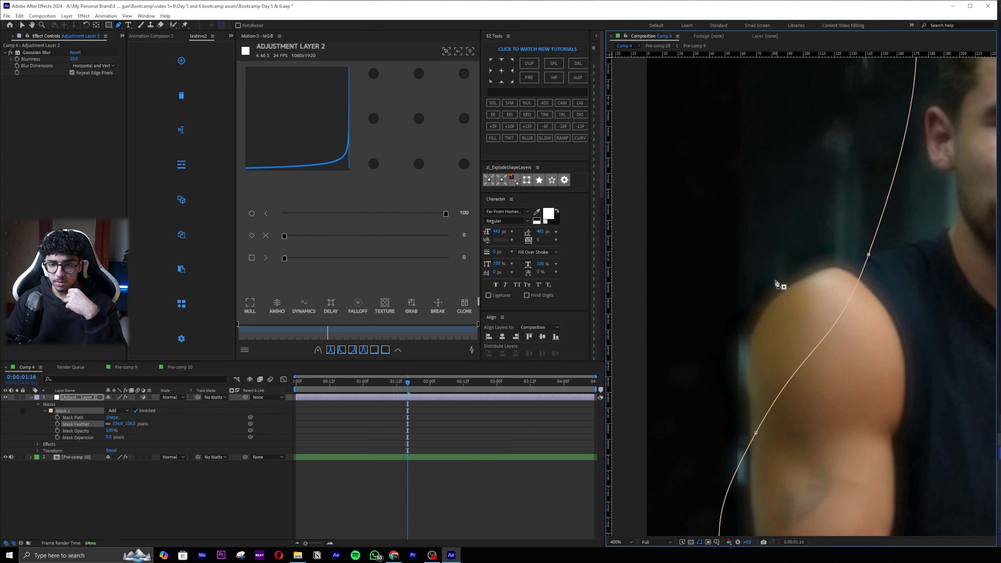
pyautogui.scroll(-5, 736, 241)
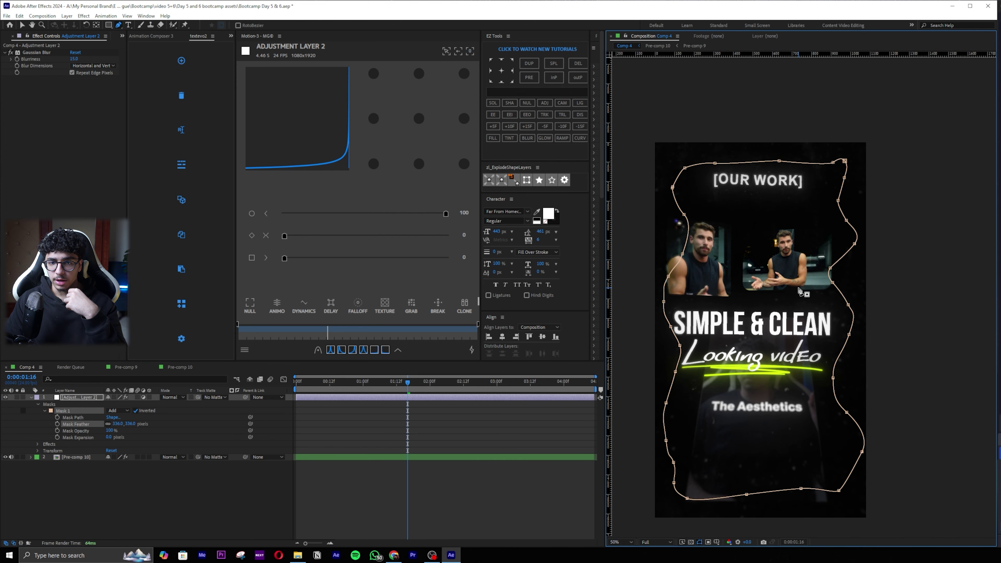
pyautogui.moveTo(799, 289); pyautogui.dragTo(834, 240)
# Preview the edge blur from the start of the composition and inspect the title text closely at 0:00:01:08
pyautogui.click(492, 517)
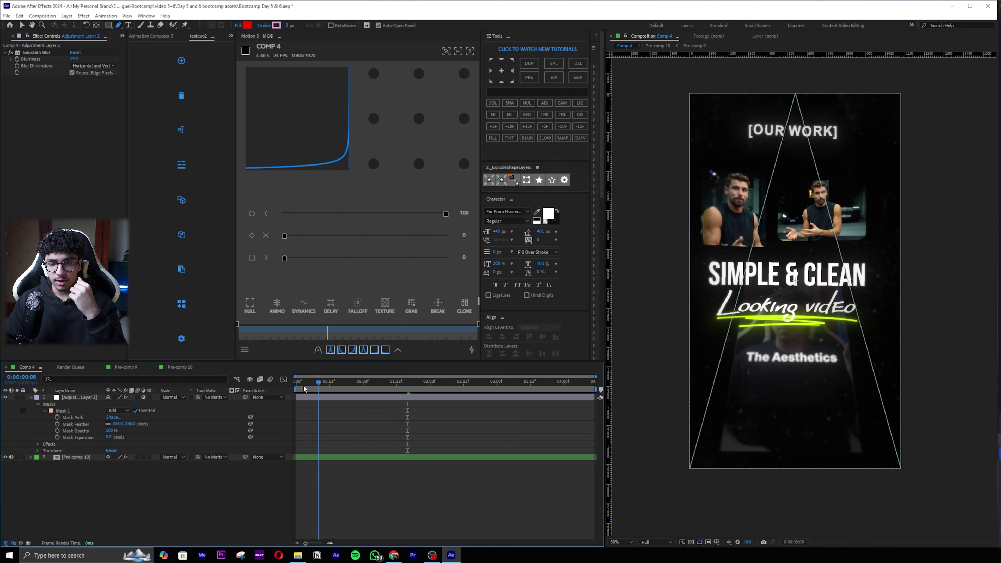
pyautogui.press('Home')
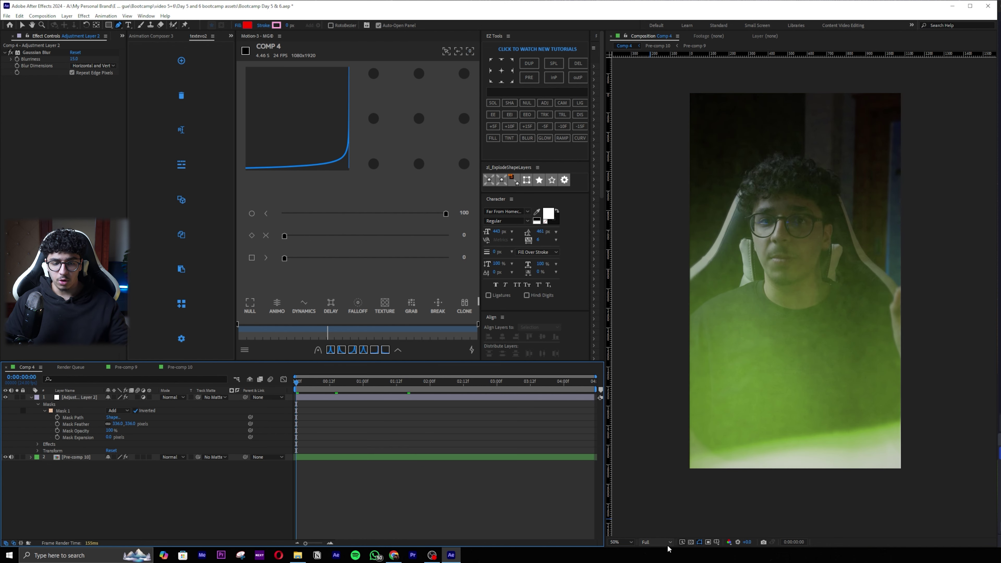
pyautogui.press('space')
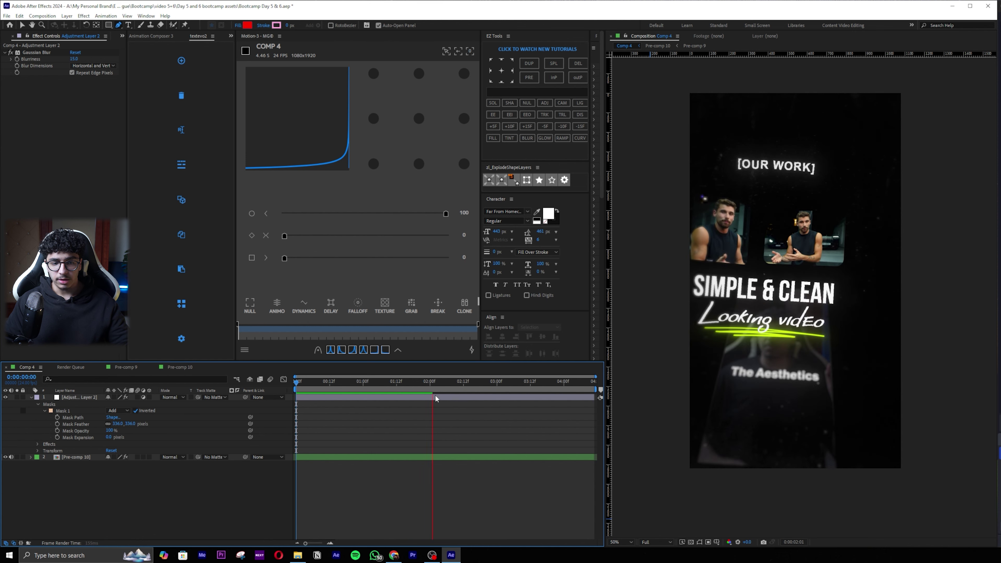
pyautogui.press('space')
pyautogui.moveTo(438, 384); pyautogui.dragTo(385, 385)
pyautogui.scroll(2, 851, 294)
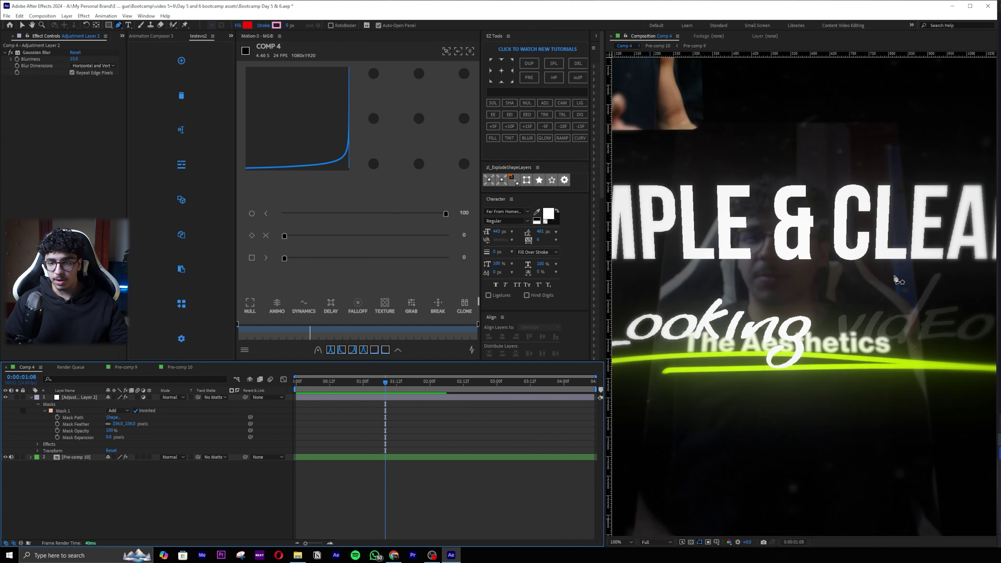
# Apply the Exposure effect to the masked adjustment layer and lower its exposure to about -43 to darken the edges
pyautogui.click(384, 409)
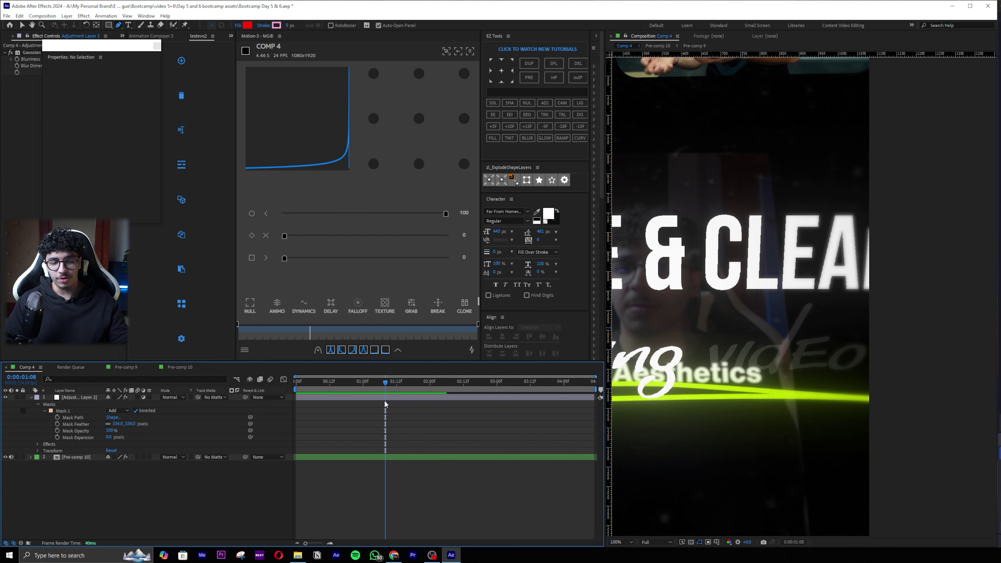
pyautogui.hotkey('ctrl', 'space')
pyautogui.write('exp')
pyautogui.press('Return')
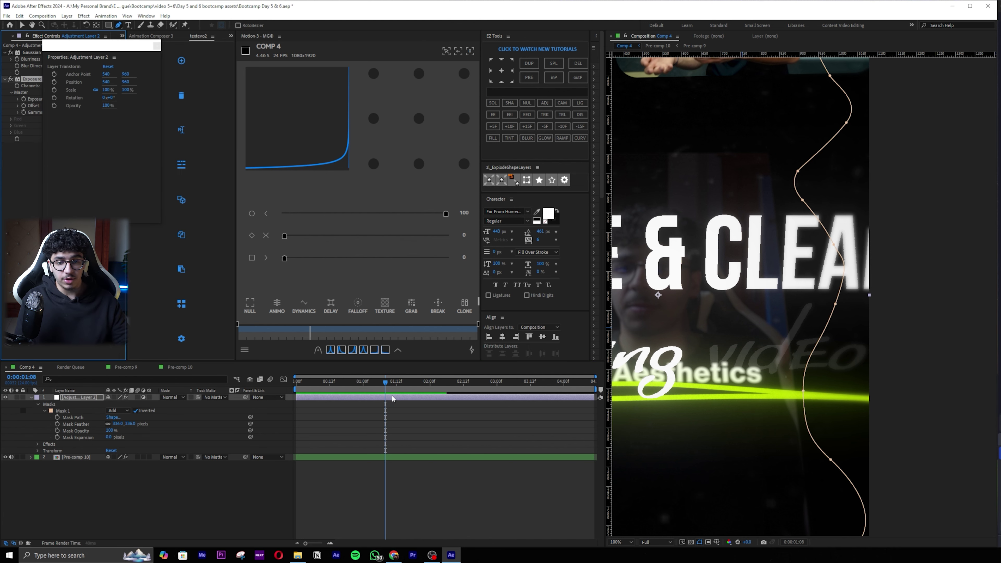
pyautogui.moveTo(74, 99); pyautogui.dragTo(4, 115)
pyautogui.moveTo(78, 101); pyautogui.dragTo(2, 105)
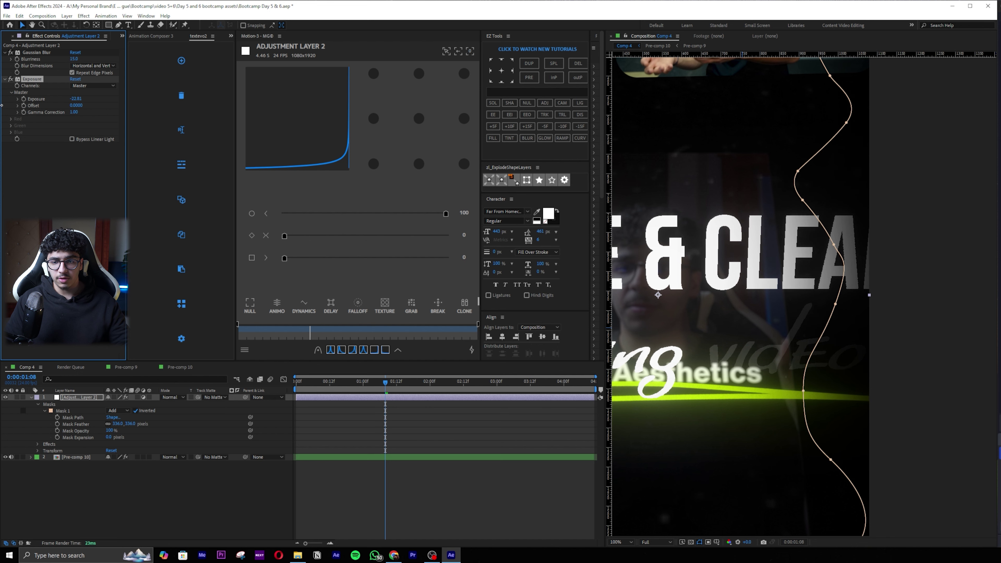
# Reorder the adjustment layer's effects with Exposure above Gaussian Blur, and check the darkened edges at 0:00:01:16
pyautogui.moveTo(18, 54); pyautogui.dragTo(18, 142)
pyautogui.scroll(-4, 811, 274)
pyautogui.scroll(2, 811, 274)
pyautogui.click(463, 512)
pyautogui.moveTo(421, 376)
pyautogui.mouseDown()
pyautogui.moveTo(380, 380)
pyautogui.moveTo(409, 379)
pyautogui.mouseUp()
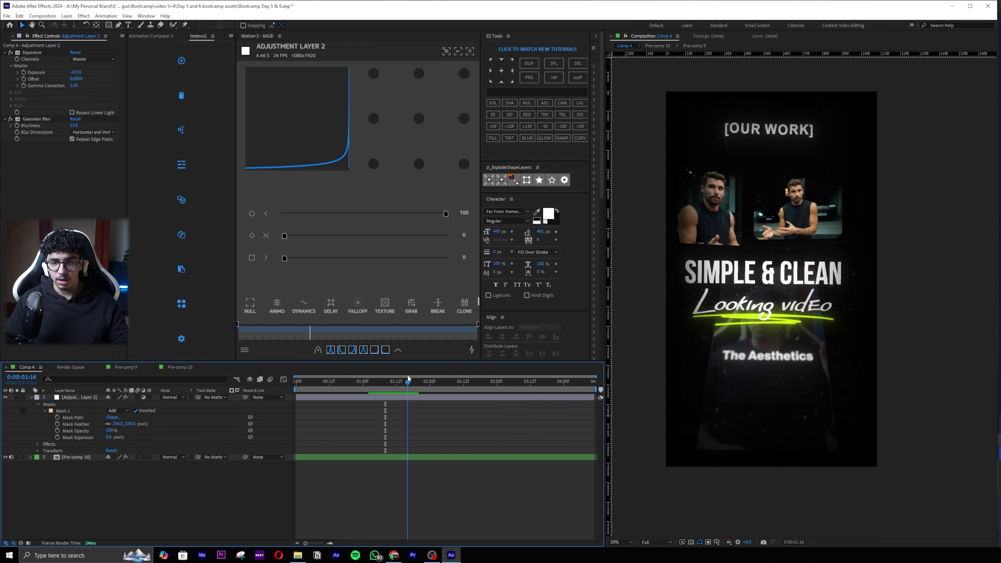
# Delete the Exposure effect from the adjustment layer and preview the composition
pyautogui.click(32, 52)
pyautogui.press('Delete')
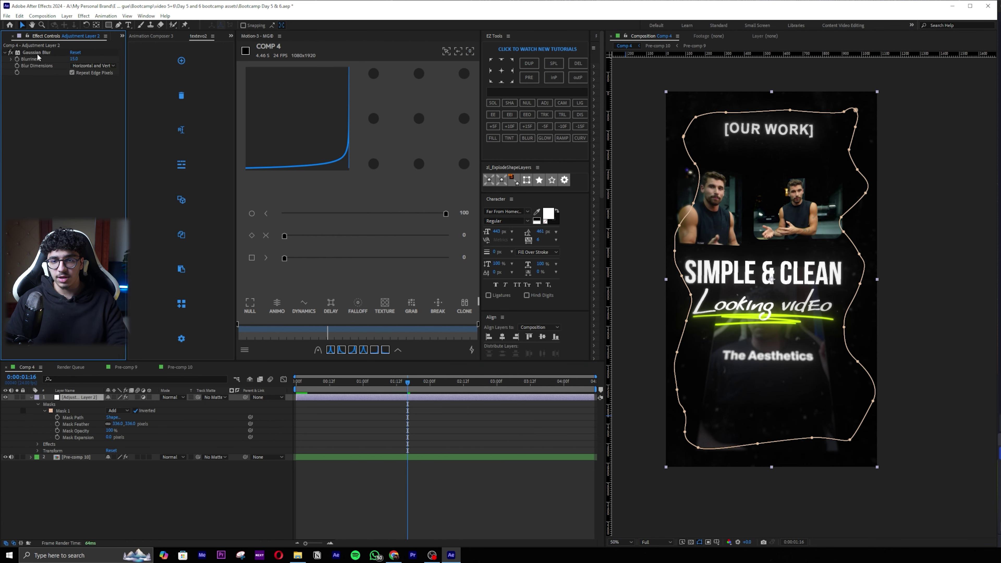
pyautogui.press('space')
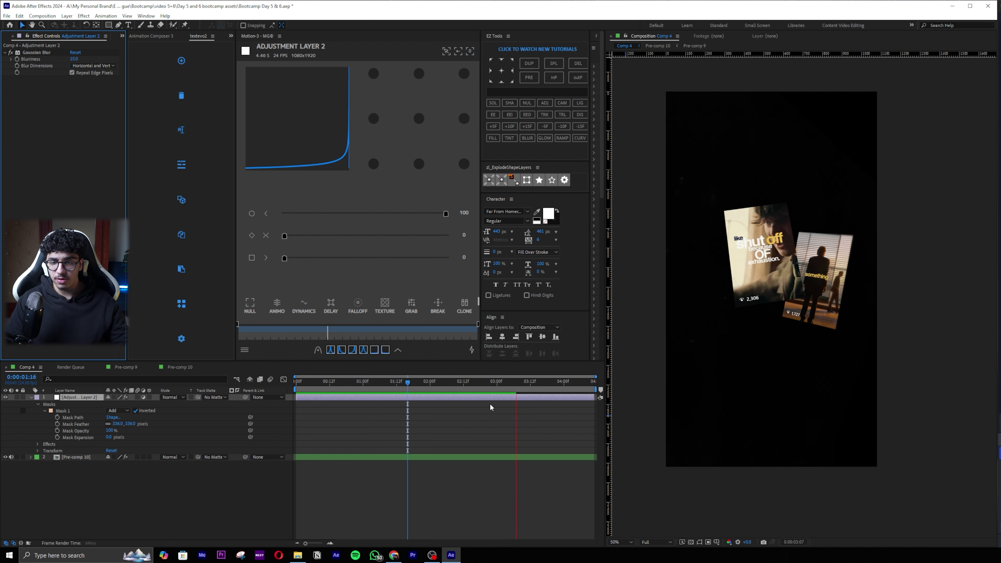
# Preview the composition from 0:00:02:06 and scrub through the blurred edges to 0:00:03:01
pyautogui.moveTo(528, 383); pyautogui.dragTo(447, 383)
pyautogui.press('space')
pyautogui.press('space')
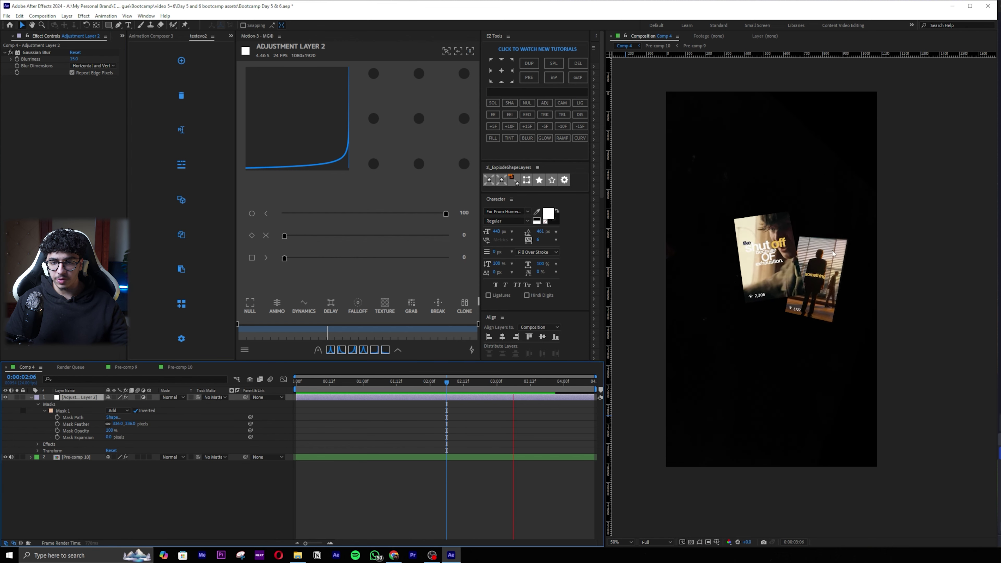
pyautogui.moveTo(472, 391); pyautogui.dragTo(500, 393)
# Search the assets for "film", add film grain.mp4 as the uppermost layer of Comp 4, and rotate it 90° to fit the vertical frame
pyautogui.click(510, 458)
pyautogui.click(485, 481)
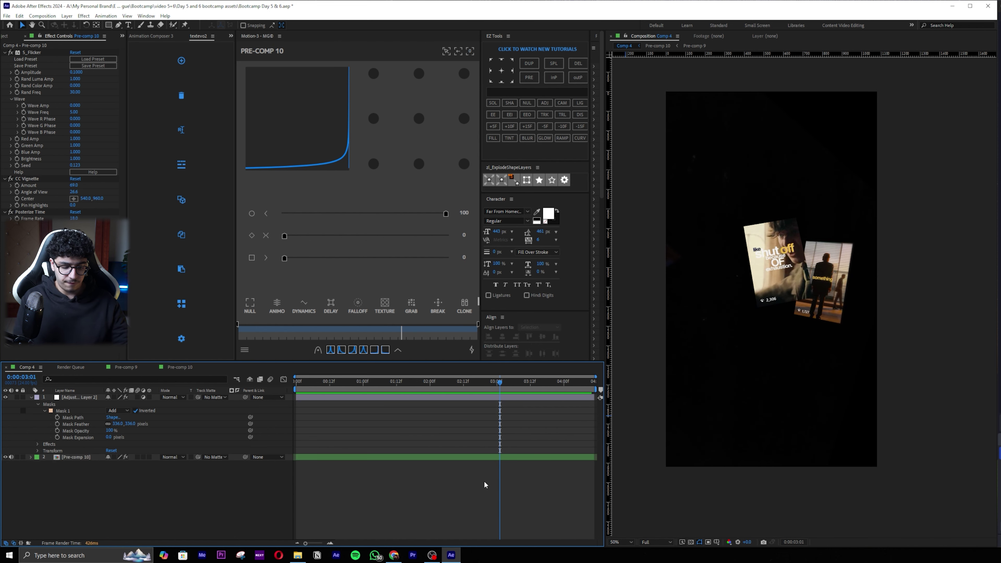
pyautogui.press('ctrl')
pyautogui.press('ctrl')
pyautogui.write('film')
pyautogui.moveTo(398, 304); pyautogui.dragTo(490, 481)
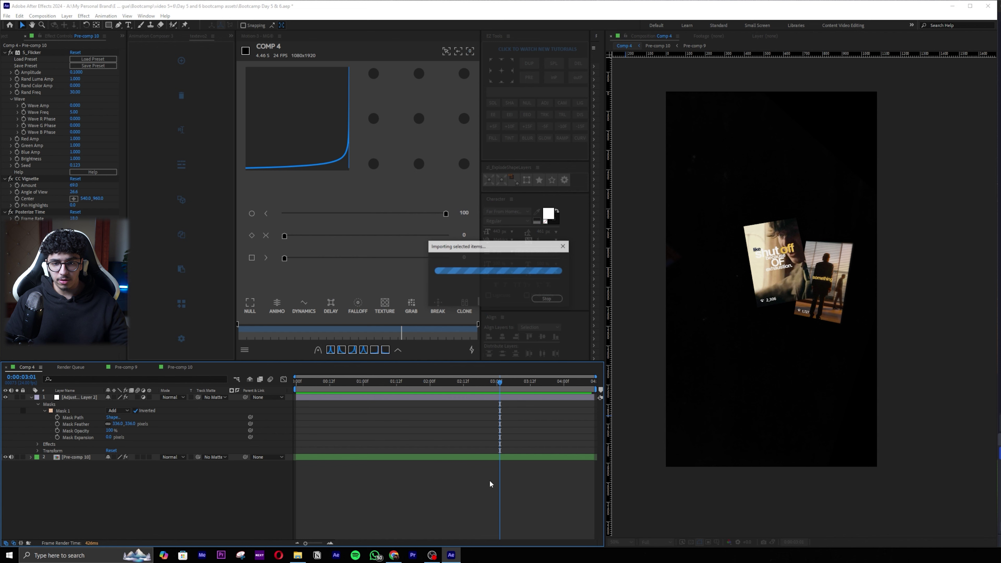
pyautogui.press('r')
pyautogui.moveTo(114, 404); pyautogui.dragTo(74, 398)
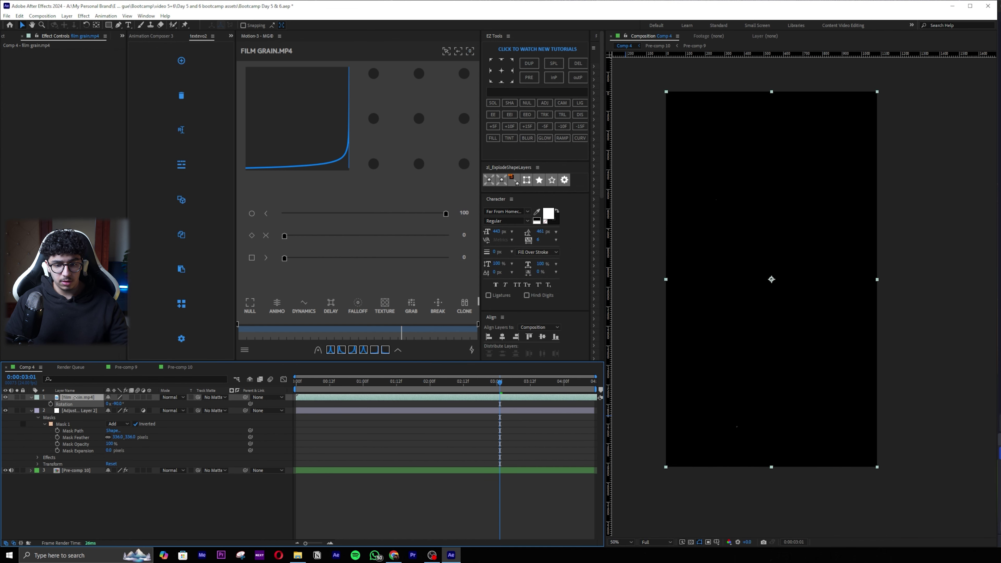
# Set the film grain layer's blending mode to Add and start the layer at about 0:00:02:14
pyautogui.click(173, 397)
pyautogui.click(197, 137)
pyautogui.moveTo(512, 382); pyautogui.dragTo(555, 383)
pyautogui.hotkey('alt', '[')
pyautogui.hotkey('ctrl', 'z')
# Apply Posterize Time to the film grain layer with a frame rate of 12
pyautogui.press('t')
pyautogui.hotkey('ctrl', 'space')
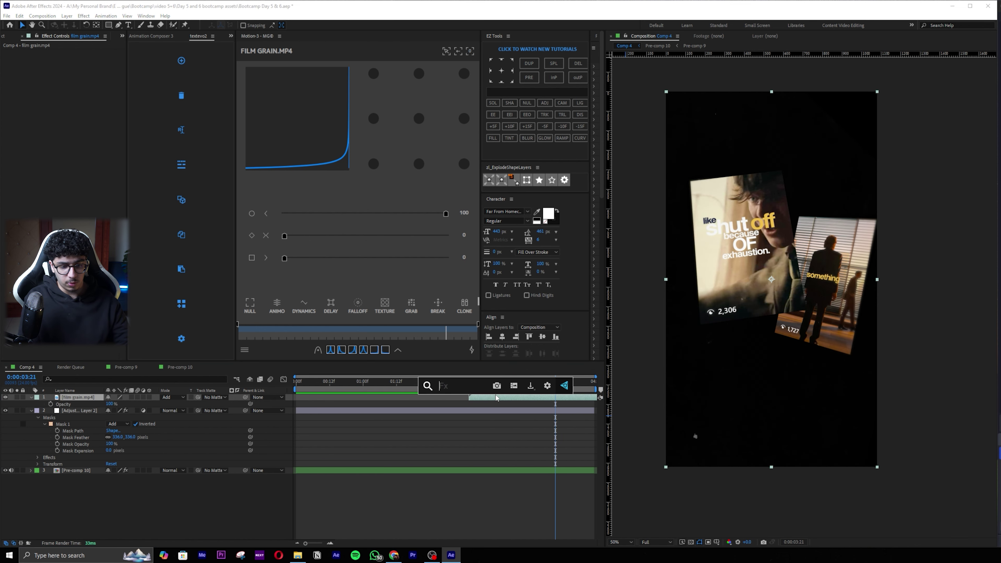
pyautogui.write('pos')
pyautogui.click(473, 420)
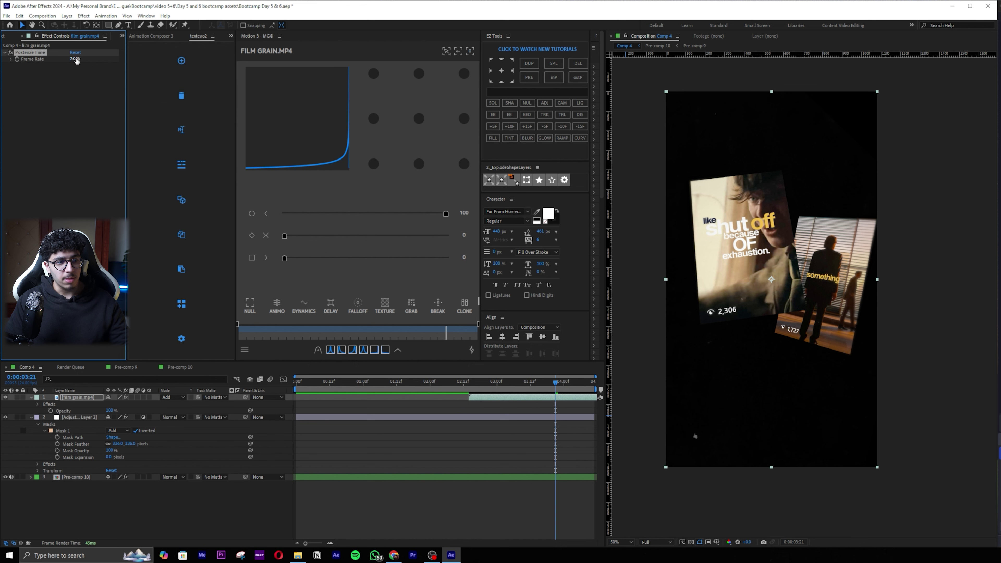
pyautogui.write('12')
pyautogui.press('Return')
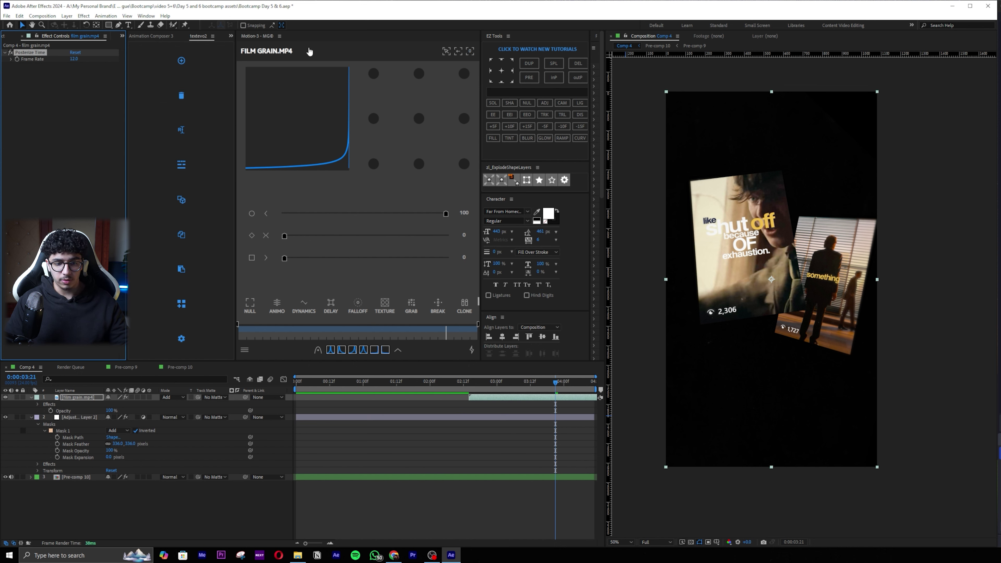
# Preview the film grain from 0:00:02:09 and scrub to 0:00:03:06
pyautogui.click(454, 389)
pyautogui.press('space')
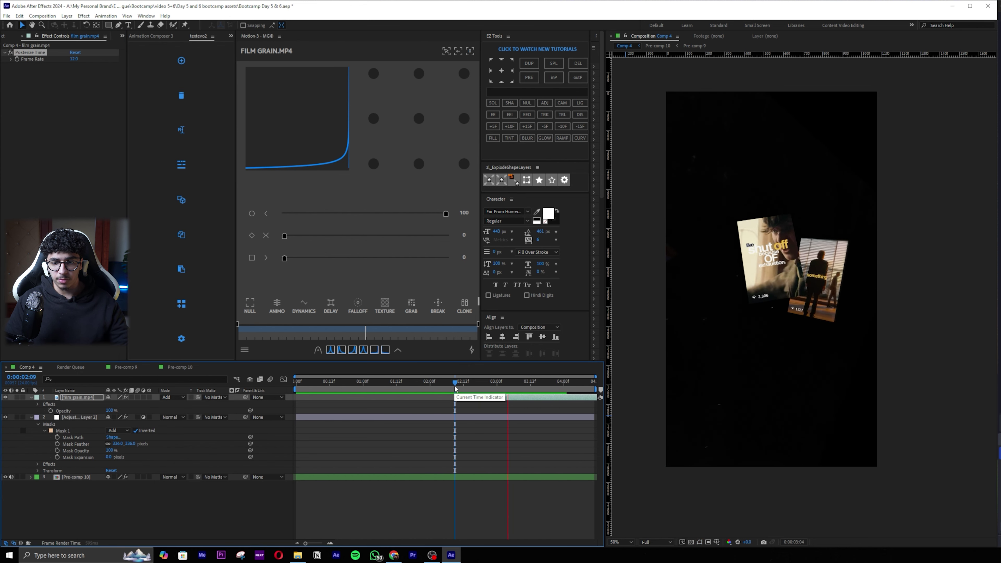
pyautogui.moveTo(455, 389); pyautogui.dragTo(511, 380)
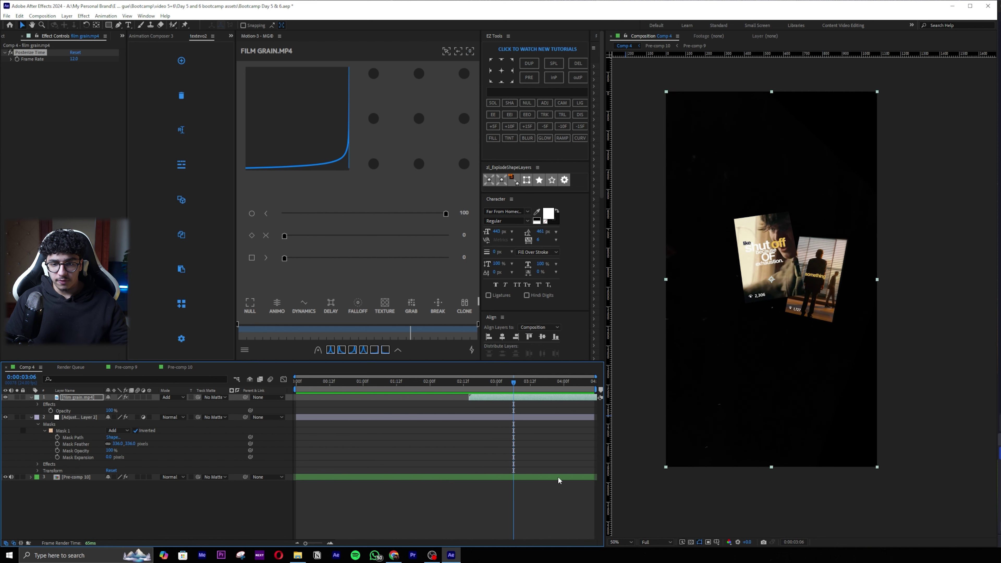
# Split the Pre-comp 10 layer at 0:00:03:06, trim the second part's start to 0:00:03:07, and move it earlier to meet the first part
pyautogui.click(528, 477)
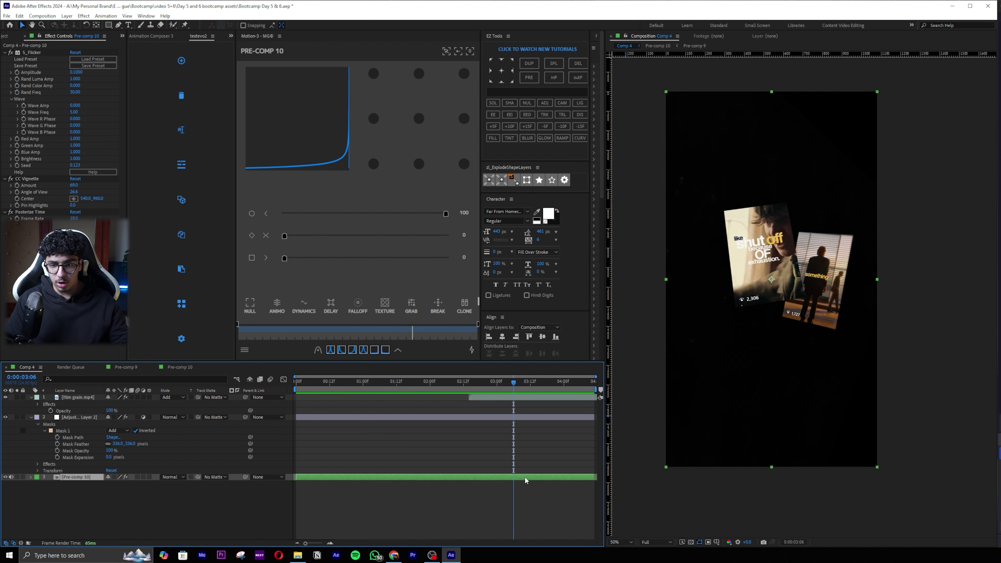
pyautogui.hotkey('ctrl', 'shift', 'd')
pyautogui.press('pagedown')
pyautogui.press('pagedown')
pyautogui.hotkey('alt', '[')
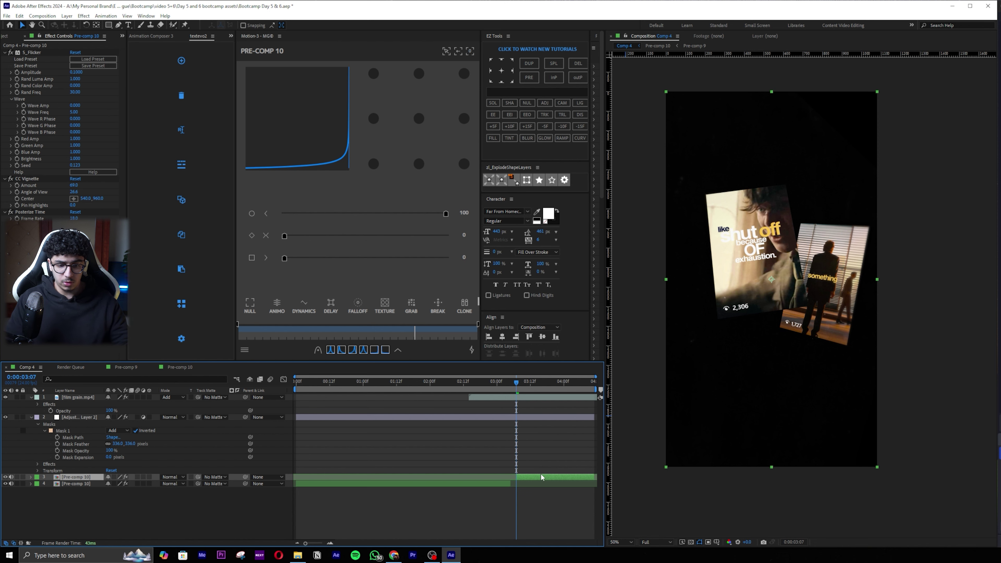
pyautogui.moveTo(524, 477); pyautogui.dragTo(514, 484)
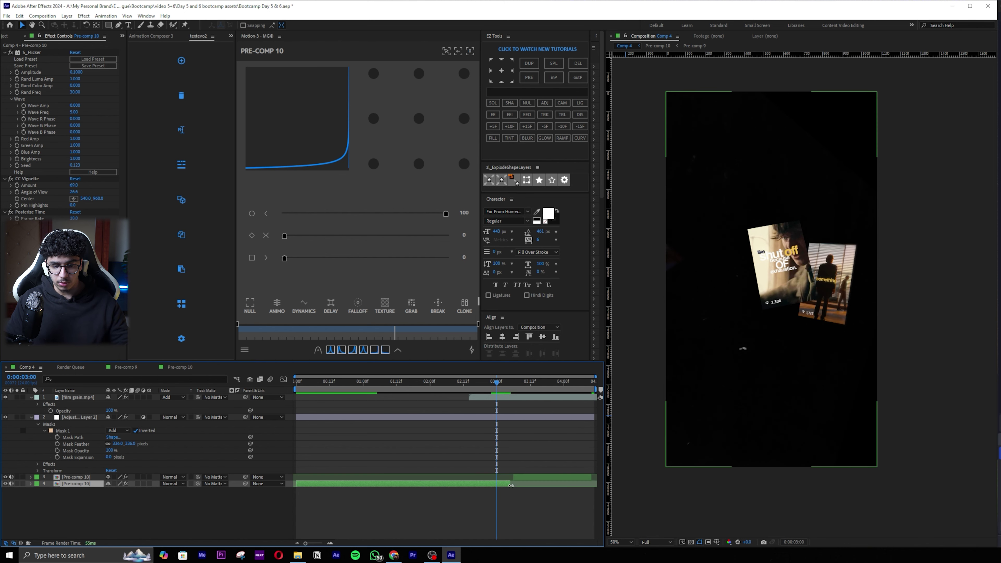
pyautogui.press('space')
pyautogui.moveTo(502, 383); pyautogui.dragTo(514, 385)
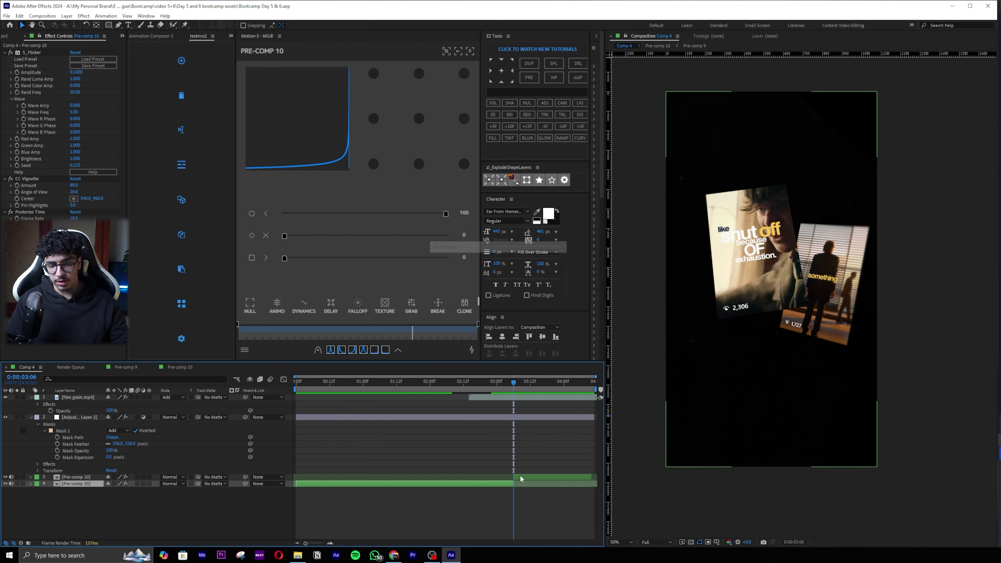
# Open Pre-comp 10, paste the shake adjustment layer above all layers, and align its middle slider keyframe with 0:00:03:07
pyautogui.doubleClick(522, 477)
pyautogui.scroll(8, 311, 498)
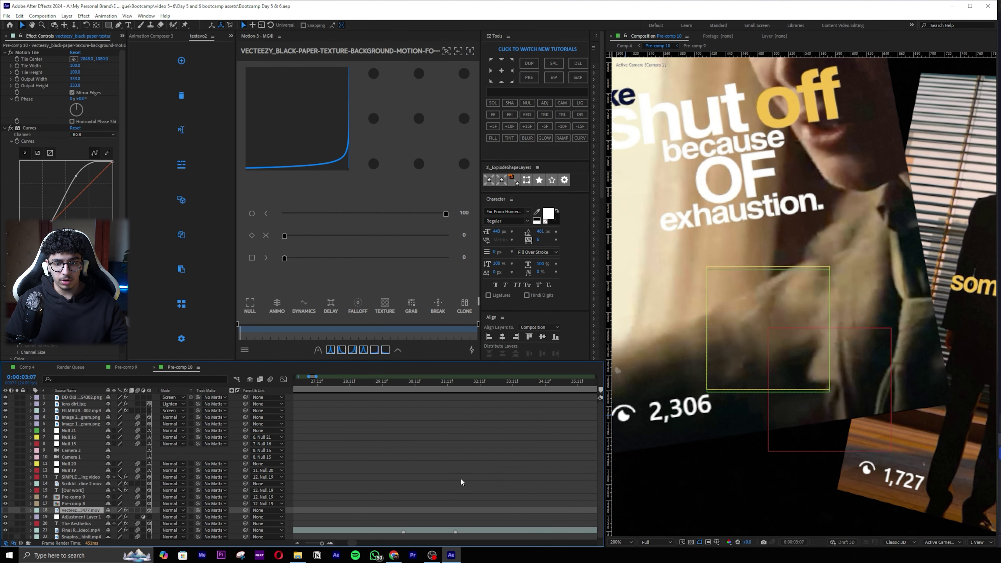
pyautogui.scroll(-5, 782, 370)
pyautogui.scroll(4, 781, 370)
pyautogui.moveTo(352, 543); pyautogui.dragTo(339, 541)
pyautogui.click(513, 413)
pyautogui.hotkey('ctrl', 'v')
pyautogui.press('u')
pyautogui.hotkey('alt', '[')
pyautogui.press('=')
pyautogui.moveTo(458, 400); pyautogui.dragTo(428, 401)
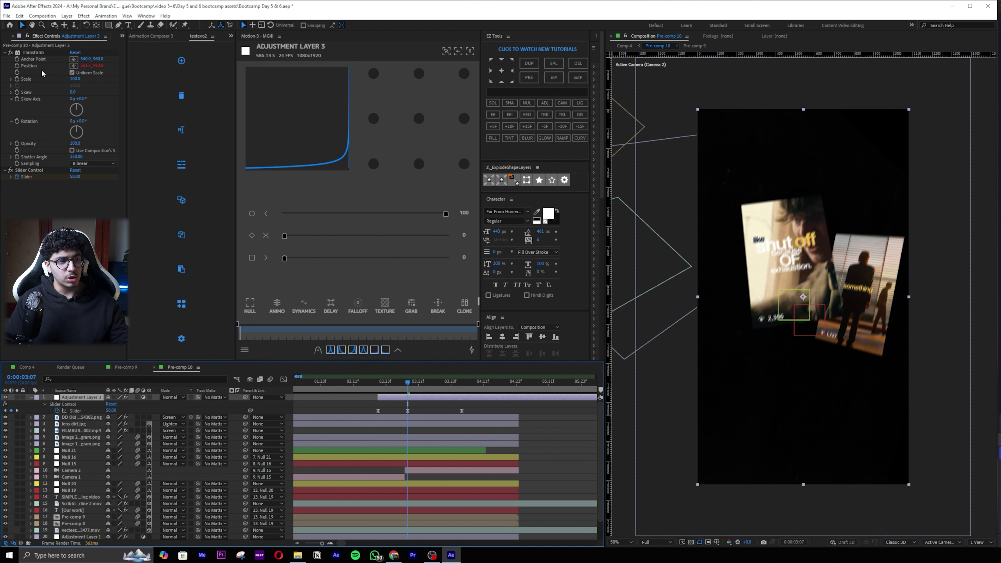
# Set the shake adjustment layer's Slider Control keyframe at 0:00:03:07 to 60
pyautogui.click(31, 398)
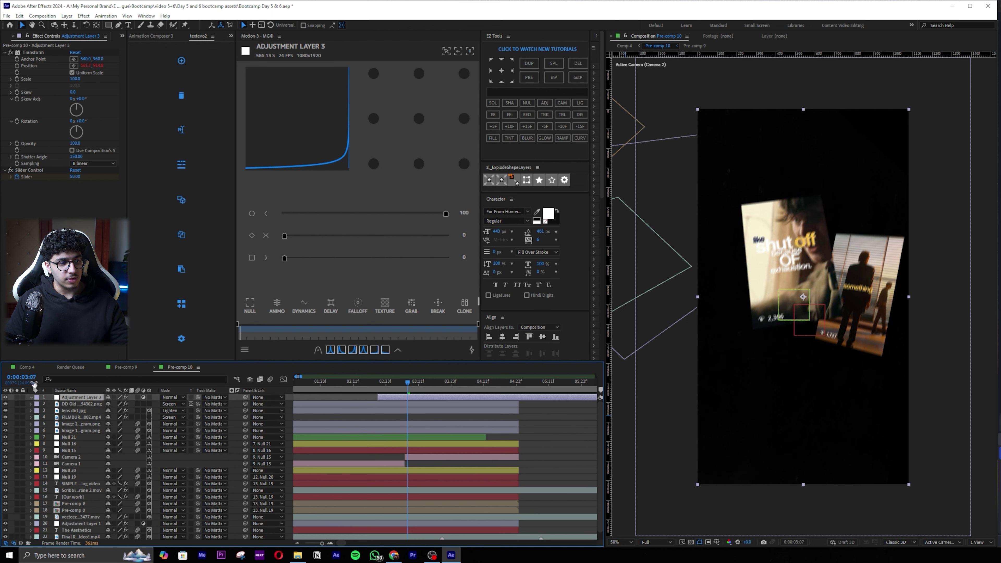
pyautogui.click(31, 398)
pyautogui.click(29, 171)
pyautogui.moveTo(399, 384)
pyautogui.mouseDown()
pyautogui.moveTo(378, 387)
pyautogui.moveTo(463, 388)
pyautogui.moveTo(409, 385)
pyautogui.mouseUp()
pyautogui.click(378, 425)
pyautogui.write('60')
pyautogui.press('Return')
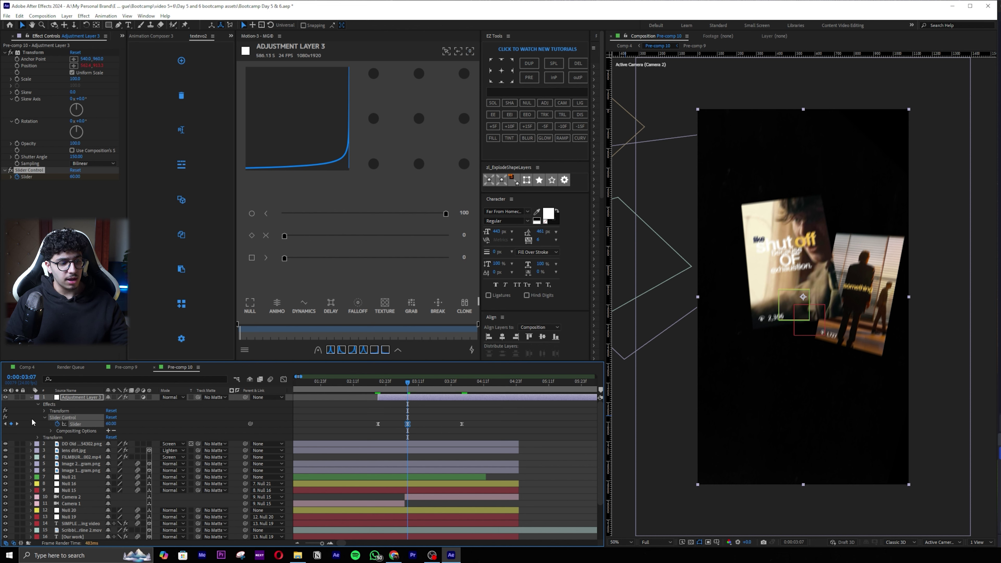
# Expand the adjustment layer's Transform effect and examine the wiggle expression on its Position
pyautogui.click(45, 411)
pyautogui.click(51, 425)
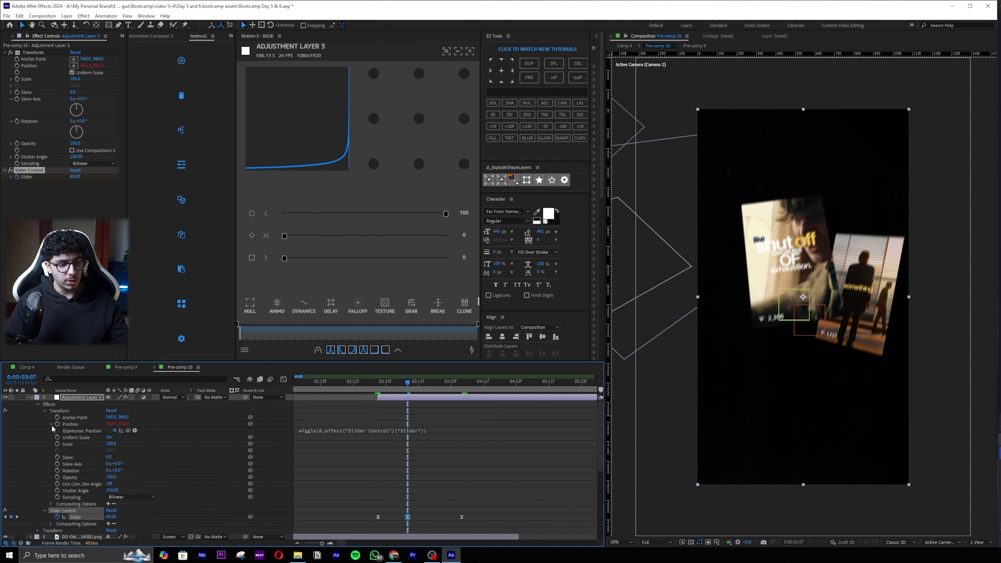
pyautogui.click(374, 435)
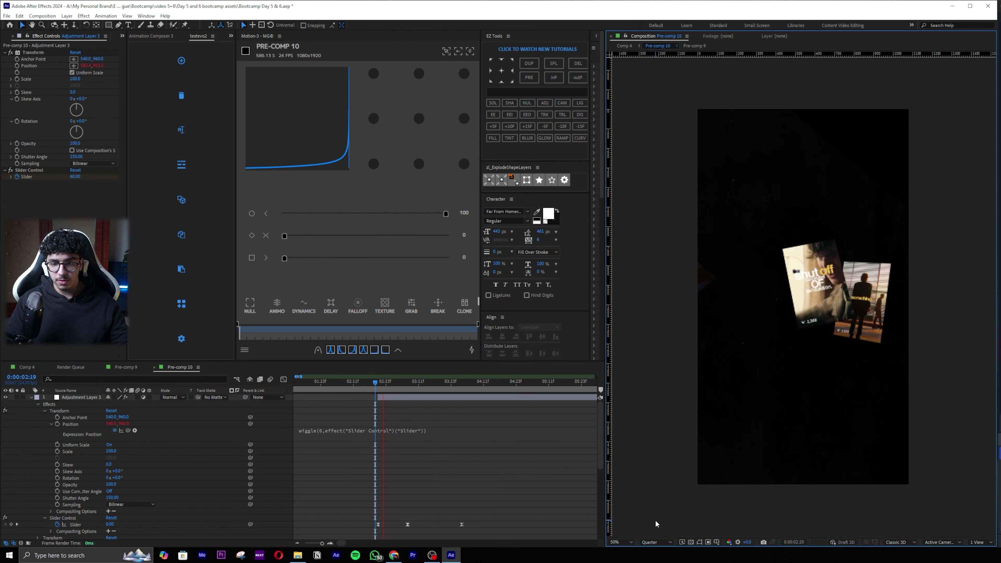
# Preview the shake inside Pre-comp 10 at Quarter resolution, starting around 0:00:02:17
pyautogui.press('space')
pyautogui.click(381, 383)
pyautogui.click(370, 386)
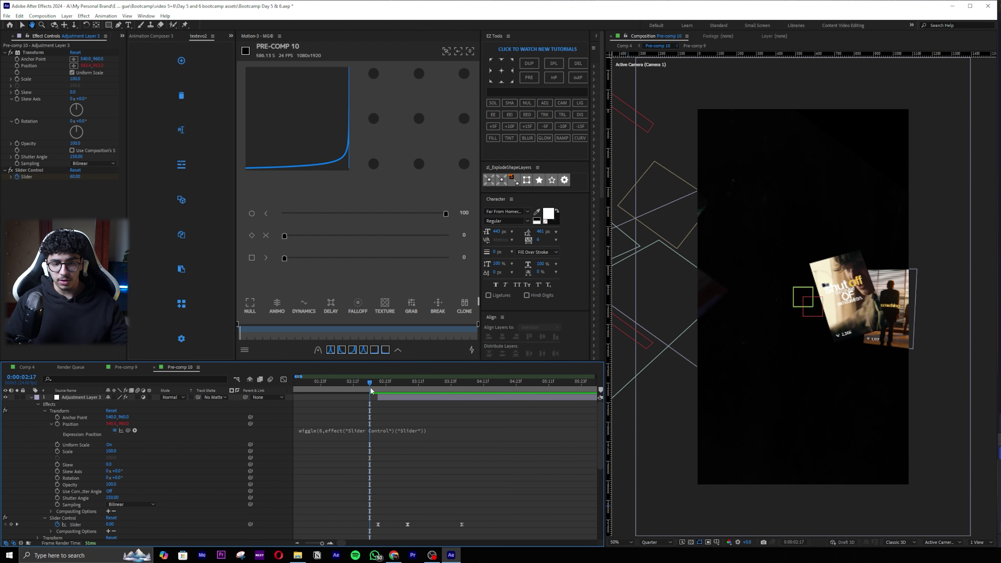
pyautogui.press('space')
pyautogui.press('space')
pyautogui.moveTo(375, 386); pyautogui.dragTo(432, 386)
# Return to Comp 4 and preview the shake across the cut from 0:00:03:01 and from 0:00:02:18
pyautogui.click(27, 368)
pyautogui.click(500, 385)
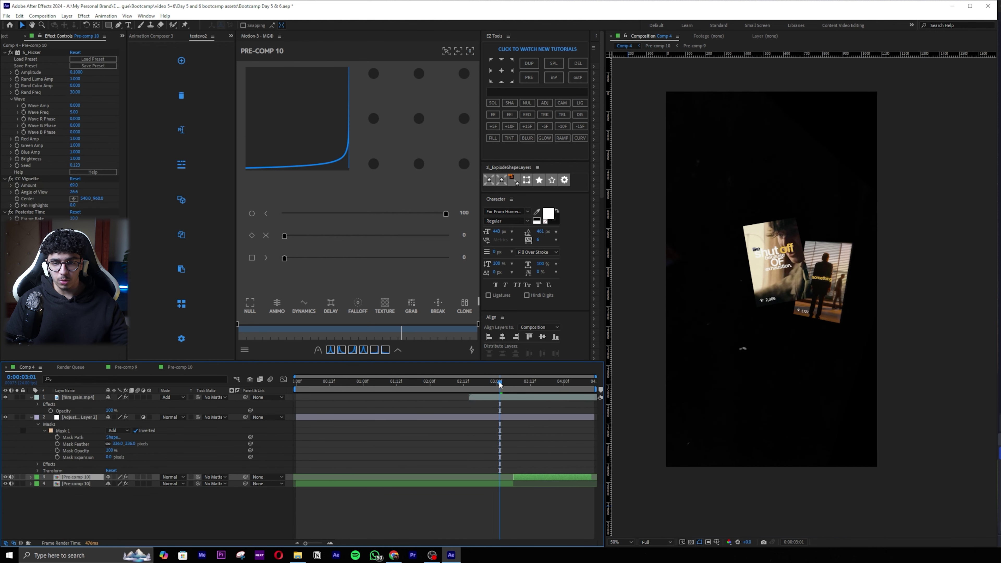
pyautogui.press('space')
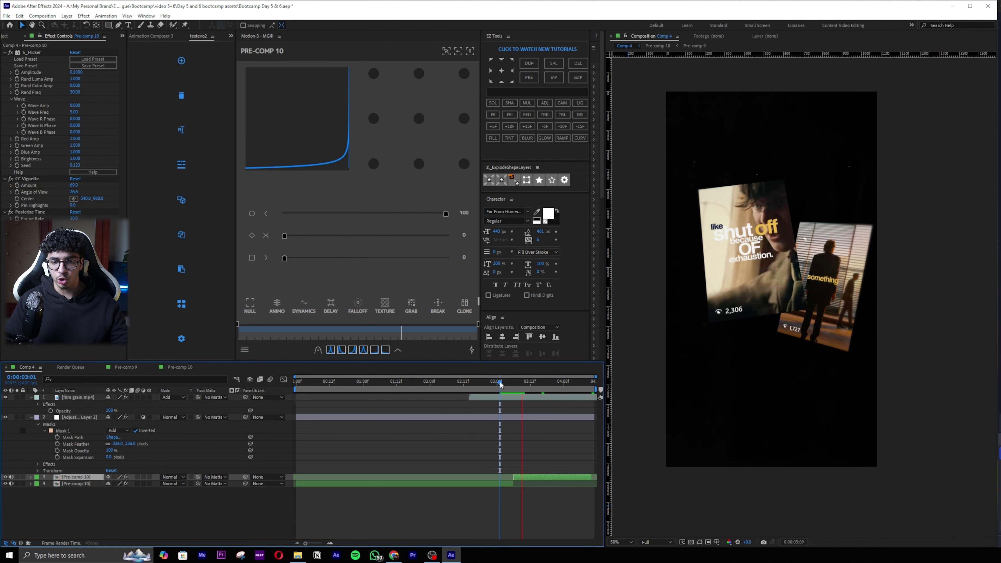
pyautogui.click(480, 385)
pyautogui.press('space')
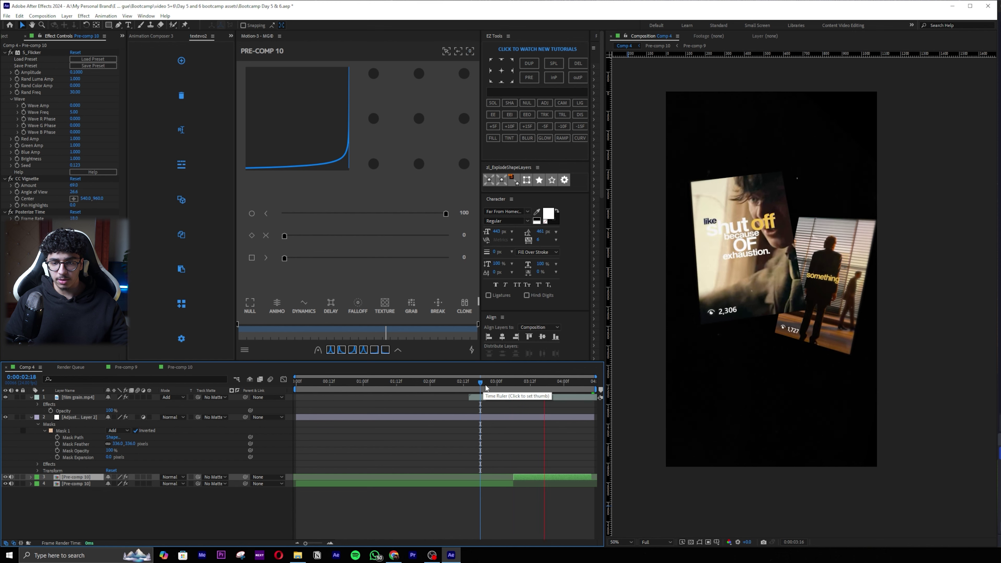
pyautogui.click(486, 385)
pyautogui.moveTo(486, 388); pyautogui.dragTo(517, 385)
# Go back to Pre-comp 10 and set the shake's middle Slider Control keyframe to 45
pyautogui.click(181, 367)
pyautogui.press('j')
pyautogui.write('45')
pyautogui.press('Return')
# Return to Comp 4, preview the shake around the cut and the whole composition from the start, and scrub to 0:00:04:01
pyautogui.click(26, 367)
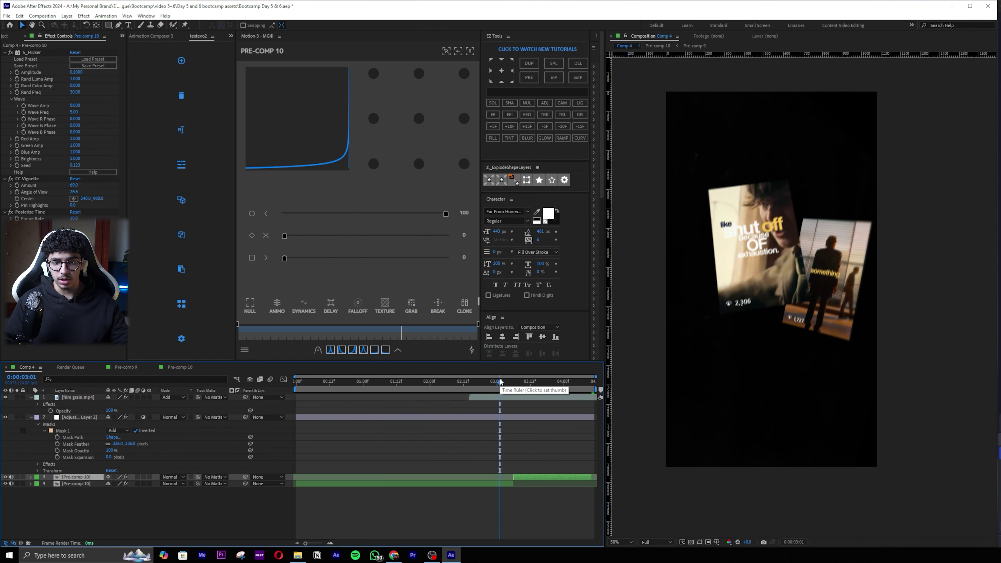
pyautogui.moveTo(500, 381); pyautogui.dragTo(479, 389)
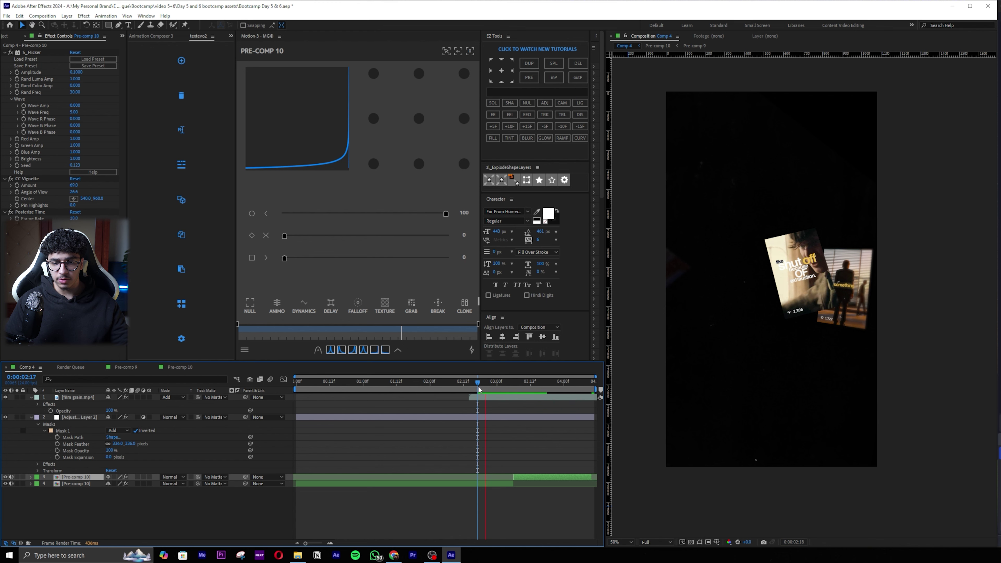
pyautogui.moveTo(478, 386); pyautogui.dragTo(296, 386)
pyautogui.press('space')
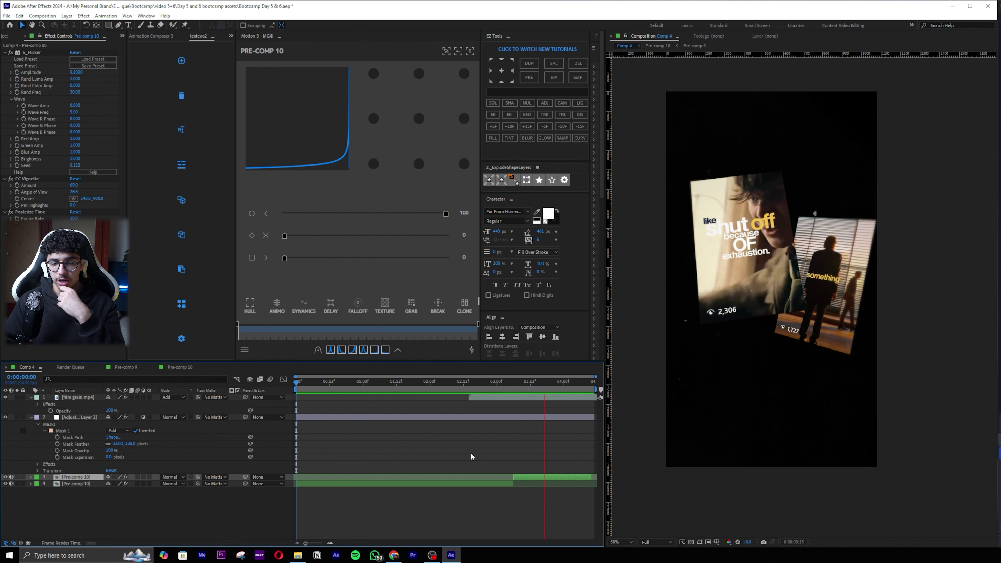
pyautogui.click(533, 382)
pyautogui.moveTo(534, 382); pyautogui.dragTo(566, 355)
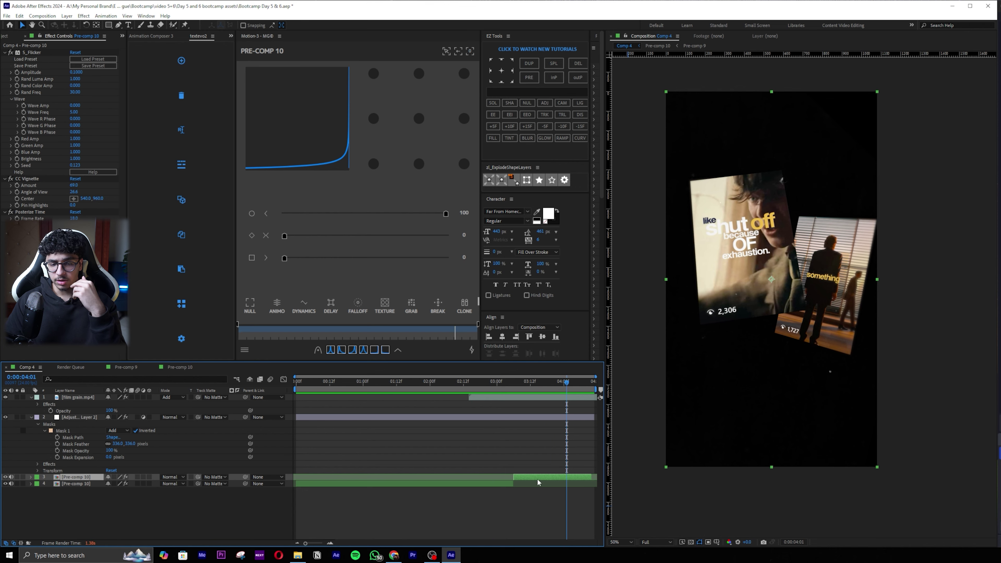
# Open Pre-comp 10, collapse the shake adjustment layer, and examine the black paper texture background around 0:00:03:04
pyautogui.doubleClick(538, 482)
pyautogui.moveTo(471, 384); pyautogui.dragTo(457, 367)
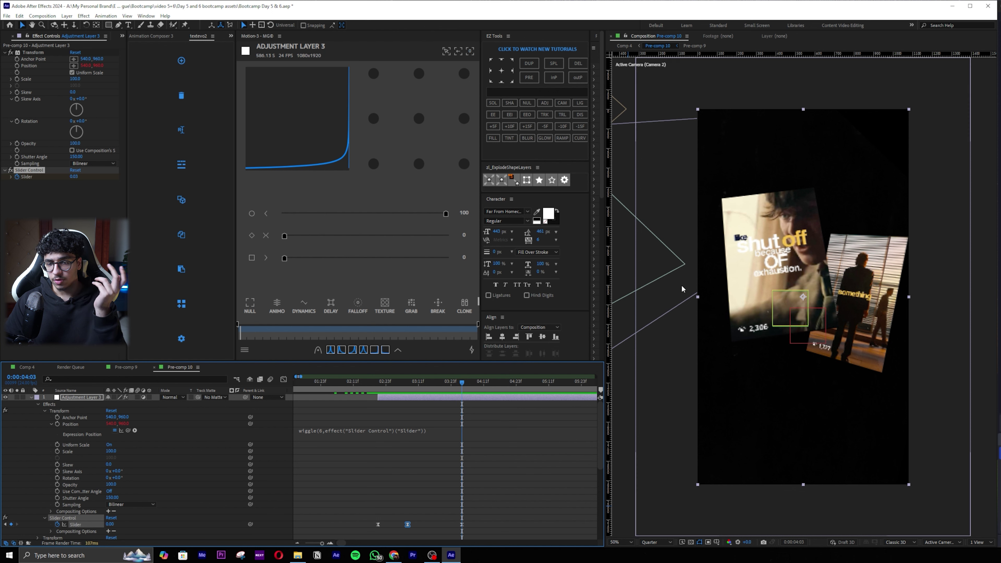
pyautogui.click(515, 471)
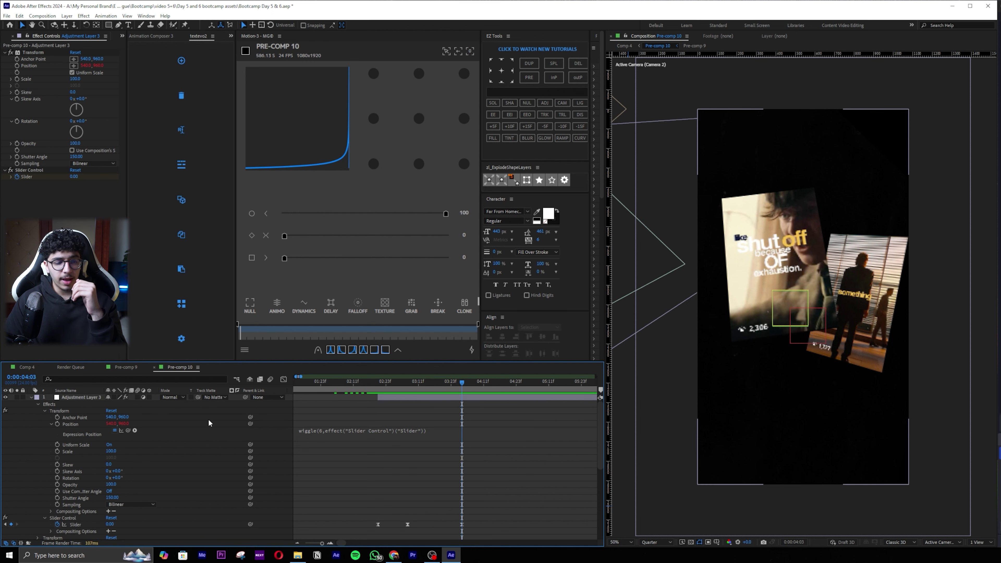
pyautogui.click(30, 397)
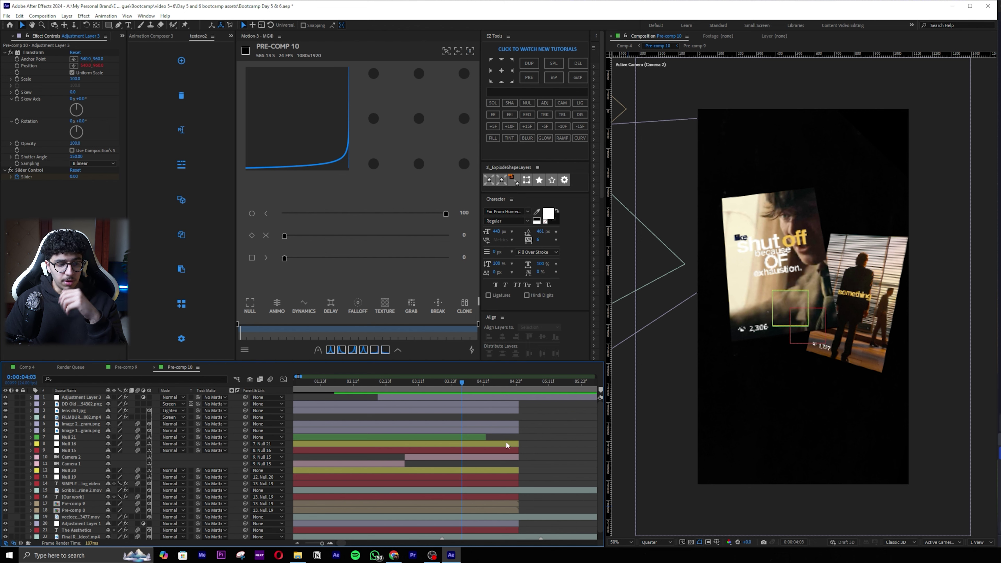
pyautogui.scroll(-1, 506, 442)
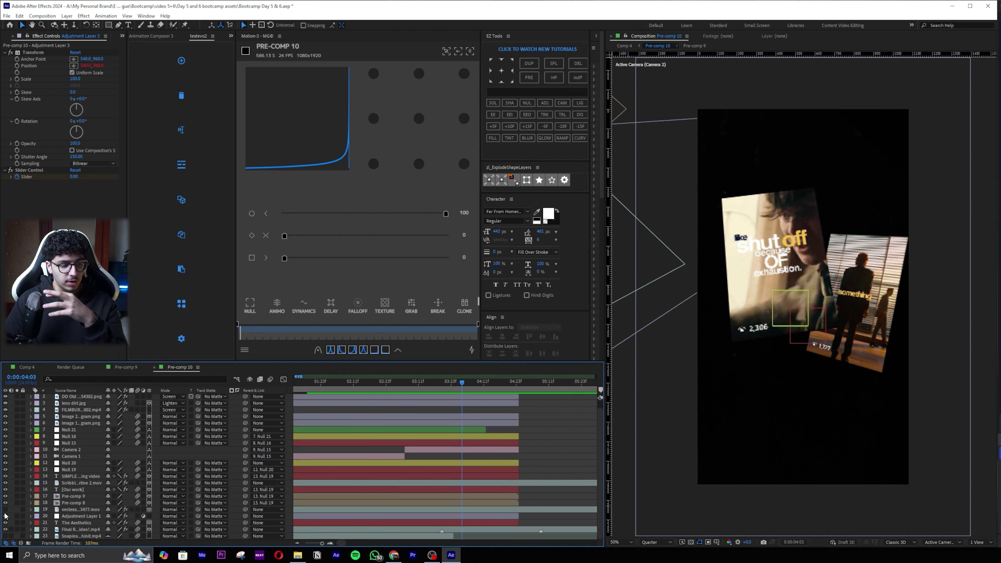
pyautogui.click(78, 510)
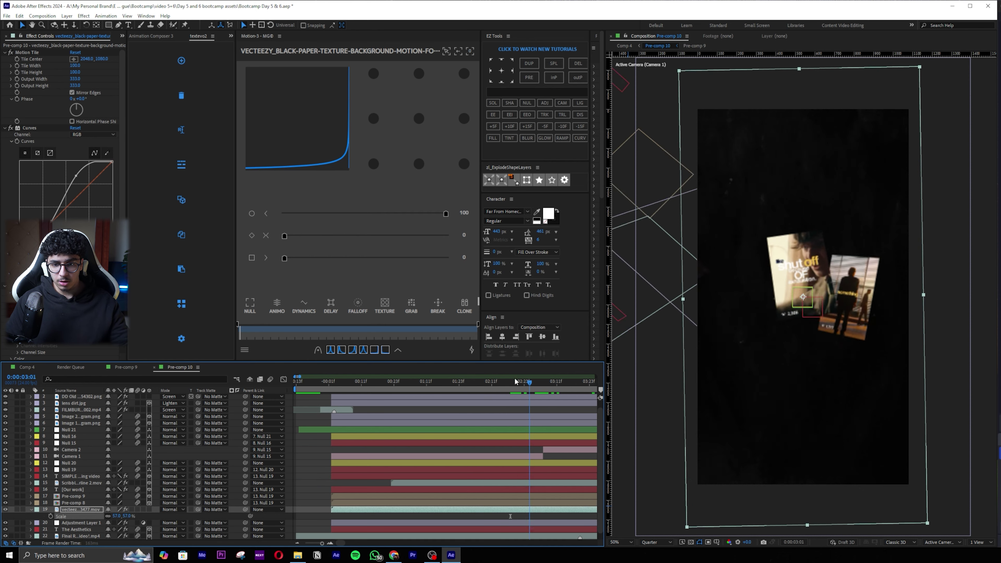
pyautogui.moveTo(517, 383); pyautogui.dragTo(538, 391)
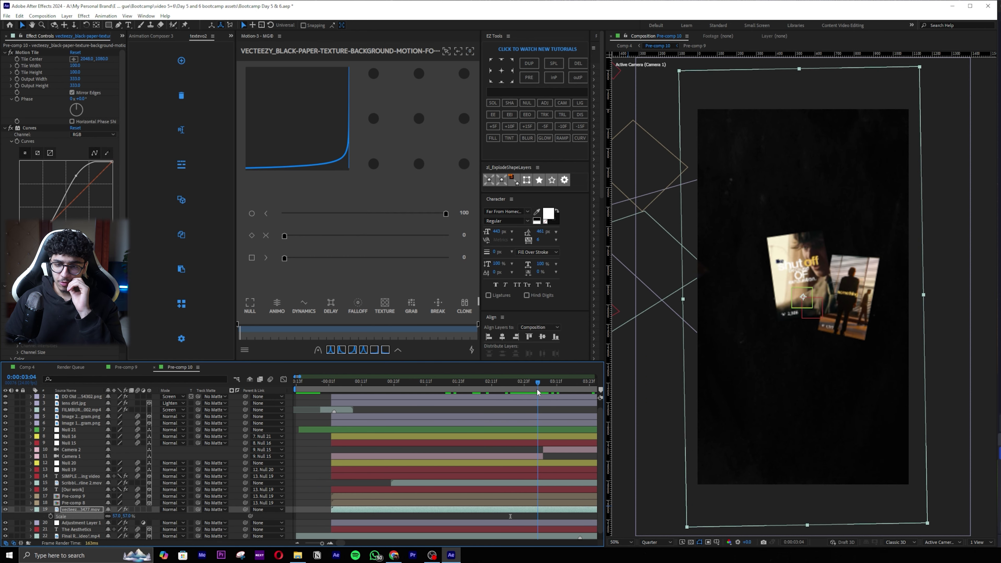
# Deselect all layers and set up the Pen tool with no fill and a white stroke
pyautogui.press('F2')
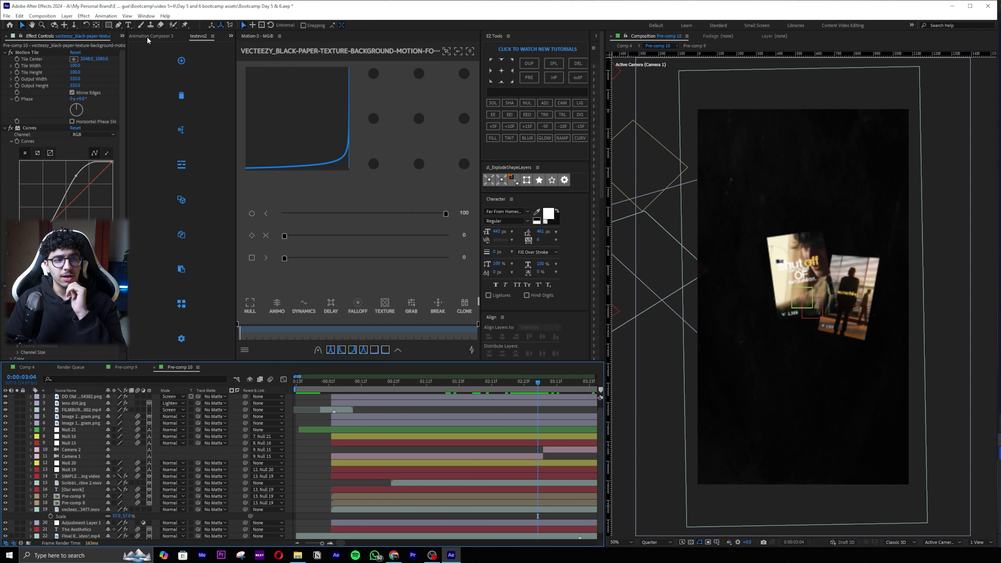
pyautogui.click(110, 25)
pyautogui.click(118, 24)
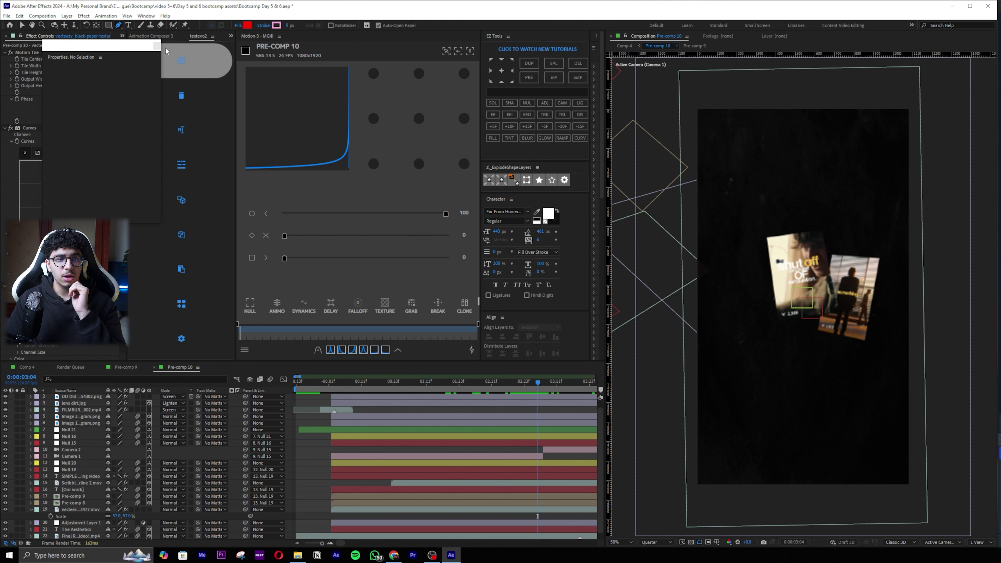
pyautogui.click(237, 25)
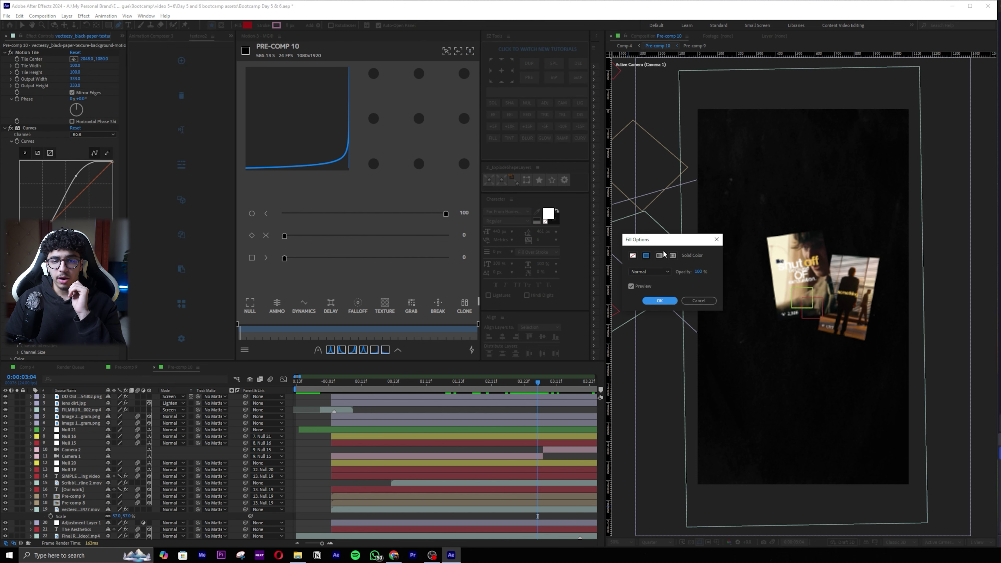
pyautogui.click(659, 301)
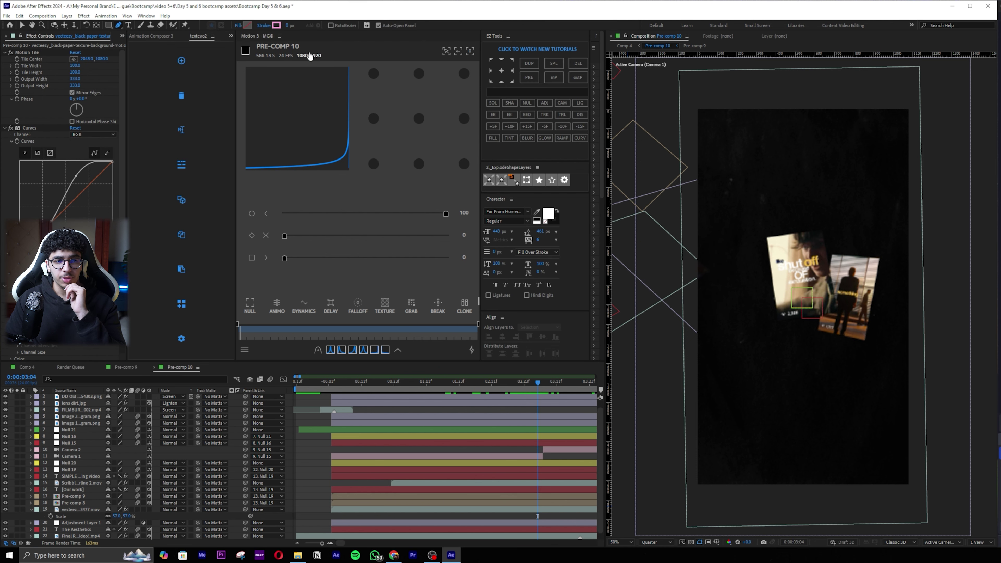
pyautogui.click(278, 25)
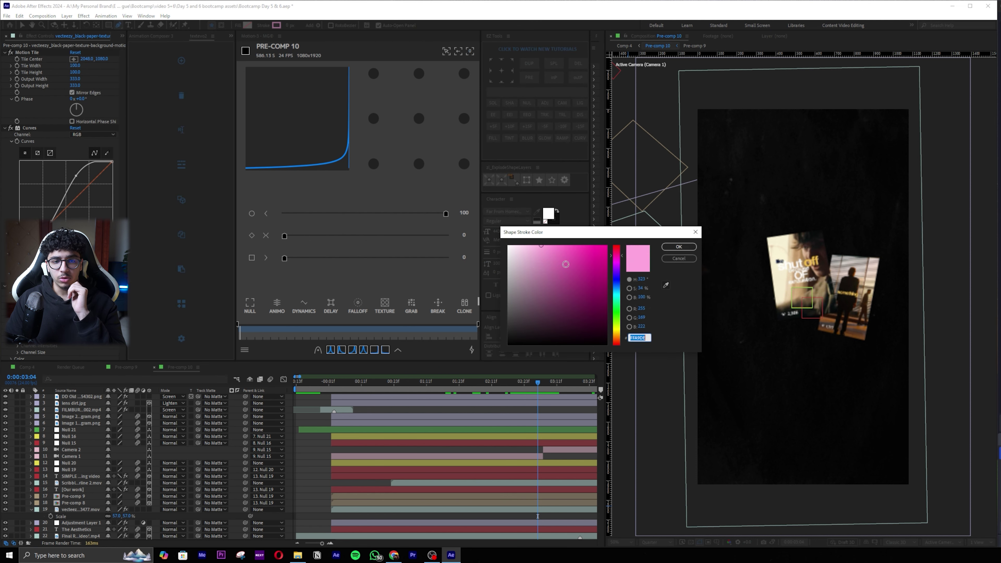
pyautogui.click(679, 247)
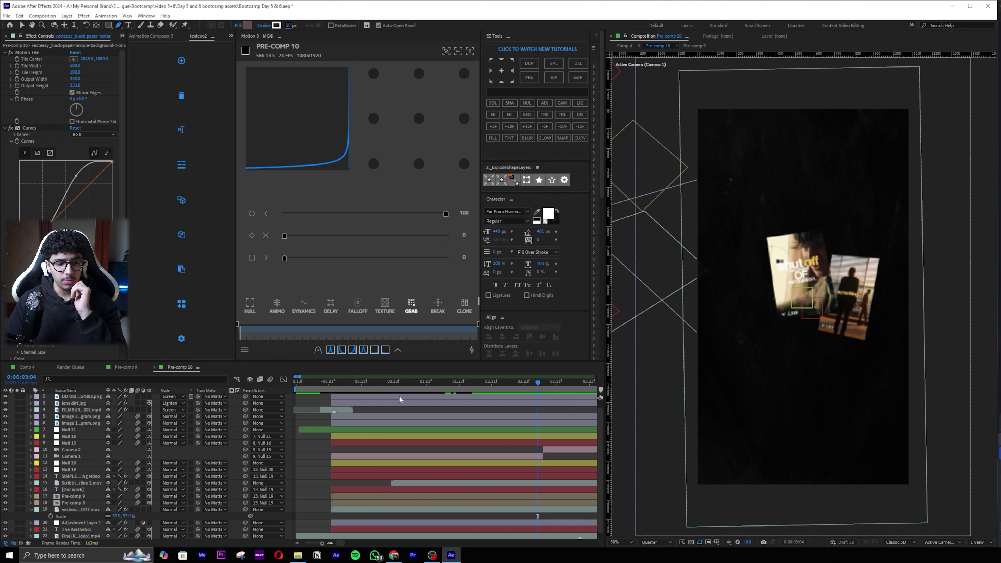
# Draw an open curved path across the frame's lower-right corner and thicken its stroke to about 140 px
pyautogui.click(320, 444)
pyautogui.click(935, 413)
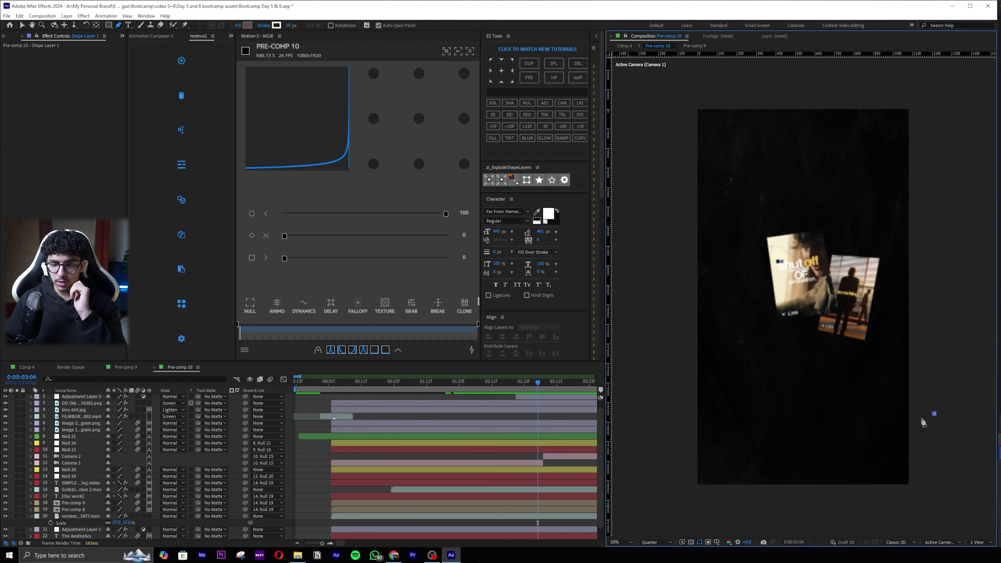
pyautogui.moveTo(855, 479); pyautogui.dragTo(827, 515)
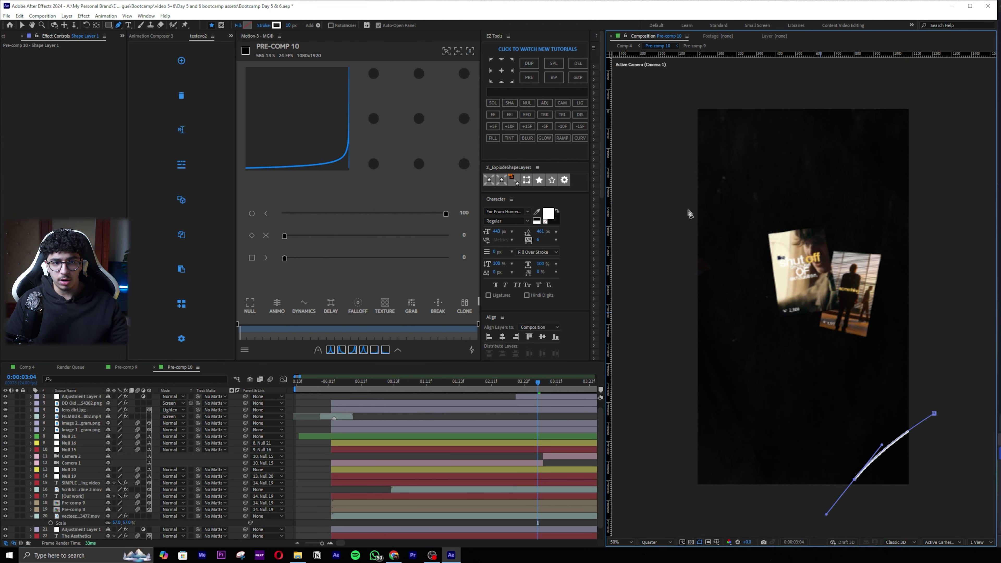
pyautogui.moveTo(289, 25); pyautogui.dragTo(362, 26)
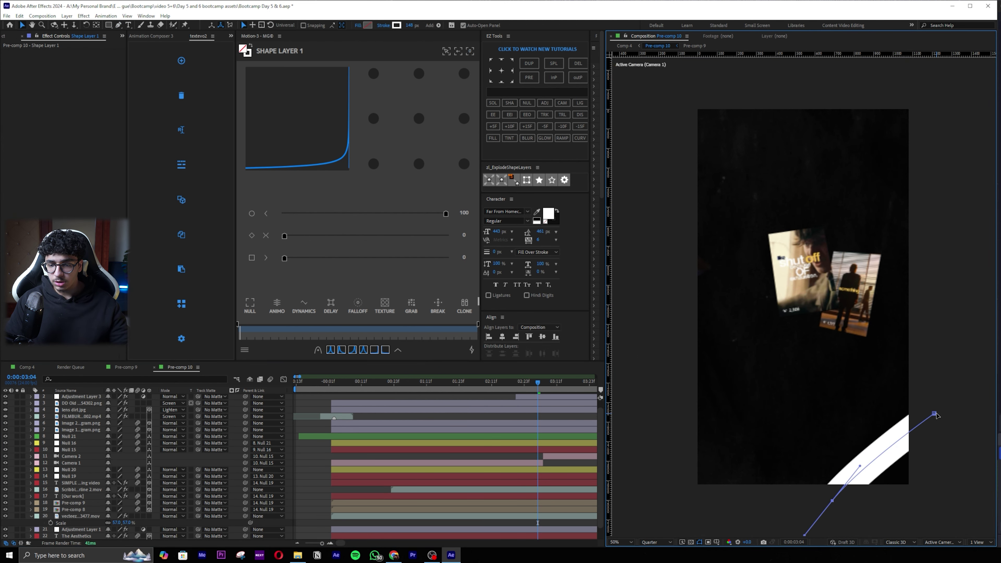
# Raise the path's upper end point along the frame's right edge and adjust the curve handle for a smoother bend
pyautogui.moveTo(935, 414); pyautogui.dragTo(932, 326)
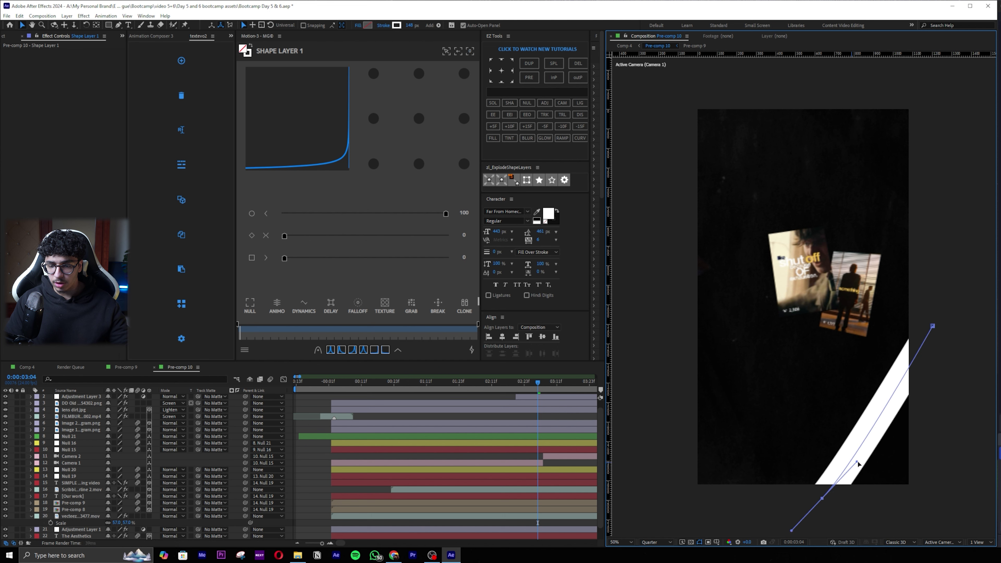
pyautogui.moveTo(859, 465); pyautogui.dragTo(875, 464)
pyautogui.press('g')
pyautogui.scroll(1, 538, 432)
pyautogui.hotkey('ctrl', 'space')
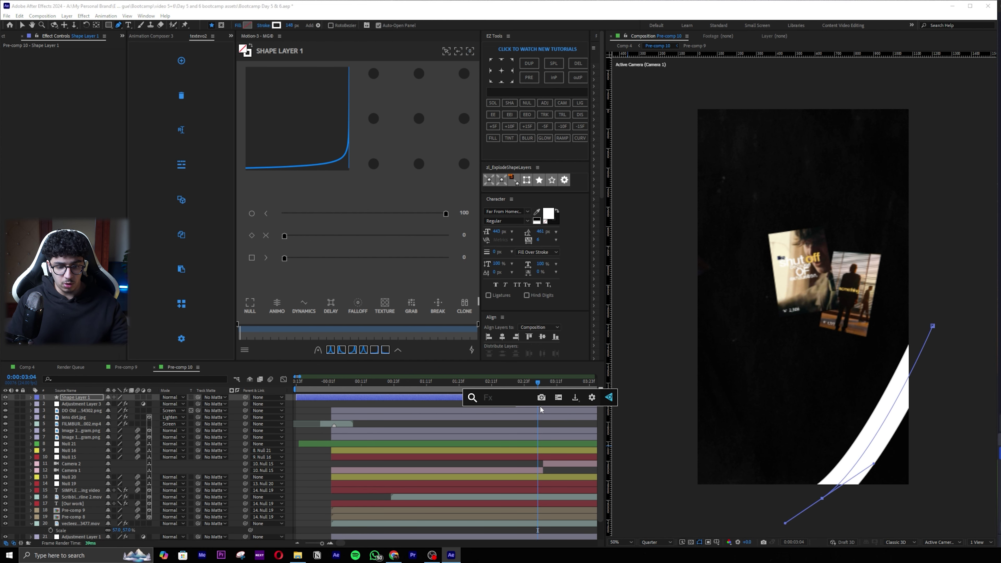
# Make the stroke shape a 3D layer, center it in the composition, and move it back towards the frame's lower-right corner
pyautogui.click(149, 398)
pyautogui.click(93, 398)
pyautogui.press('v')
pyautogui.hotkey('ctrl', 'Home')
pyautogui.doubleClick(782, 311)
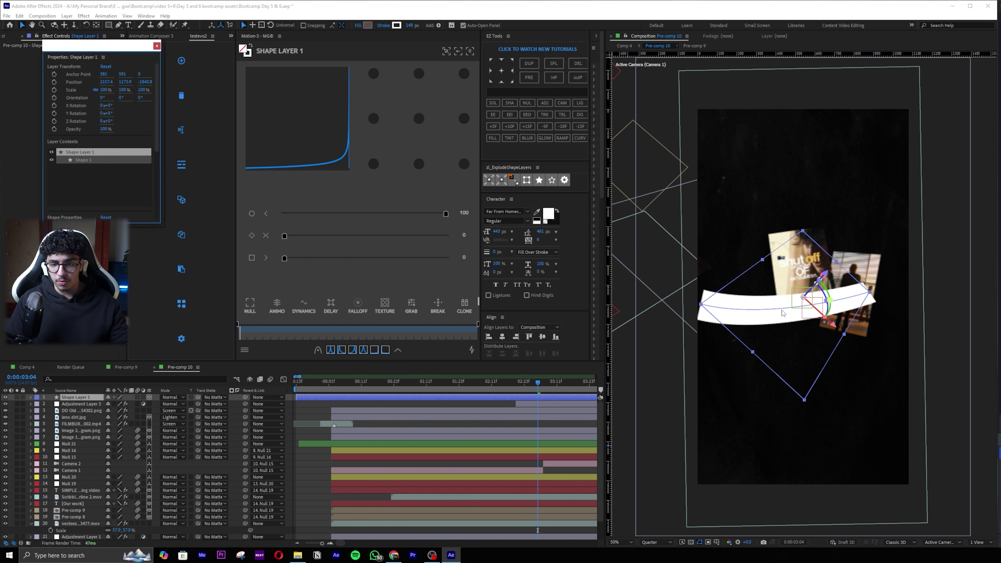
pyautogui.moveTo(782, 313); pyautogui.dragTo(852, 424)
# Rotate the shape to 40° on X and 145° on Z, and shift it further into the lower-right corner
pyautogui.press('r')
pyautogui.moveTo(117, 410); pyautogui.dragTo(168, 418)
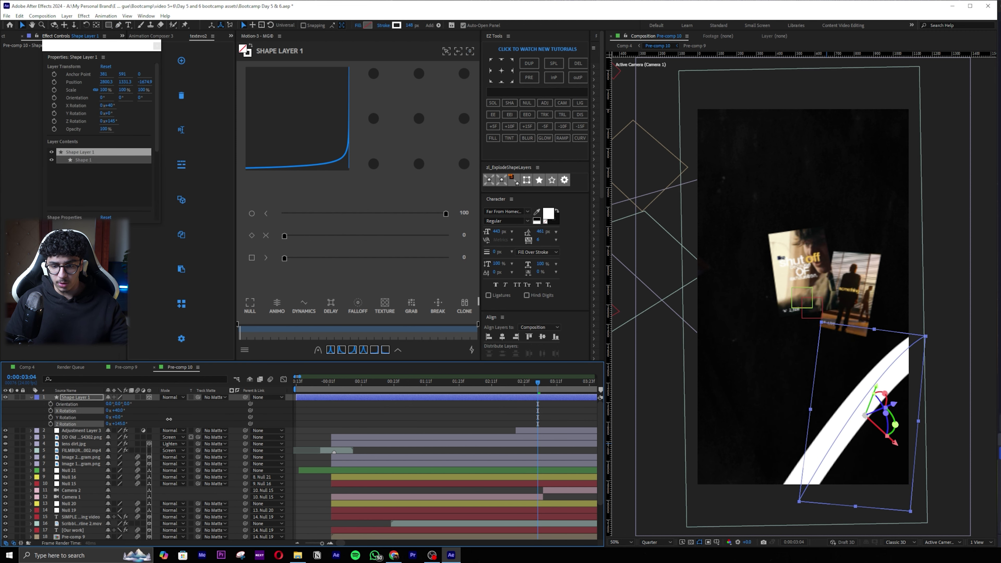
pyautogui.moveTo(833, 440); pyautogui.dragTo(859, 454)
# Apply Wave Warp to the stroke shape and set its Wave Width to 145
pyautogui.hotkey('ctrl', 'space')
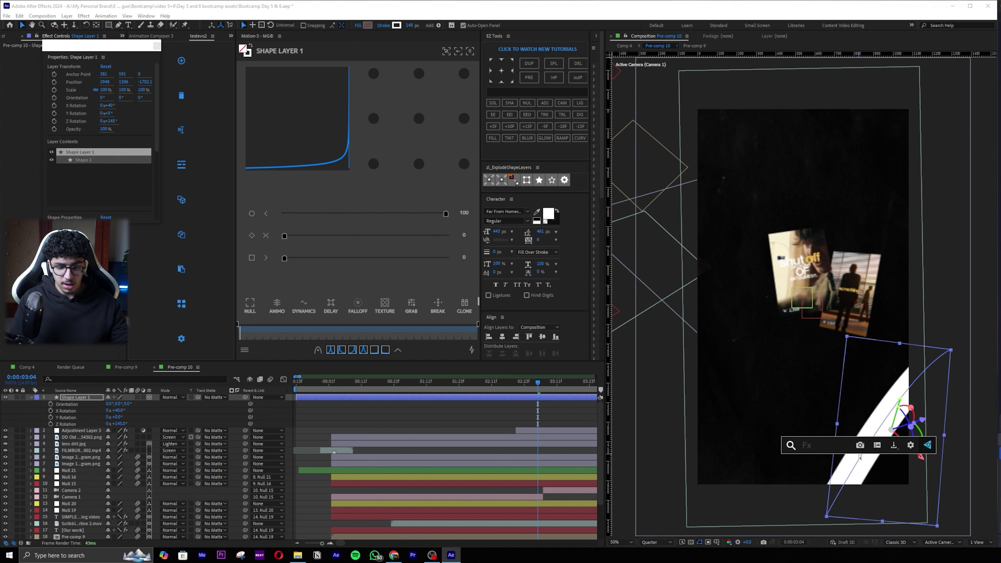
pyautogui.write('wave wa')
pyautogui.press('Return')
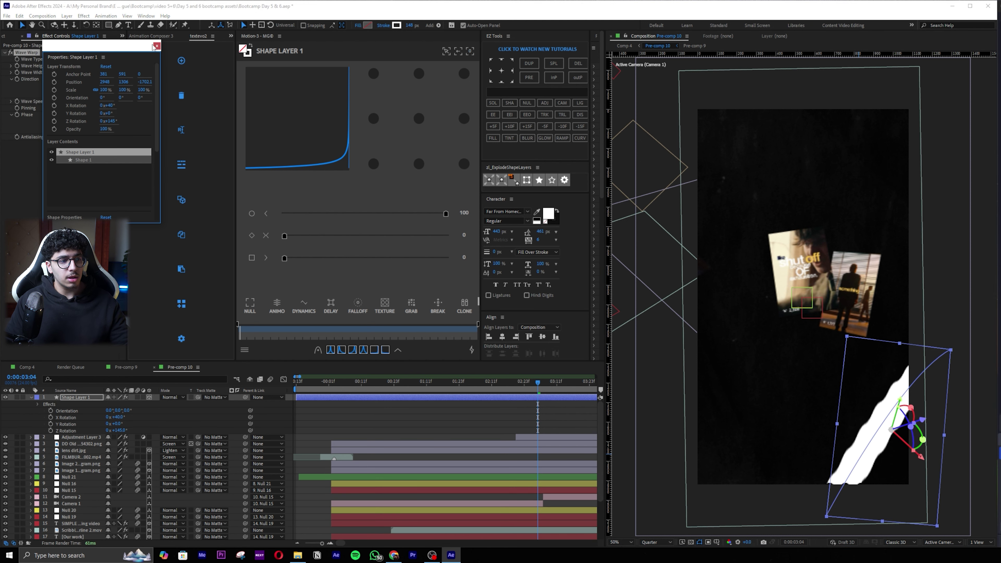
pyautogui.click(157, 45)
pyautogui.moveTo(73, 72); pyautogui.dragTo(109, 74)
# Stretch the path's lower end out towards the left for a longer diagonal ribbon, and increase the Wave Width further
pyautogui.press('g')
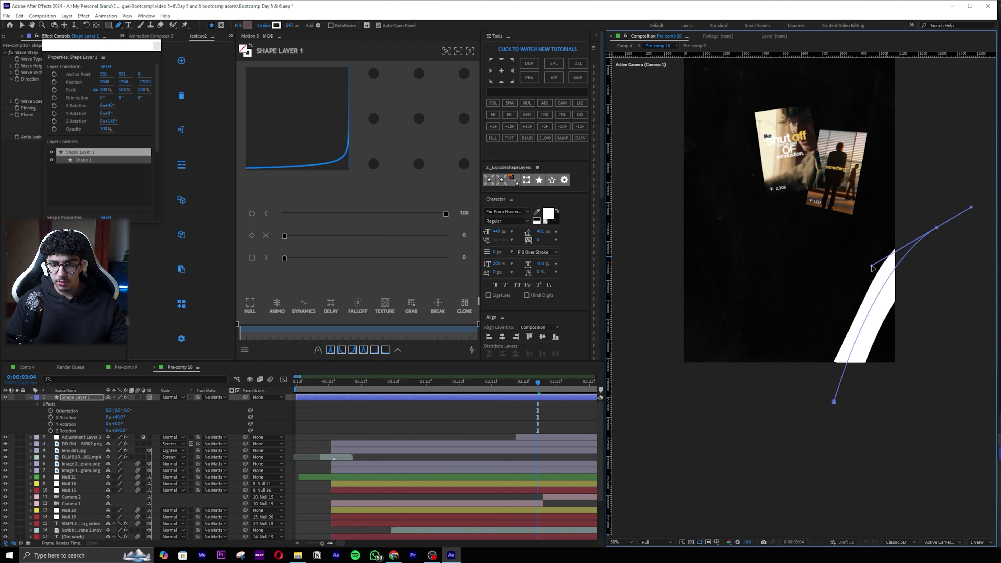
pyautogui.click(157, 46)
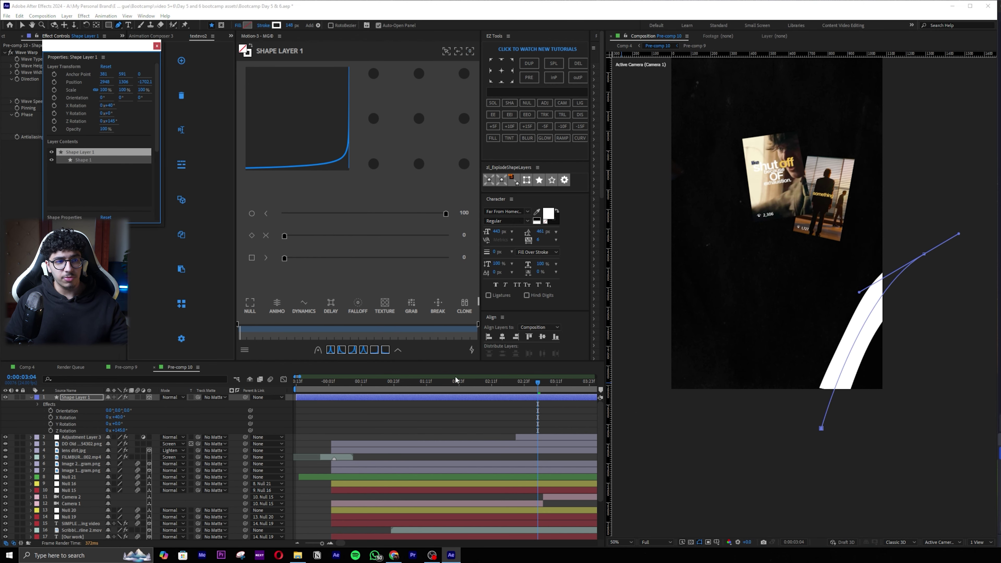
pyautogui.moveTo(821, 428); pyautogui.dragTo(743, 406)
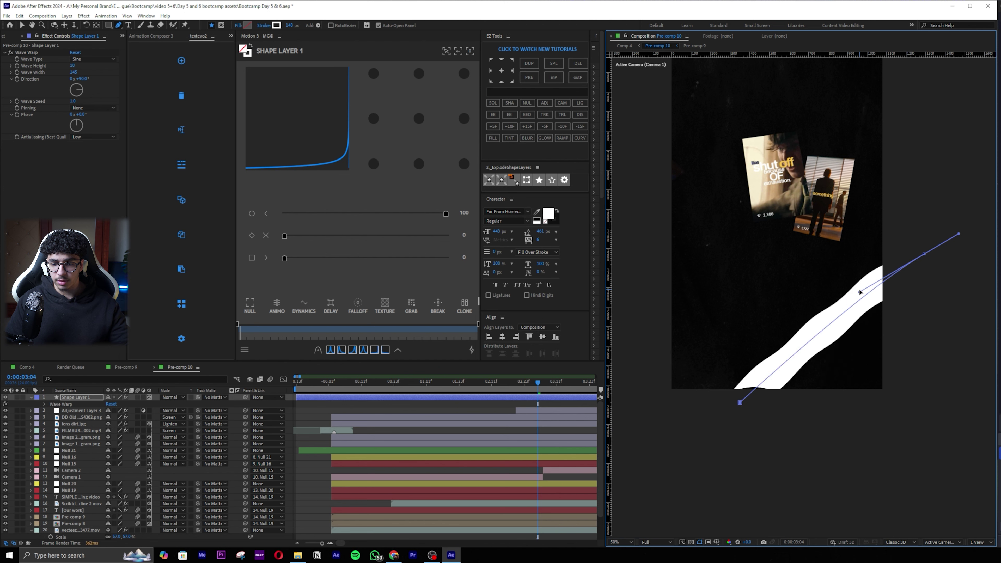
pyautogui.moveTo(71, 72); pyautogui.dragTo(161, 68)
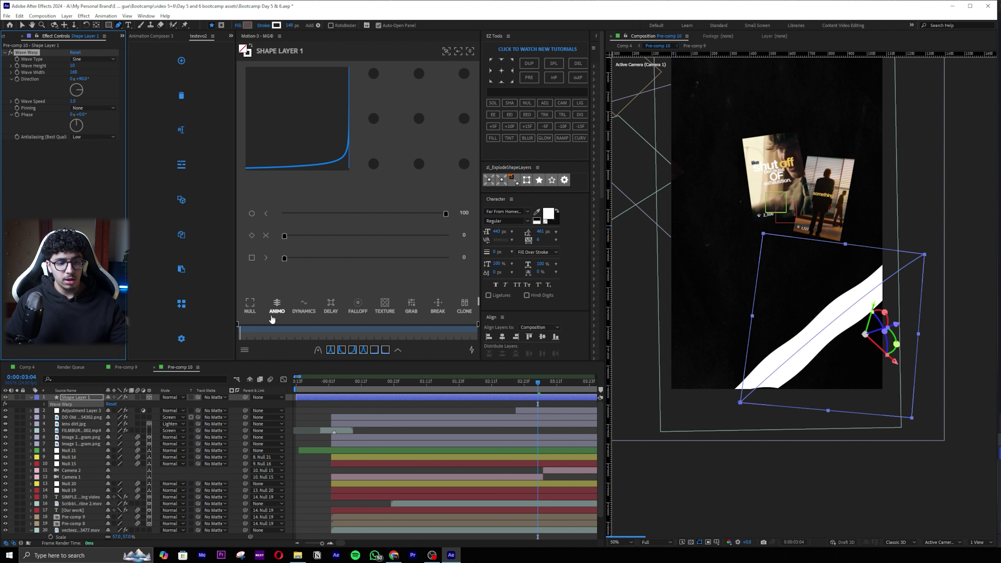
# Apply Gradient Ramp to the ribbon, starting the ramp beyond its upper-right end and ending it beyond its lower-left end
pyautogui.click(372, 397)
pyautogui.hotkey('ctrl', 'space')
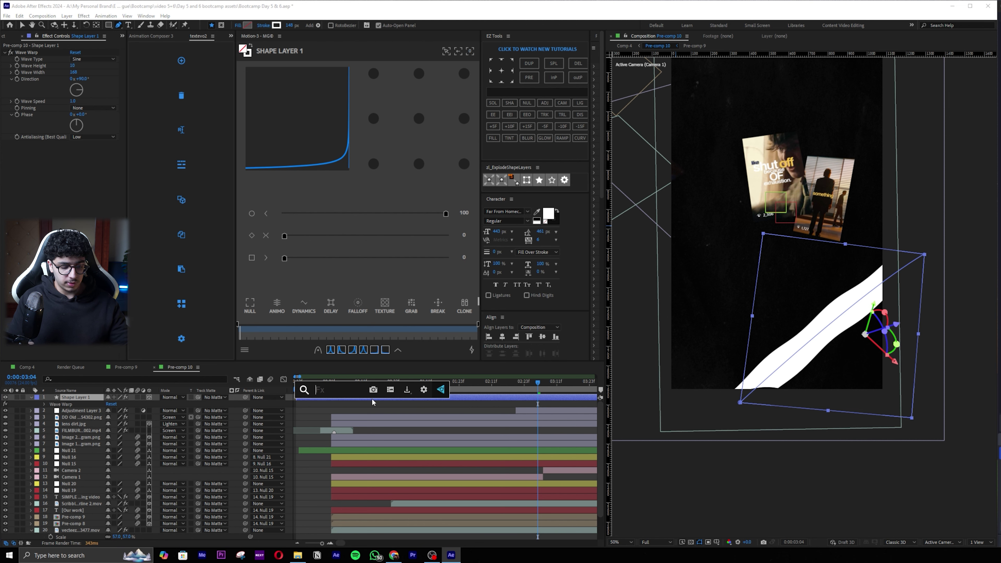
pyautogui.hotkey('ctrl', 'space')
pyautogui.write('gradient')
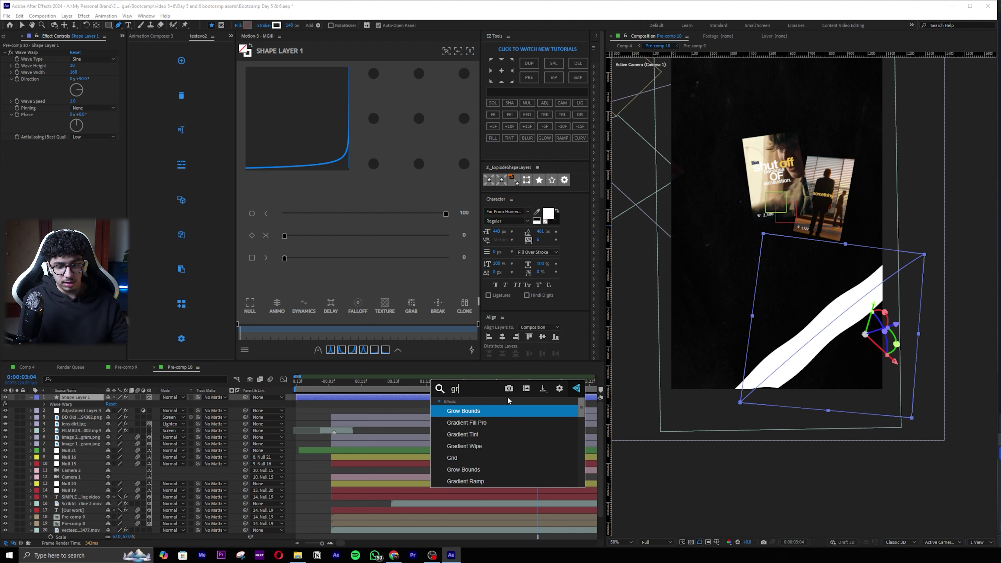
pyautogui.press('Return')
pyautogui.click(73, 150)
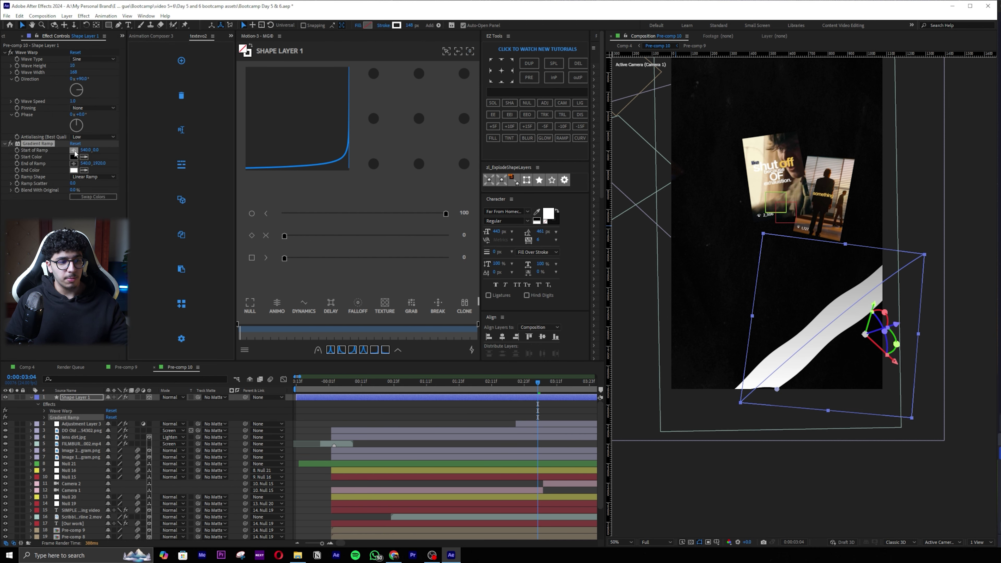
pyautogui.click(913, 249)
pyautogui.click(73, 163)
pyautogui.click(717, 412)
# Set the Gradient Ramp's End Color to bright lime green
pyautogui.click(73, 170)
pyautogui.moveTo(621, 294); pyautogui.dragTo(618, 324)
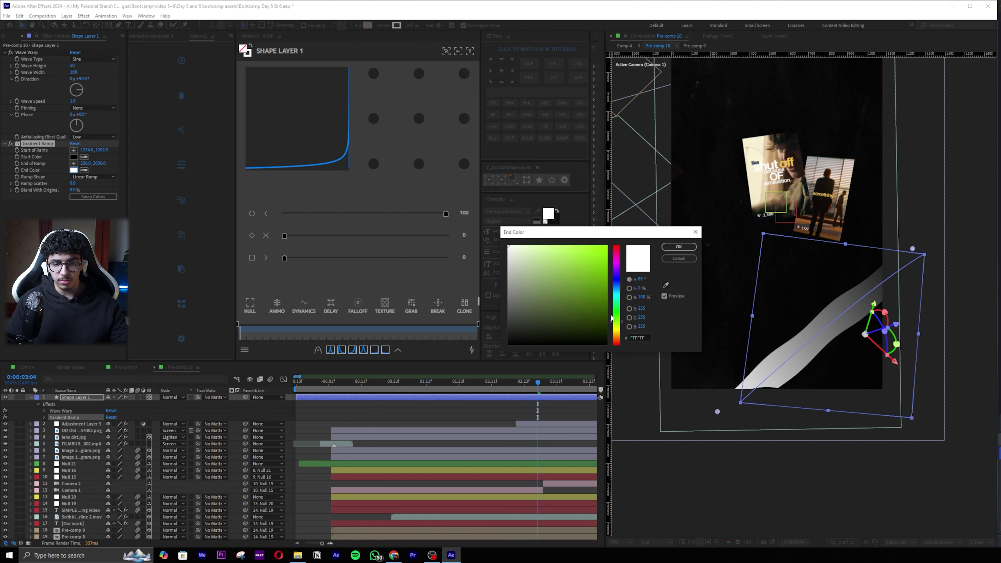
pyautogui.click(679, 247)
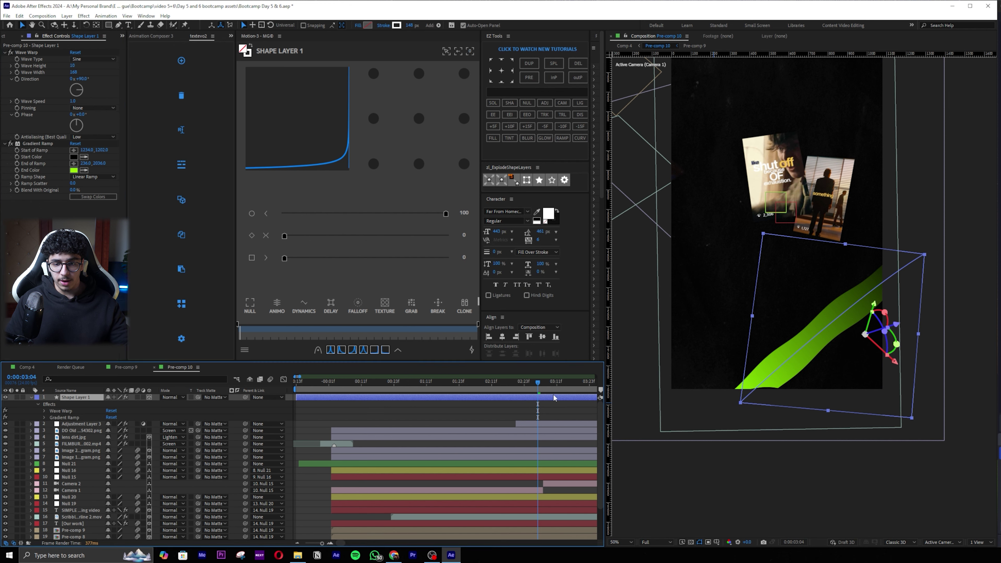
# Apply Curves and Add Grain to the ribbon, and inspect the grain up close
pyautogui.hotkey('ctrl', 'space')
pyautogui.write('add')
pyautogui.press('Return')
pyautogui.press('.')
pyautogui.press('.')
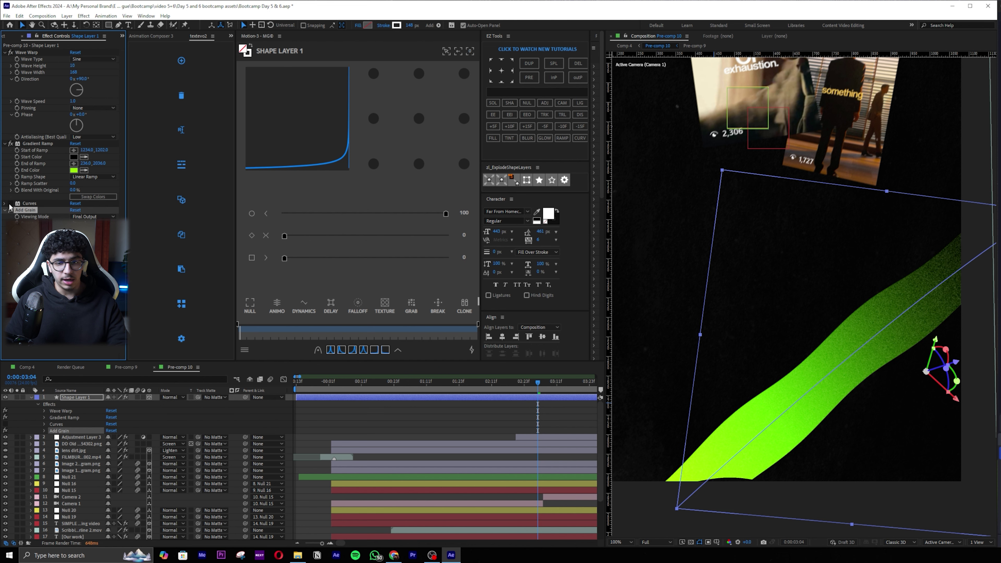
pyautogui.click(5, 204)
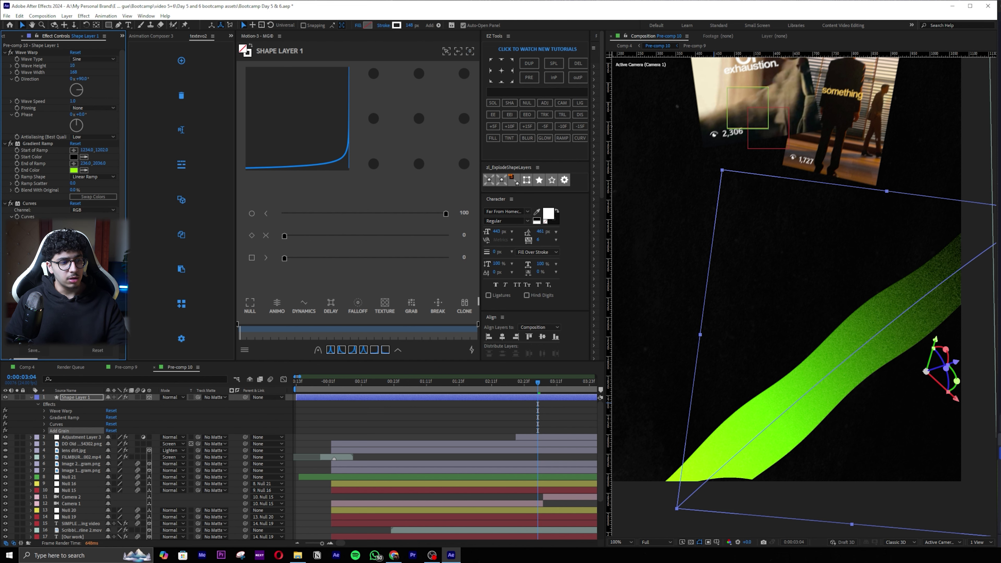
pyautogui.click(5, 204)
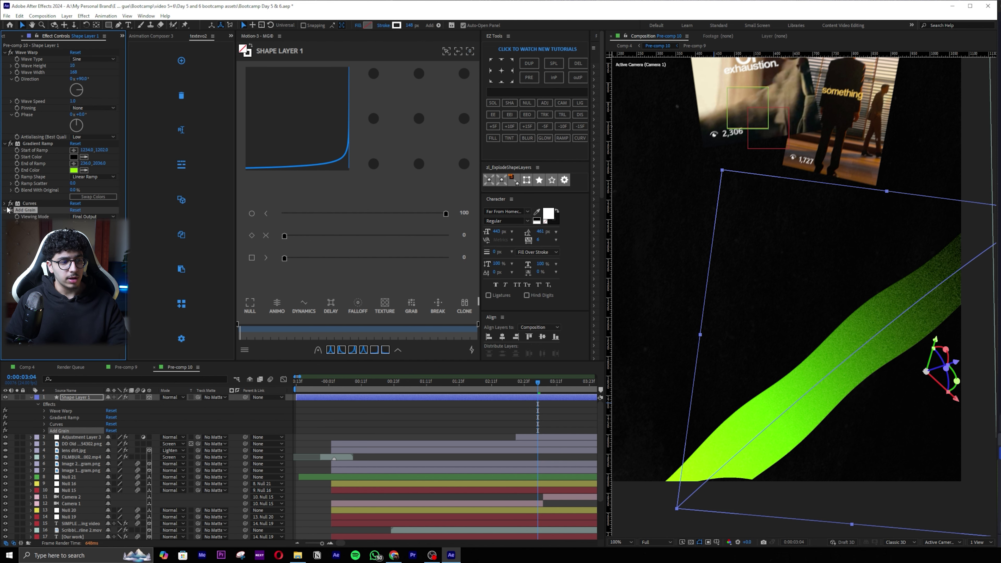
# Apply Gaussian Blur to the green ribbon to soften it
pyautogui.scroll(-2, 738, 217)
pyautogui.moveTo(751, 210); pyautogui.dragTo(753, 230)
pyautogui.scroll(1, 812, 308)
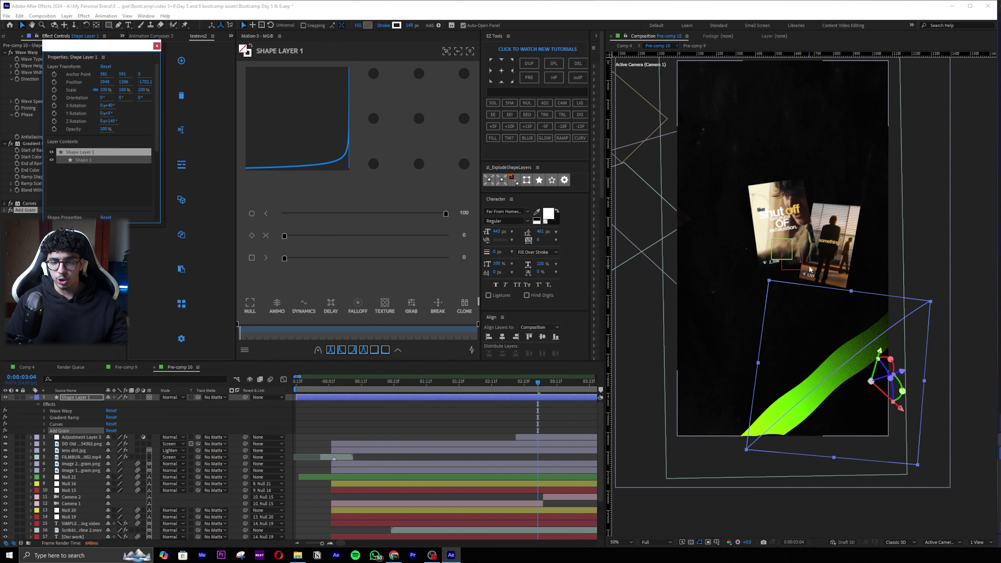
pyautogui.moveTo(829, 325); pyautogui.dragTo(833, 342)
pyautogui.hotkey('ctrl', 'space')
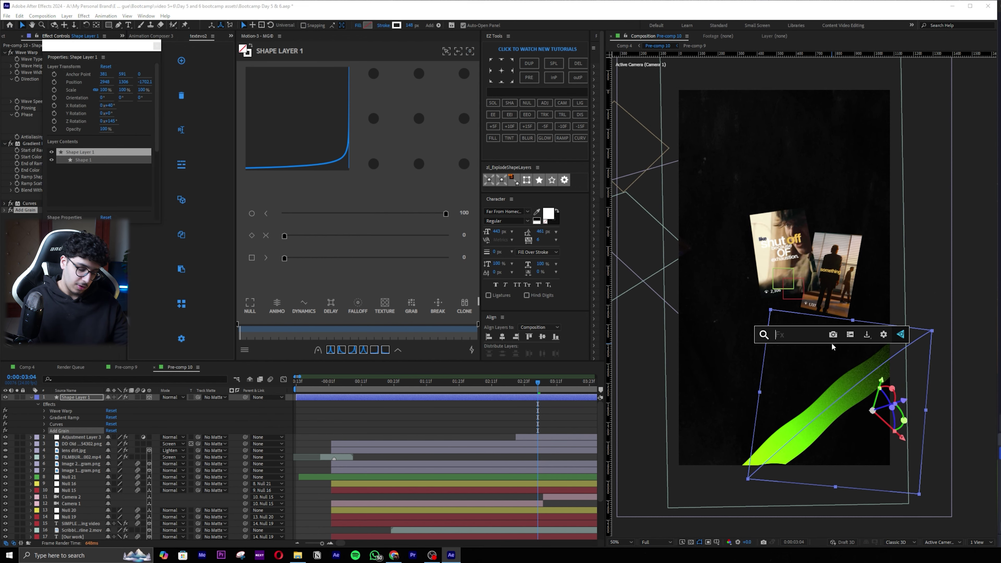
pyautogui.write('gaus')
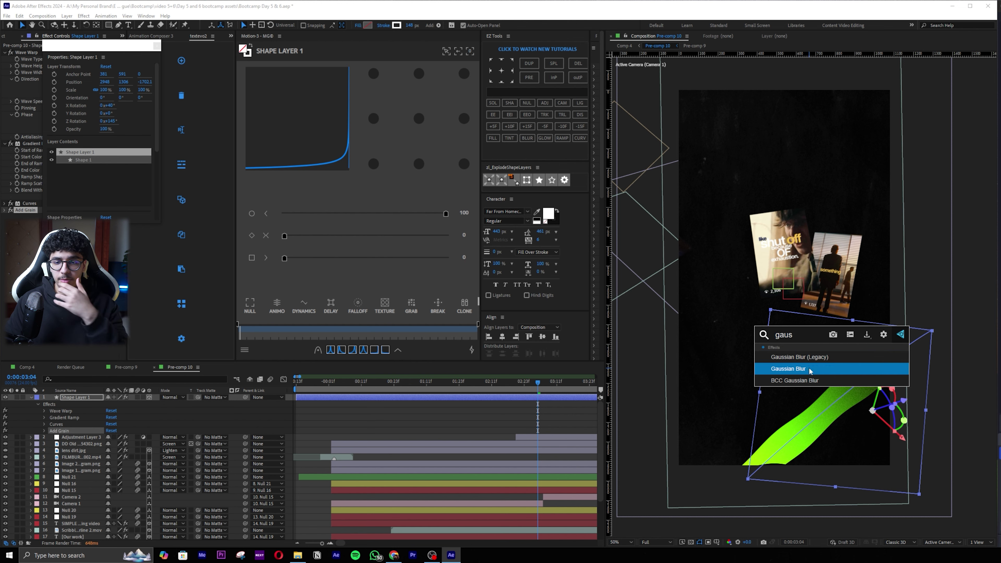
pyautogui.click(788, 368)
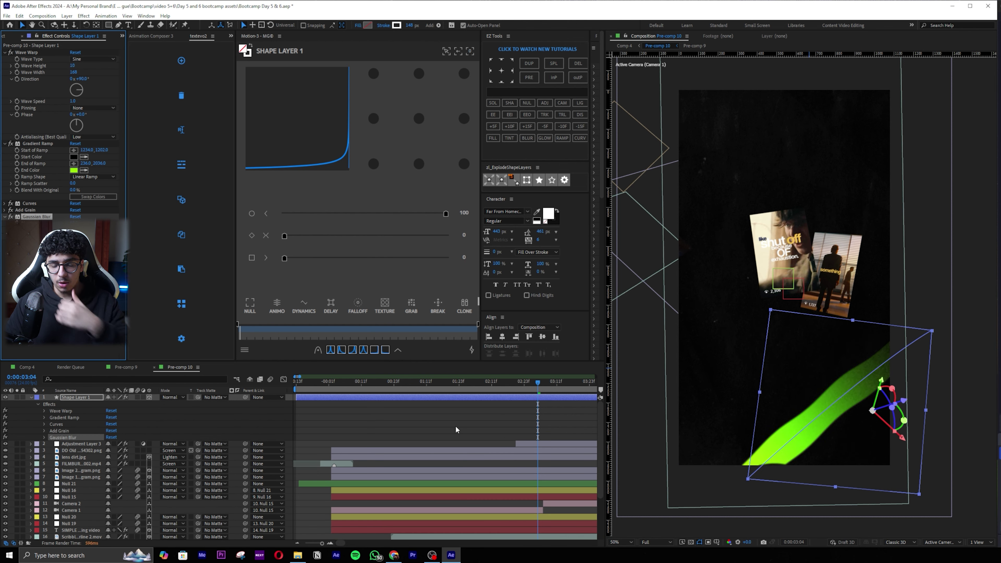
# Try to trim the ribbon layer's end at 0:00:03:11, and undo the trim
pyautogui.moveTo(549, 383); pyautogui.dragTo(558, 388)
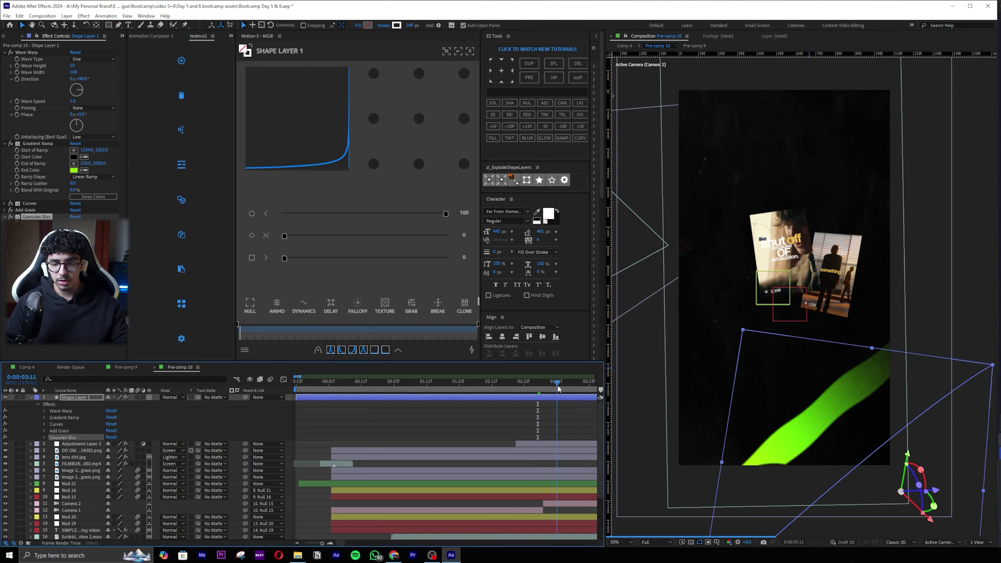
pyautogui.hotkey('alt', ']')
pyautogui.hotkey('ctrl', 'z')
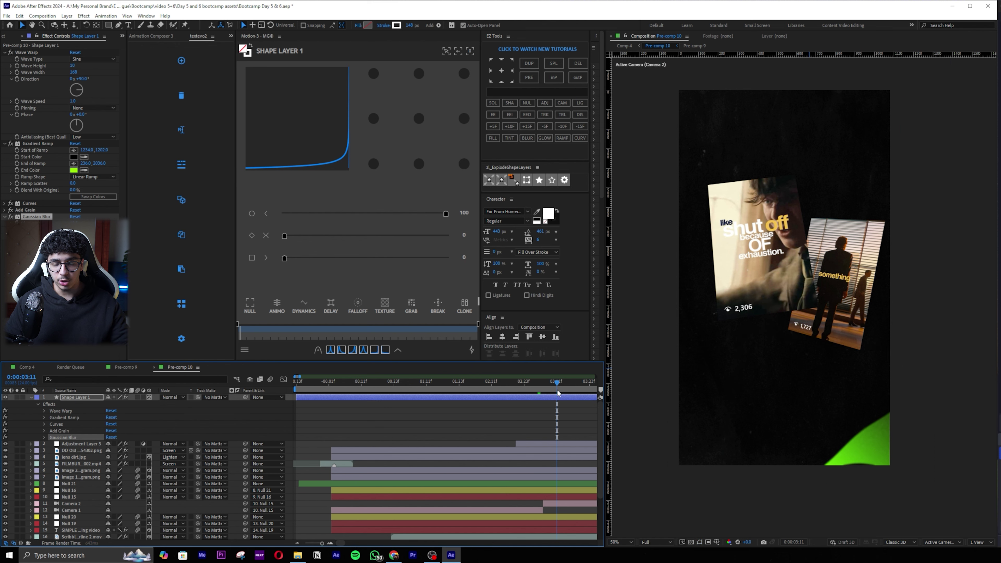
# Set the preview resolution to Quarter and preview the ribbon's movement from 0:00:02:15
pyautogui.press('-')
pyautogui.moveTo(474, 386); pyautogui.dragTo(436, 387)
pyautogui.click(656, 542)
pyautogui.click(657, 526)
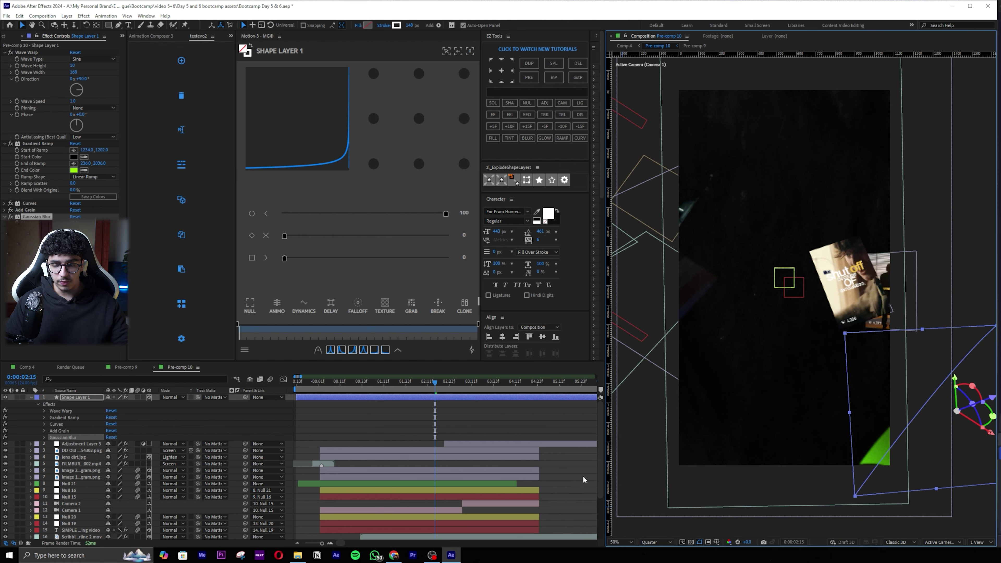
pyautogui.press('space')
# Bring the ribbon closer to the camera by changing its Z position
pyautogui.press('p')
pyautogui.hotkey('shift', 'pagedown')
pyautogui.moveTo(248, 403); pyautogui.dragTo(220, 407)
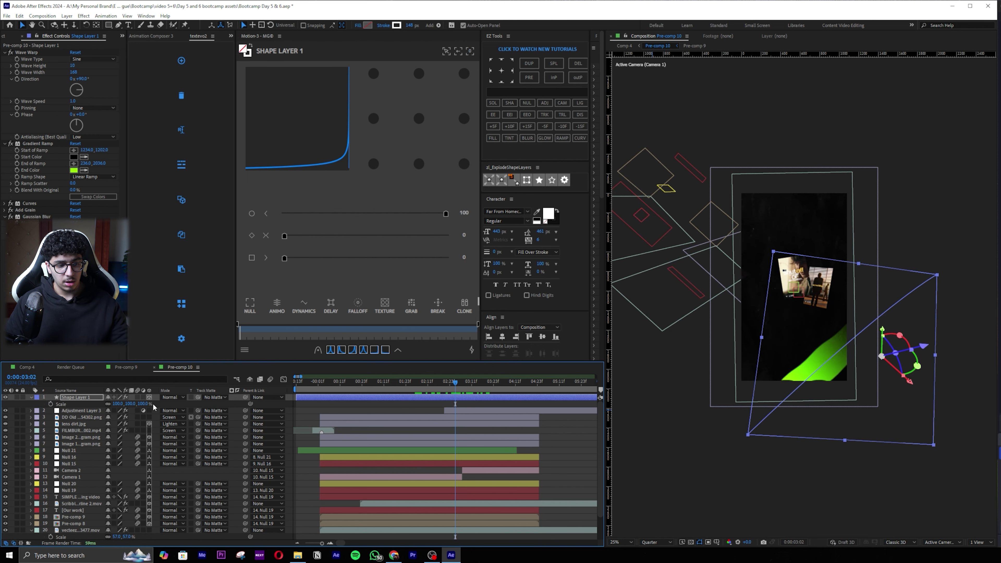
# Scale the green ribbon layer down to 46% and preview its movement from 0:00:01:18
pyautogui.moveTo(142, 404); pyautogui.dragTo(121, 404)
pyautogui.moveTo(454, 385); pyautogui.dragTo(397, 386)
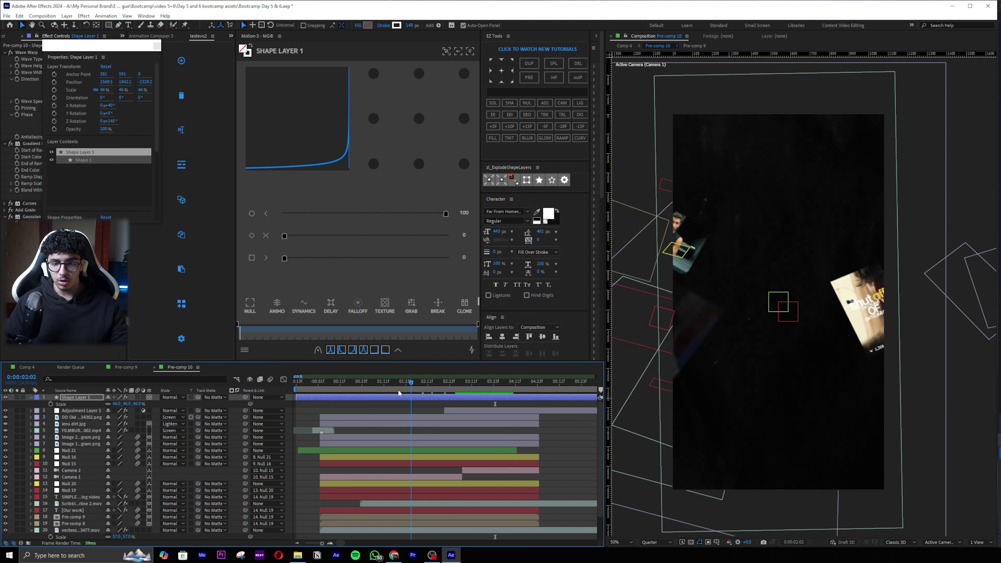
pyautogui.press('space')
pyautogui.press('space')
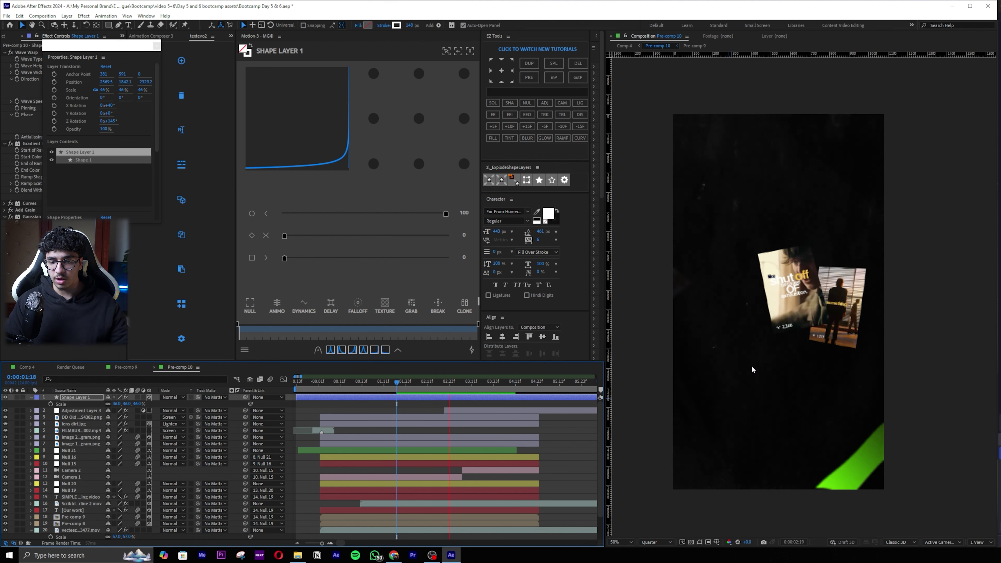
# Reposition the scaled ribbon in the lower-right corner of the frame at 0:00:03:04 and preview the placement
pyautogui.moveTo(499, 385); pyautogui.dragTo(459, 386)
pyautogui.moveTo(838, 454); pyautogui.dragTo(849, 460)
pyautogui.press('space')
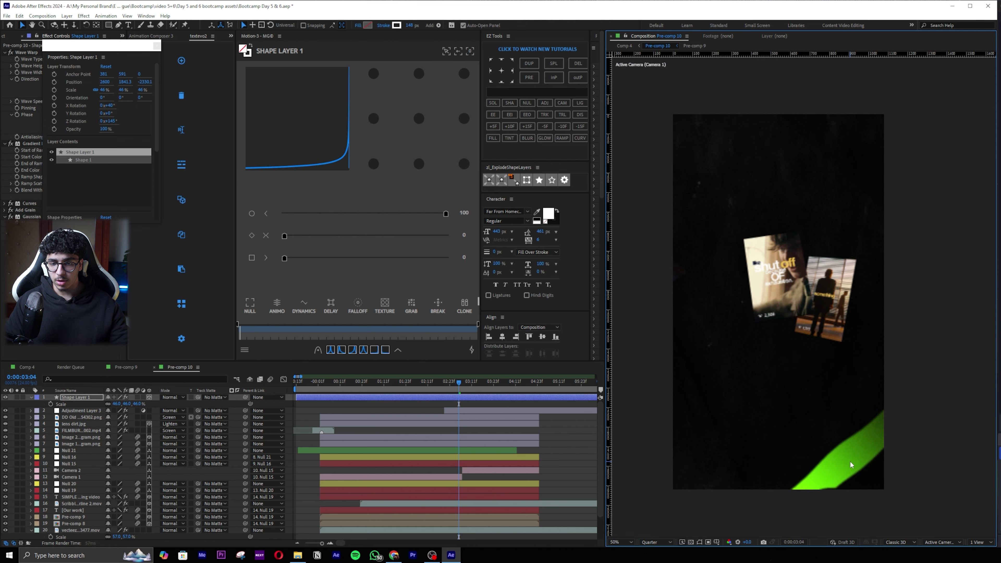
pyautogui.press('space')
pyautogui.moveTo(445, 385)
pyautogui.mouseDown()
pyautogui.moveTo(425, 385)
pyautogui.moveTo(458, 386)
pyautogui.mouseUp()
# Return to Comp 4, set its preview resolution to Quarter, and play the video from the beginning through the ribbon shot
pyautogui.press('Tab')
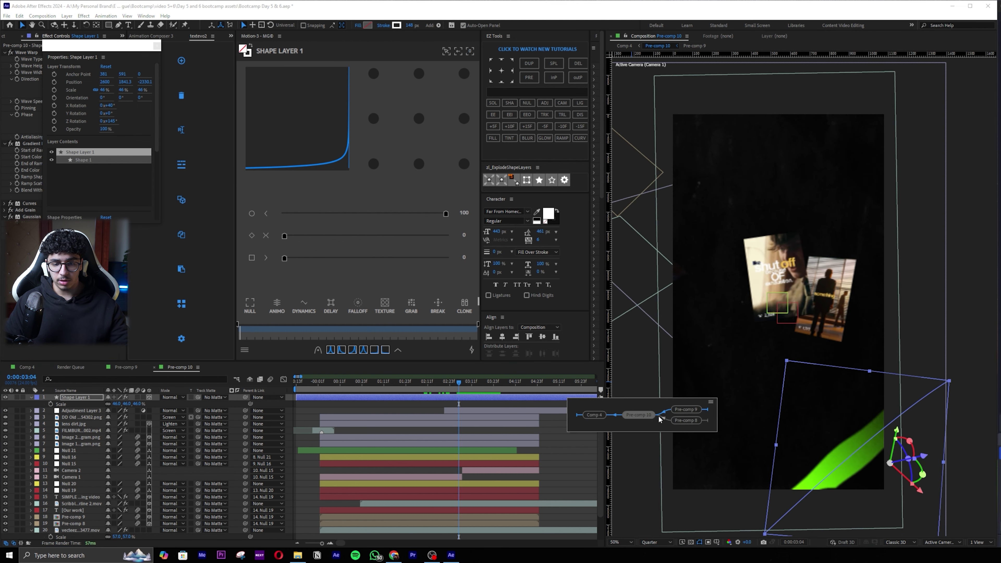
pyautogui.click(592, 417)
pyautogui.click(466, 383)
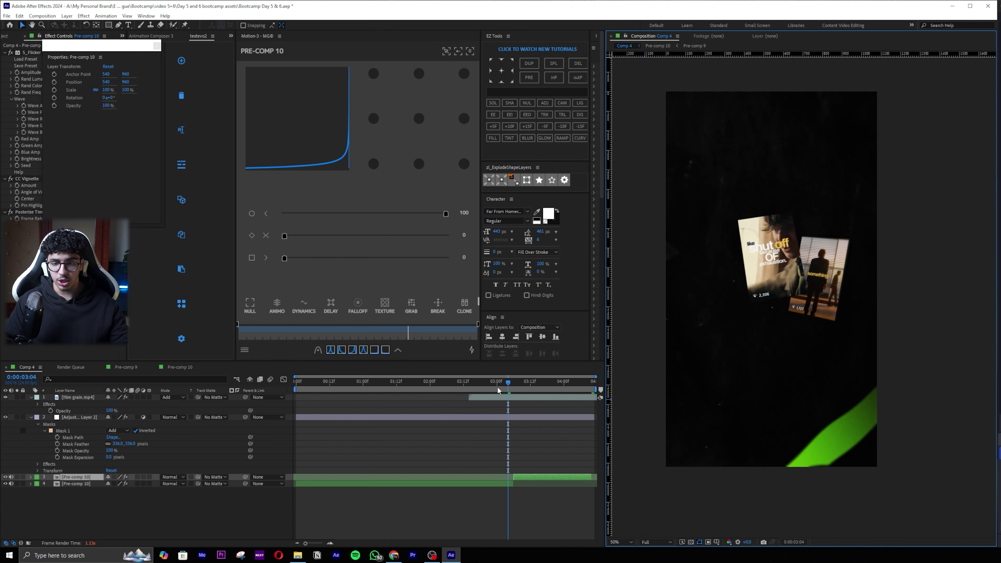
pyautogui.moveTo(465, 390); pyautogui.dragTo(406, 387)
pyautogui.press('Home')
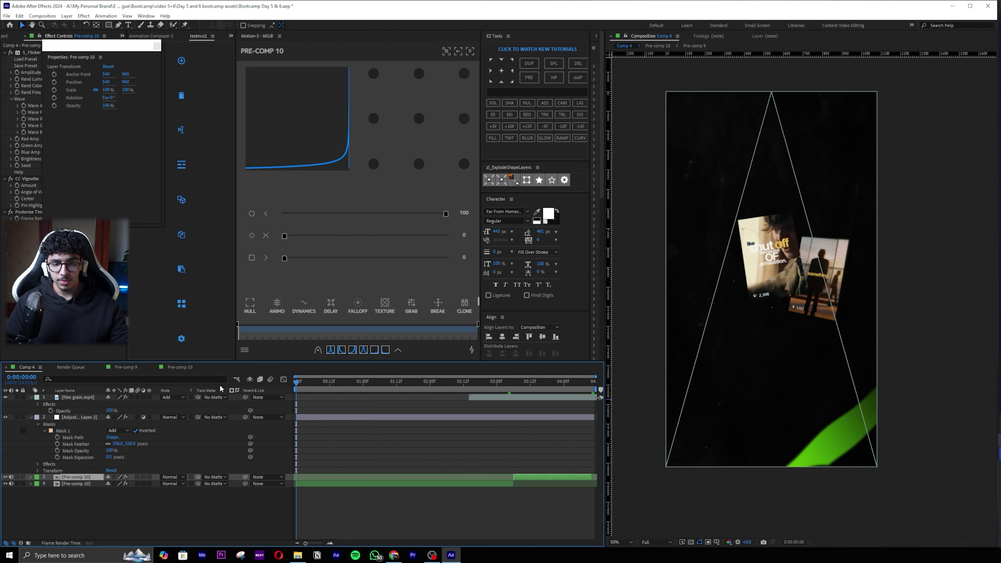
pyautogui.click(654, 542)
pyautogui.click(654, 513)
pyautogui.press('space')
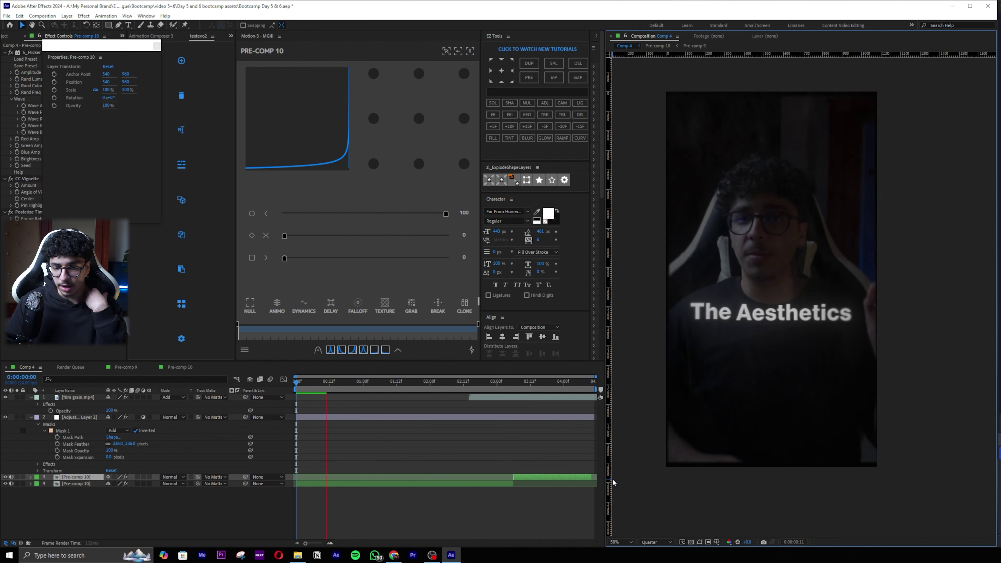
pyautogui.moveTo(494, 383); pyautogui.dragTo(506, 385)
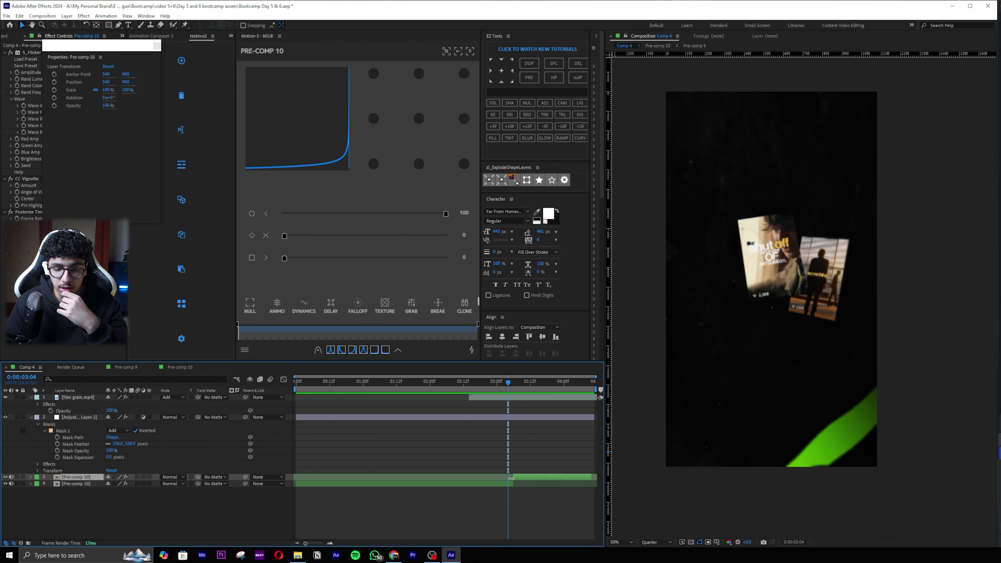
# Hide the green ribbon layer inside Pre-comp 10 and review the shot without it in Comp 4 up to 0:00:03:09
pyautogui.doubleClick(500, 479)
pyautogui.click(5, 397)
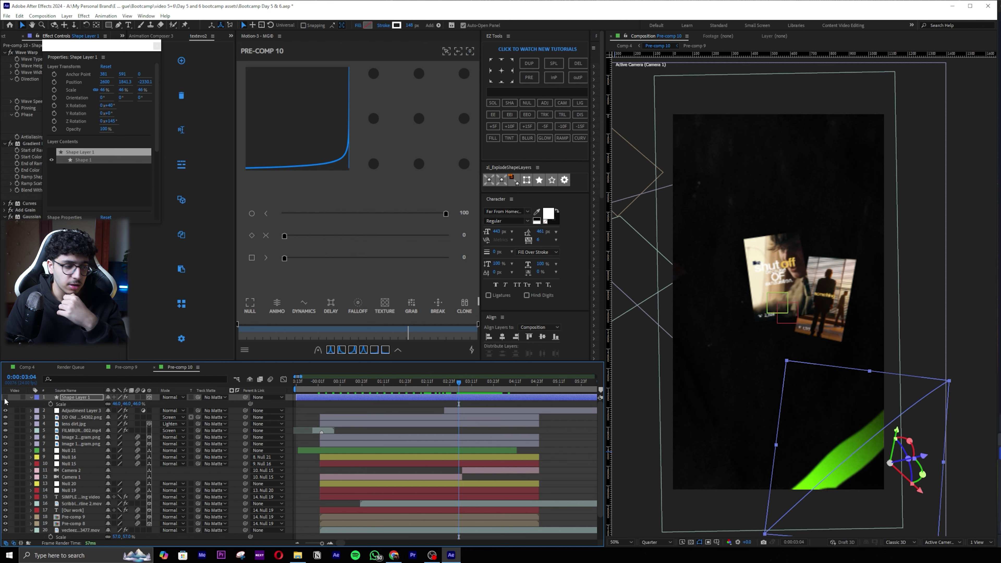
pyautogui.press('Tab')
pyautogui.click(431, 450)
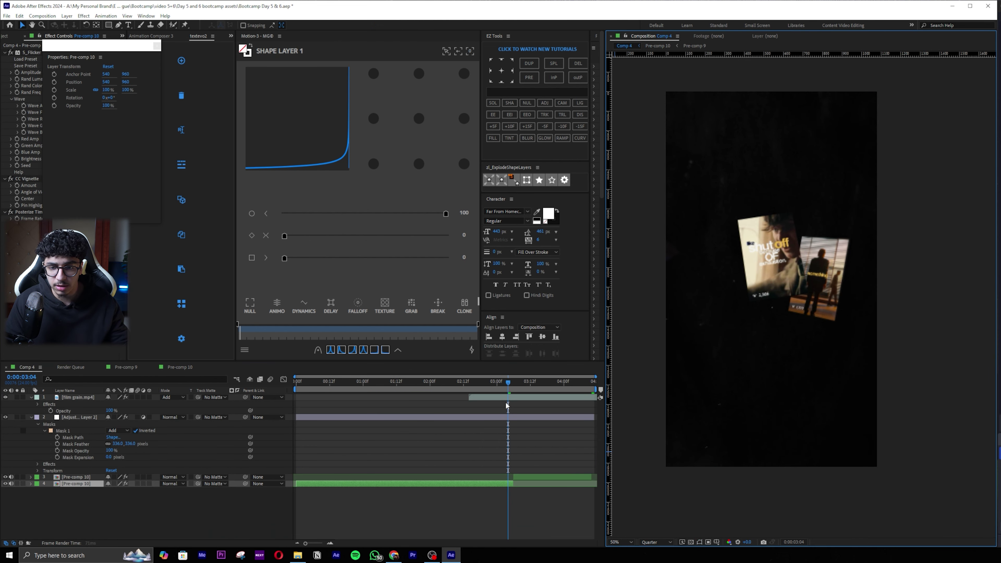
pyautogui.press('space')
pyautogui.moveTo(475, 383); pyautogui.dragTo(519, 354)
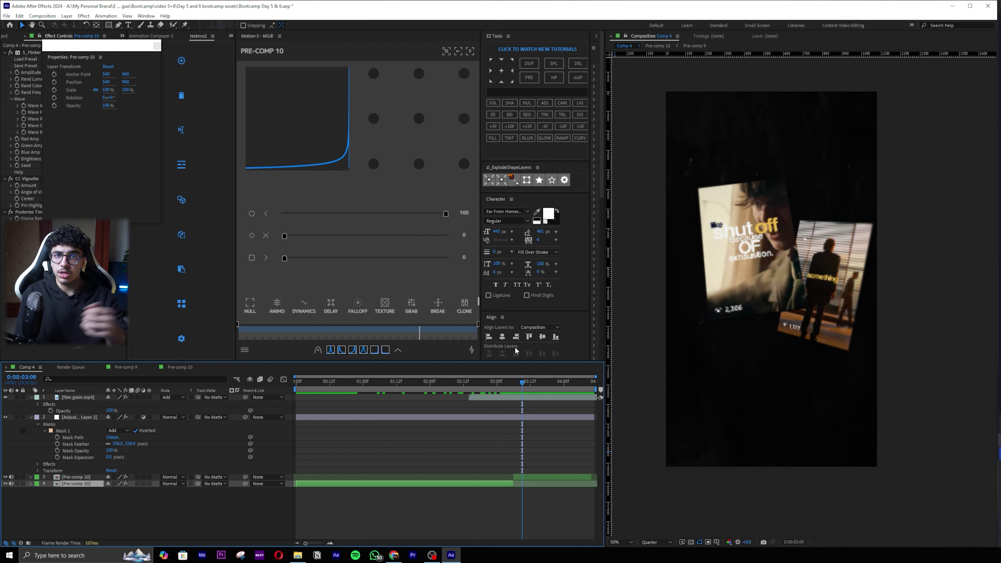